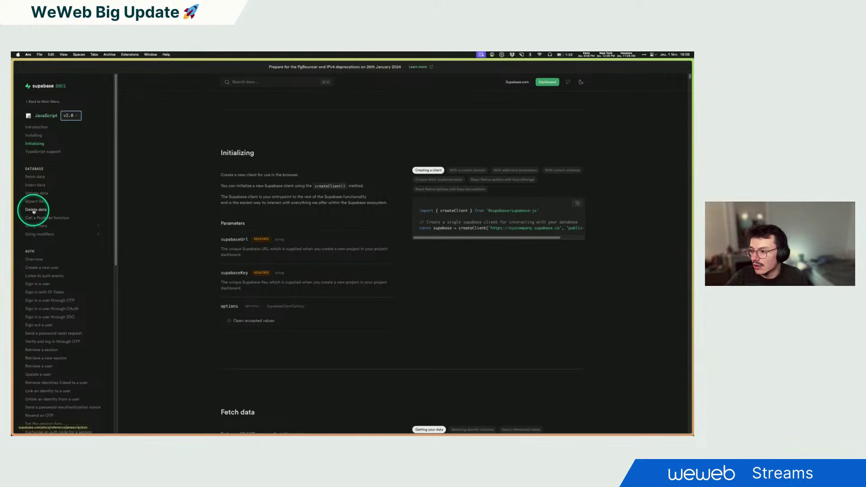
# - Look through the Delete data and Insert data sections of the JavaScript database reference
pyautogui.click(34, 209)
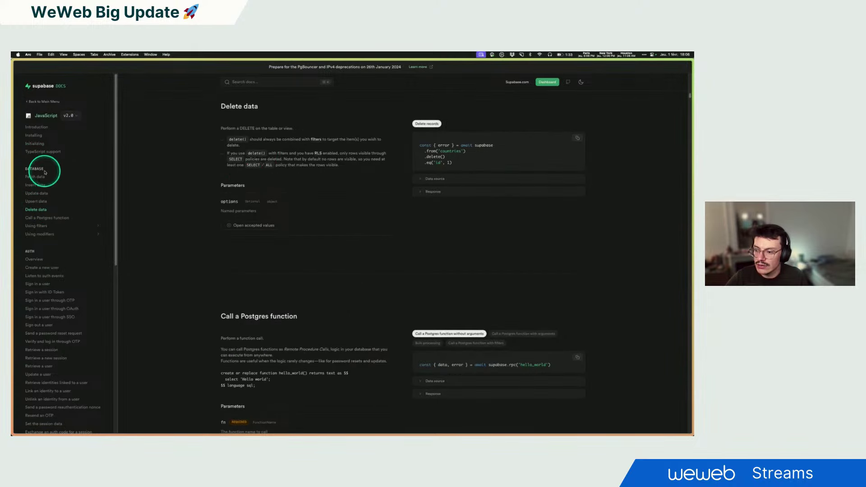
pyautogui.click(36, 185)
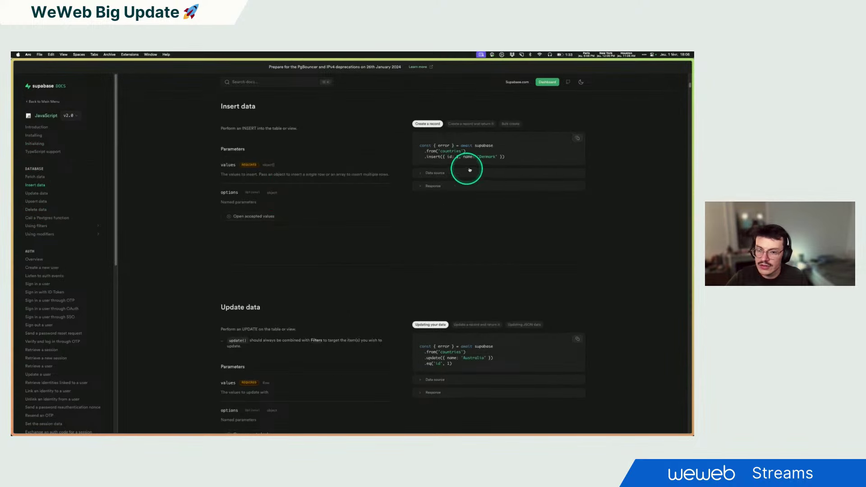
pyautogui.scroll(1, 329, 180)
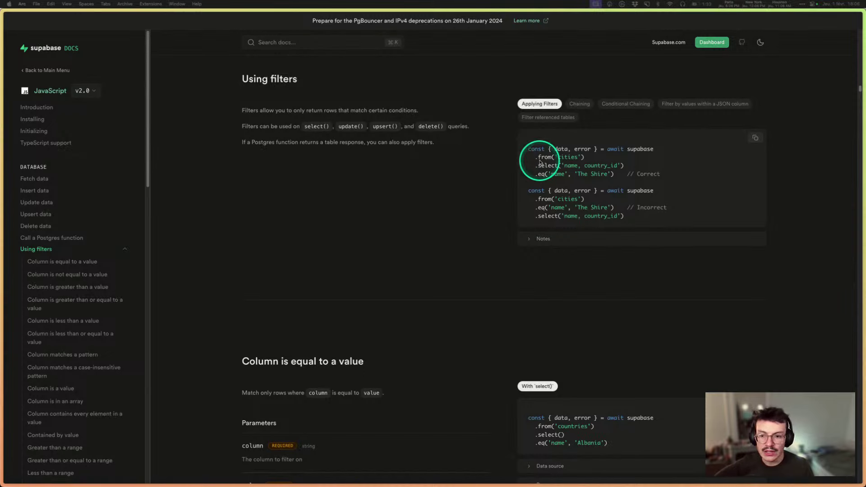
# - Examine the Using filters code samples, from Applying Filters through Chaining, Conditional Chaining and JSON column values to Filter referenced tables
pyautogui.moveTo(538, 165); pyautogui.dragTo(631, 170)
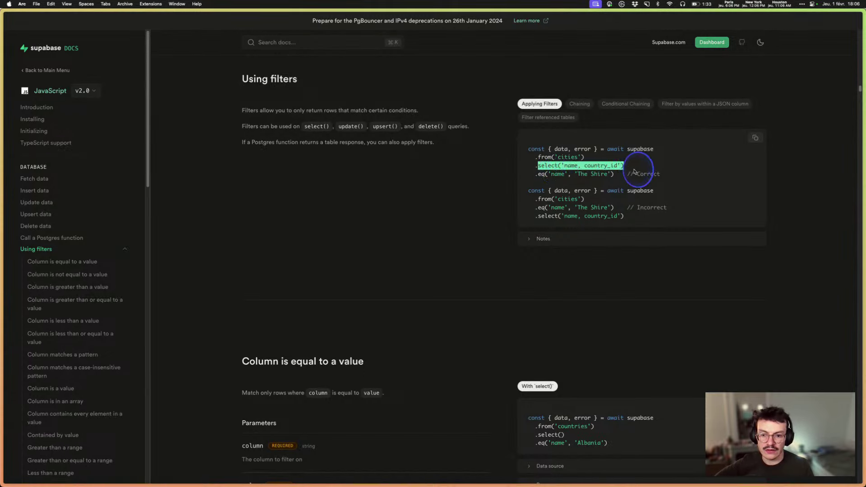
pyautogui.click(544, 171)
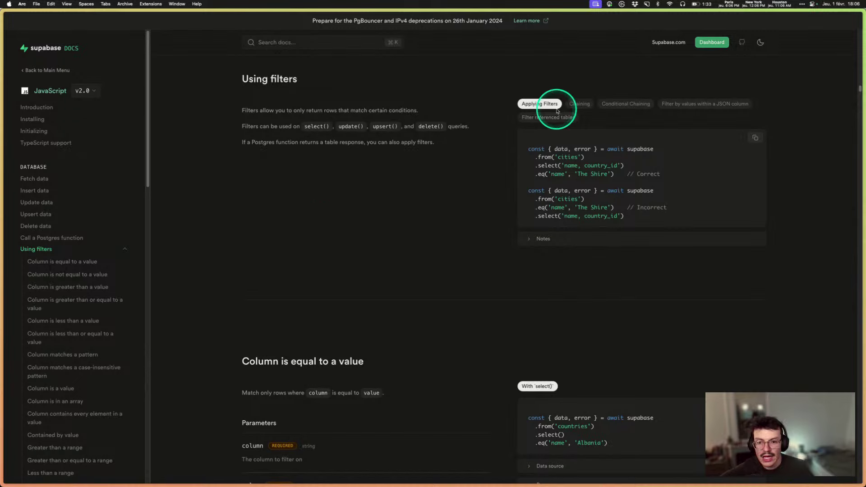
pyautogui.click(580, 105)
pyautogui.click(636, 107)
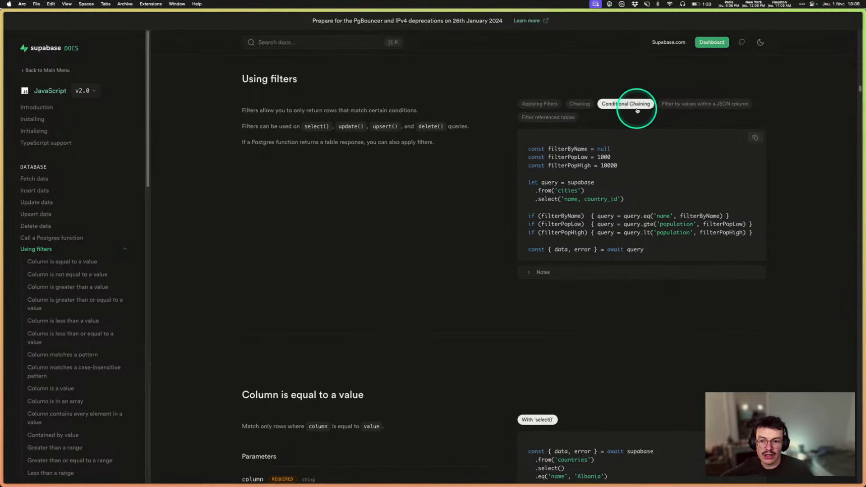
pyautogui.click(704, 103)
pyautogui.click(548, 117)
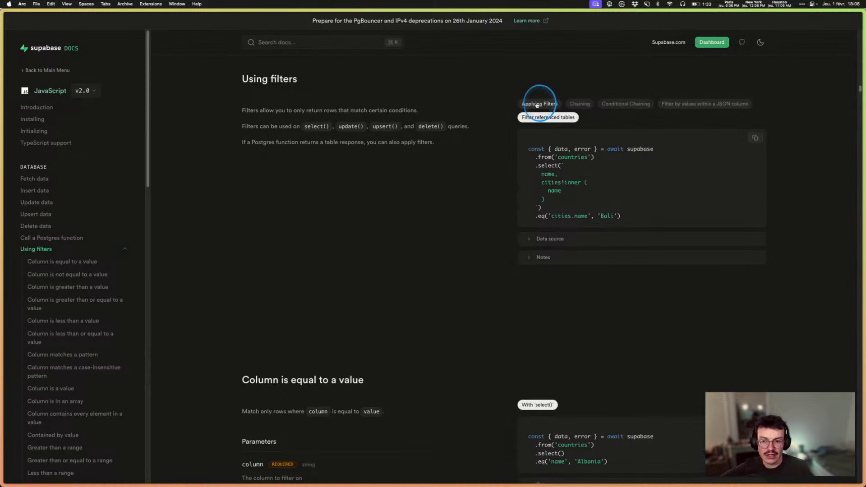
pyautogui.click(537, 105)
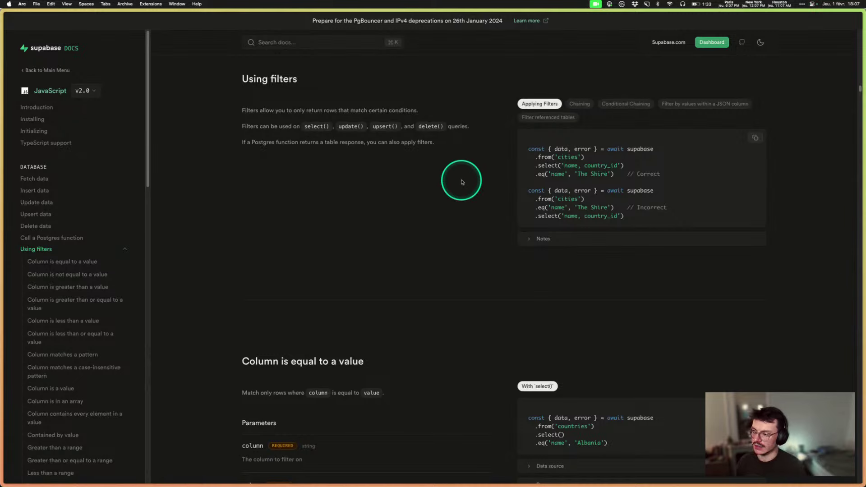
# - Switch to the CRM with Supabase project in WeWeb, preview the Deals board, and move the "Backend for WeWeb internal app" deal to Qualified
pyautogui.moveTo(6, 262)
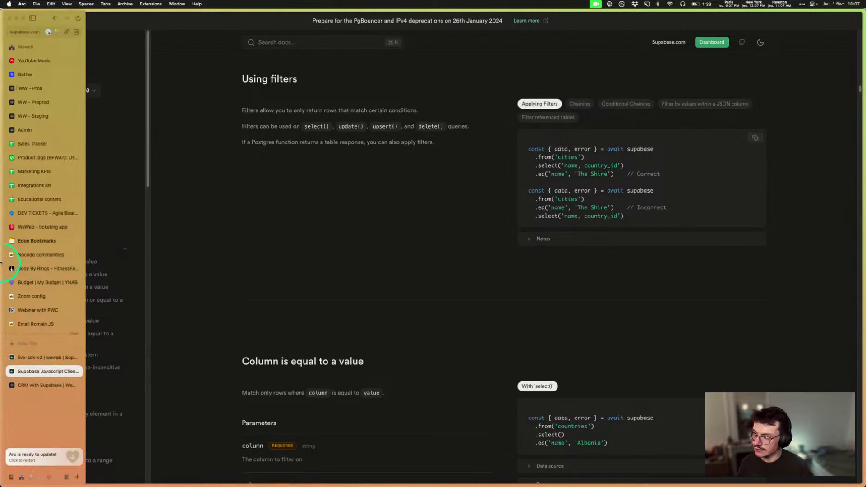
pyautogui.click(39, 385)
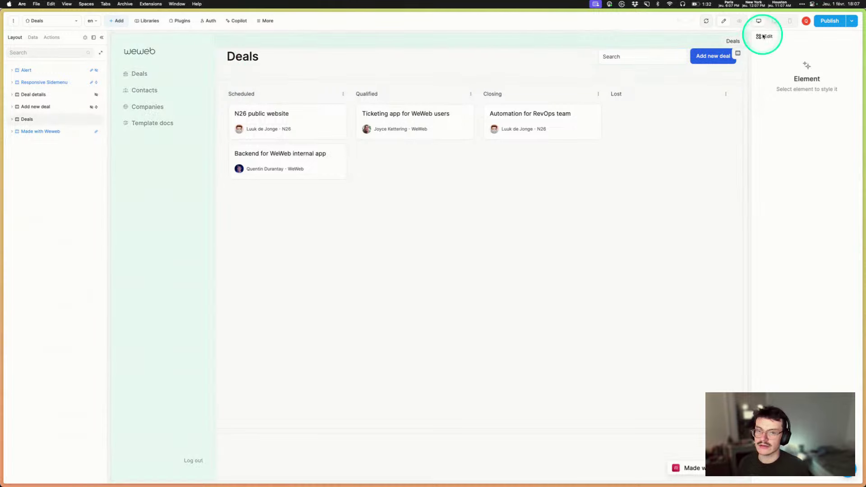
pyautogui.click(741, 23)
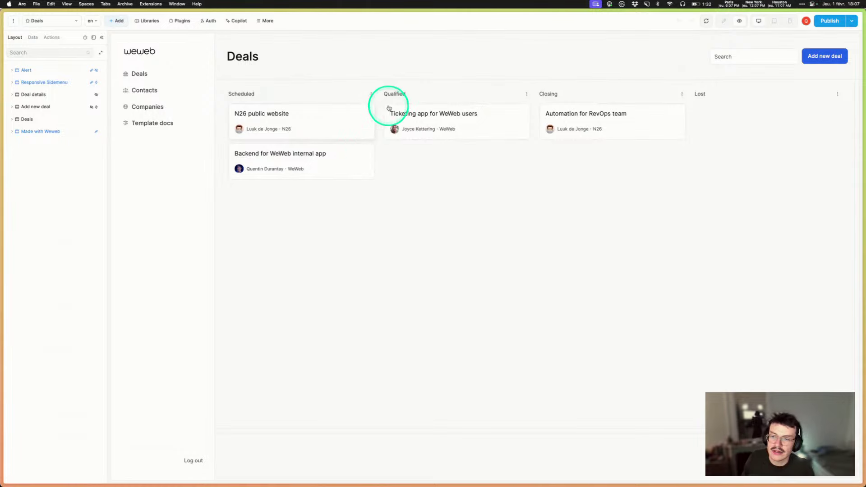
pyautogui.moveTo(450, 124); pyautogui.dragTo(460, 145)
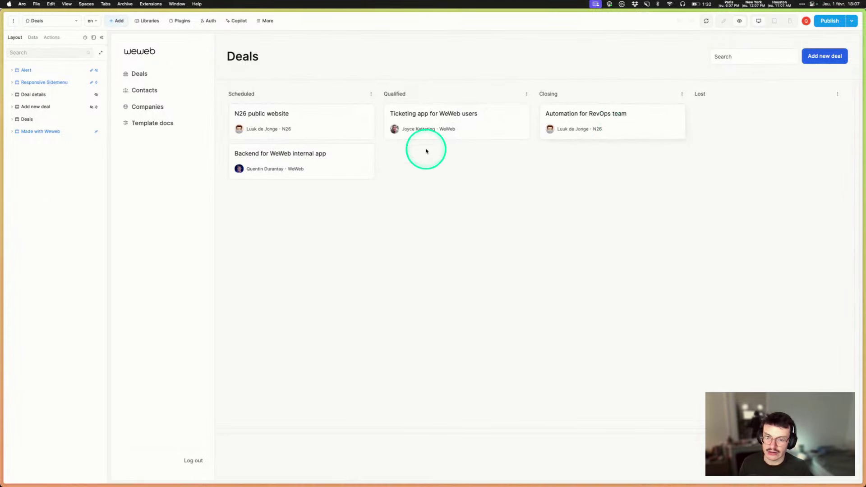
pyautogui.moveTo(311, 167); pyautogui.dragTo(482, 113)
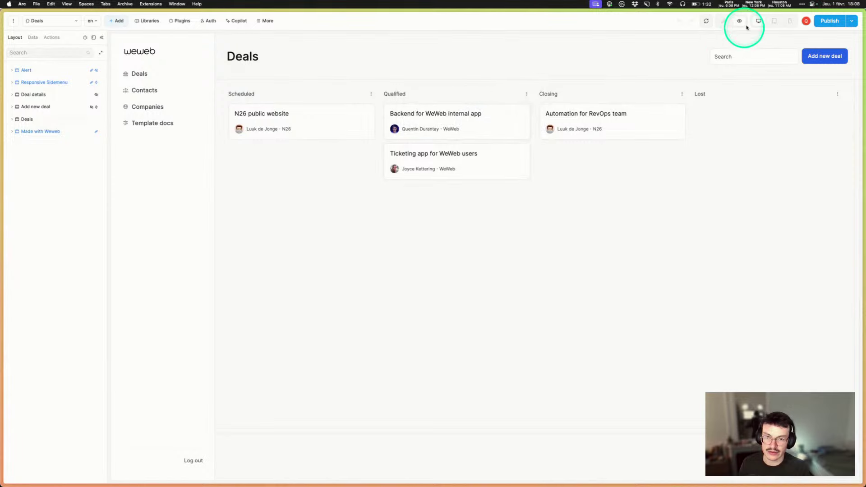
# - View the form for adding a deal, and the details of the "N26 public website" and "Backend for WeWeb internal app" deals
pyautogui.click(707, 20)
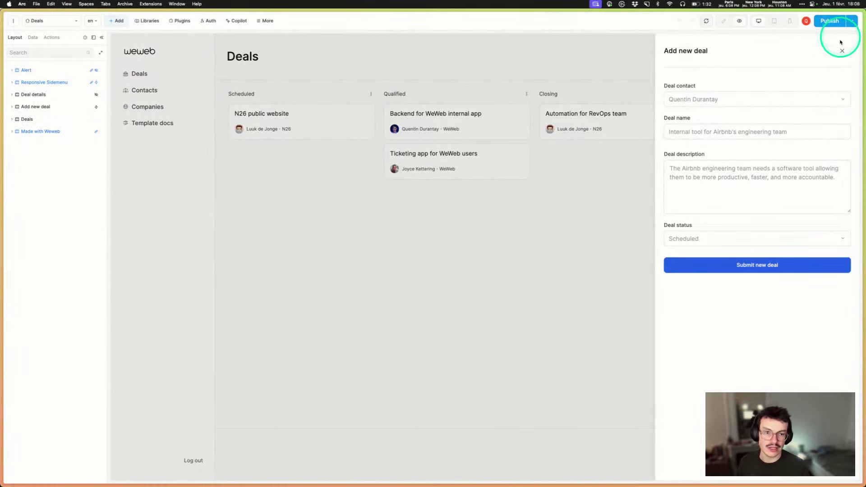
pyautogui.click(841, 51)
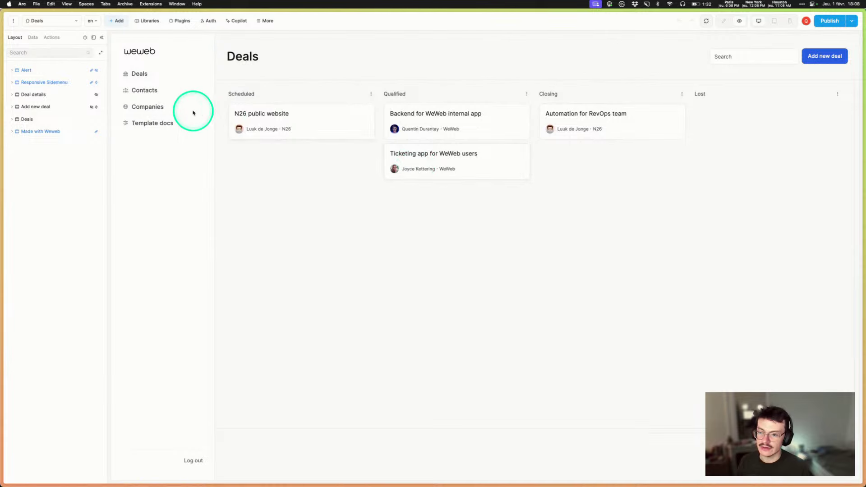
pyautogui.click(302, 127)
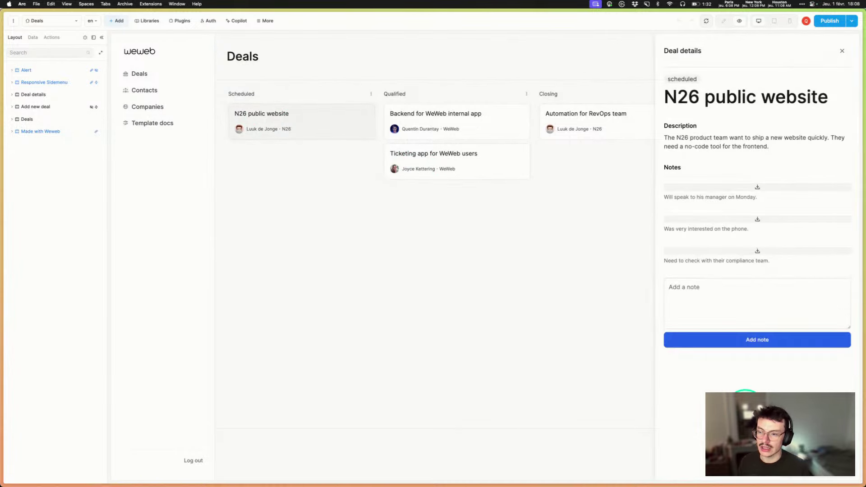
pyautogui.click(438, 127)
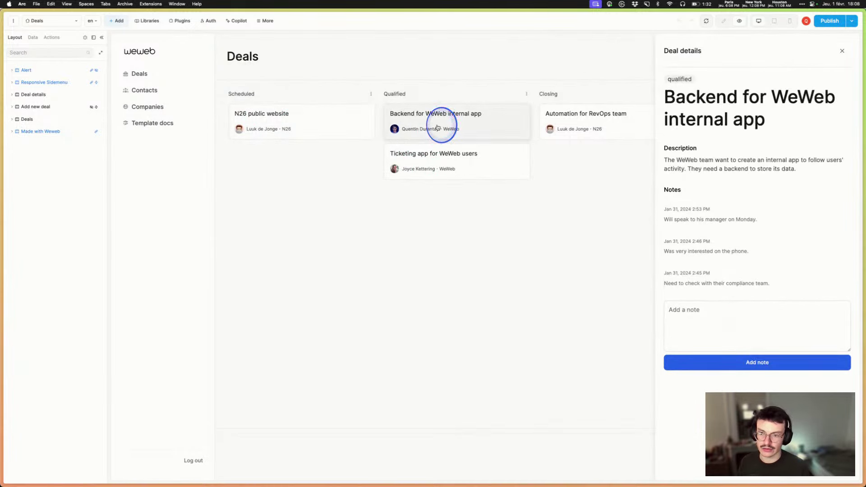
# - Submit the note "Need to recontact asap" on the "Ticketing app for WeWeb users" deal and close its details
pyautogui.click(470, 155)
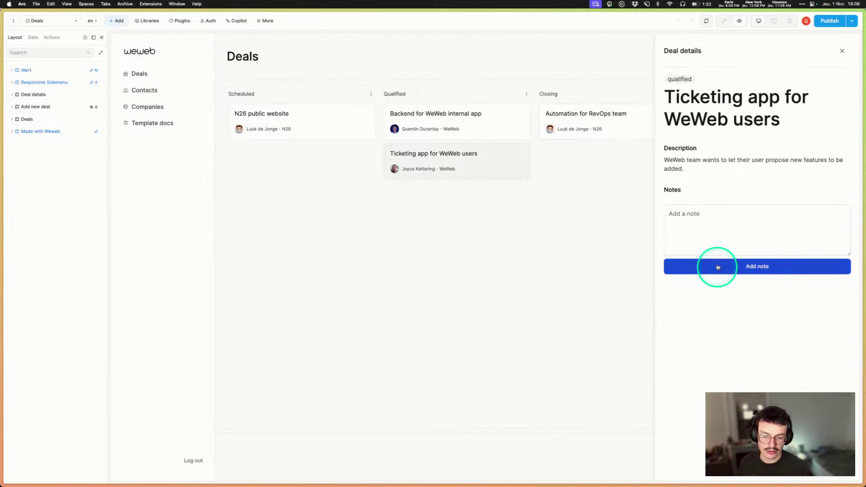
pyautogui.click(701, 229)
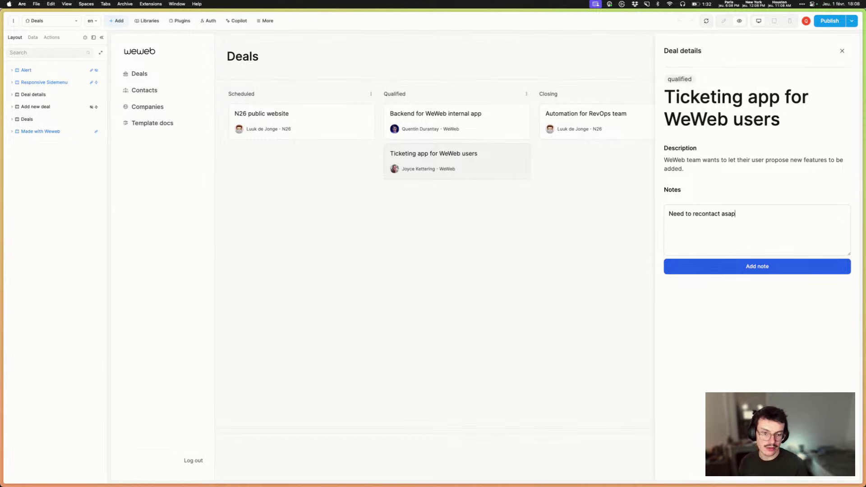
pyautogui.click(731, 266)
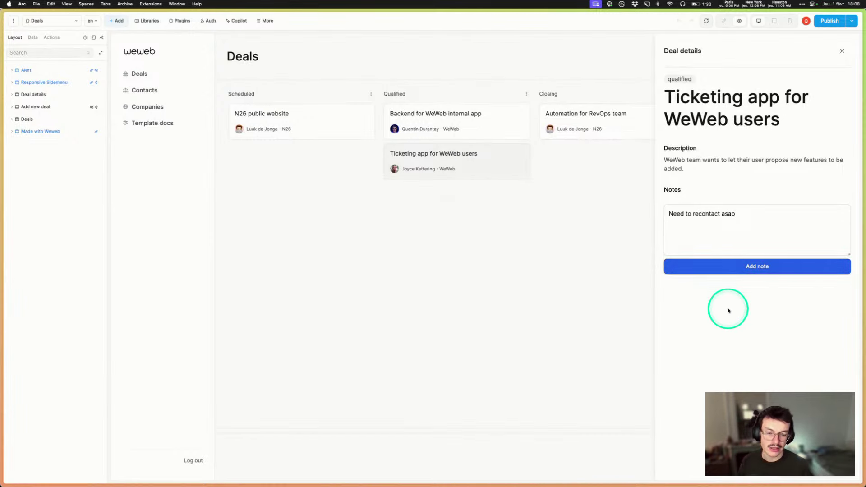
pyautogui.click(842, 51)
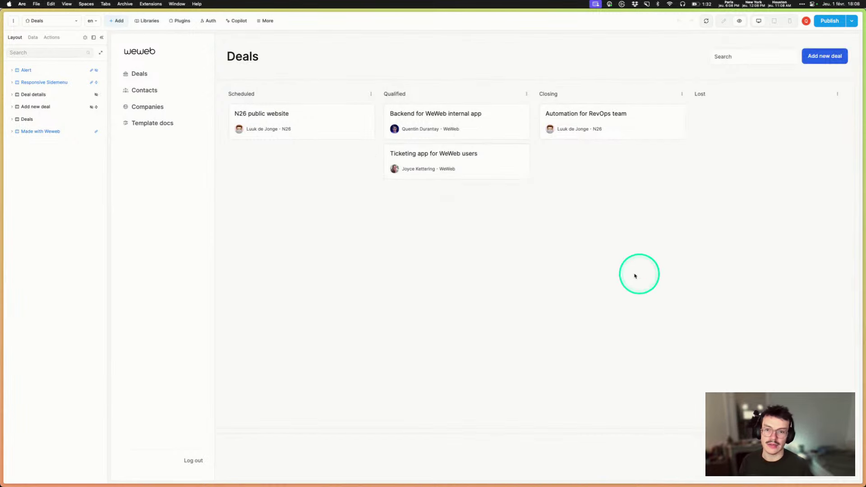
# - View the CRM's Contacts page and its form for adding a contact, leaving the form empty
pyautogui.click(149, 87)
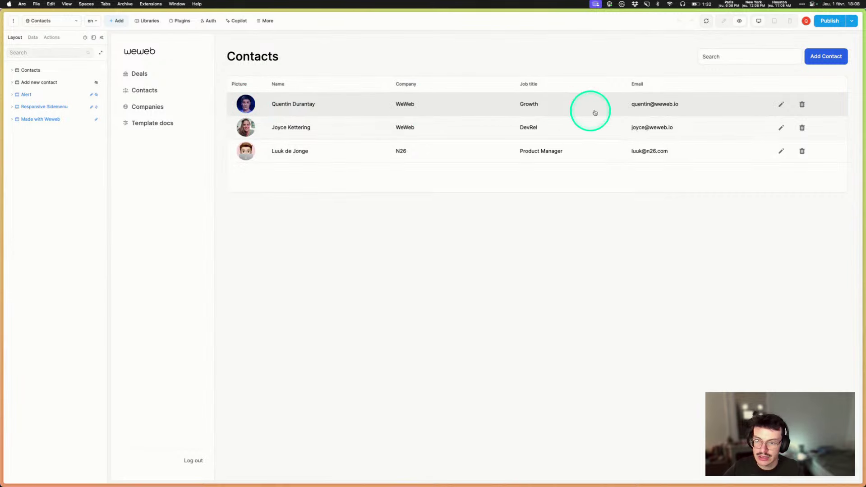
pyautogui.click(786, 108)
pyautogui.click(812, 105)
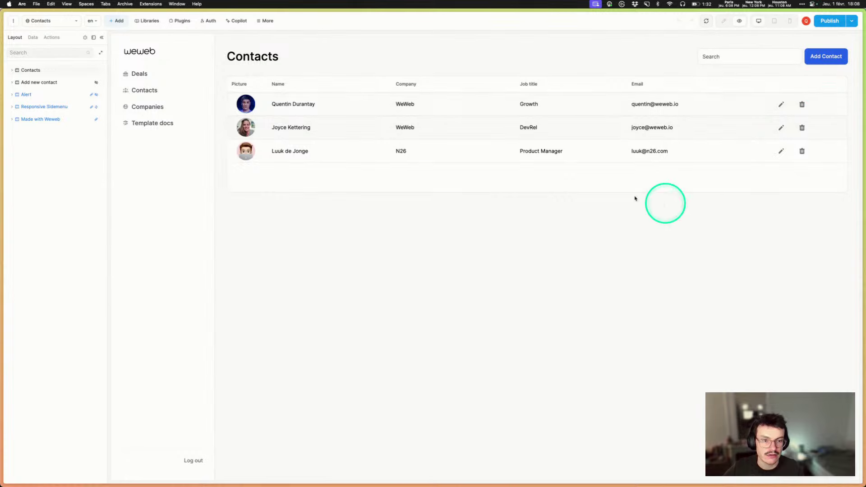
pyautogui.click(818, 61)
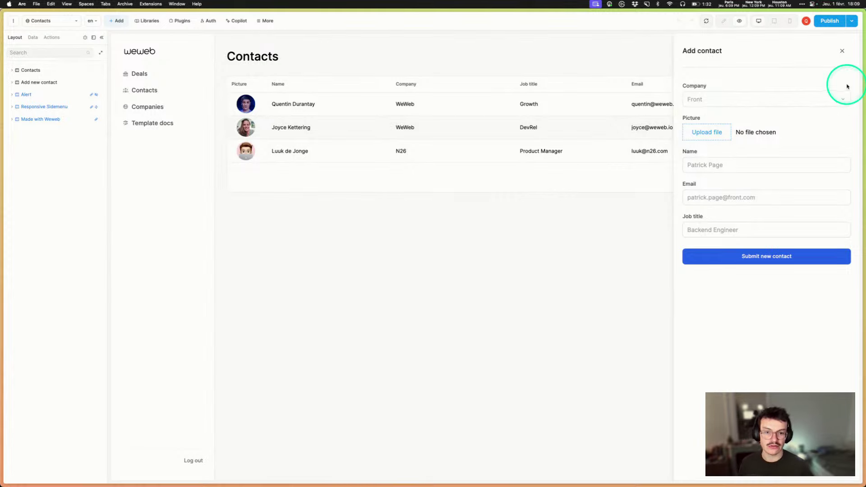
pyautogui.click(841, 53)
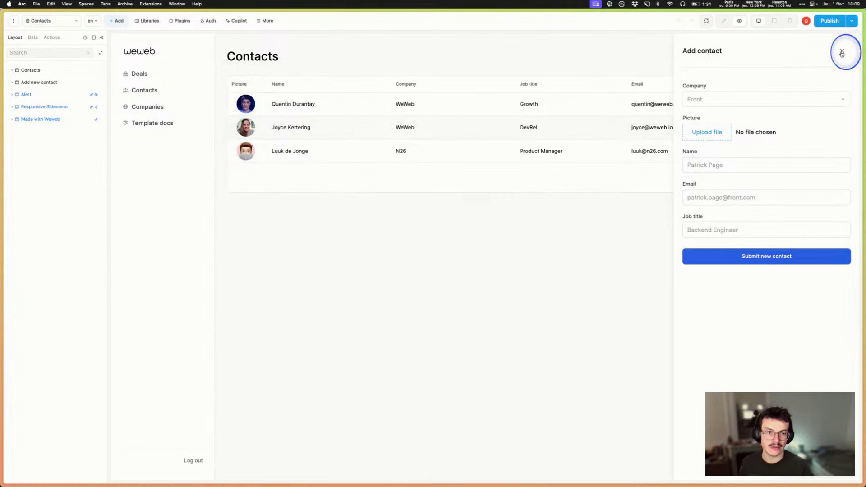
# - View the CRM's Companies page and its form for adding a company, leaving the form empty
pyautogui.click(154, 110)
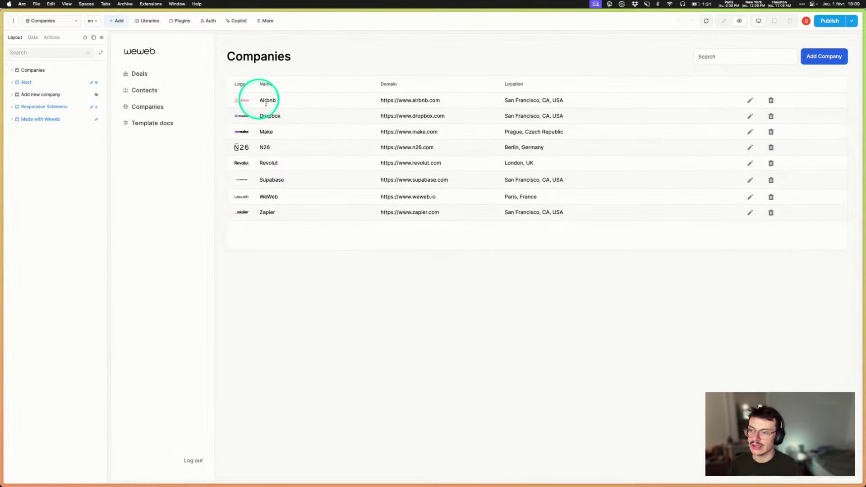
pyautogui.press('super+equal')
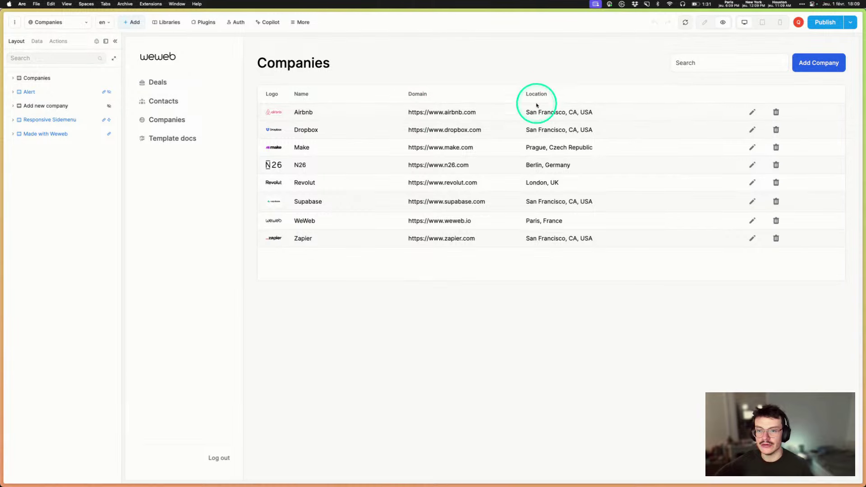
pyautogui.click(840, 64)
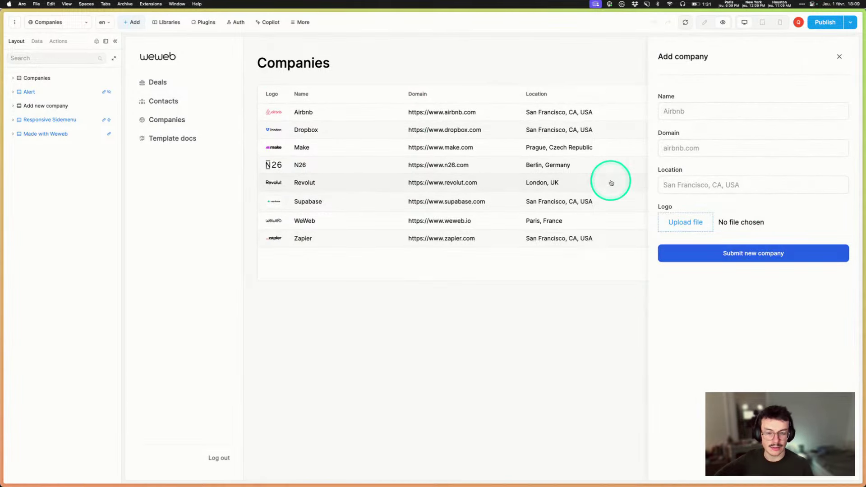
pyautogui.click(839, 56)
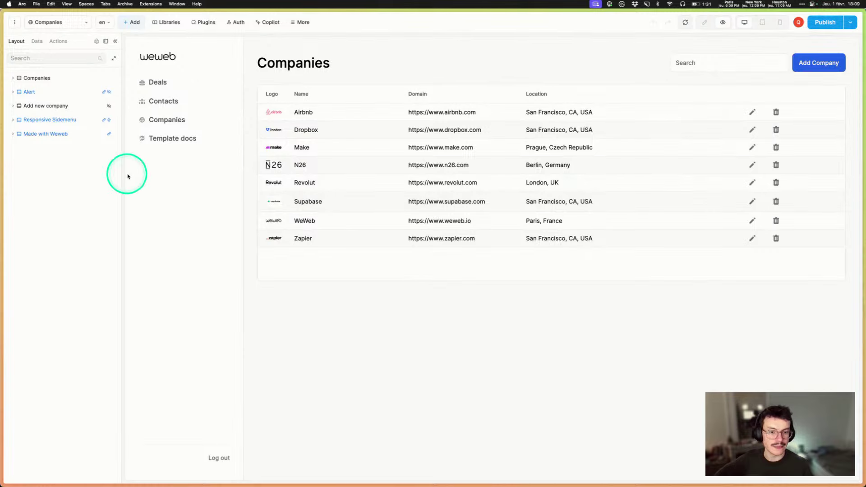
# - Return to the CRM's Deals board, and open the deals table of the live-sdk-v2 project in Supabase
pyautogui.click(160, 87)
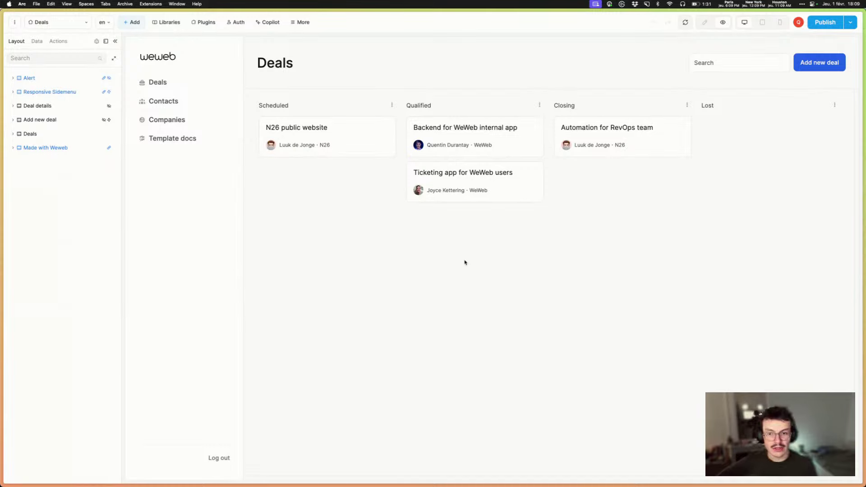
pyautogui.moveTo(4, 307)
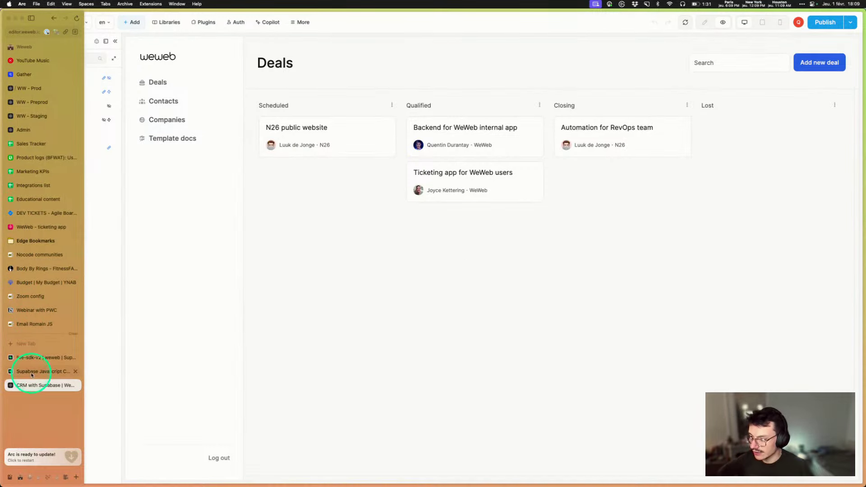
pyautogui.click(30, 359)
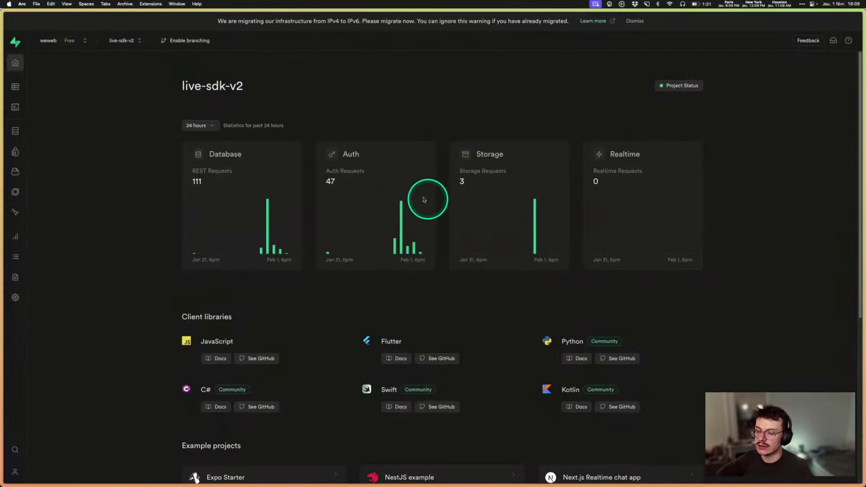
pyautogui.click(15, 88)
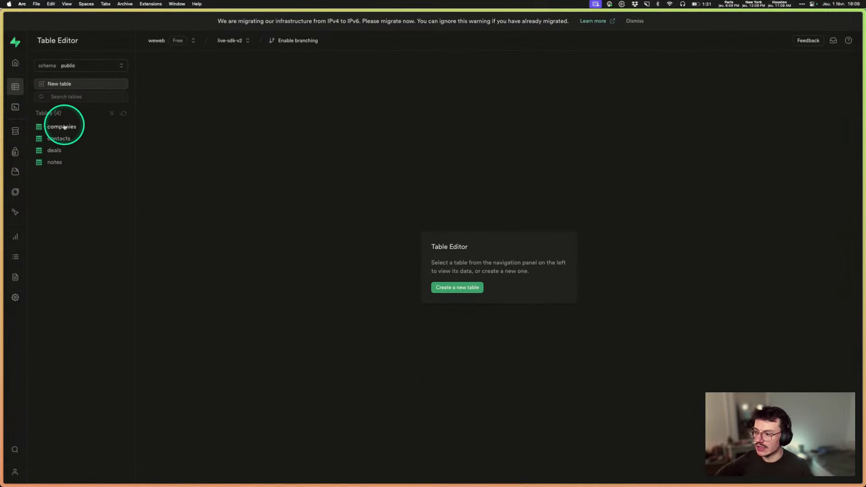
pyautogui.click(54, 151)
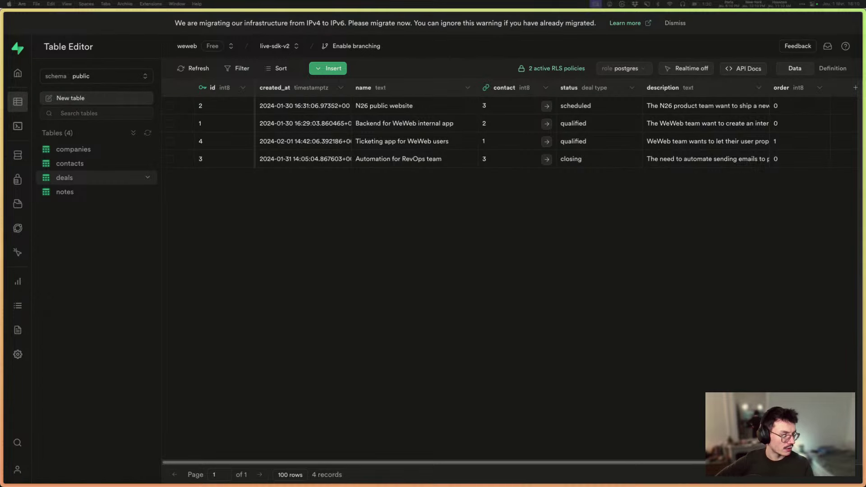
pyautogui.click(775, 361)
pyautogui.click(761, 271)
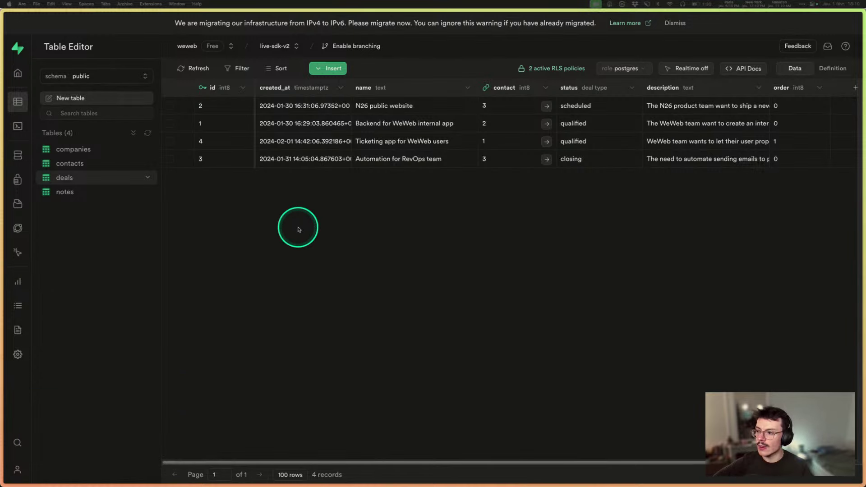
# - View the notes table and all columns of the contacts table, including the company link
pyautogui.click(65, 193)
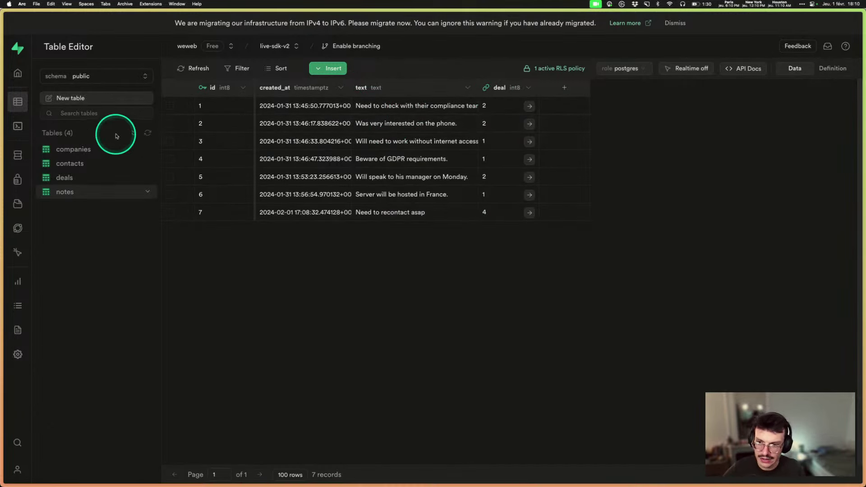
pyautogui.click(69, 165)
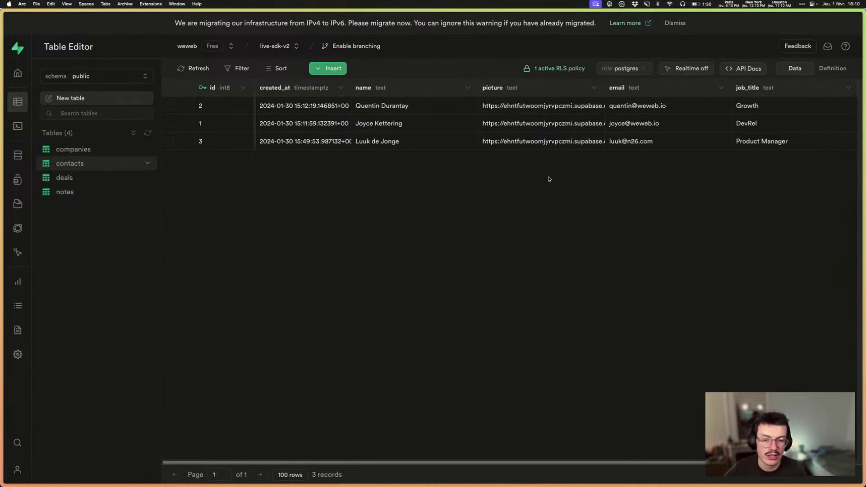
pyautogui.hscroll(4, 663, 110)
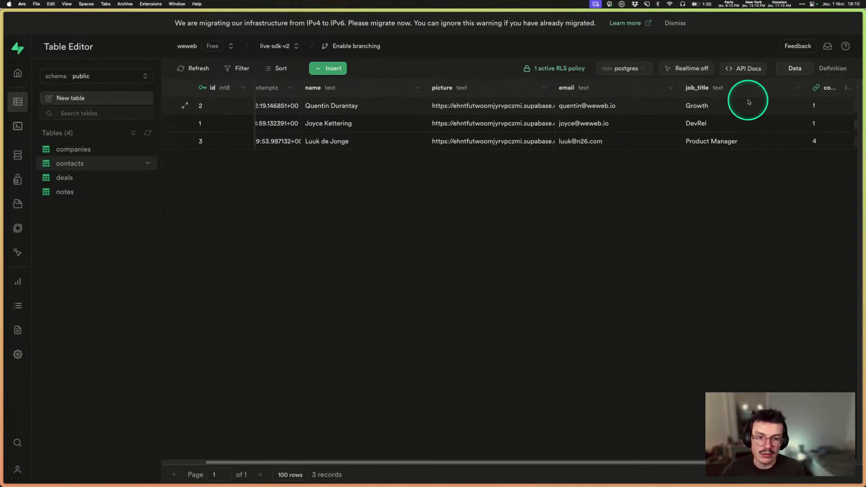
pyautogui.hscroll(1, 788, 100)
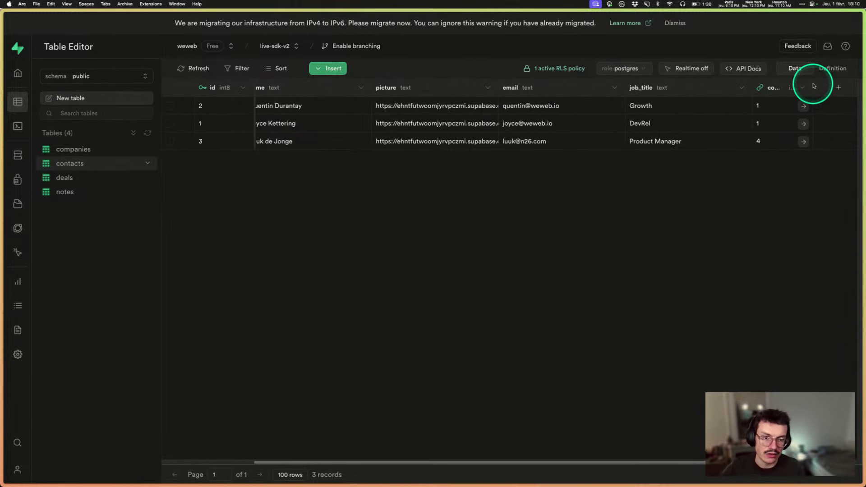
# - View the companies table's columns, including logo, domain and location
pyautogui.click(70, 149)
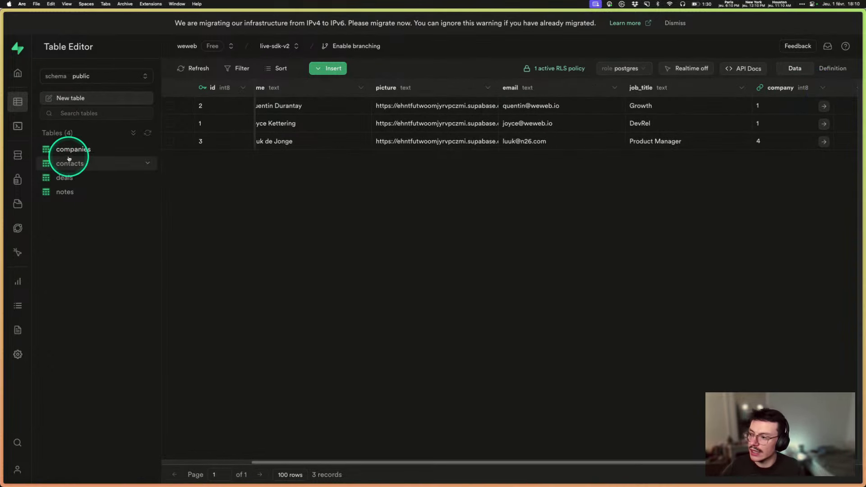
pyautogui.click(81, 156)
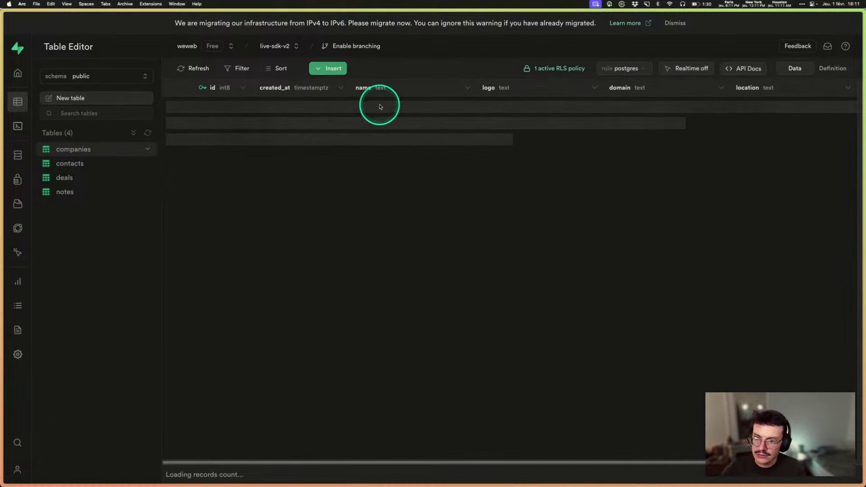
pyautogui.hscroll(3, 539, 102)
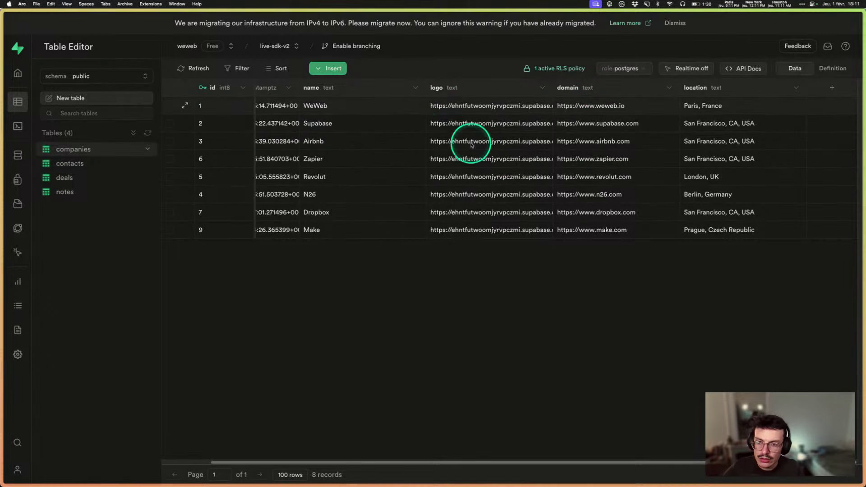
pyautogui.hscroll(-2, 470, 143)
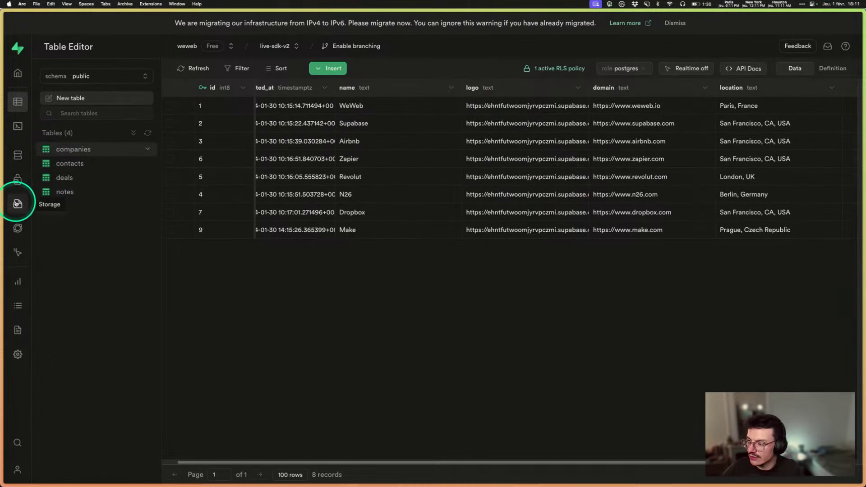
# - Open the public companies bucket in Storage and preview airbnb.png in its logos folder
pyautogui.click(17, 203)
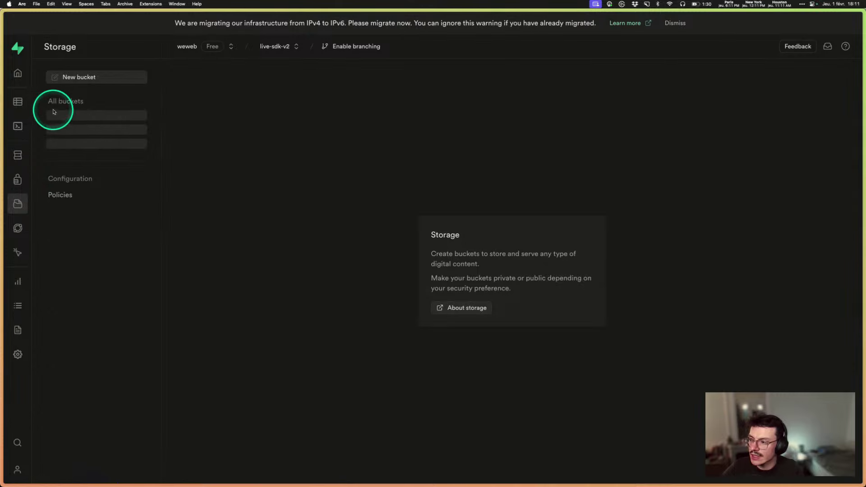
pyautogui.click(68, 118)
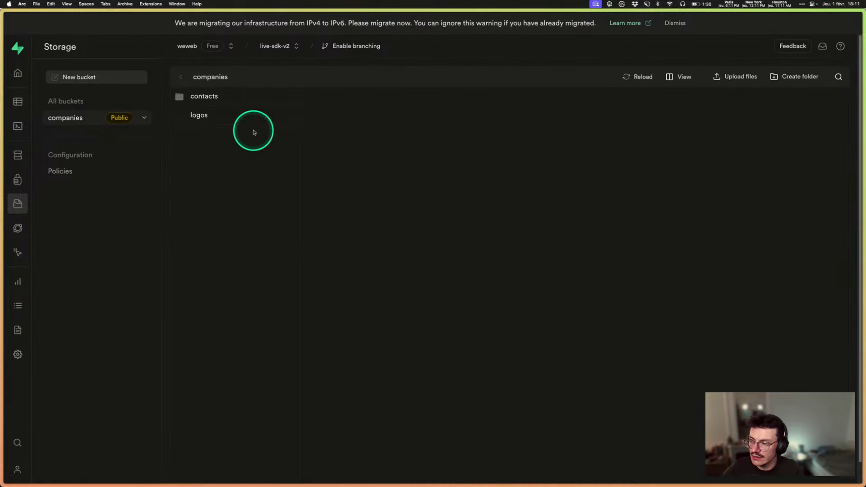
pyautogui.click(207, 117)
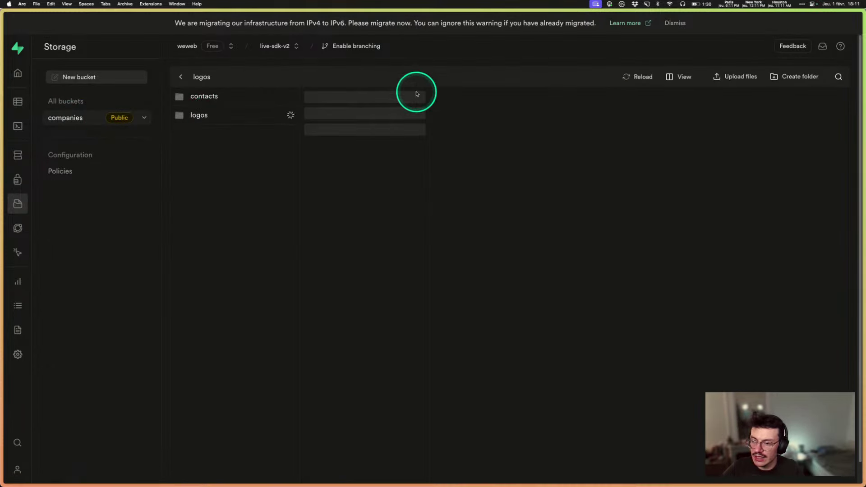
pyautogui.click(353, 105)
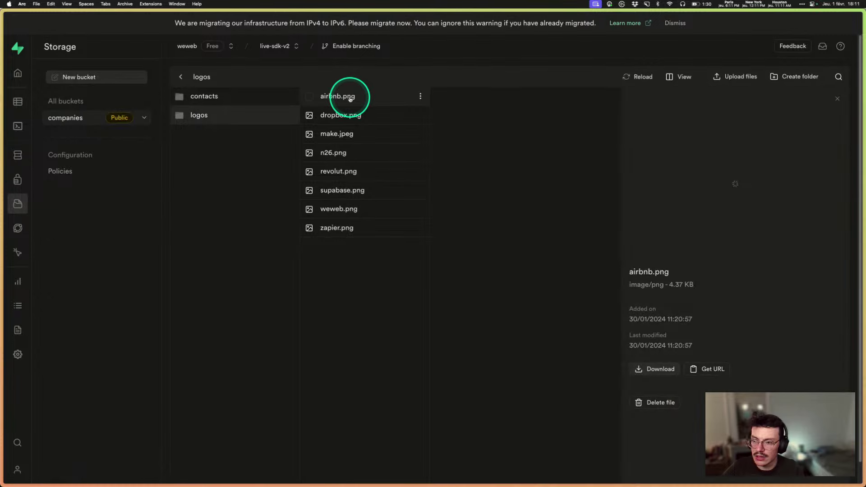
# - Copy the URL of airbnb.png, view the image in a new browser tab, and close that tab
pyautogui.click(711, 368)
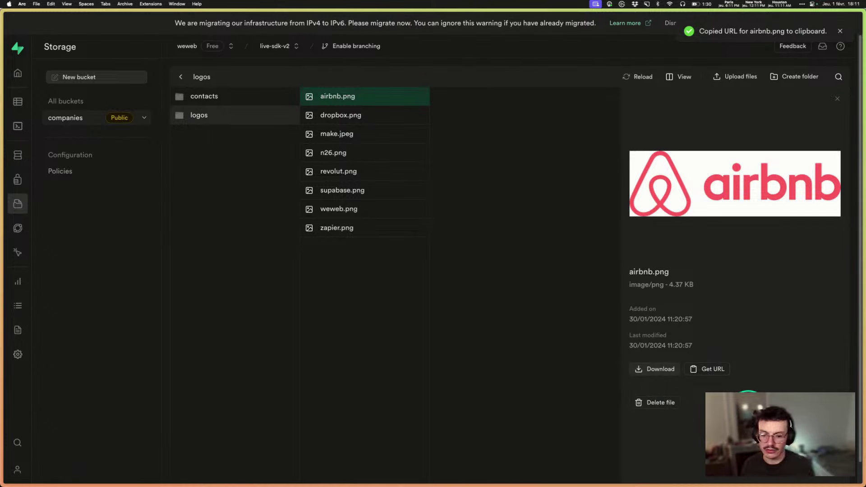
pyautogui.moveTo(40, 261)
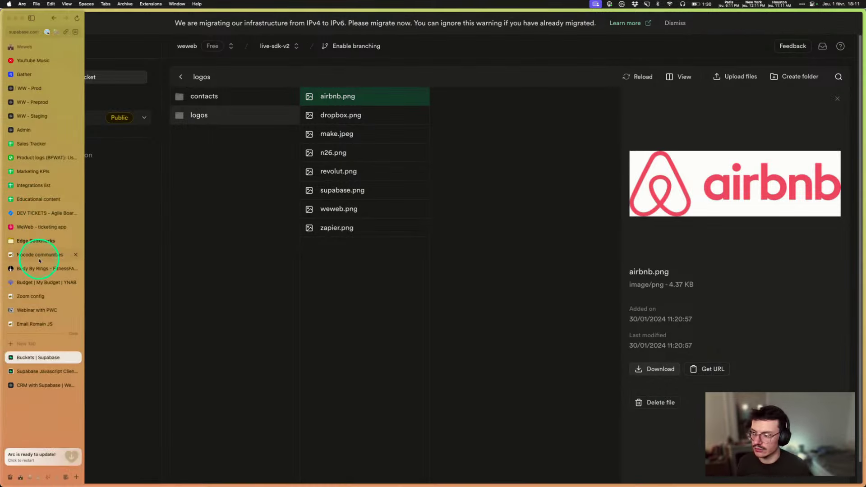
pyautogui.click(44, 344)
pyautogui.press('super+v')
pyautogui.press('Return')
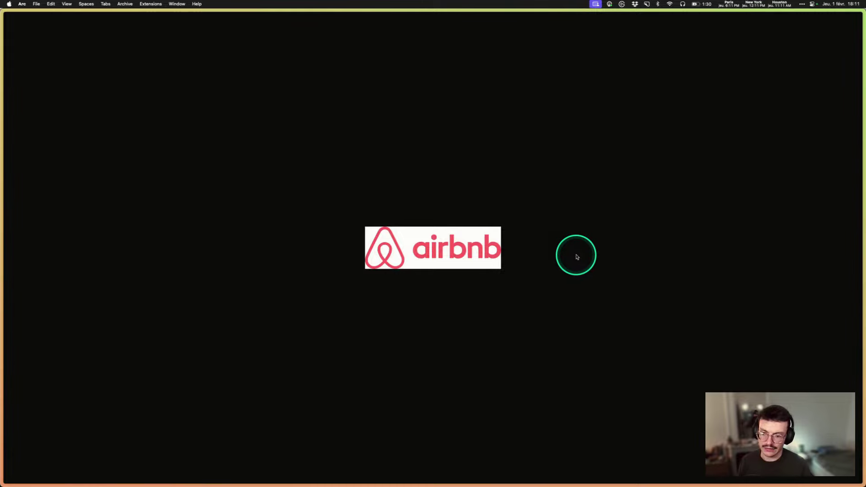
pyautogui.press('super+w')
# - Browse the pictures stored in the companies bucket's contacts folder, ending on the first one
pyautogui.click(208, 94)
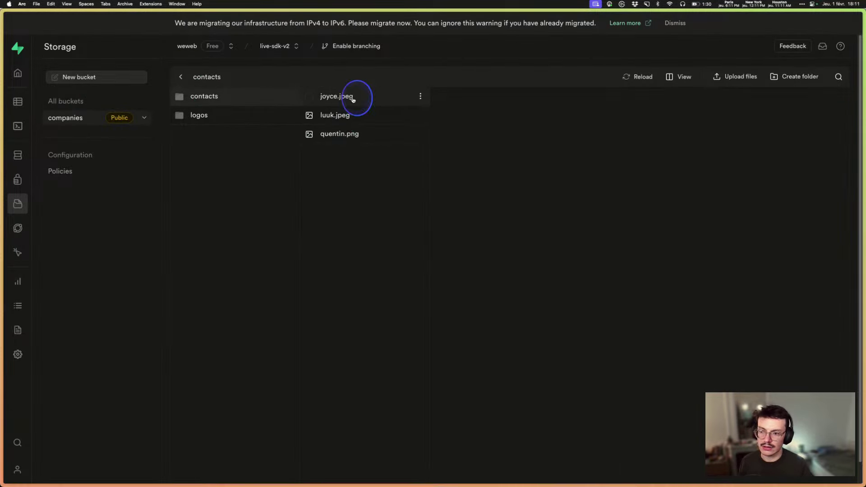
pyautogui.click(360, 95)
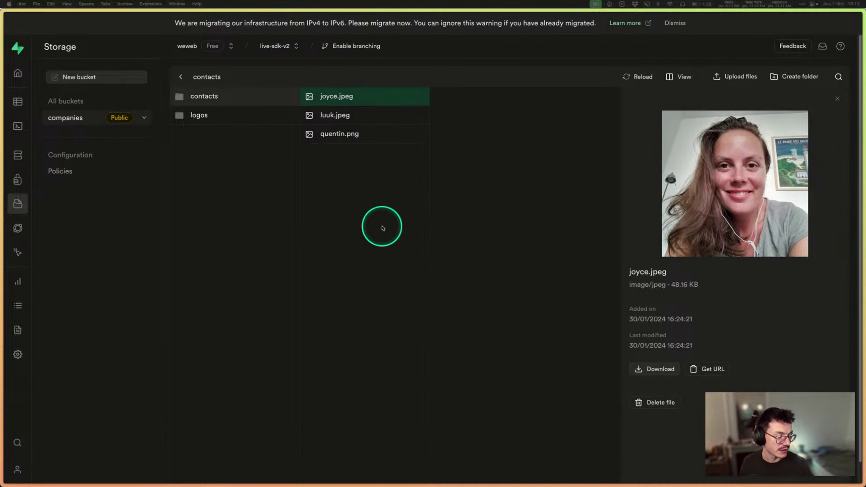
pyautogui.press('Down')
pyautogui.press('Down')
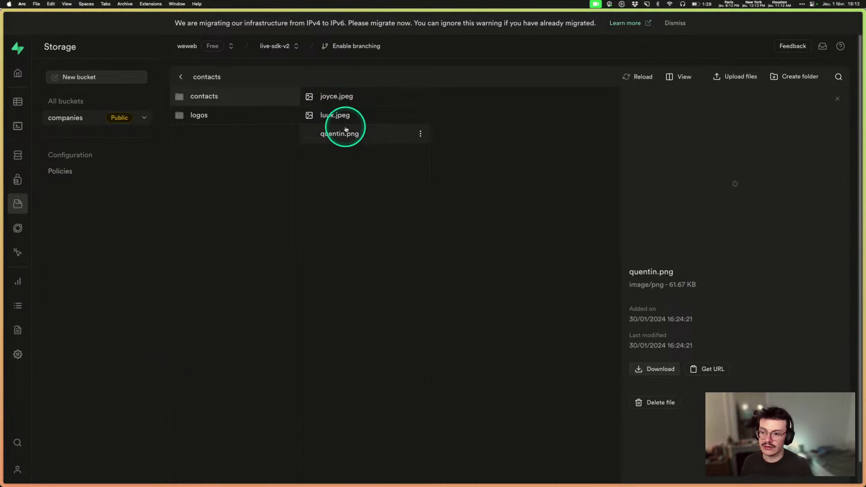
pyautogui.press('Up')
pyautogui.press('Up')
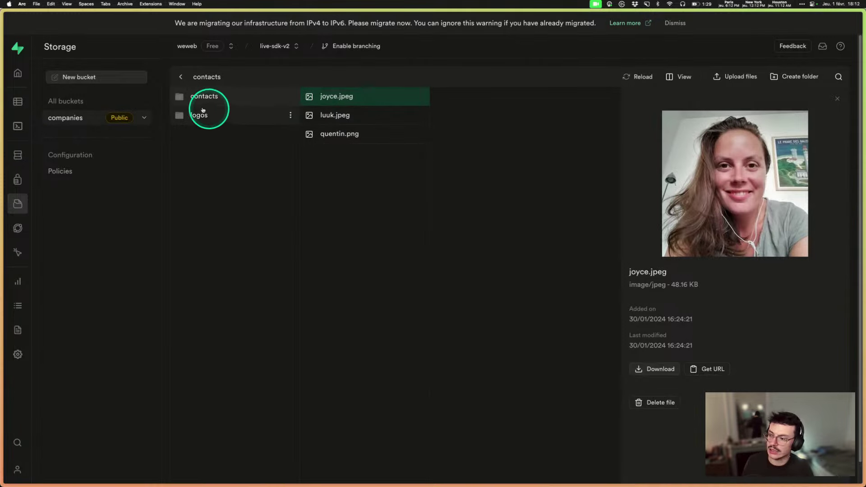
# - Switch to the CRM's Deals page in the WeWeb editor and show its data collections and variables
pyautogui.click(18, 102)
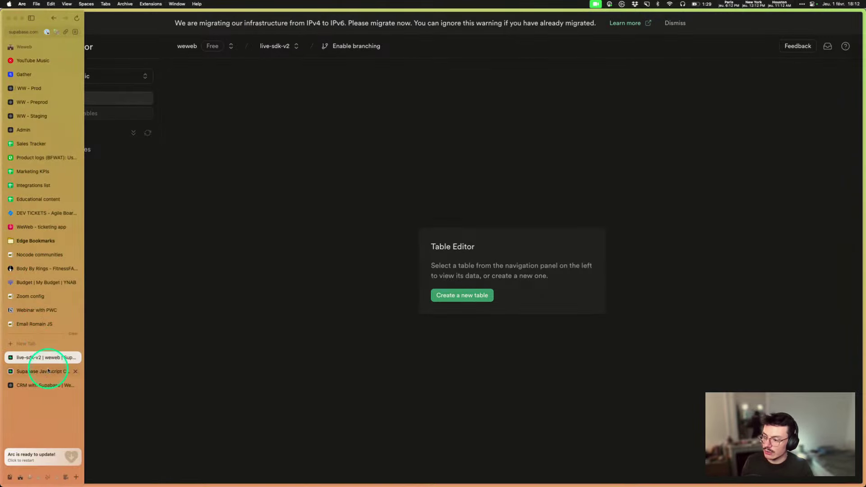
pyautogui.click(41, 369)
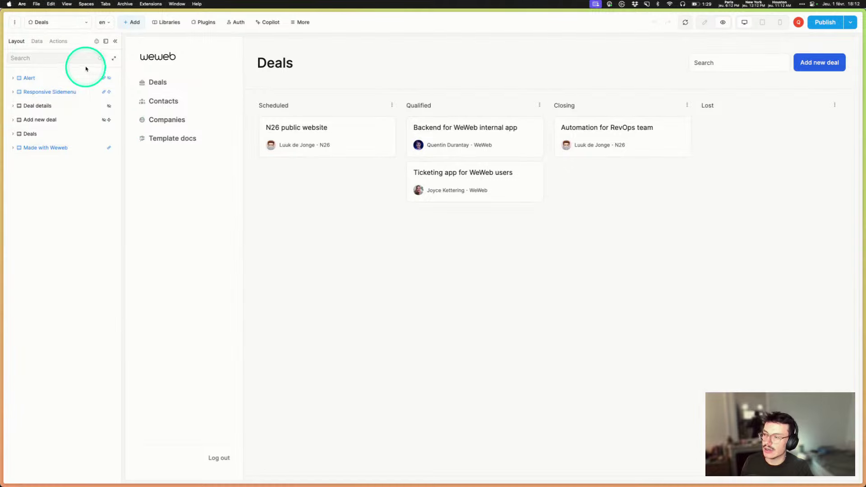
pyautogui.click(36, 41)
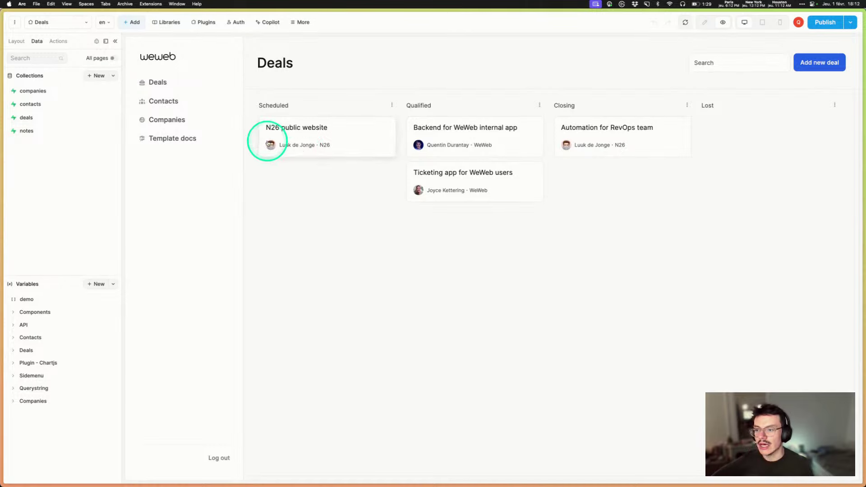
# - Turn on edit mode and view the formulas bound to the contact name and picture on the "N26 public website" card
pyautogui.click(705, 22)
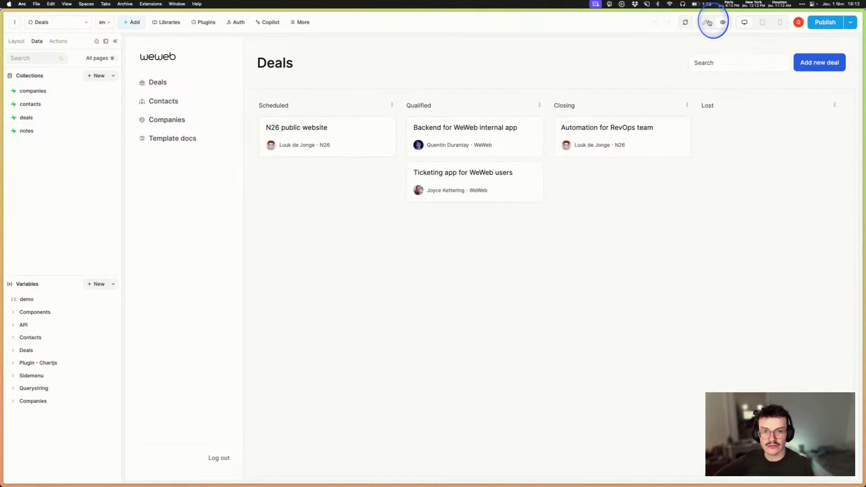
pyautogui.click(290, 145)
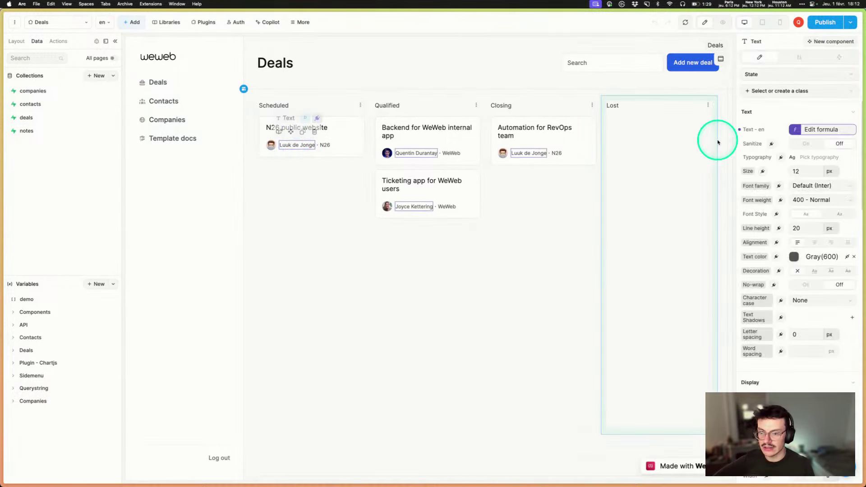
pyautogui.click(819, 129)
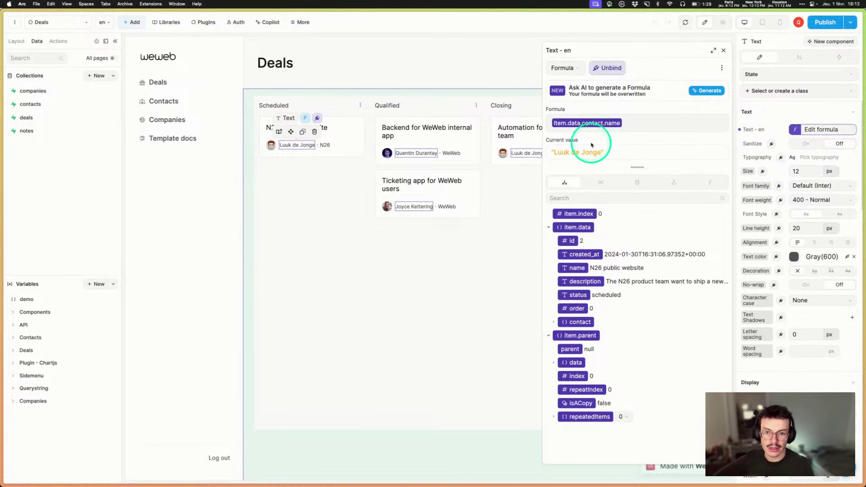
pyautogui.click(271, 144)
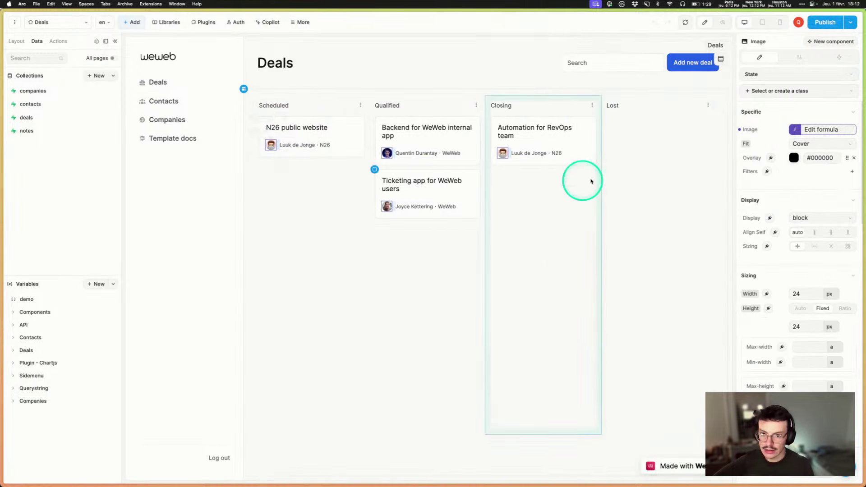
pyautogui.click(825, 131)
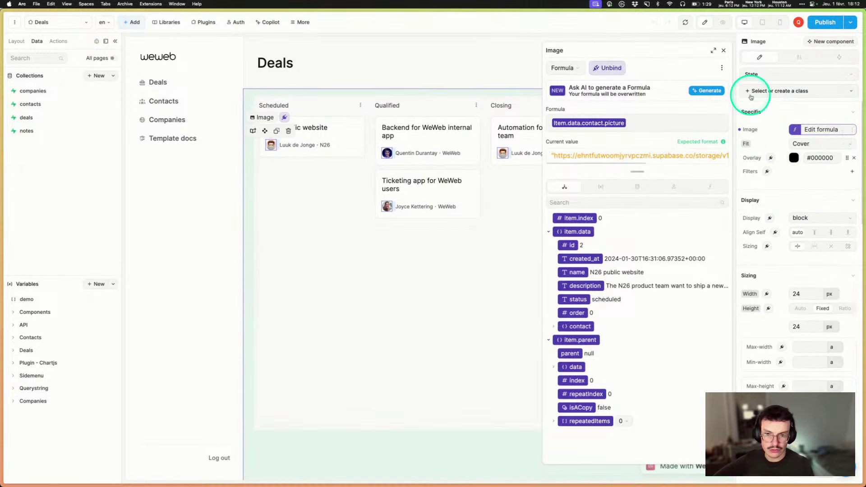
pyautogui.press('Escape')
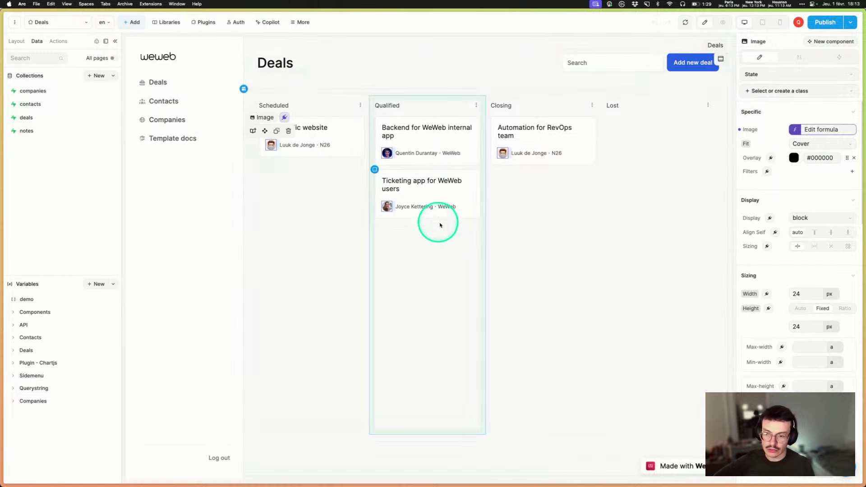
# - View the formula bound to the company name on the "Ticketing app for WeWeb users" card, then close it
pyautogui.click(447, 206)
pyautogui.click(827, 129)
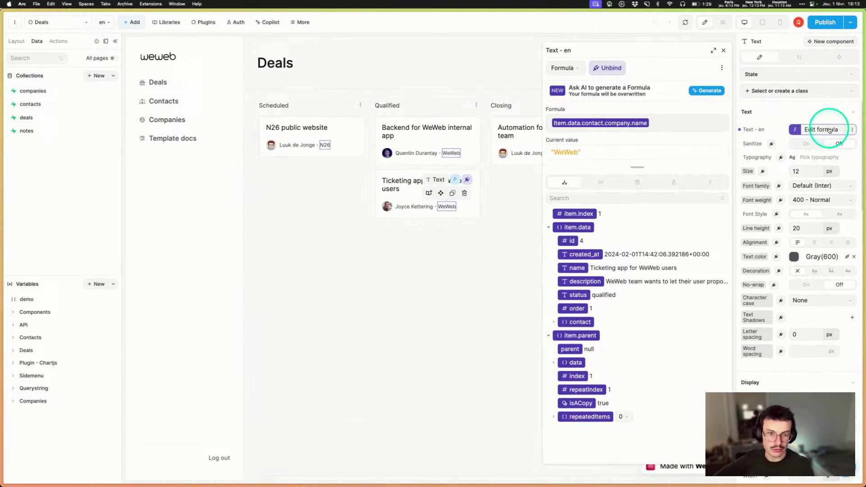
pyautogui.click(723, 50)
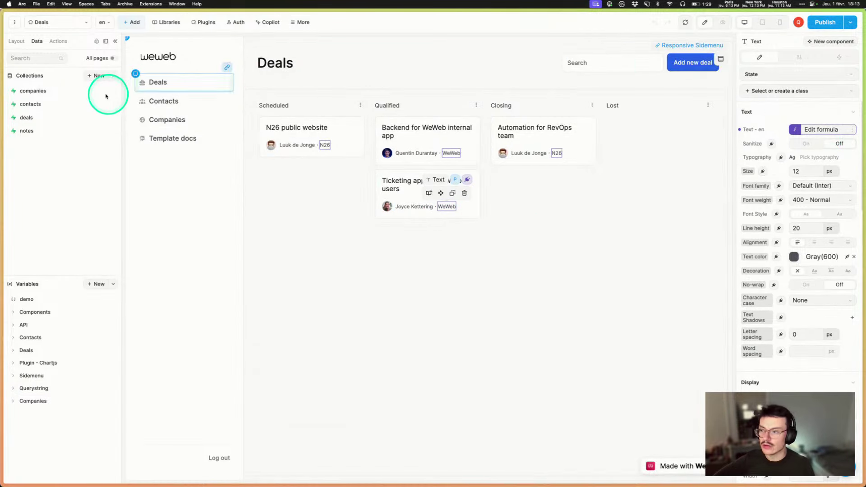
# - Open the deals collection's configuration and enlarge its advanced fields box to show the whole selection
pyautogui.click(27, 117)
pyautogui.click(170, 126)
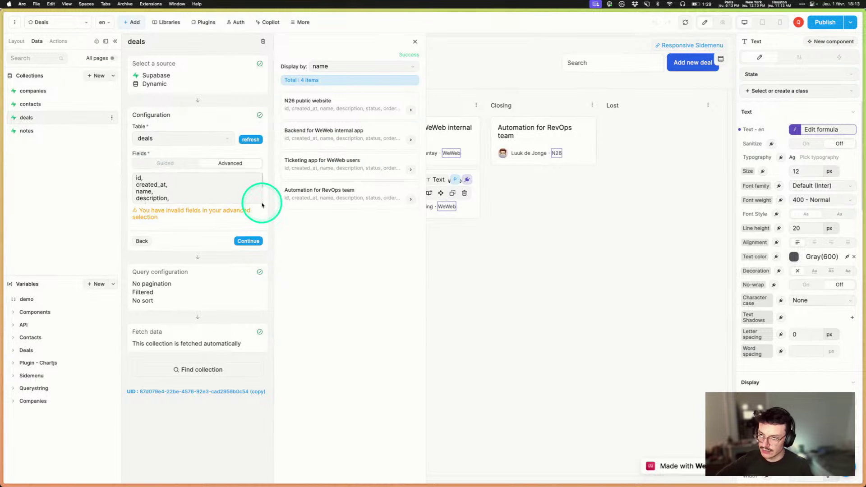
pyautogui.moveTo(262, 206); pyautogui.dragTo(263, 240)
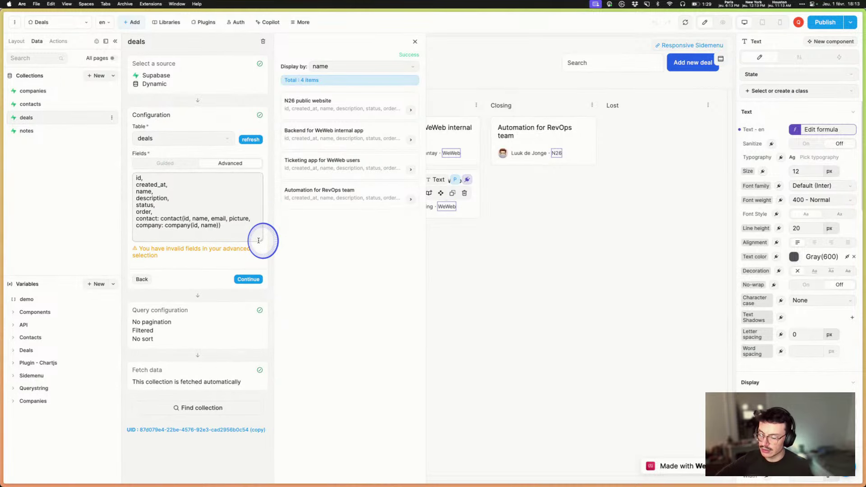
# - Highlight the nested contact(id, name, email, picture part of the deals collection's advanced fields, and finish with only contact(id, name highlighted
pyautogui.moveTo(160, 218); pyautogui.dragTo(248, 218)
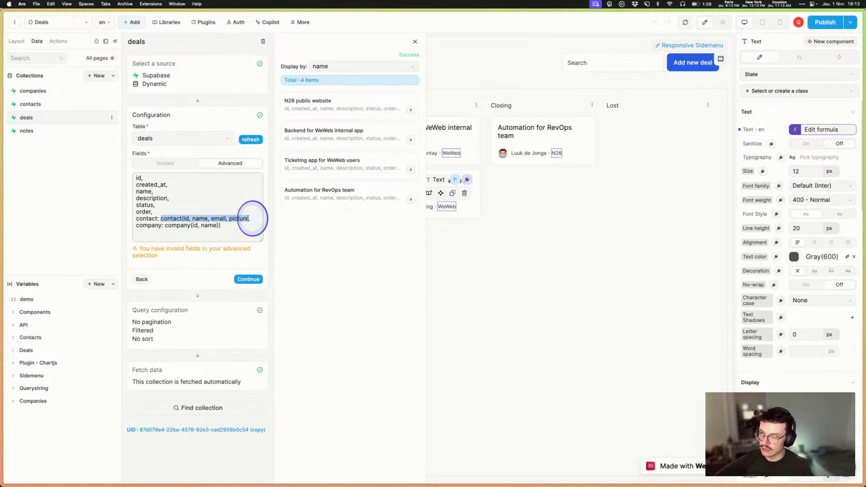
pyautogui.click(249, 218)
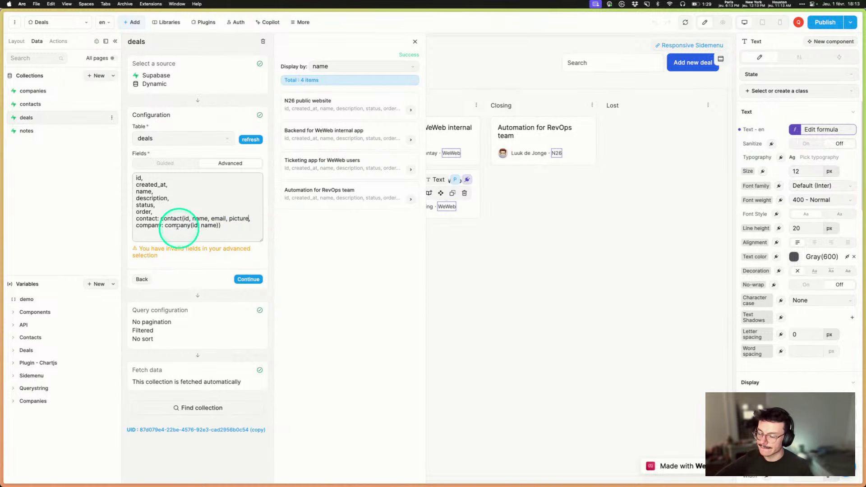
pyautogui.moveTo(161, 218); pyautogui.dragTo(199, 219)
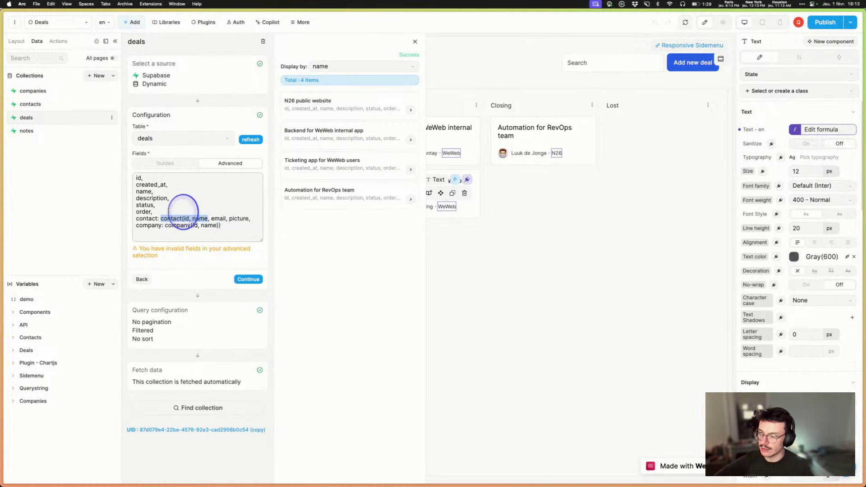
# - Highlight the contact alias, its nested contact fields, and the nested company(id, name) part of the deals collection's advanced fields, then clear the highlight
pyautogui.doubleClick(145, 218)
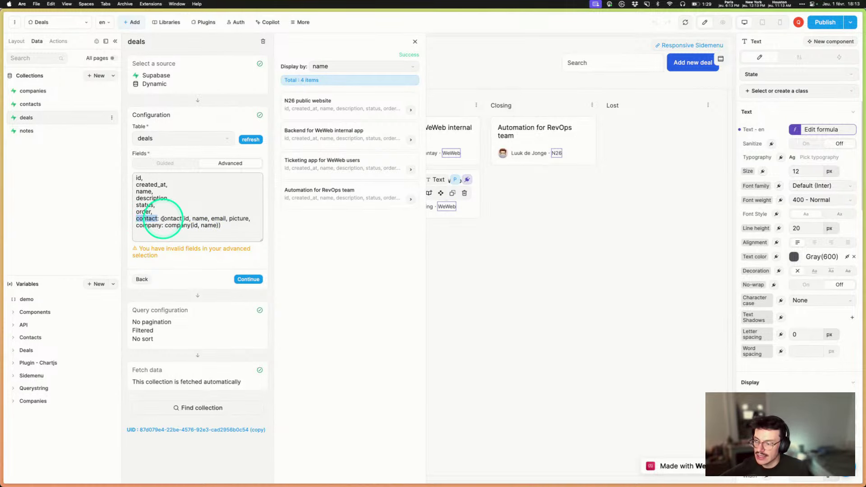
pyautogui.moveTo(161, 219); pyautogui.dragTo(249, 218)
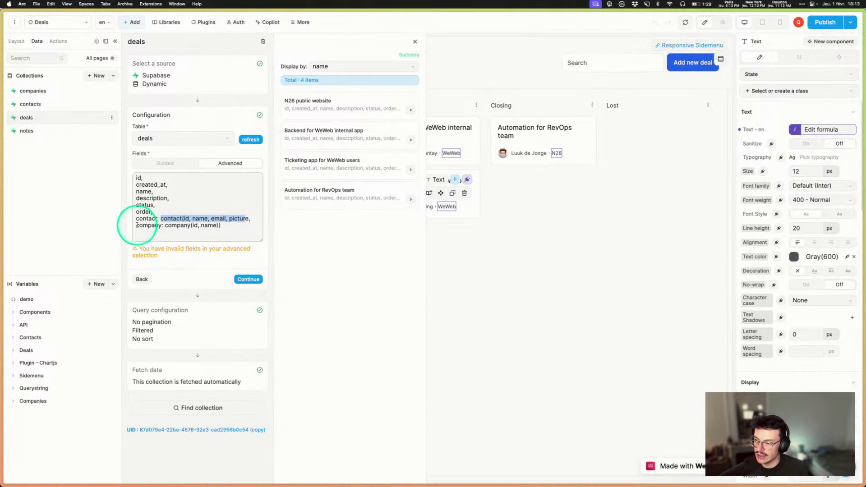
pyautogui.moveTo(137, 224); pyautogui.dragTo(218, 224)
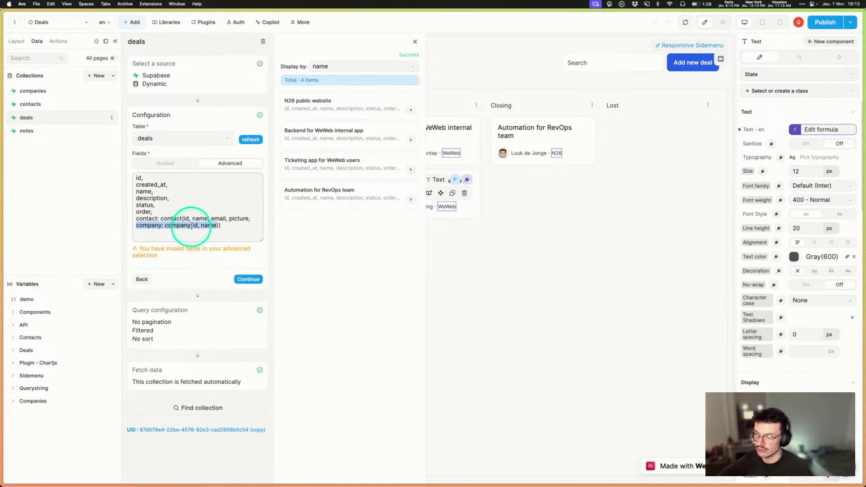
pyautogui.click(233, 227)
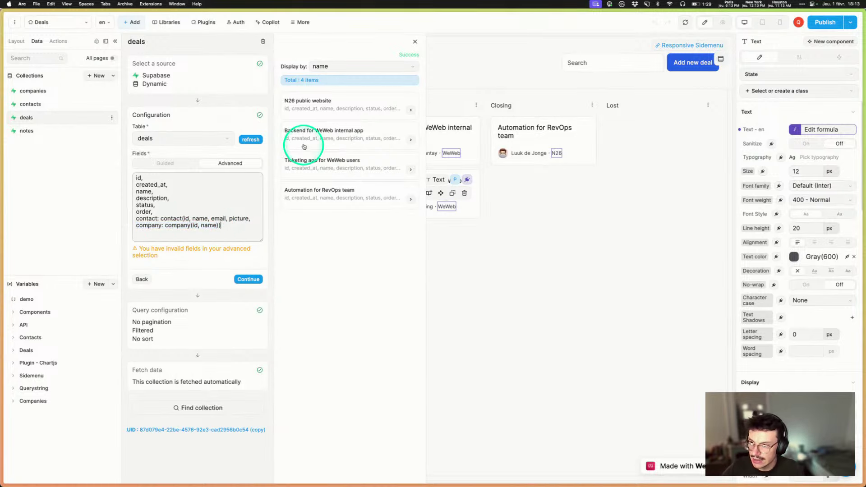
# - Inspect the "N26 public website" record down to its contact's company, then highlight the entire advanced fields selection and clear the highlight
pyautogui.click(336, 111)
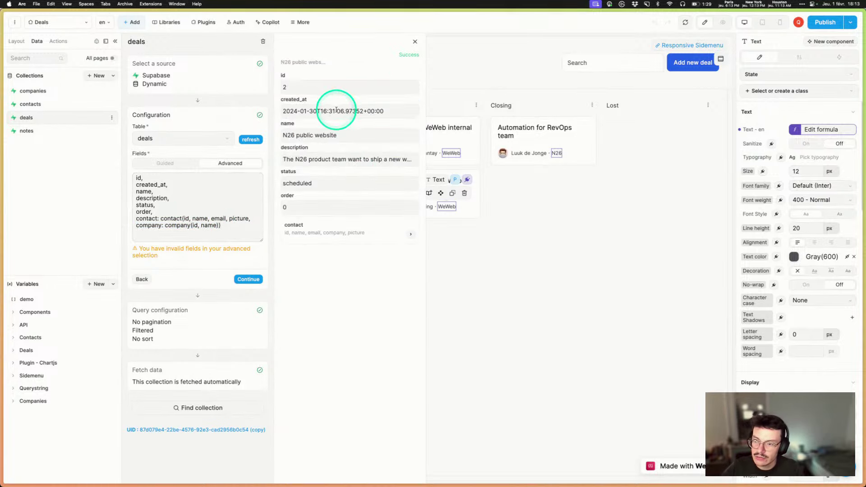
pyautogui.click(343, 235)
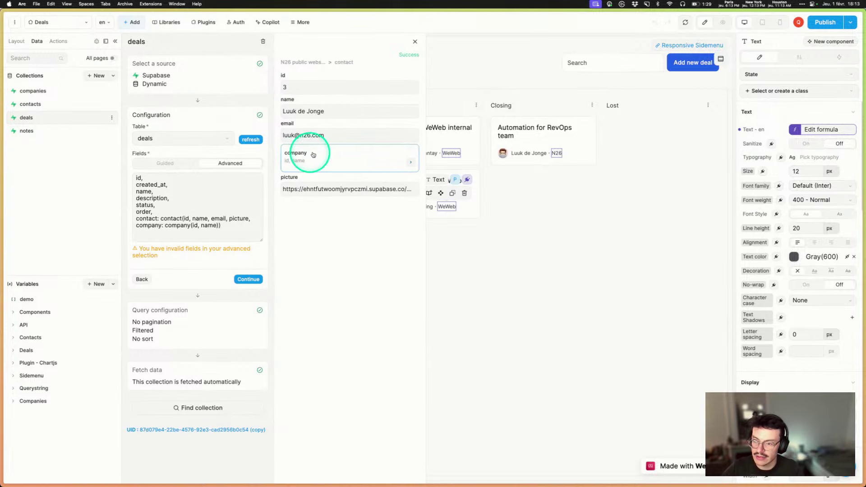
pyautogui.click(318, 158)
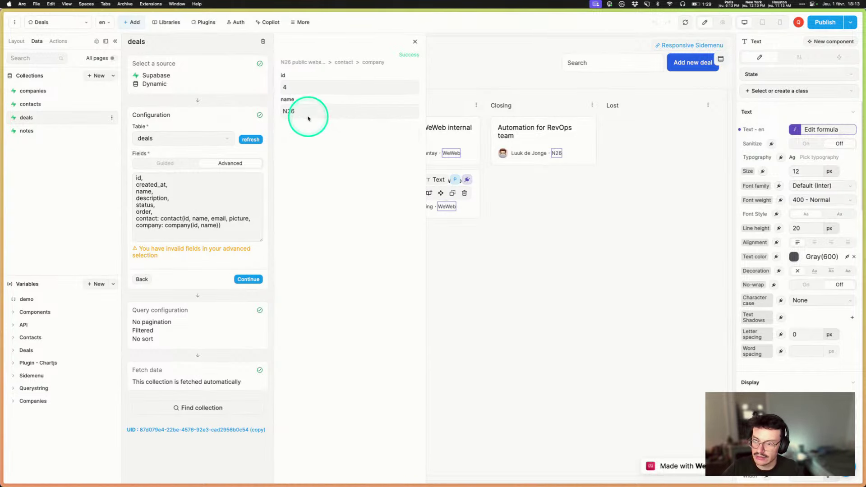
pyautogui.moveTo(221, 226); pyautogui.dragTo(127, 174)
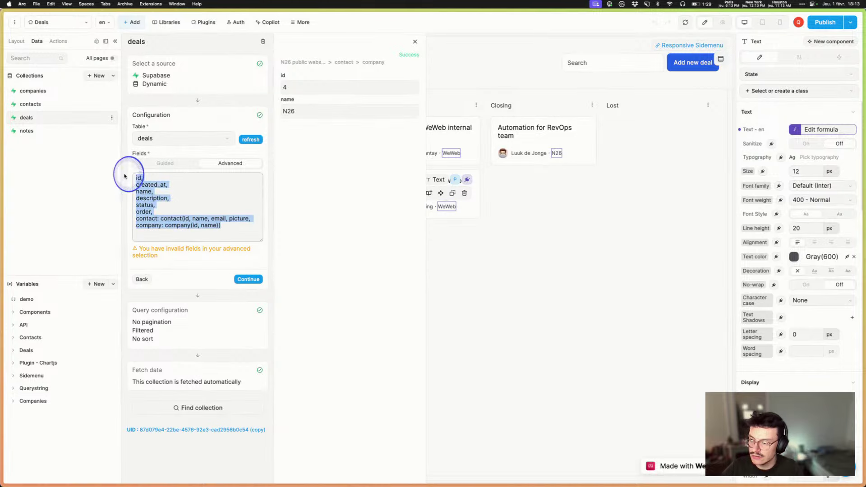
pyautogui.click(224, 227)
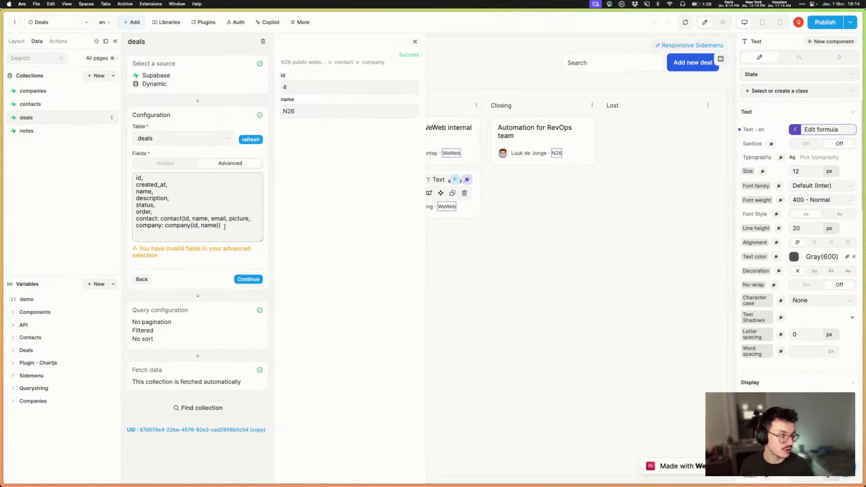
# - View the deals collection's filter conditions and the formula bound to the name Contains condition, then close the formula
pyautogui.click(183, 327)
pyautogui.click(139, 198)
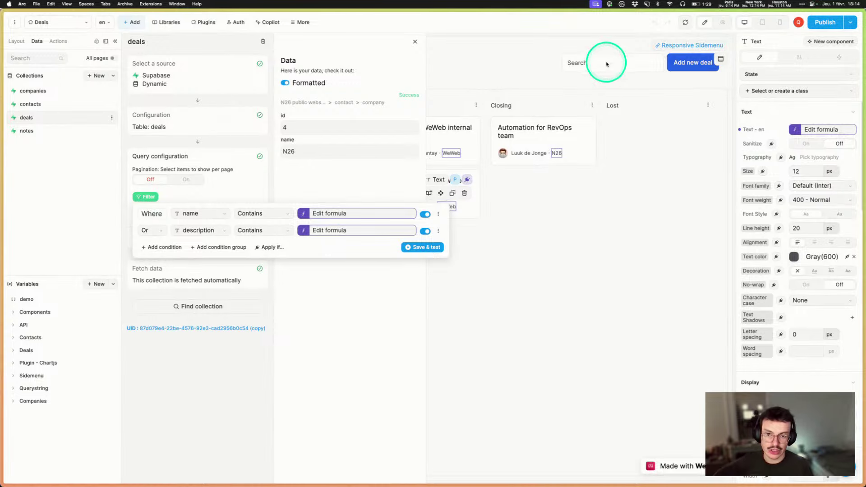
pyautogui.click(332, 213)
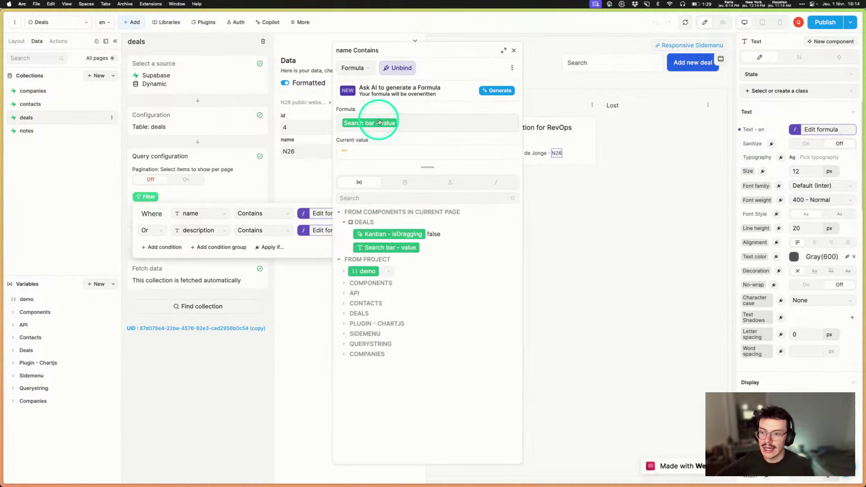
pyautogui.click(514, 50)
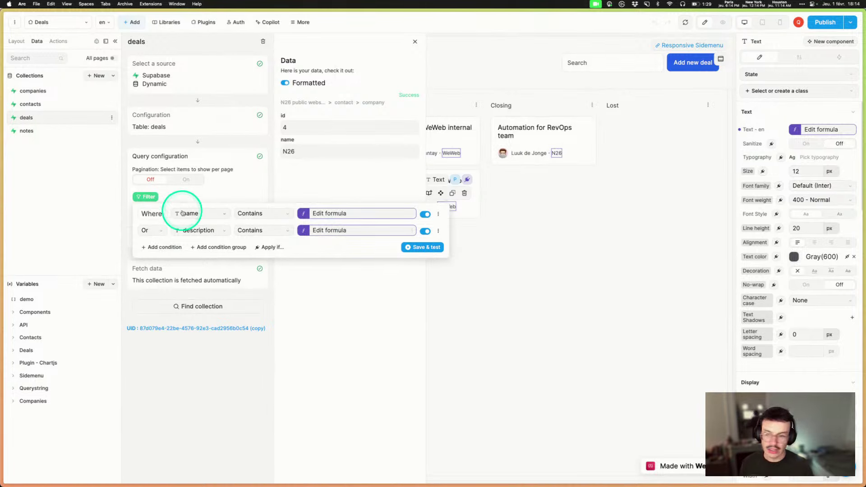
# - Return to the deals table configuration, enlarge the advanced fields box, and highlight the nested contact and company lines before clearing the highlight
pyautogui.click(147, 196)
pyautogui.click(199, 120)
pyautogui.scroll(-3, 180, 189)
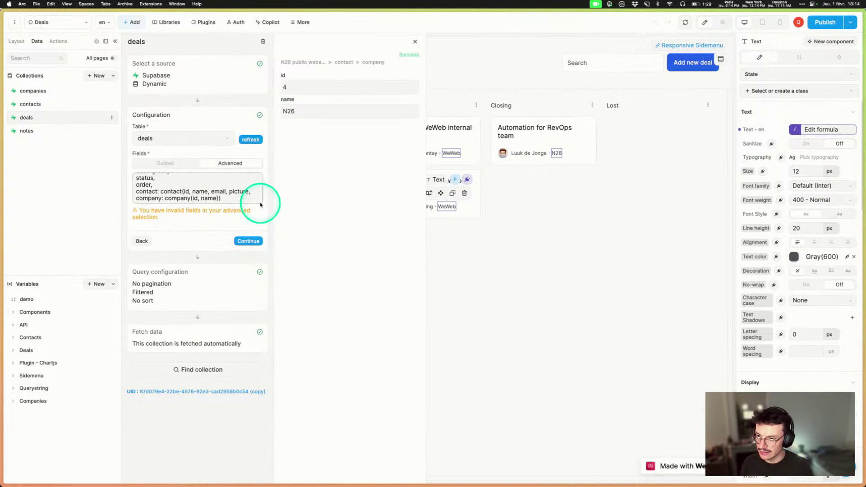
pyautogui.moveTo(260, 203); pyautogui.dragTo(136, 218)
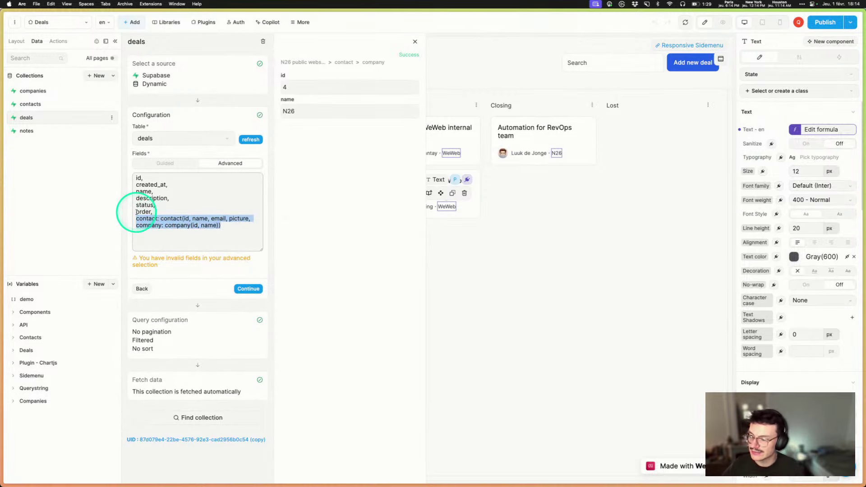
pyautogui.click(228, 224)
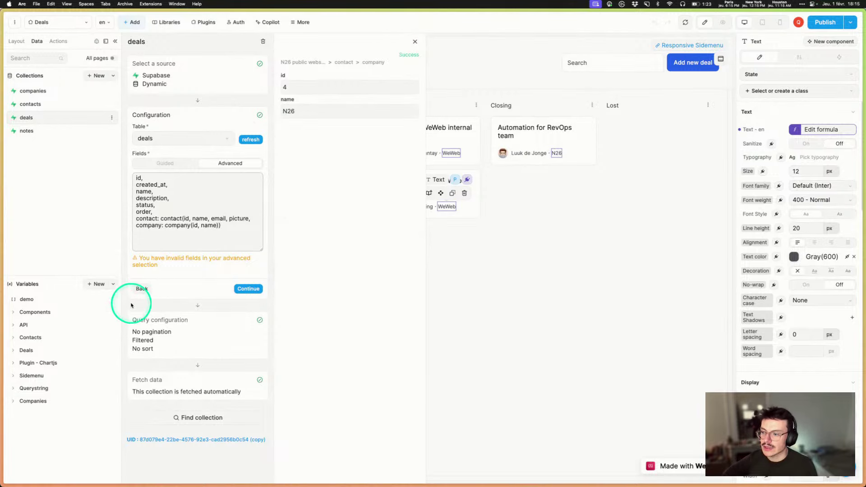
# - Review the deals filter's name condition formula again, then close the formula and the collection settings
pyautogui.click(170, 331)
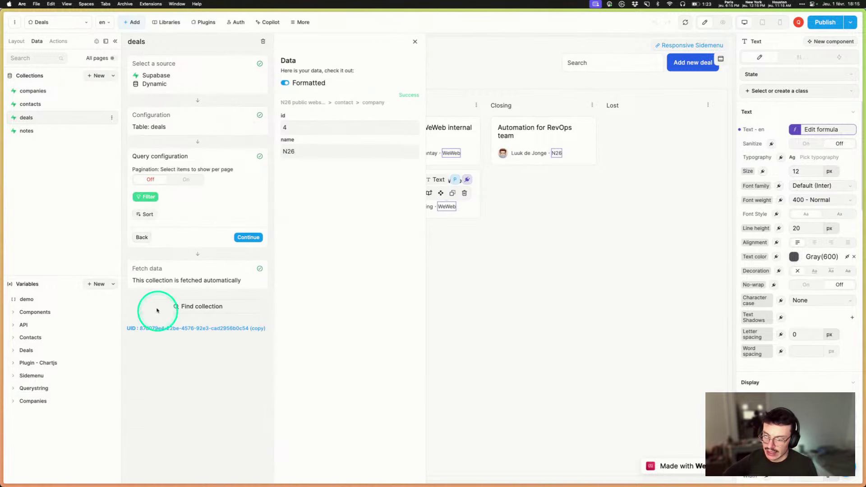
pyautogui.click(145, 196)
pyautogui.click(343, 212)
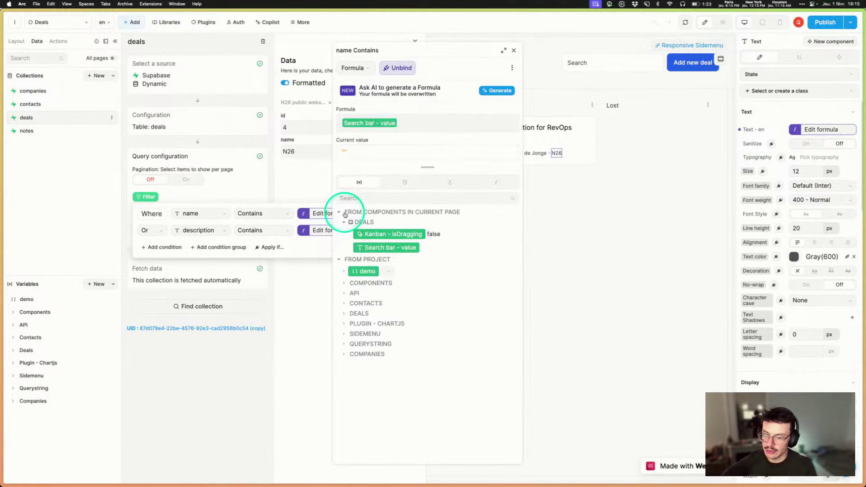
pyautogui.click(513, 50)
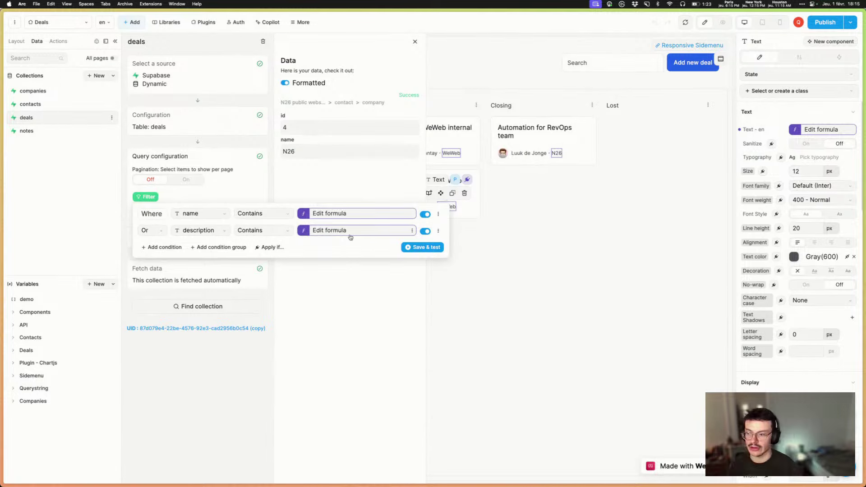
pyautogui.click(511, 233)
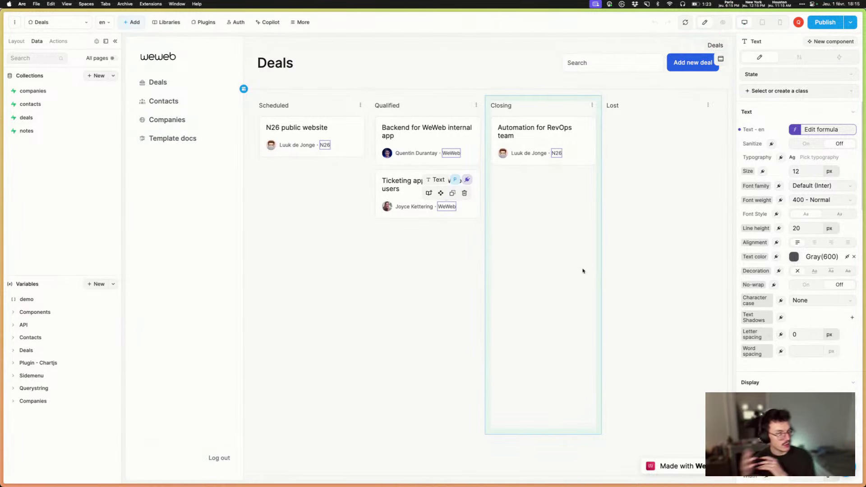
pyautogui.click(591, 250)
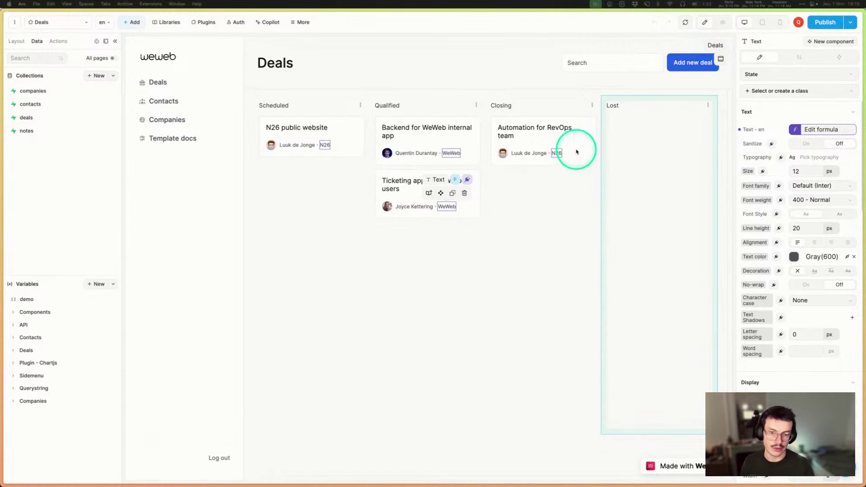
# - Switch to preview mode, open the form for adding a new deal, and choose the first listed contact as the deal contact
pyautogui.click(722, 24)
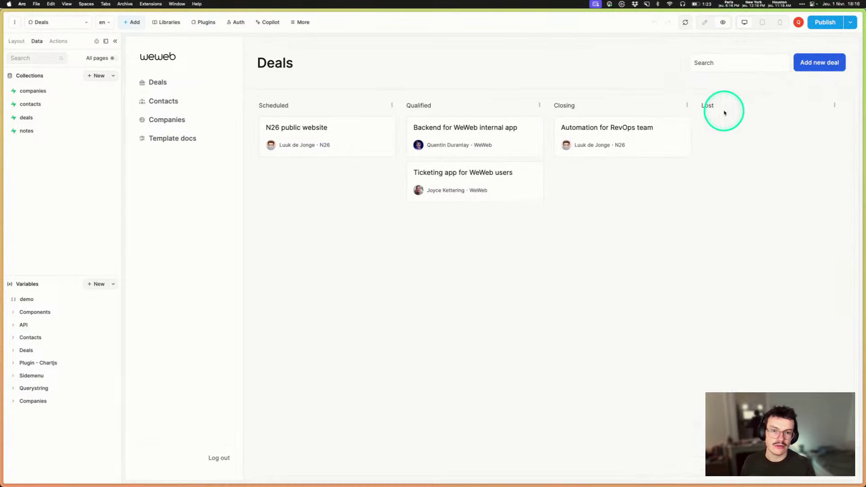
pyautogui.click(820, 62)
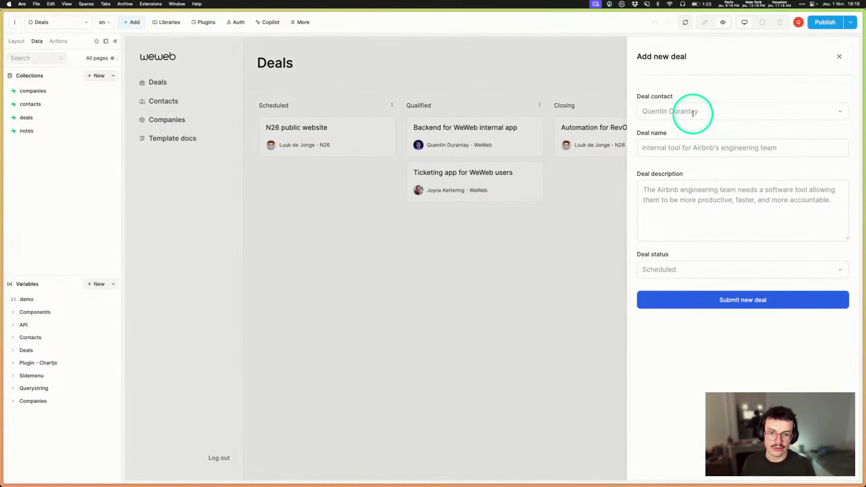
pyautogui.click(692, 112)
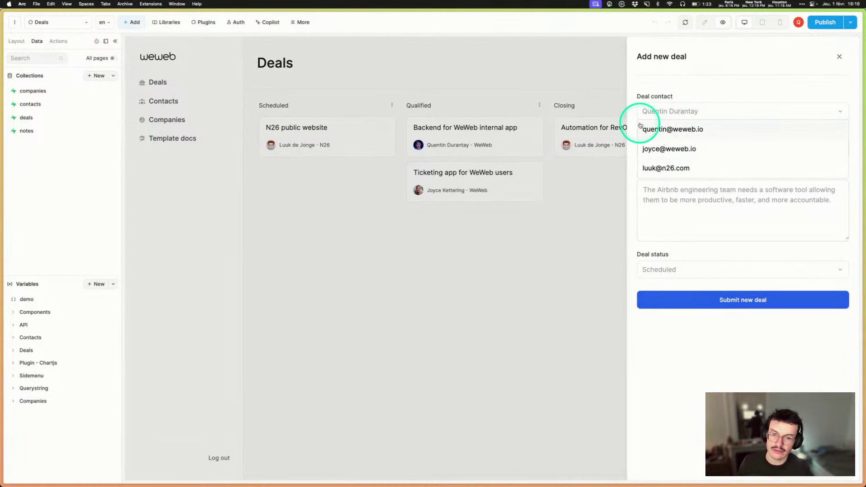
pyautogui.click(686, 129)
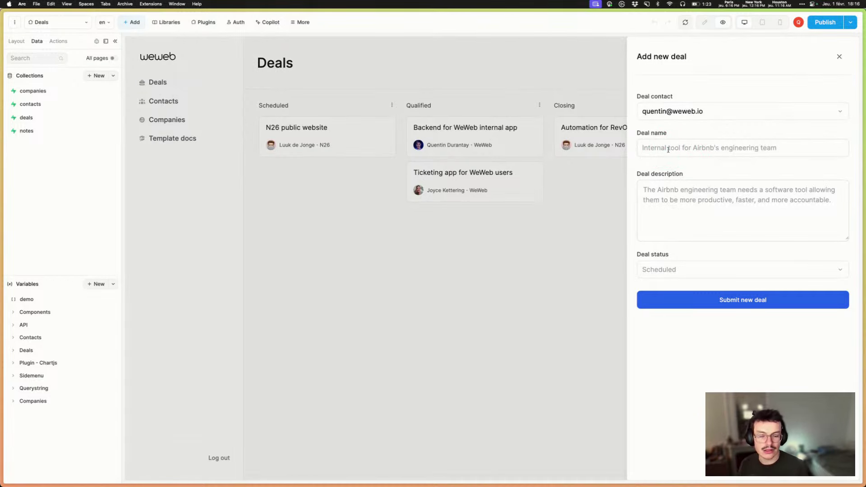
# - Name the deal "Public facing web app", describe it as "Web app for weweb users", and set its status to Qualified
pyautogui.click(668, 150)
pyautogui.write('Public facing web app')
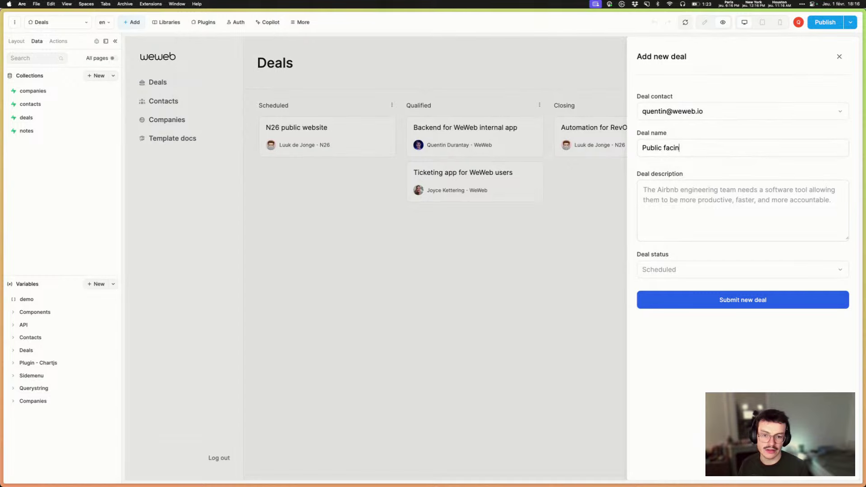
pyautogui.click(676, 215)
pyautogui.write('Web app for weweb users')
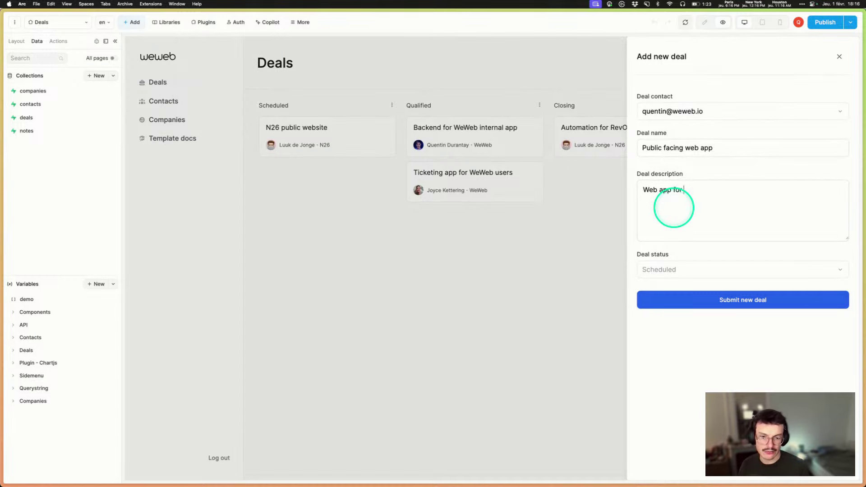
pyautogui.click(690, 272)
pyautogui.click(686, 305)
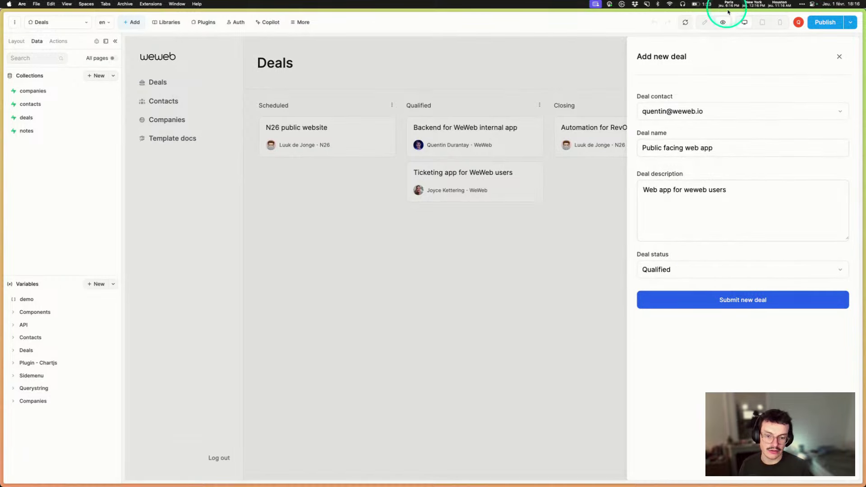
# - Turn on edit mode and, starting from the Submit new deal button, open its form container's "Create new deal" workflow
pyautogui.click(705, 22)
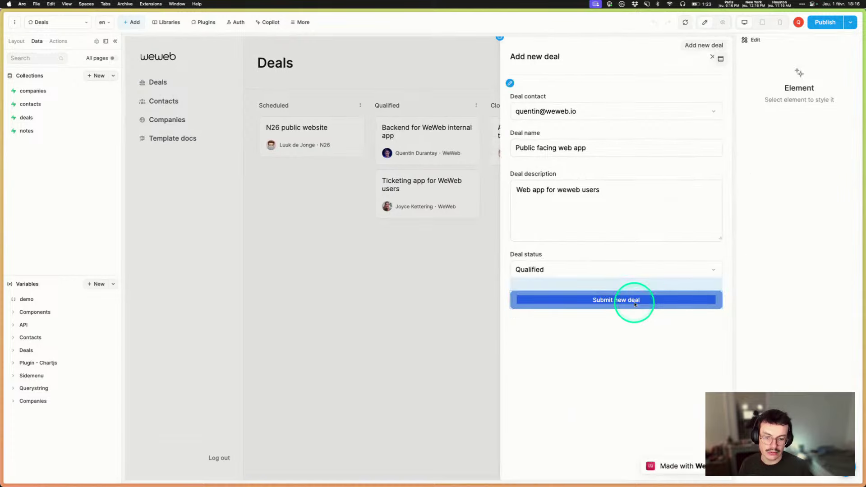
pyautogui.click(635, 304)
pyautogui.click(838, 56)
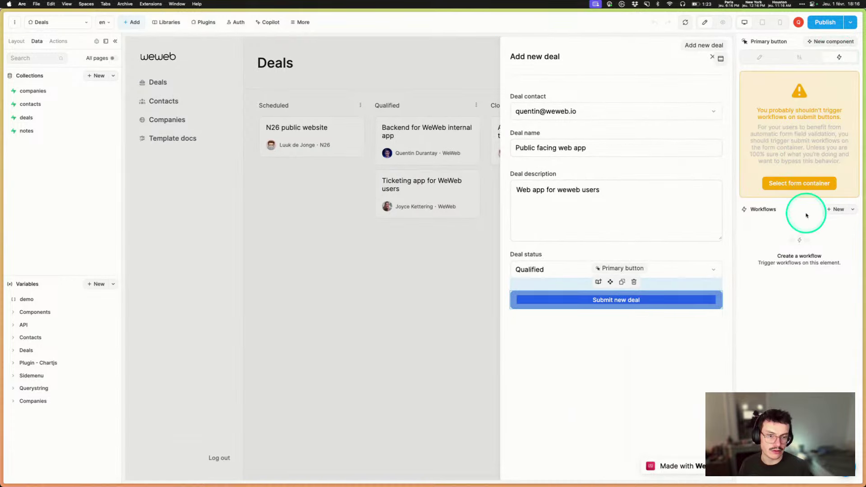
pyautogui.click(810, 183)
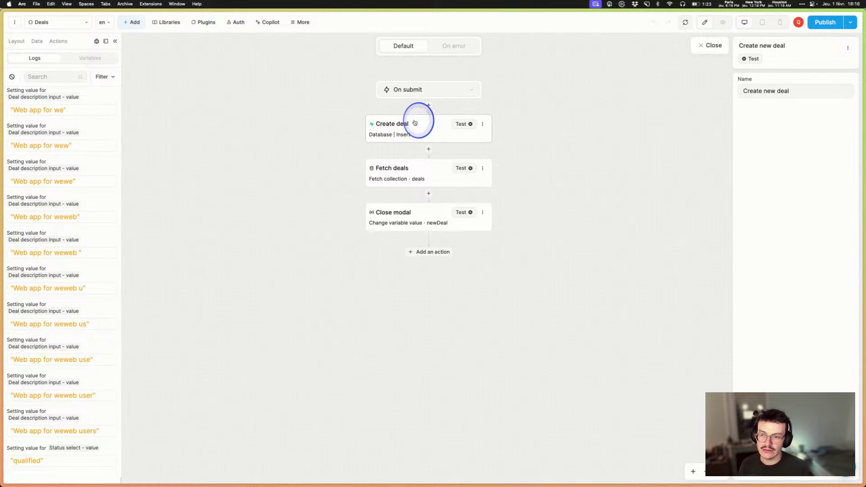
# - View the Create deal action's settings and browse the available Supabase action types, keeping Database | Insert
pyautogui.click(415, 121)
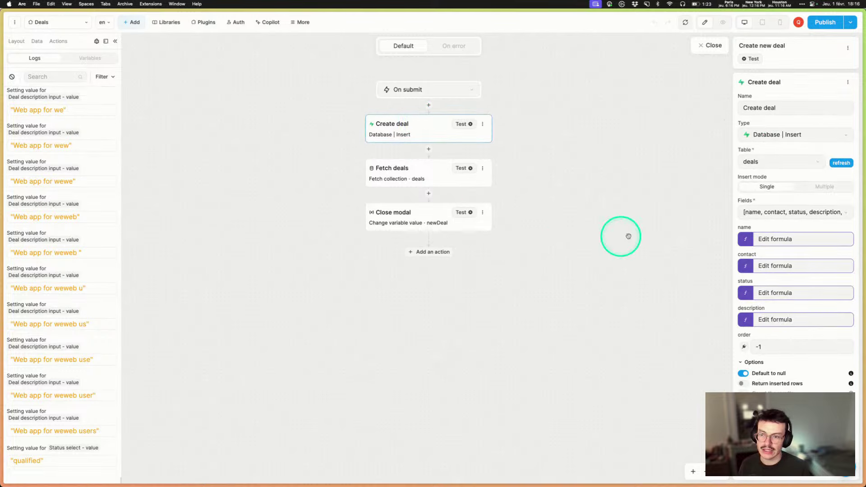
pyautogui.click(797, 135)
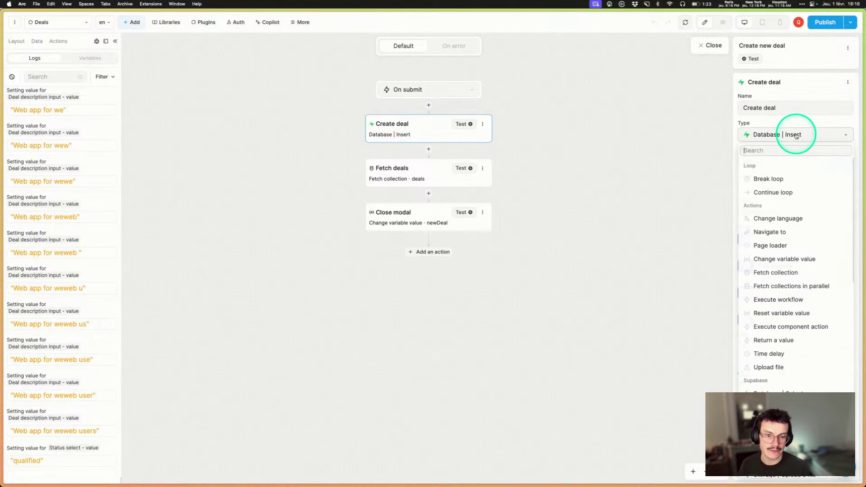
pyautogui.press('Escape')
pyautogui.click(793, 135)
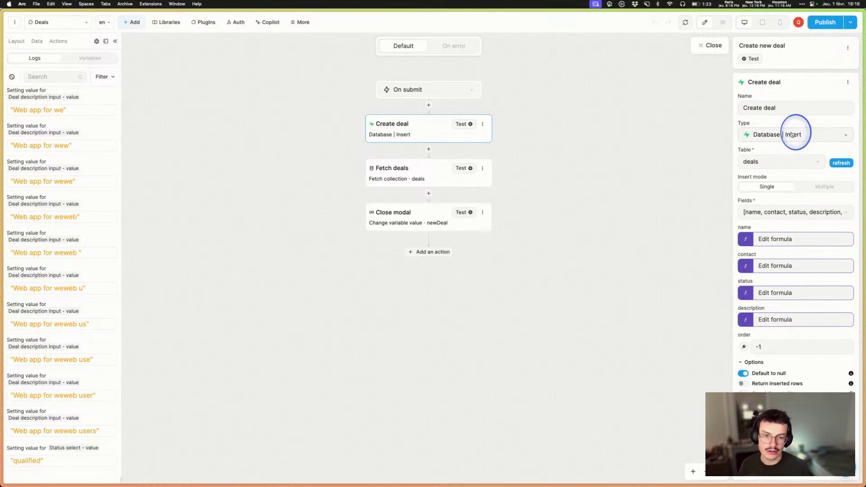
pyautogui.scroll(-1, 789, 332)
pyautogui.scroll(-5, 787, 329)
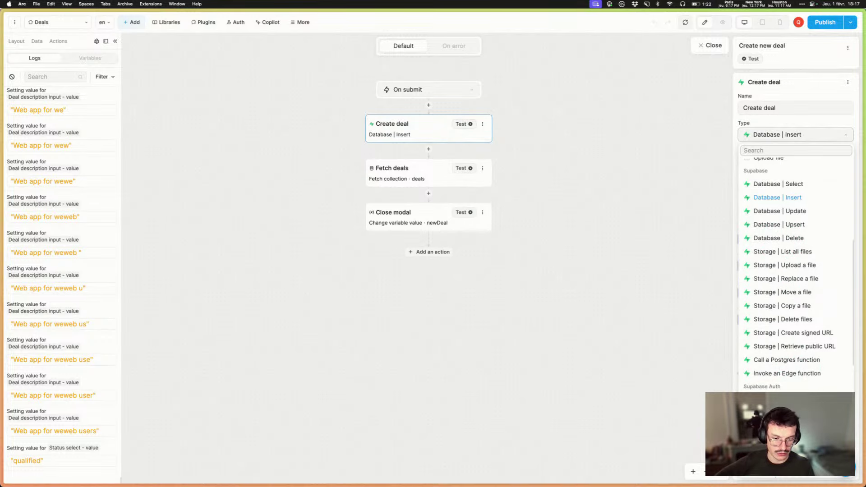
pyautogui.click(796, 134)
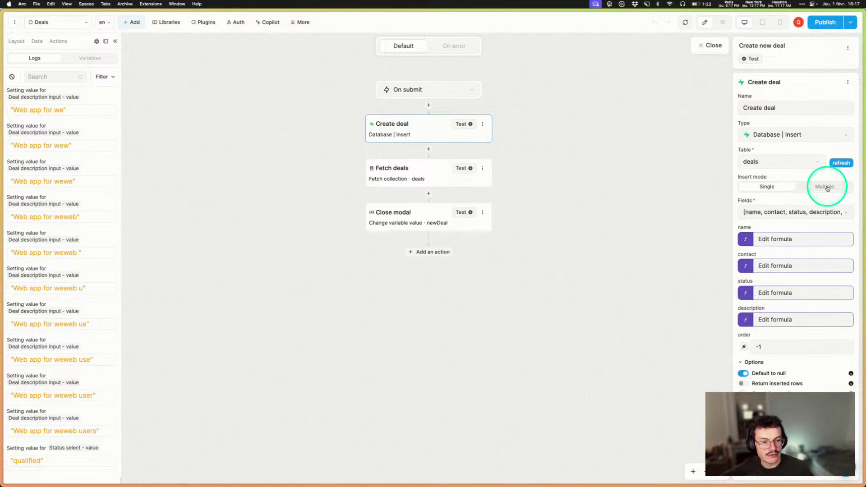
# - Review the insertable deals fields, the name field's bound formula, and the Default to null option in the Create deal action
pyautogui.click(793, 212)
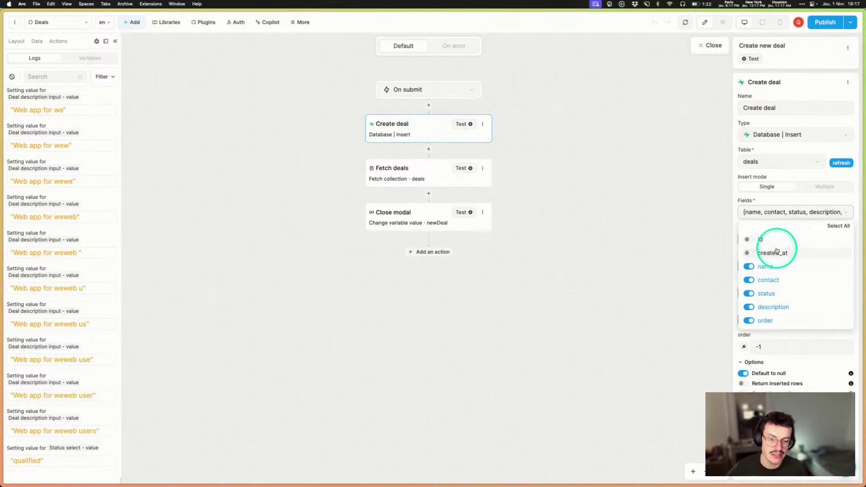
pyautogui.click(779, 212)
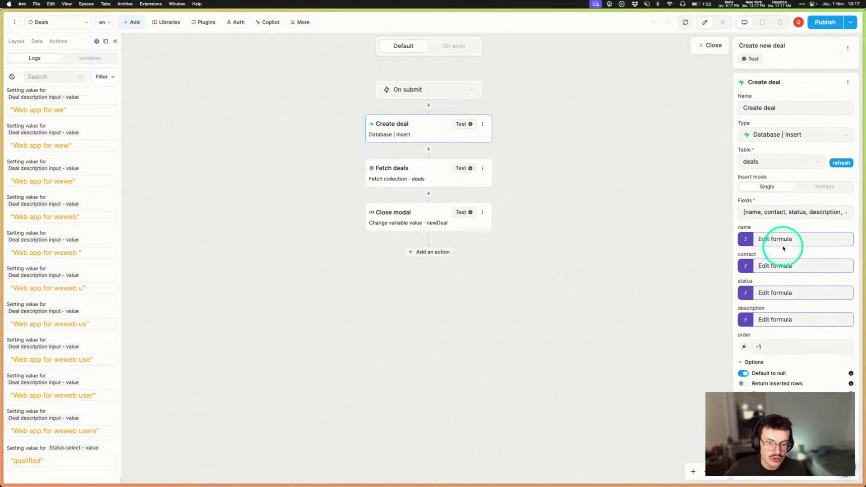
pyautogui.click(776, 239)
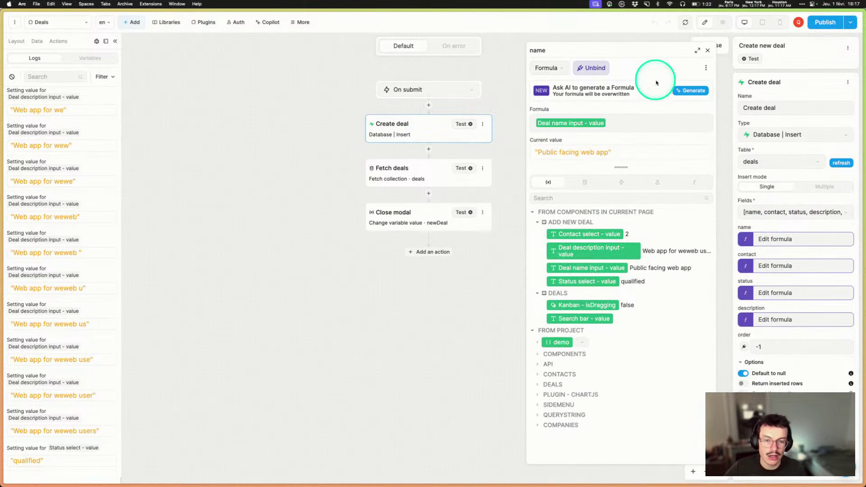
pyautogui.click(707, 50)
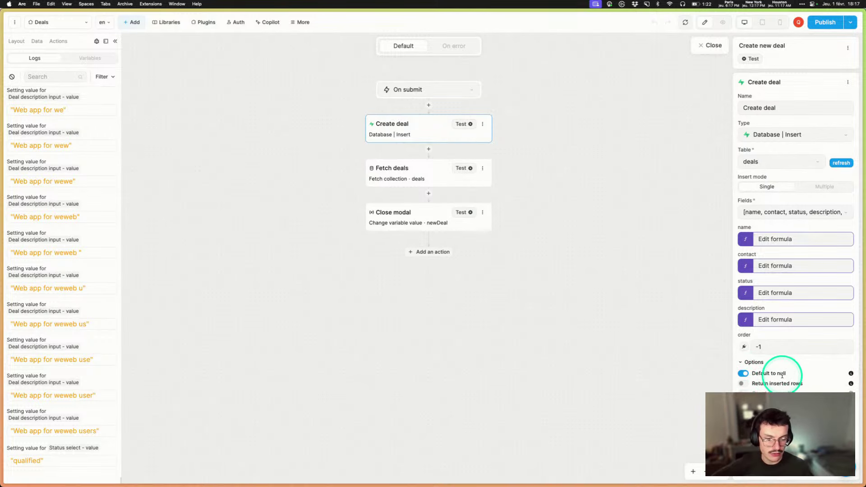
pyautogui.moveTo(850, 373)
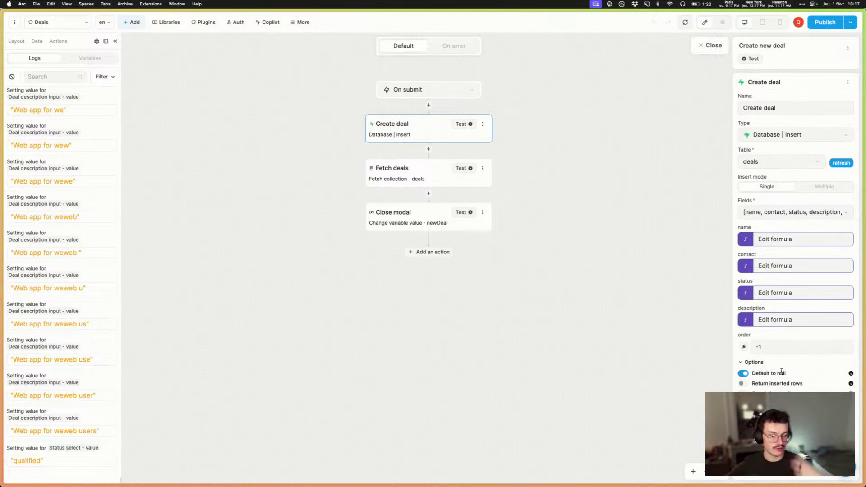
# - Turn on Return inserted rows for the Create deal action and view the fields selectable in Guided returned-fields mode
pyautogui.click(742, 384)
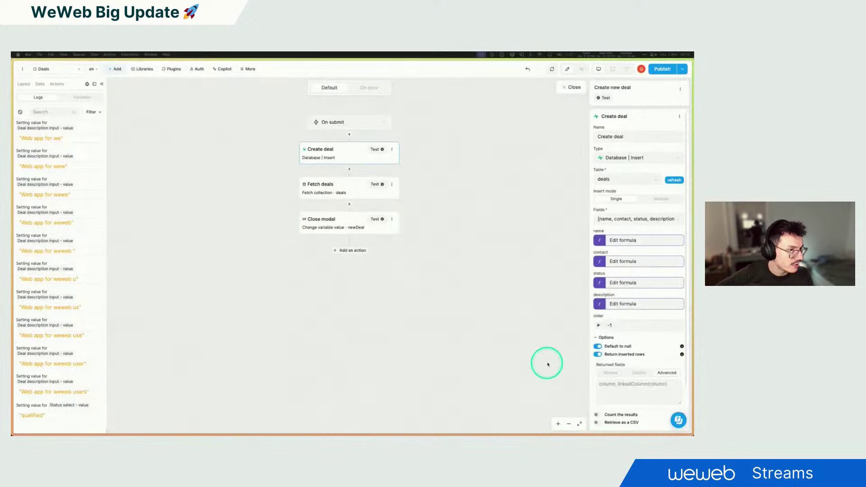
pyautogui.scroll(-3, 622, 365)
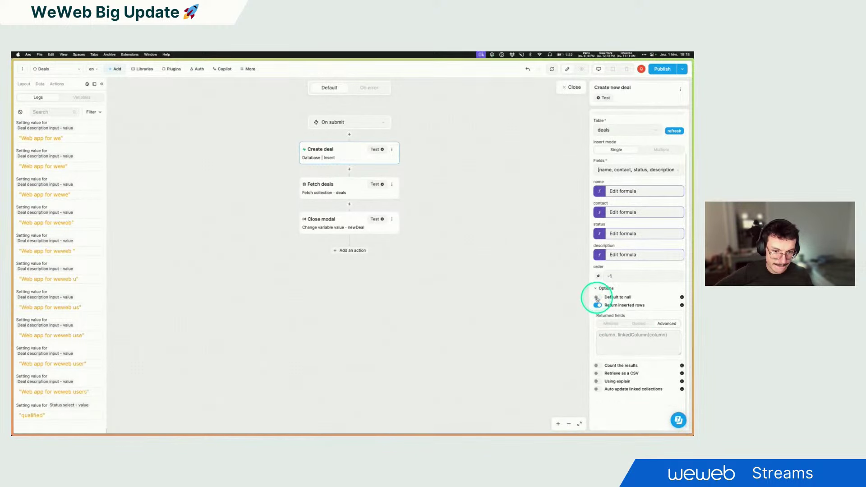
pyautogui.scroll(3, 598, 308)
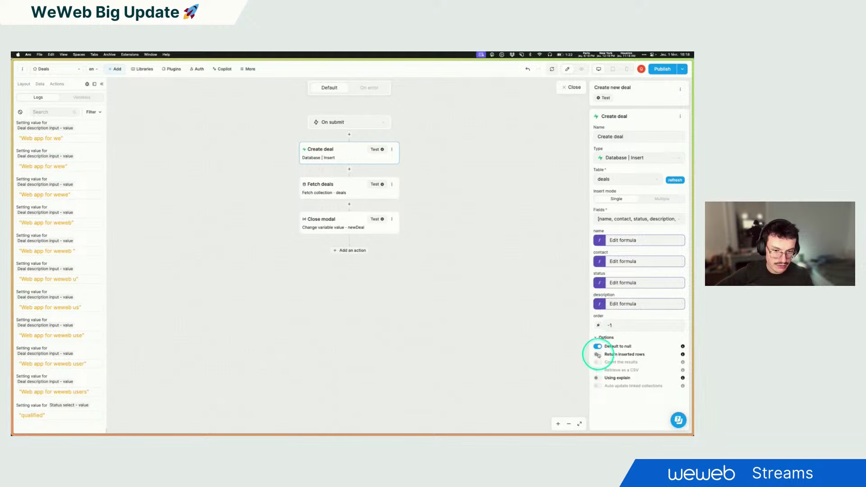
pyautogui.click(611, 373)
pyautogui.click(639, 373)
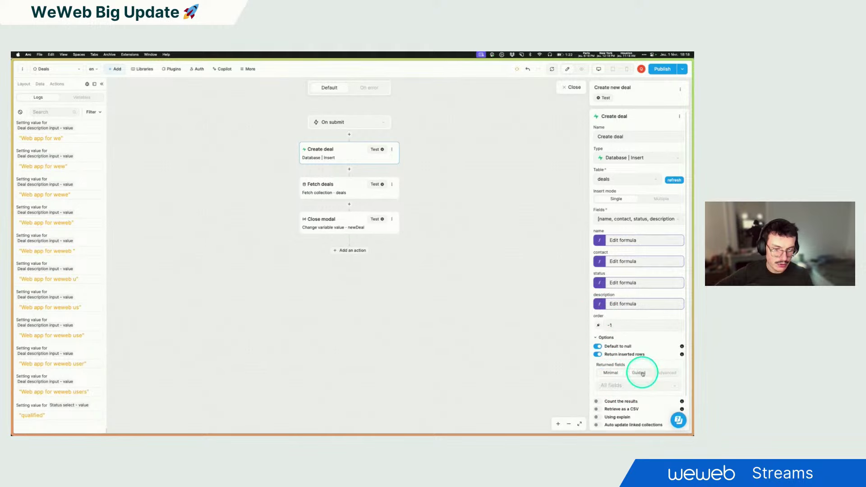
pyautogui.click(631, 385)
pyautogui.scroll(-1, 632, 375)
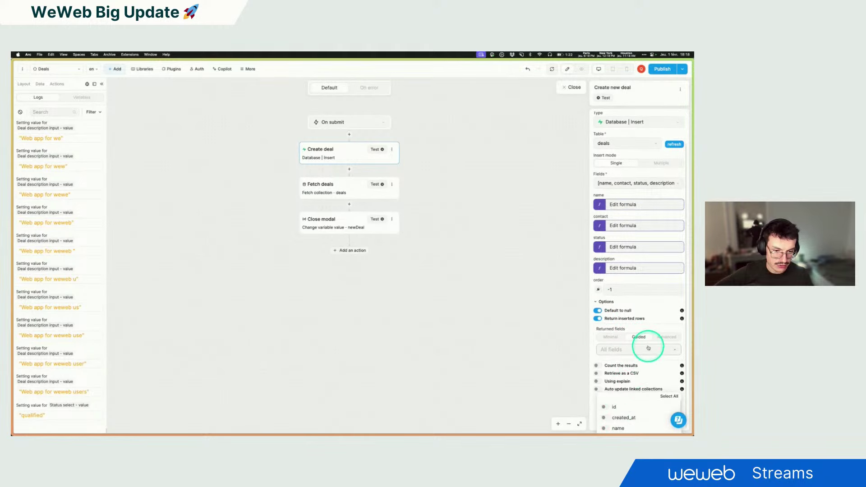
pyautogui.click(634, 351)
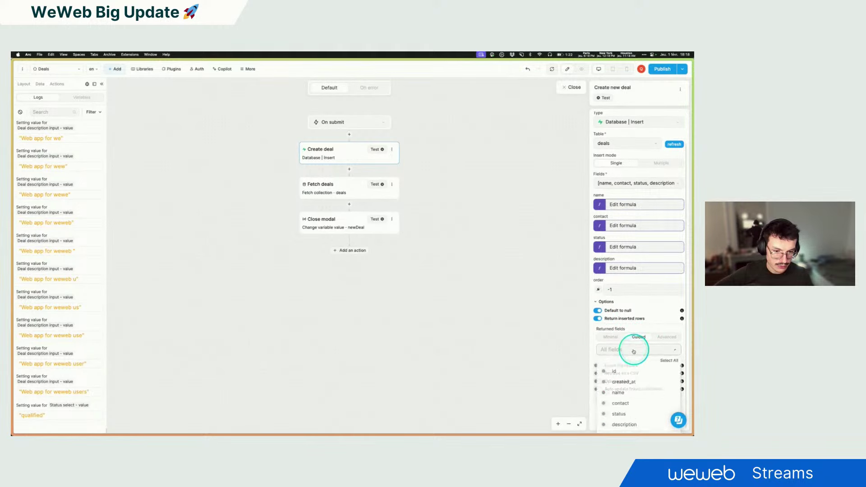
# - Look at the Advanced and Minimal returned-fields modes, set it back to Guided with all fields, and test the Create deal action
pyautogui.click(666, 337)
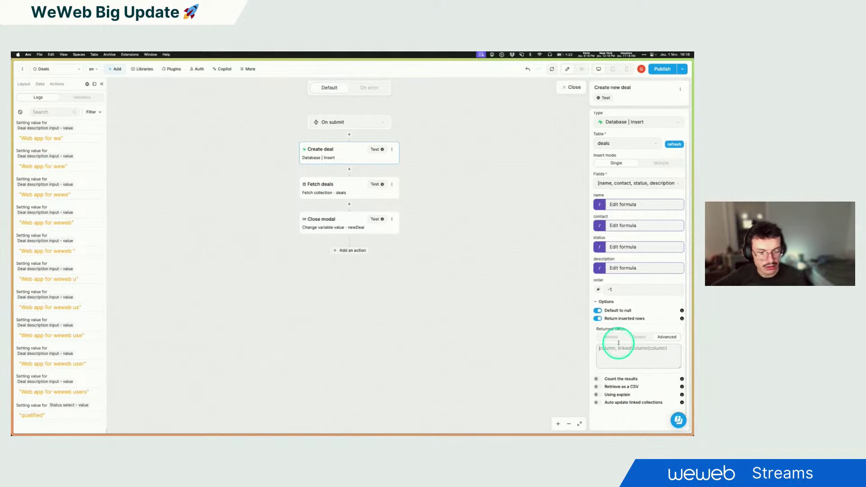
pyautogui.click(606, 336)
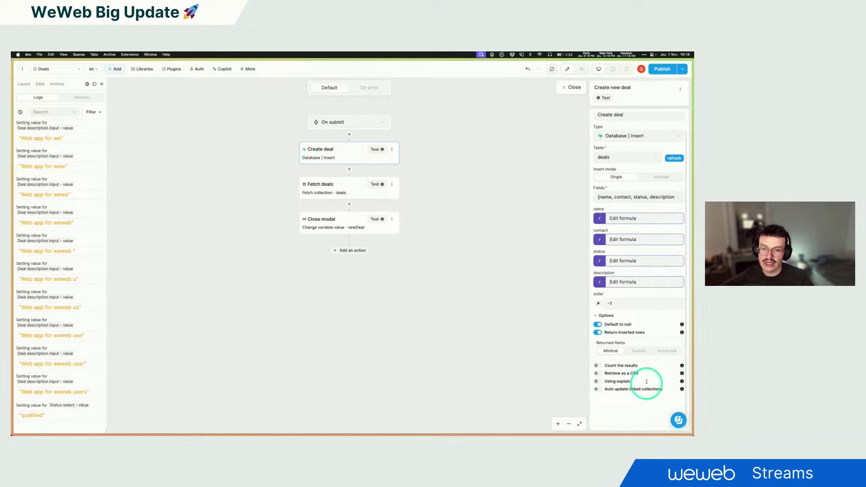
pyautogui.click(635, 353)
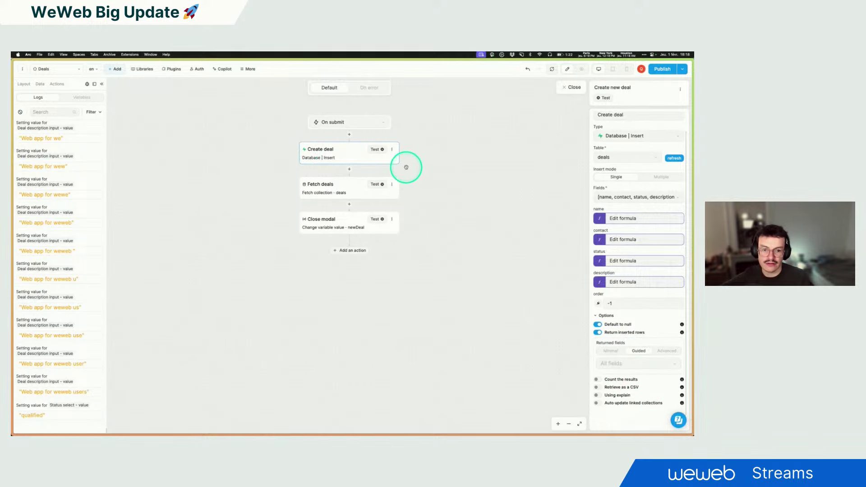
pyautogui.click(376, 149)
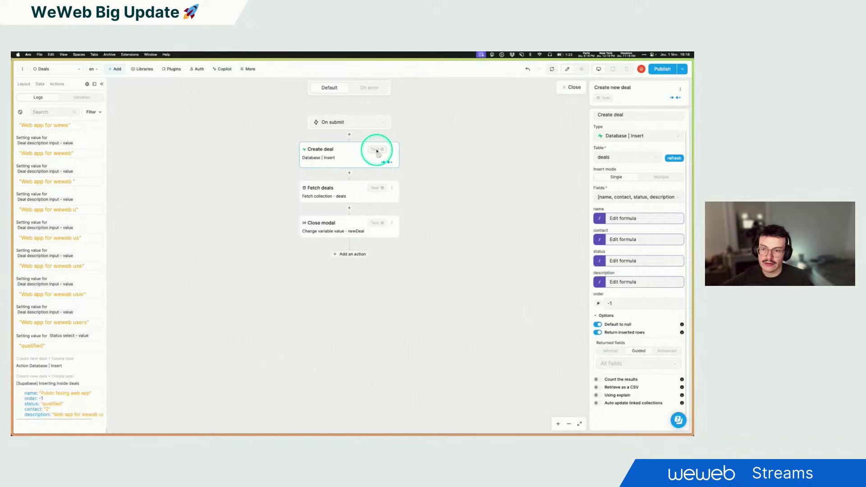
# - Add a Change variable value action between Create deal and Fetch deals, with selectedDeal as its variable
pyautogui.click(341, 187)
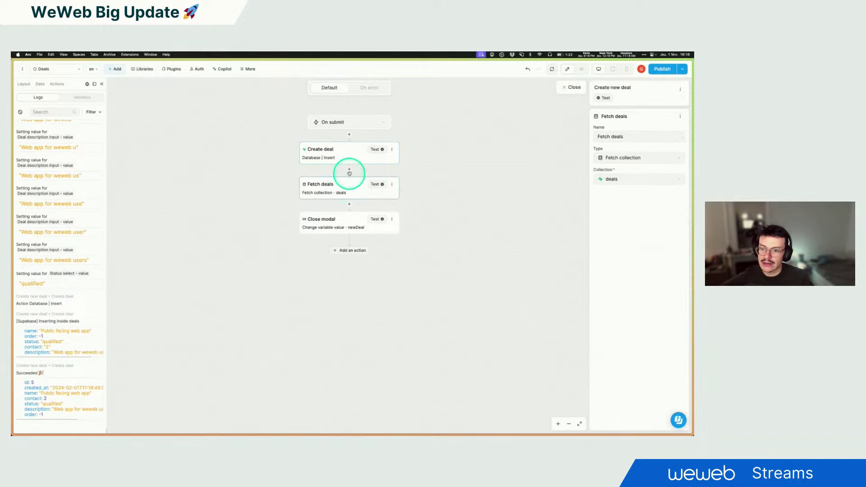
pyautogui.click(351, 171)
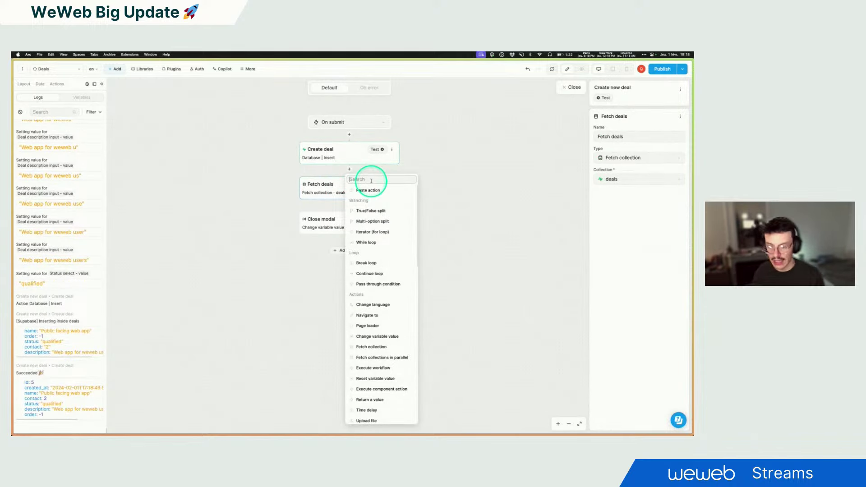
pyautogui.write('change')
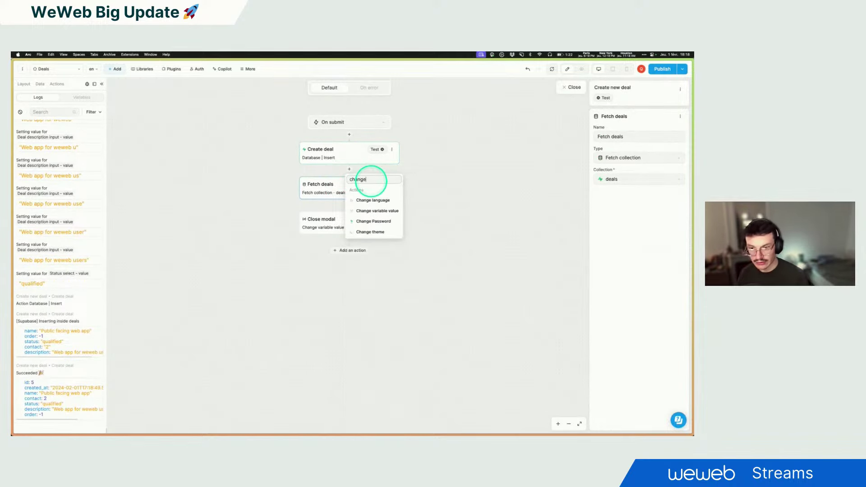
pyautogui.click(377, 211)
pyautogui.click(614, 179)
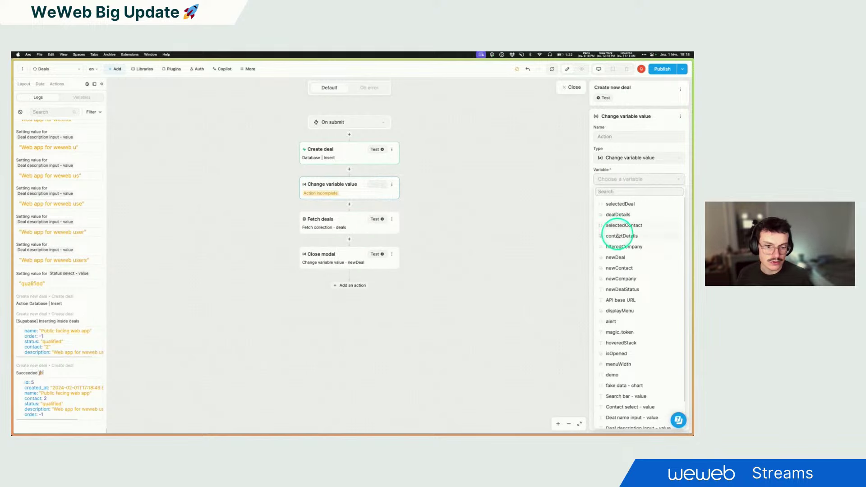
pyautogui.click(617, 236)
pyautogui.click(615, 178)
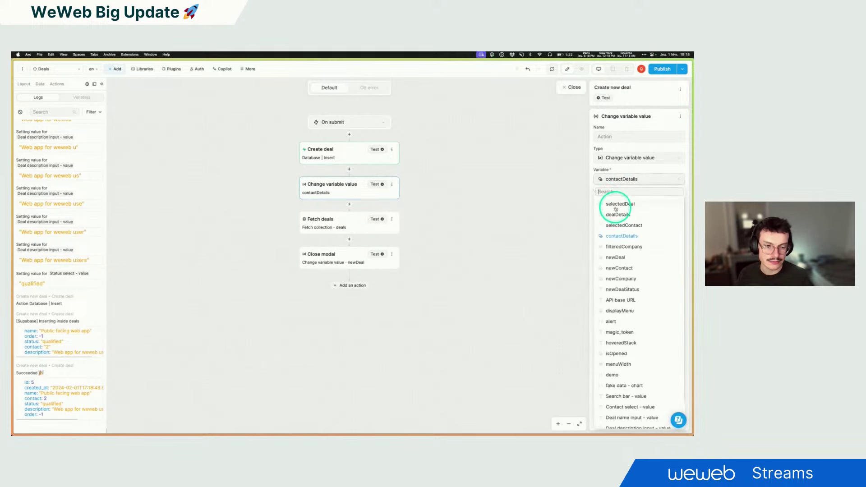
pyautogui.click(598, 204)
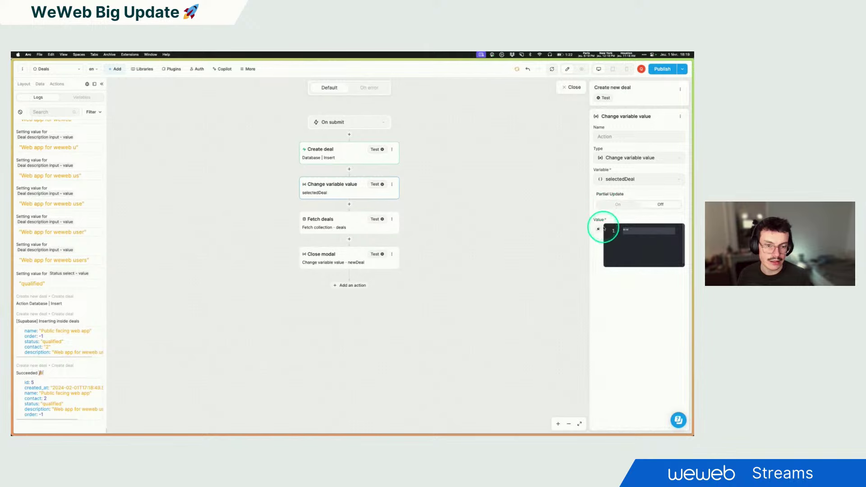
# - Examine the Create deal result fields available to selectedDeal's value formula, and delete the Change variable value action
pyautogui.click(599, 230)
pyautogui.click(473, 196)
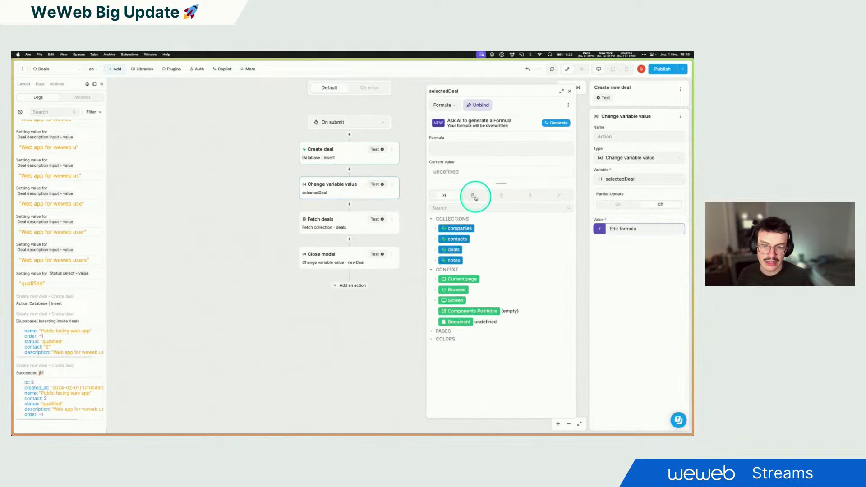
pyautogui.click(501, 196)
pyautogui.click(431, 247)
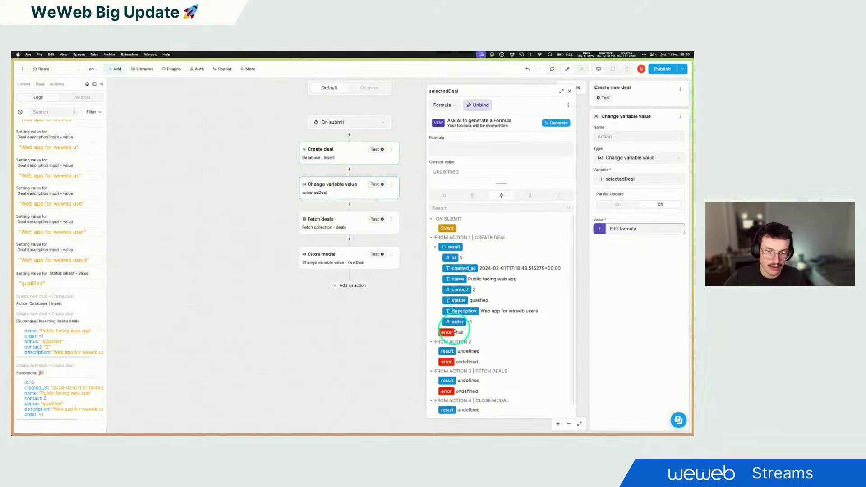
pyautogui.click(570, 92)
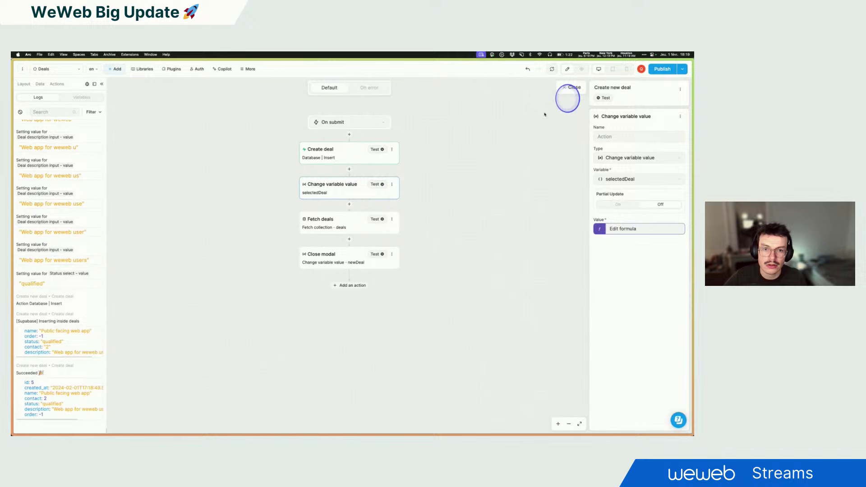
pyautogui.click(392, 185)
pyautogui.click(401, 244)
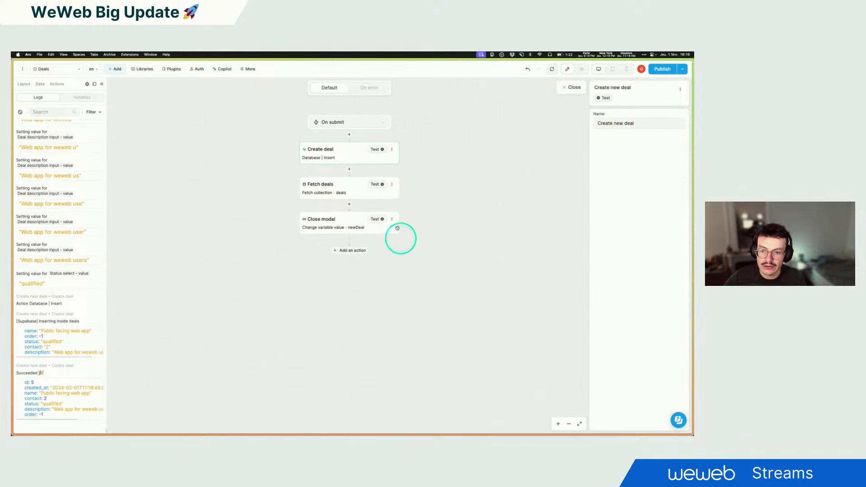
# - Reopen the Create deal action, switch Return inserted rows off and on, and read the explanation of Retrieve as a CSV
pyautogui.click(346, 155)
pyautogui.scroll(-2, 604, 337)
pyautogui.click(598, 319)
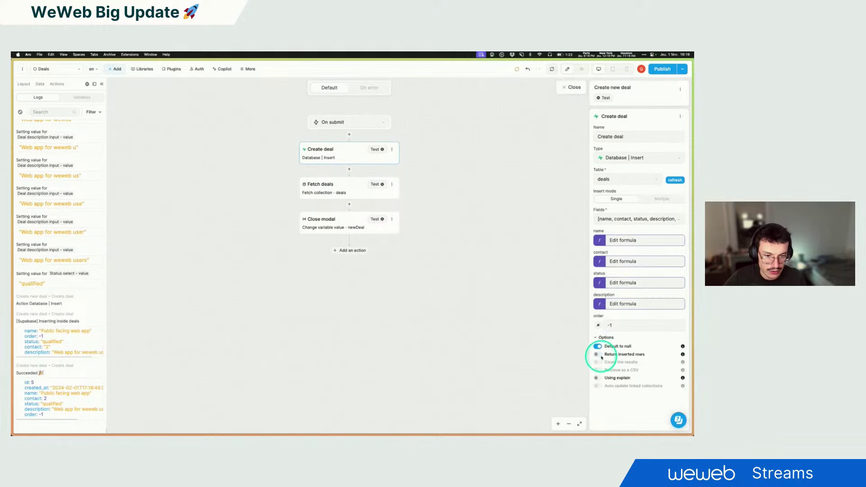
pyautogui.click(597, 355)
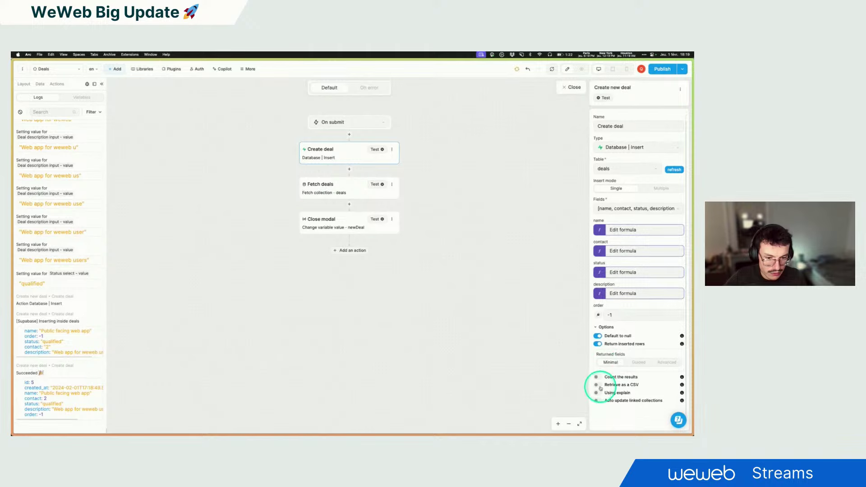
pyautogui.moveTo(682, 385)
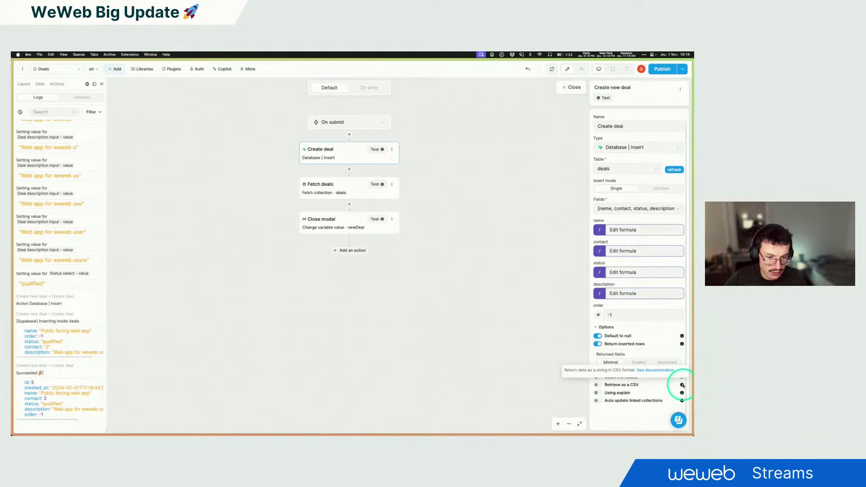
# - Turn on Using explain, turn off Return inserted rows, review the explain settings, and turn Using explain off again
pyautogui.click(596, 393)
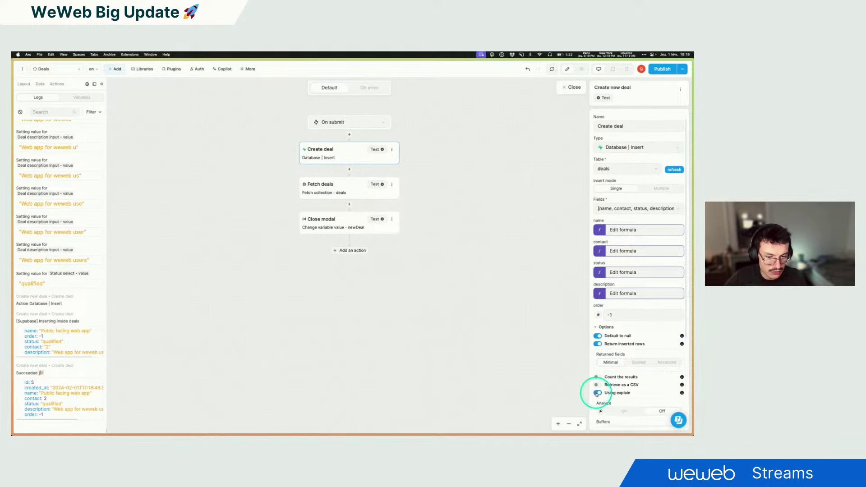
pyautogui.scroll(-2, 605, 361)
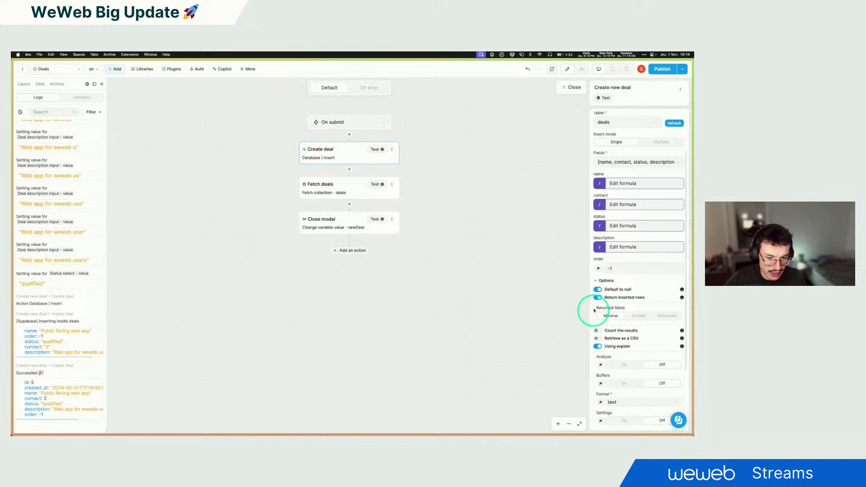
pyautogui.click(597, 297)
pyautogui.scroll(-3, 619, 343)
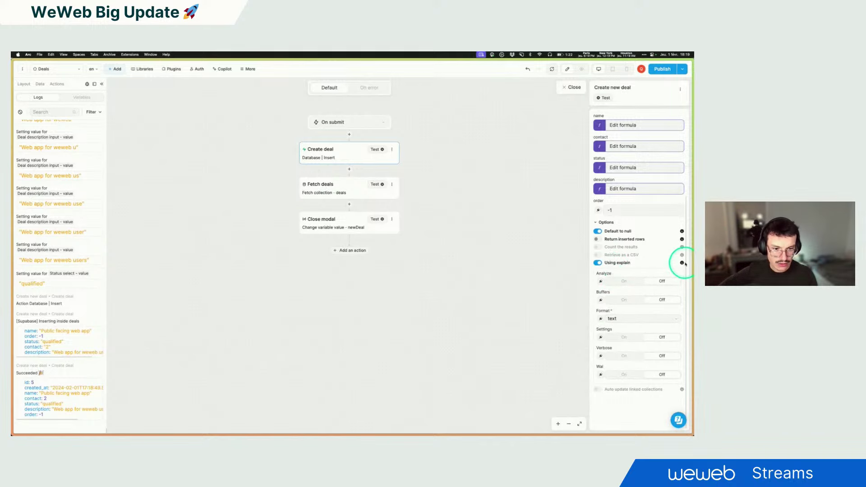
pyautogui.moveTo(682, 263)
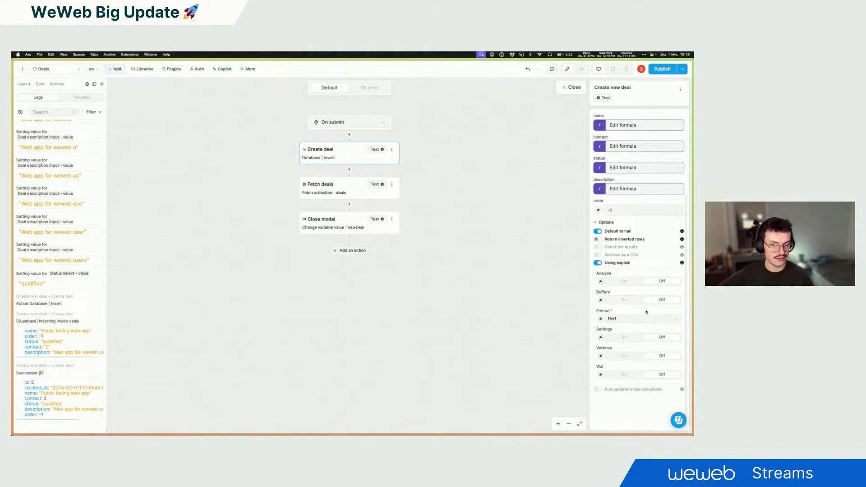
pyautogui.click(597, 262)
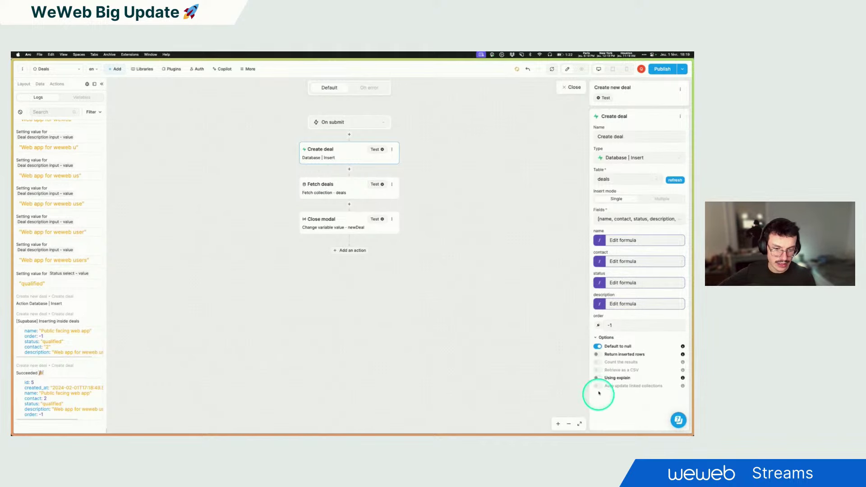
# - Turn on Return inserted rows and Auto update linked collections for the Create deal action
pyautogui.moveTo(683, 387)
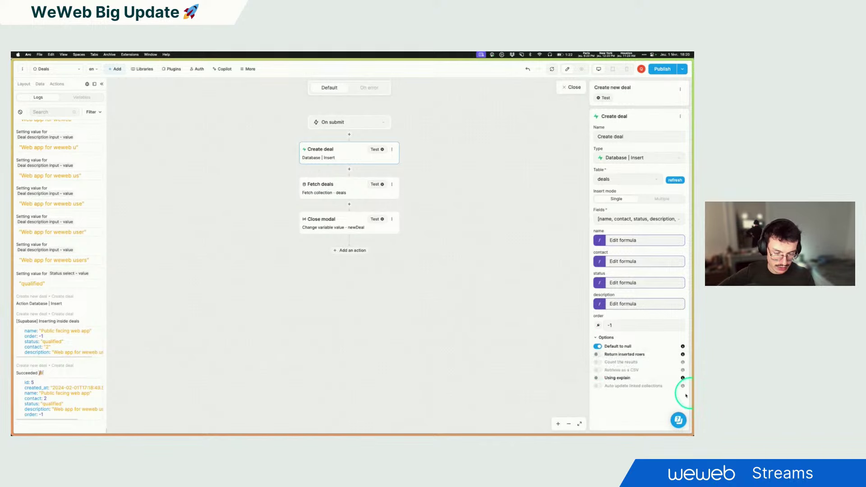
pyautogui.click(596, 354)
pyautogui.scroll(-1, 600, 359)
pyautogui.click(597, 389)
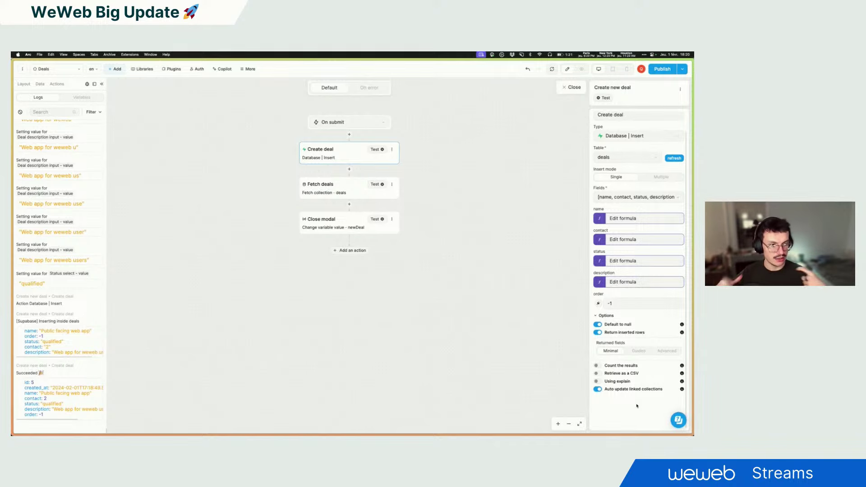
# - Turn off Return inserted rows for the Create deal action, and open the Supabase plugin's realtime tables settings
pyautogui.click(598, 332)
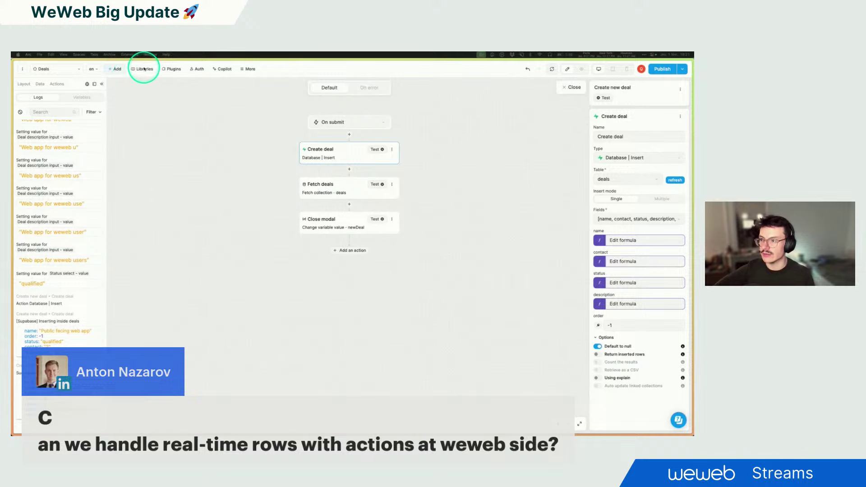
pyautogui.click(171, 69)
pyautogui.click(172, 68)
pyautogui.click(172, 69)
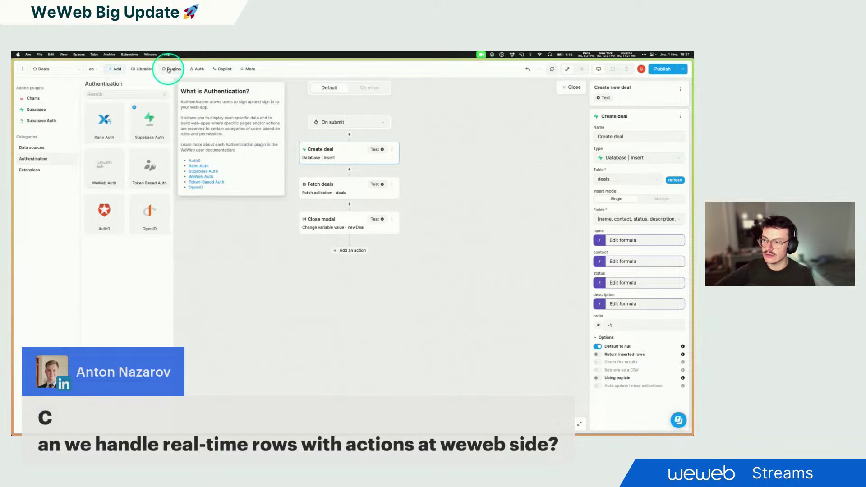
pyautogui.click(32, 109)
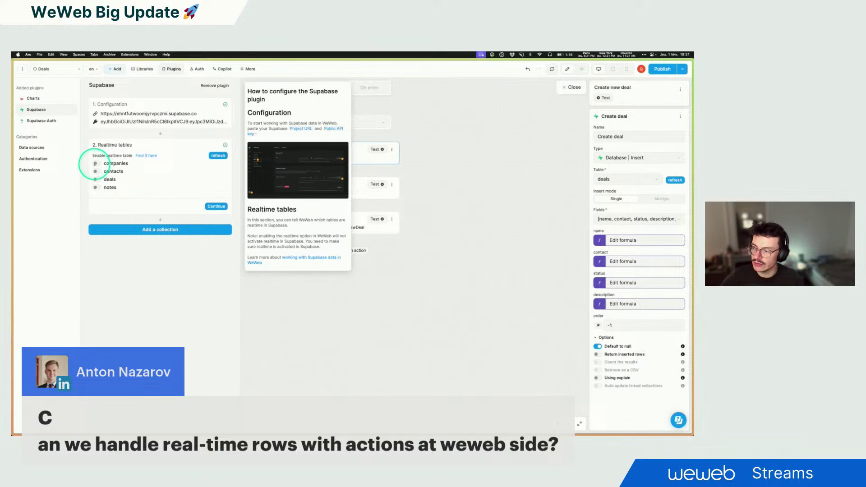
# - Switch to Supabase, check the realtime setting of the companies table, and return to the WeWeb editor
pyautogui.moveTo(14, 239)
pyautogui.click(33, 335)
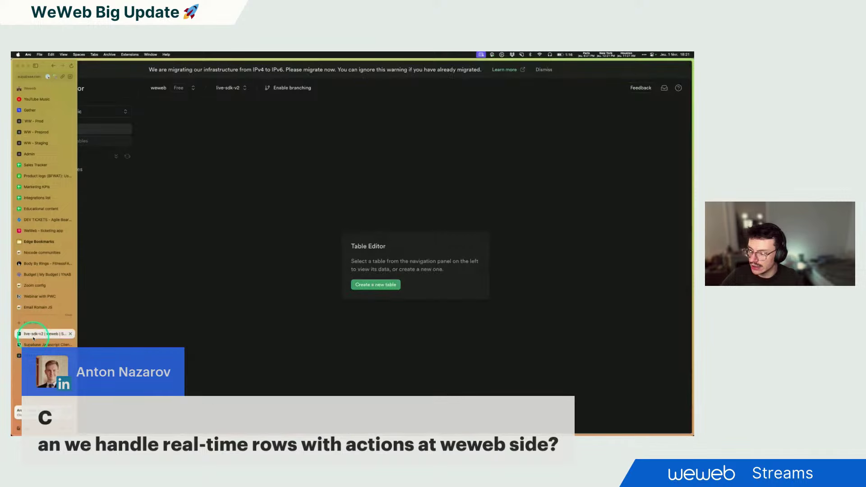
pyautogui.click(61, 169)
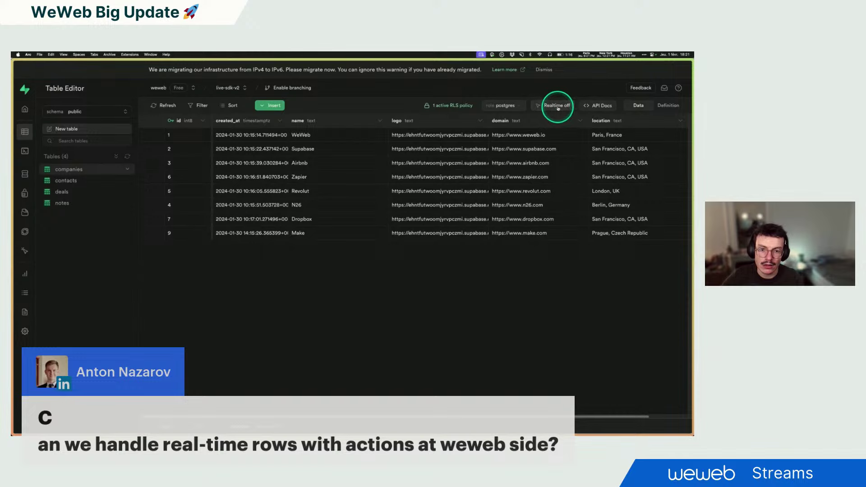
pyautogui.moveTo(12, 232)
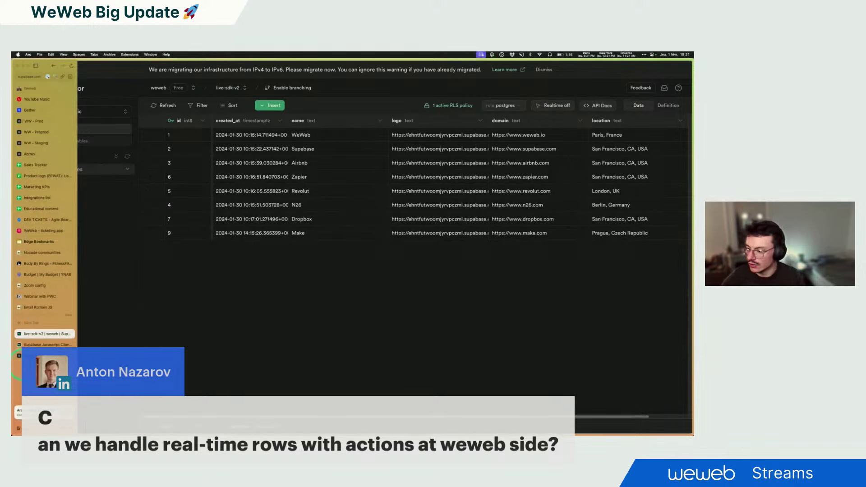
pyautogui.click(20, 356)
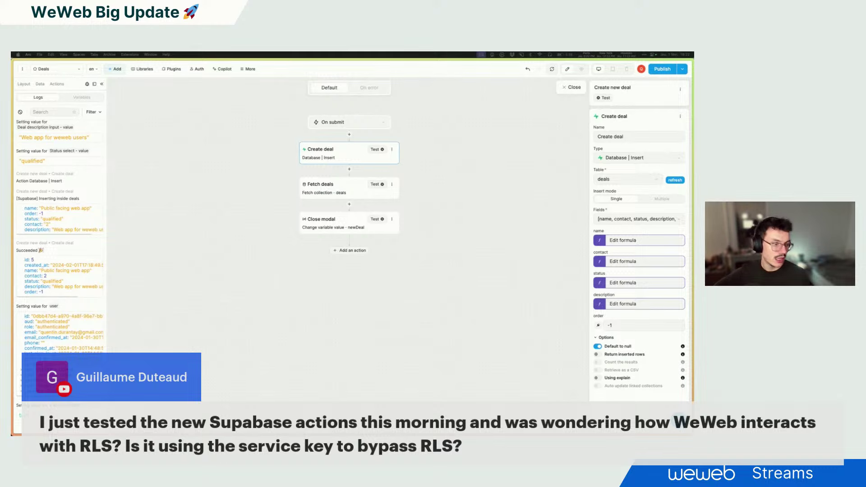
# - Review the roles and expressions of the companies table's RLS policy in Supabase, and leave the policy without saving
pyautogui.moveTo(13, 310)
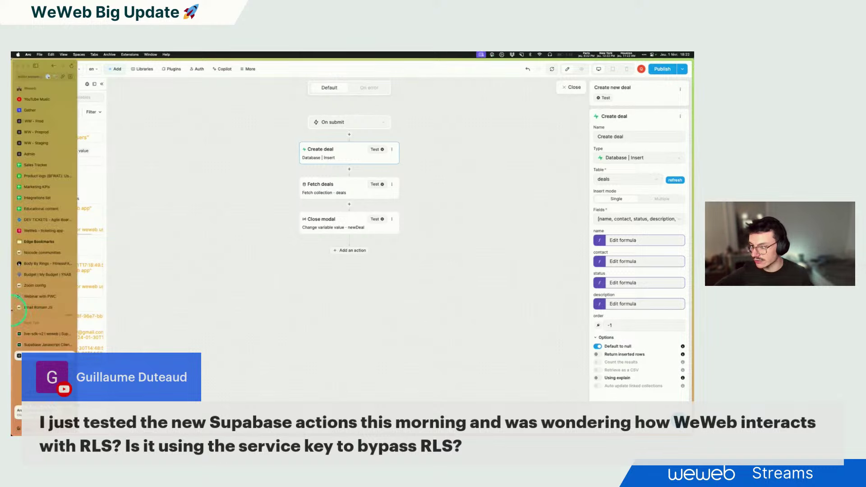
pyautogui.click(33, 336)
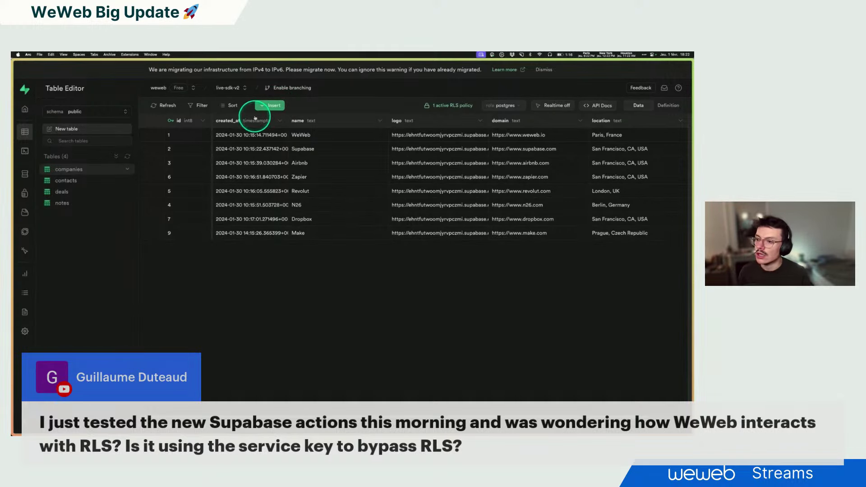
pyautogui.click(446, 105)
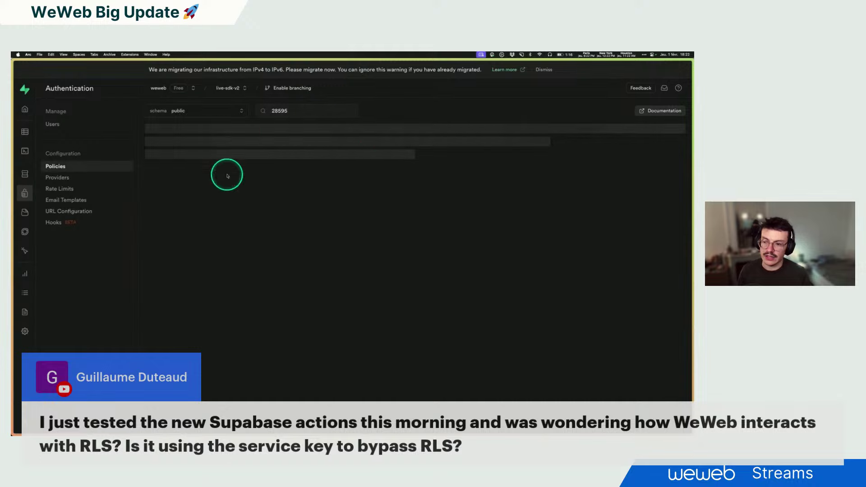
pyautogui.click(671, 163)
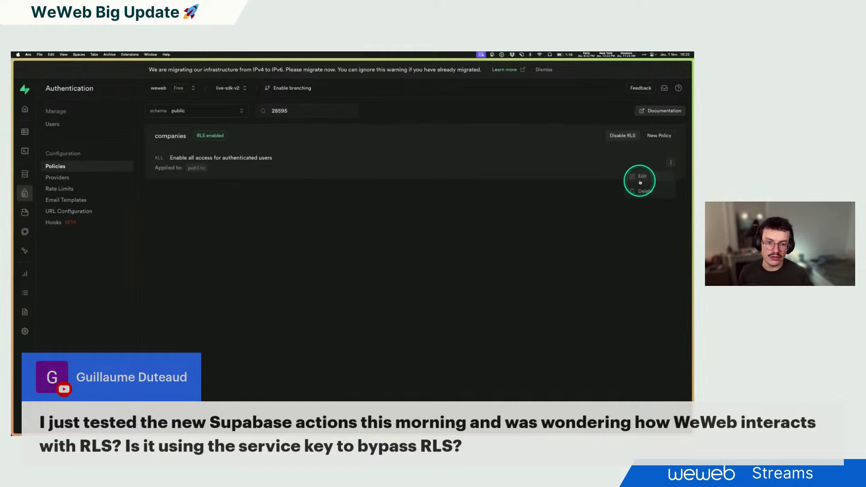
pyautogui.click(633, 184)
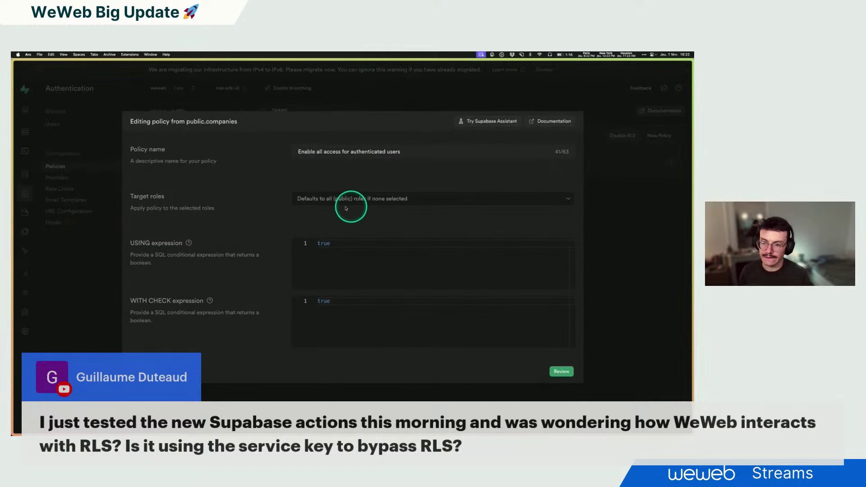
pyautogui.click(632, 247)
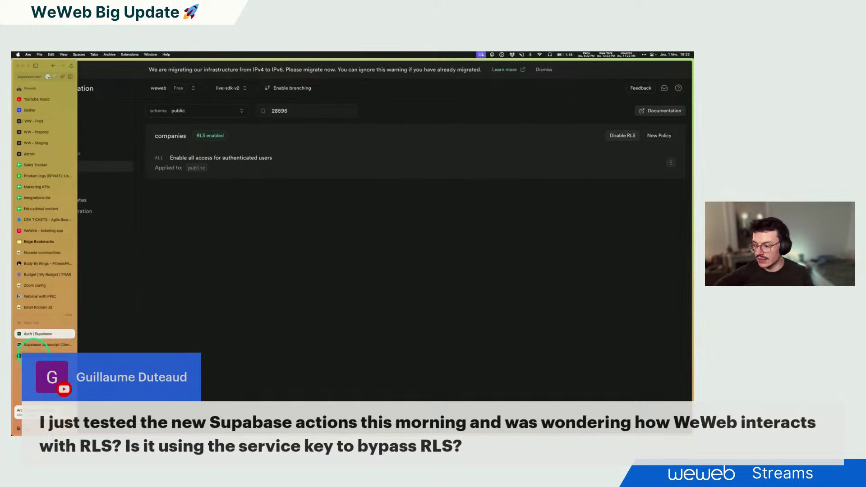
# - Return to WeWeb and examine the authenticated user's data among the Supabase Auth variables
pyautogui.click(35, 348)
pyautogui.click(80, 97)
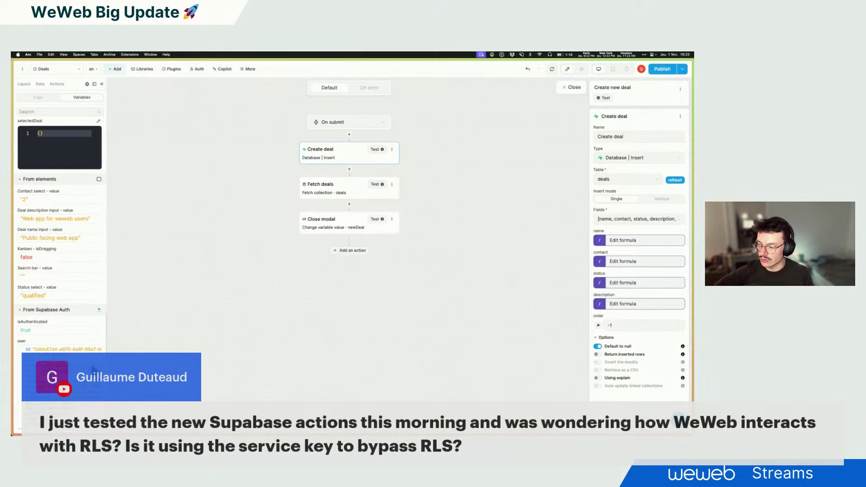
pyautogui.click(70, 245)
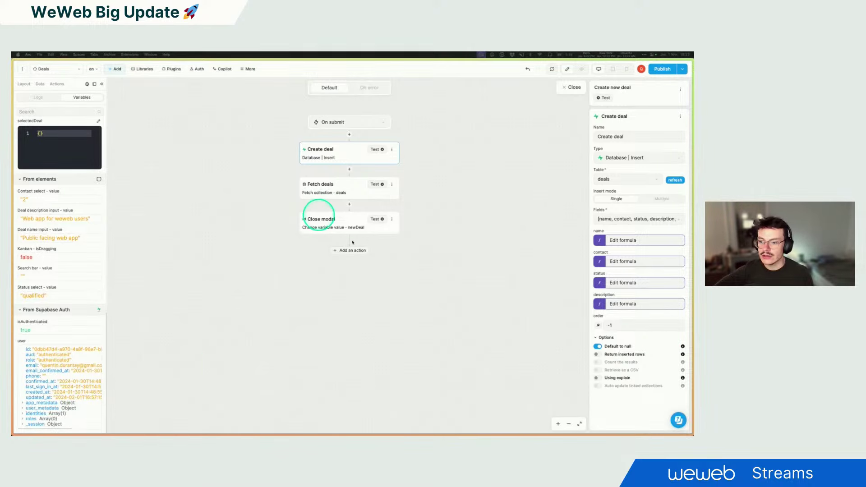
# - Switch the Create deal action's insert mode to Multiple, add two rows, and remove the first one
pyautogui.click(660, 200)
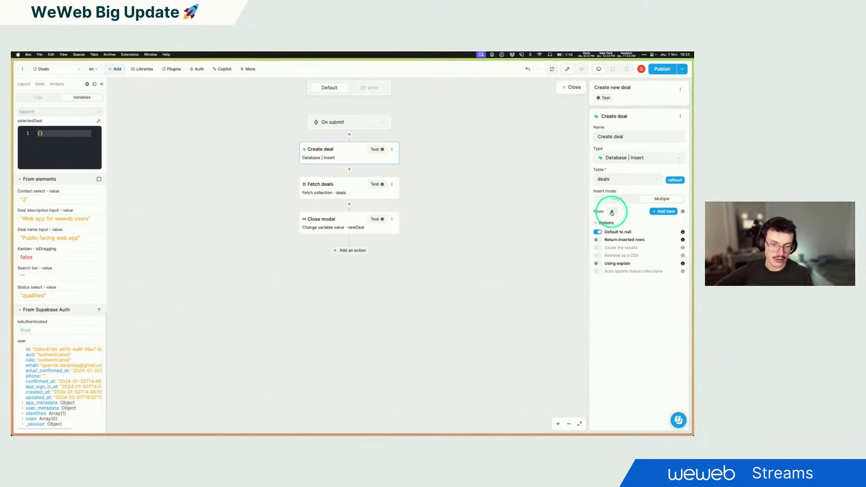
pyautogui.click(664, 212)
pyautogui.click(665, 211)
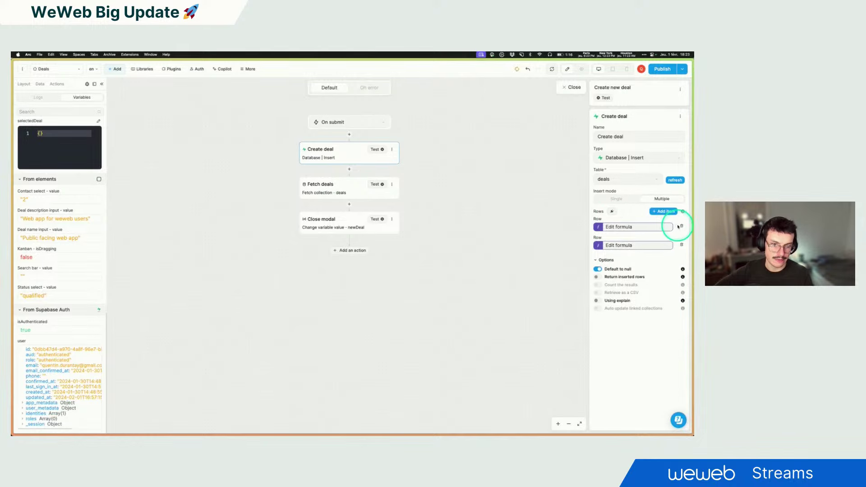
pyautogui.click(682, 227)
# - Set the Create deal insert mode to Single and select the name, contact, status, description and order fields
pyautogui.click(618, 199)
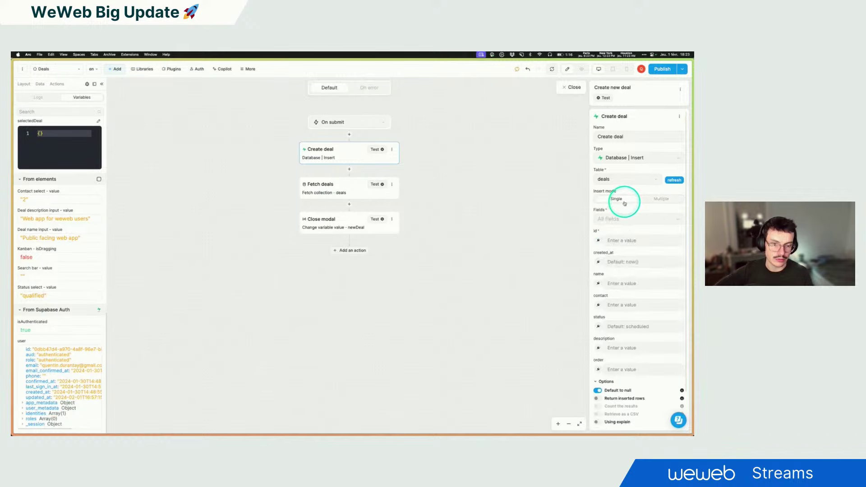
pyautogui.click(627, 218)
pyautogui.click(615, 262)
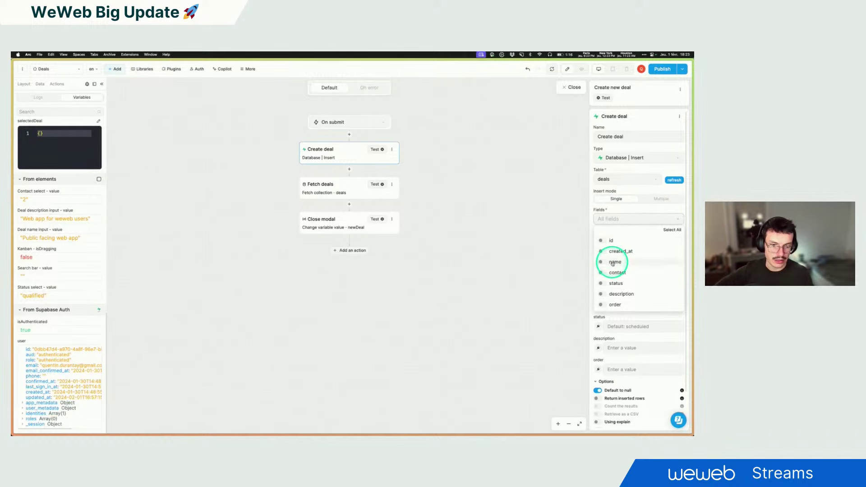
pyautogui.click(612, 273)
pyautogui.click(614, 284)
pyautogui.click(614, 293)
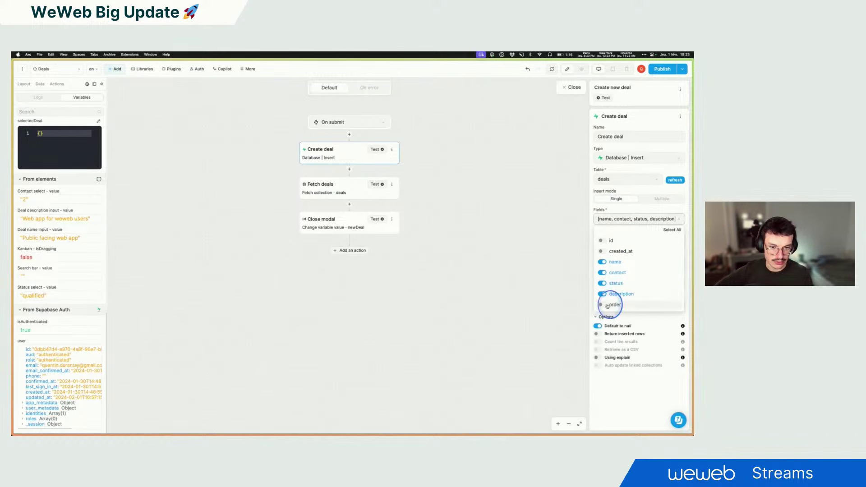
pyautogui.click(614, 304)
pyautogui.click(575, 289)
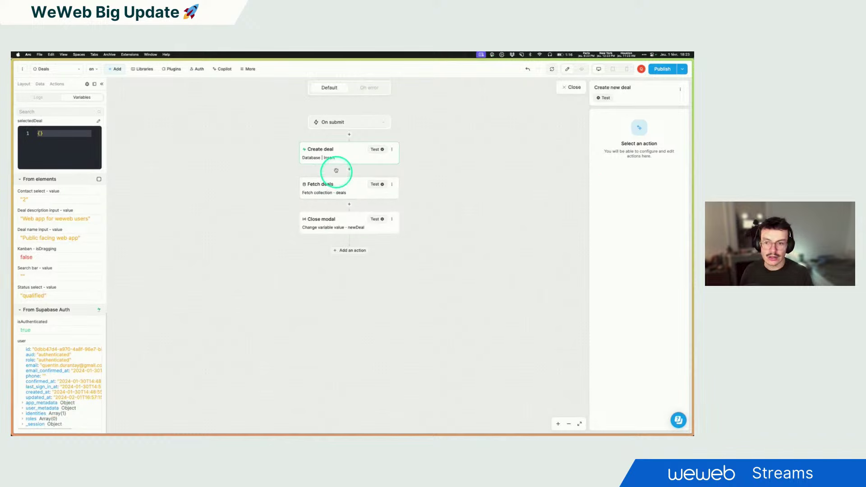
# - Set the Create deal order field to -1 and bind description to the Deal description input value
pyautogui.click(336, 153)
pyautogui.click(619, 325)
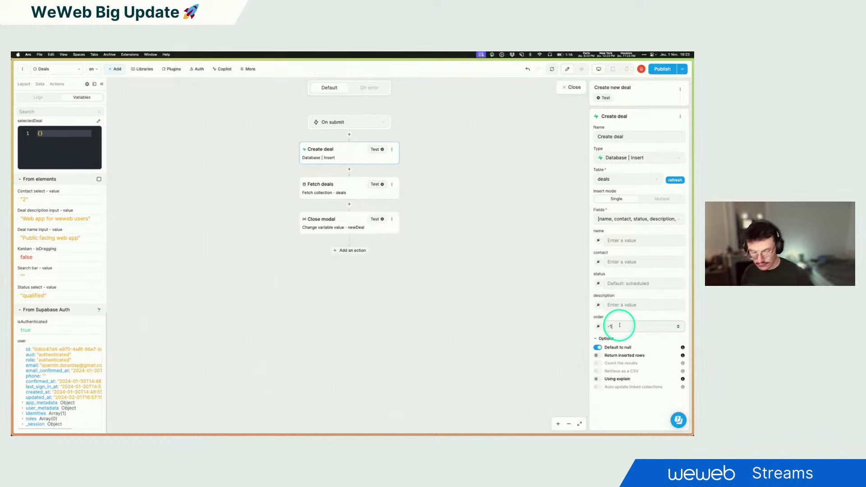
pyautogui.click(598, 304)
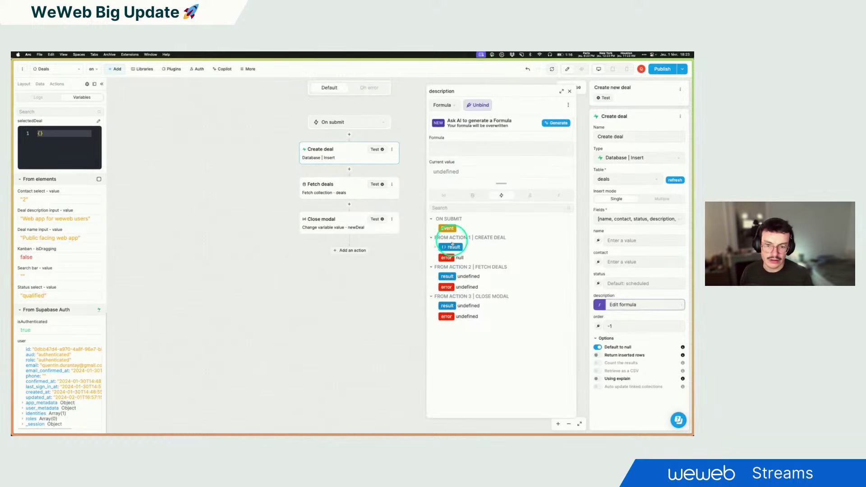
pyautogui.click(443, 195)
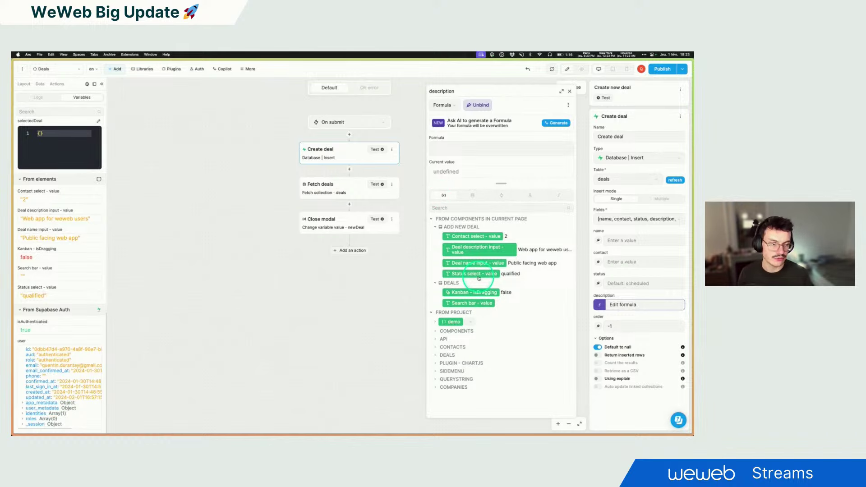
pyautogui.click(471, 252)
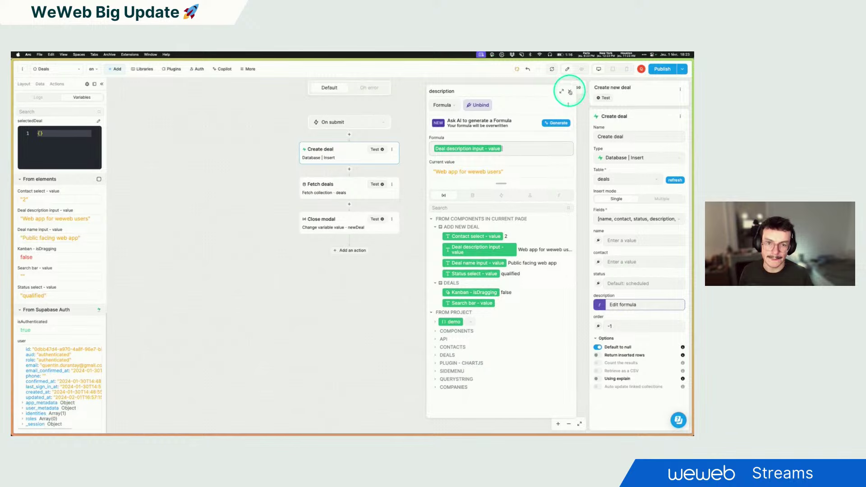
pyautogui.click(570, 91)
# - Bind status to the Status select value, contact to the Contact select value, and name to the Deal name input value
pyautogui.click(599, 283)
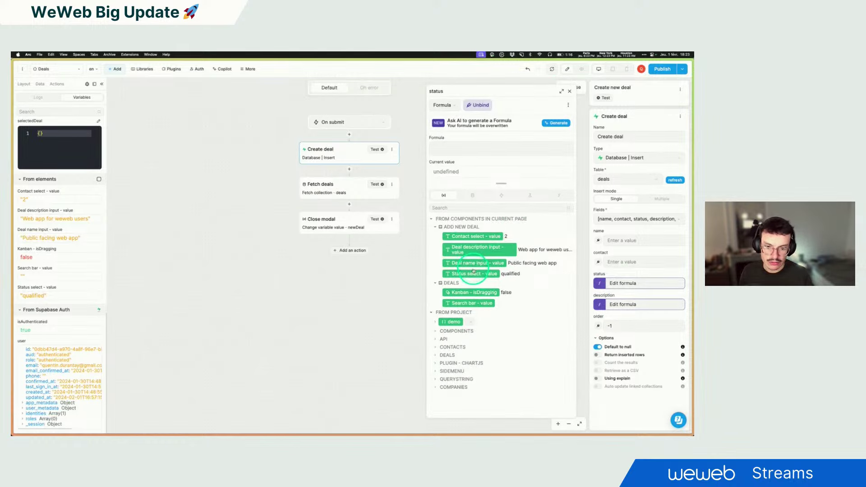
pyautogui.click(471, 274)
pyautogui.click(598, 262)
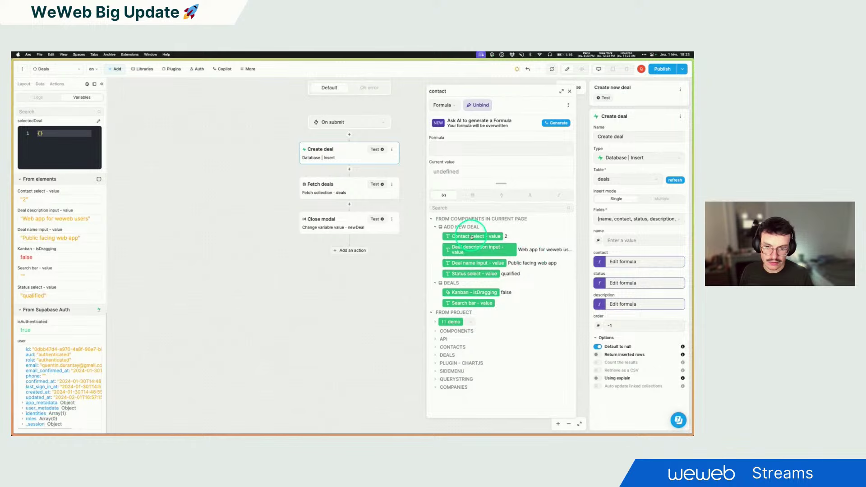
pyautogui.click(474, 237)
pyautogui.click(598, 240)
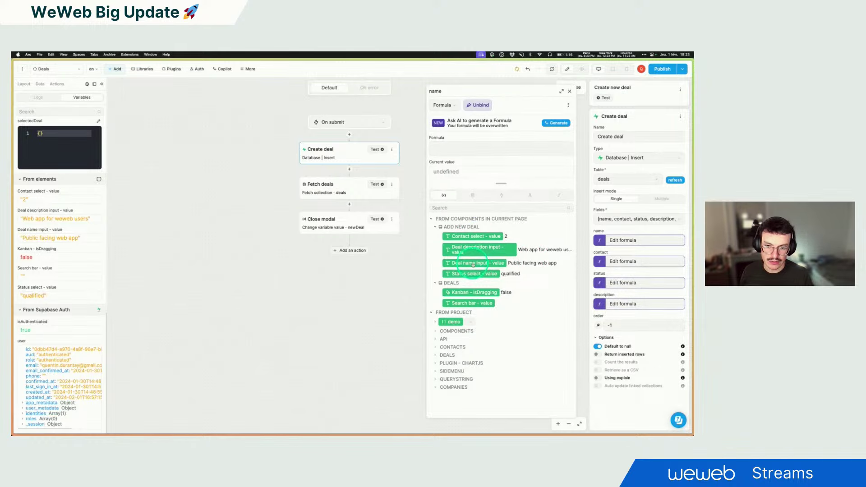
pyautogui.click(473, 265)
pyautogui.click(570, 91)
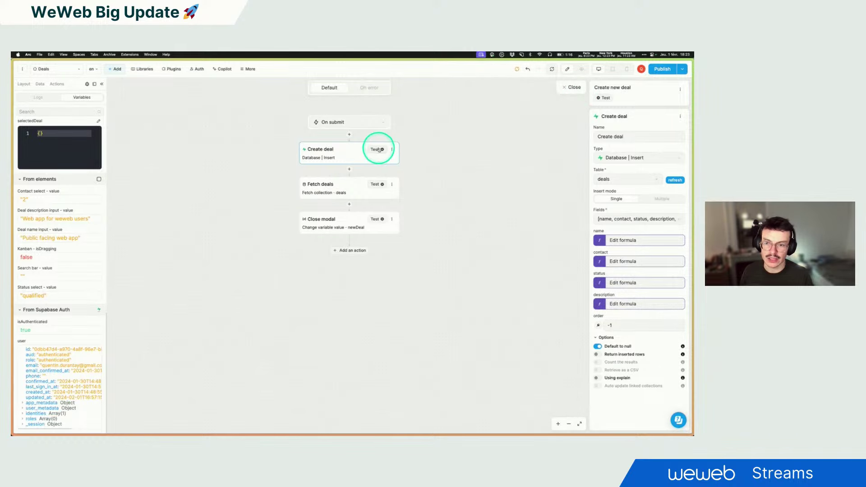
# - Test the new-deal workflow, close it, and move the "Backend for WeWeb internal app" deal from Qualified to Closing
pyautogui.click(379, 149)
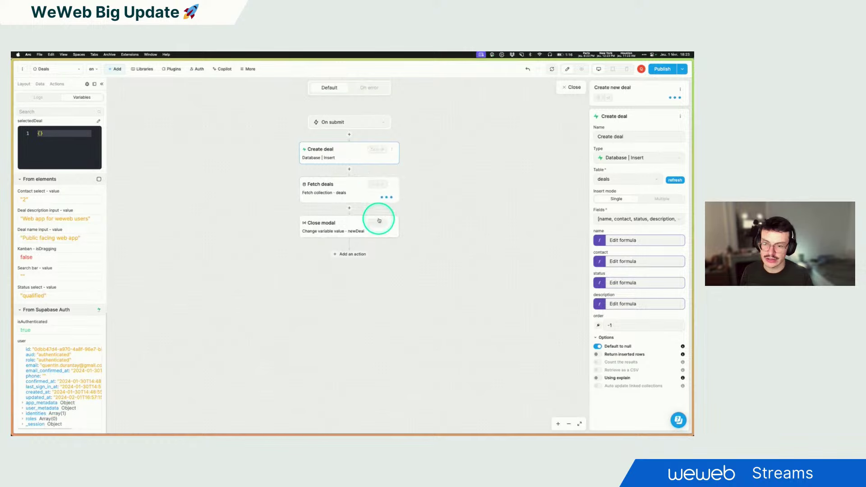
pyautogui.click(568, 87)
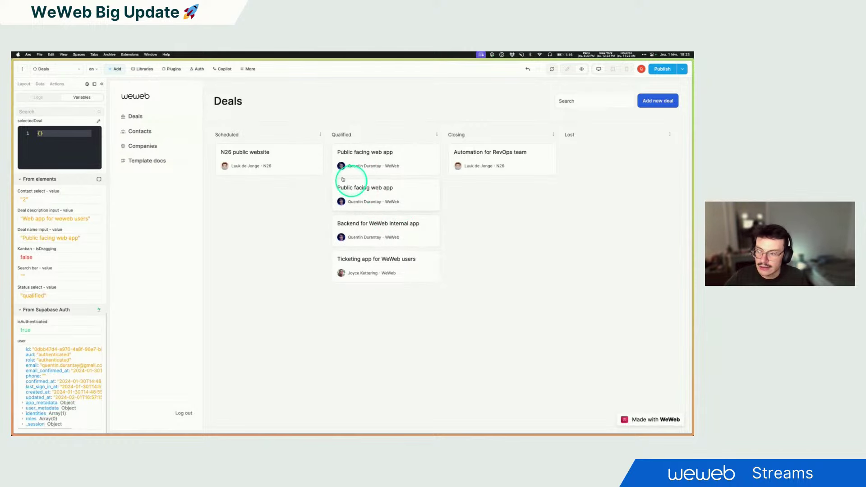
pyautogui.moveTo(386, 234); pyautogui.dragTo(469, 219)
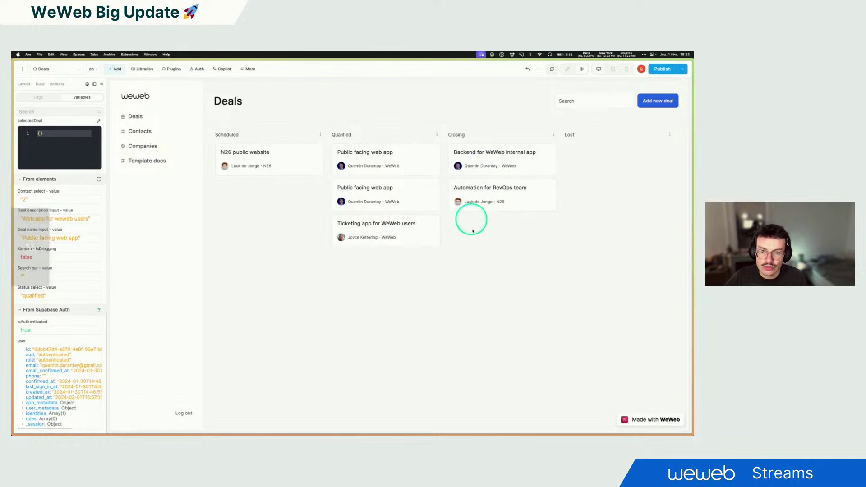
# - Open the kanban's On item moved workflow and show the settings of the "Update moved deal's order & status" action
pyautogui.click(567, 70)
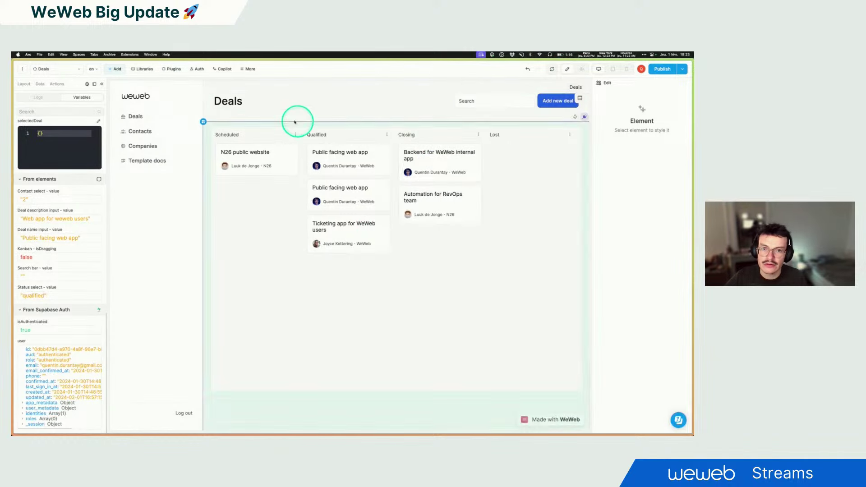
pyautogui.click(207, 123)
pyautogui.click(630, 128)
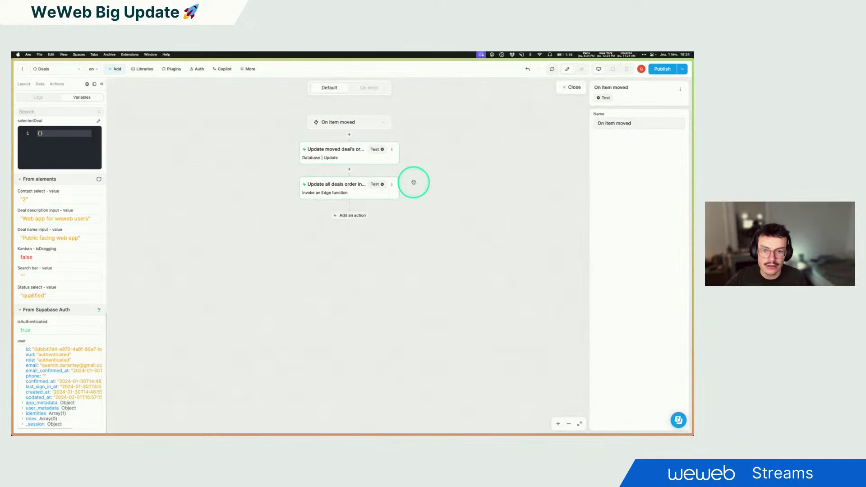
pyautogui.click(339, 157)
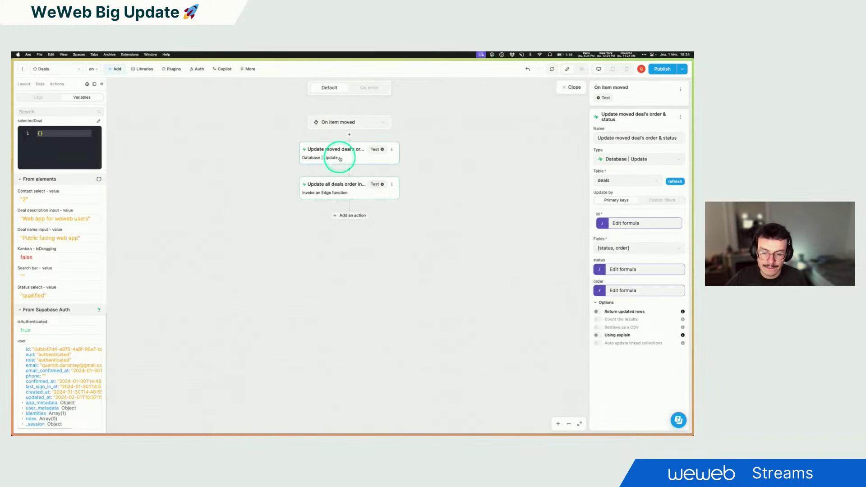
# - Review the Update moved deal's order & status action's type and the formula bound to its id primary key
pyautogui.click(640, 159)
pyautogui.click(640, 159)
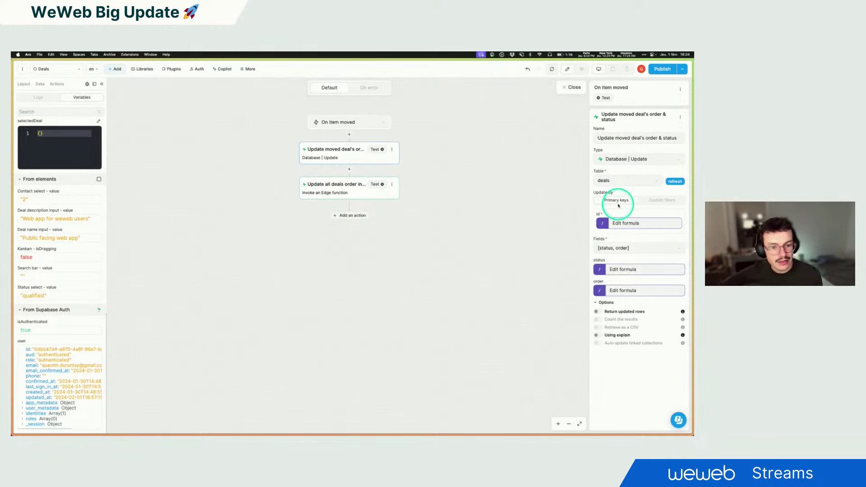
pyautogui.click(623, 224)
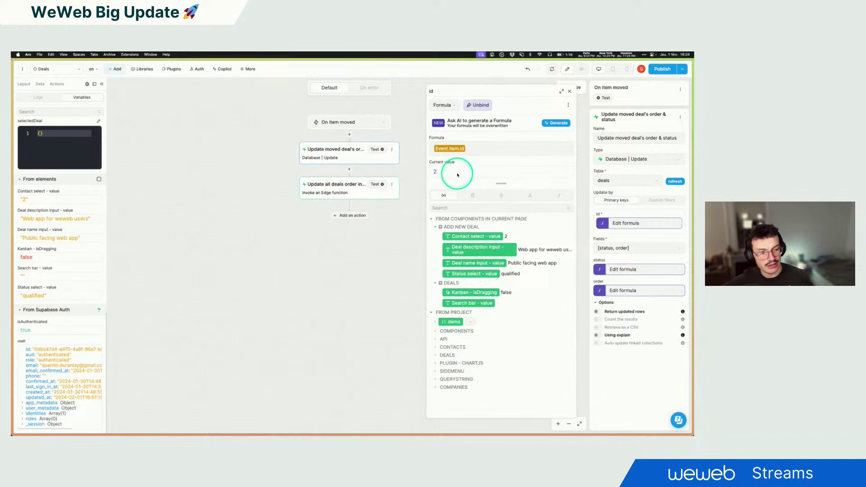
pyautogui.click(570, 91)
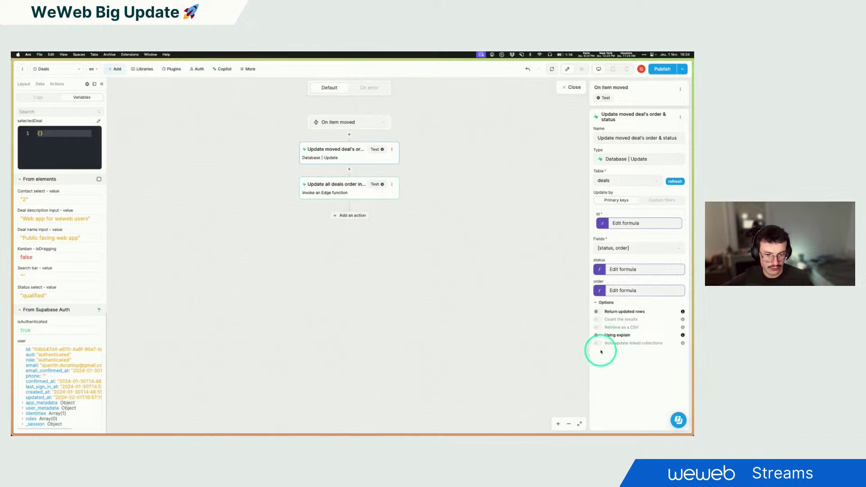
# - Switch the update from primary keys to custom filters and browse the filter list in the Supabase documentation
pyautogui.click(661, 200)
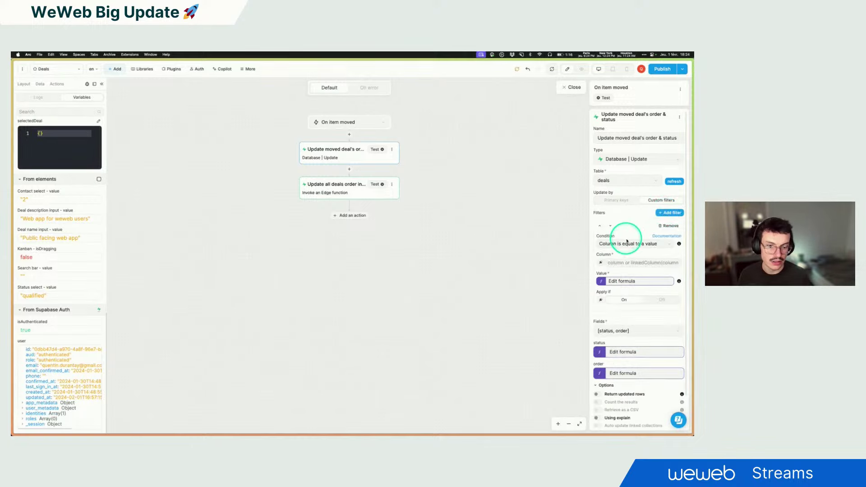
pyautogui.click(662, 236)
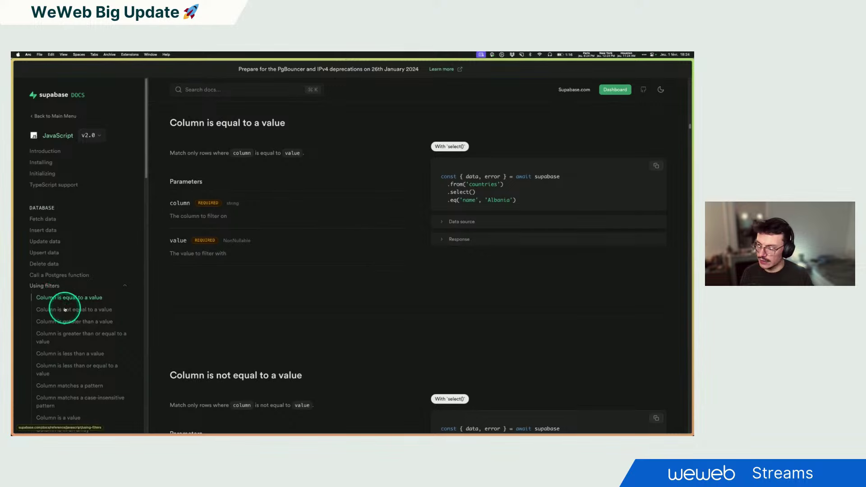
pyautogui.scroll(-3, 58, 301)
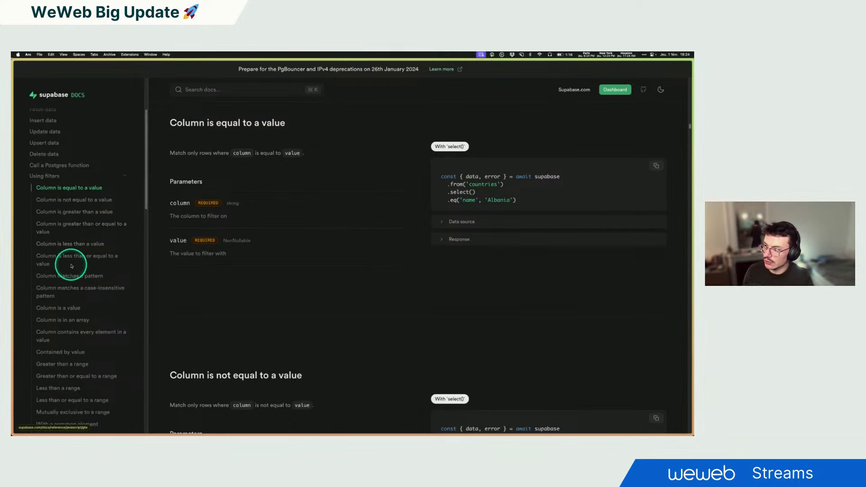
pyautogui.scroll(-1, 71, 323)
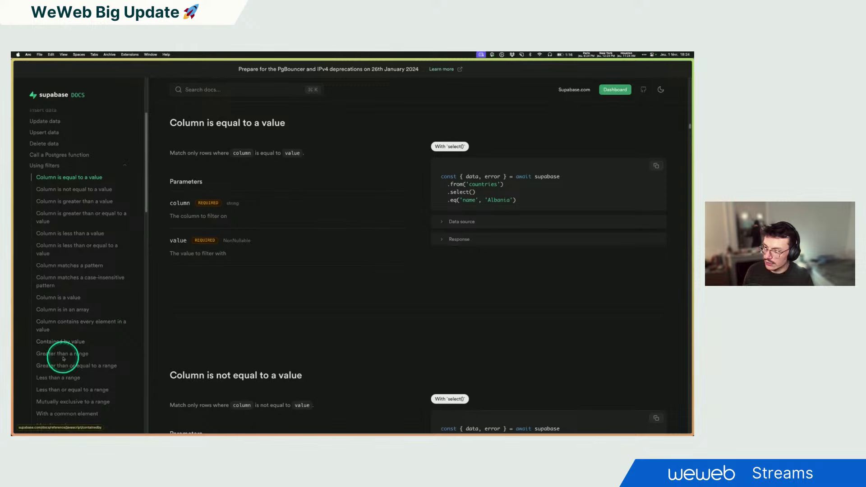
pyautogui.scroll(-1, 62, 361)
# - View the documentation entries for the range filters and Contained by value, and return to the WeWeb editor
pyautogui.click(63, 388)
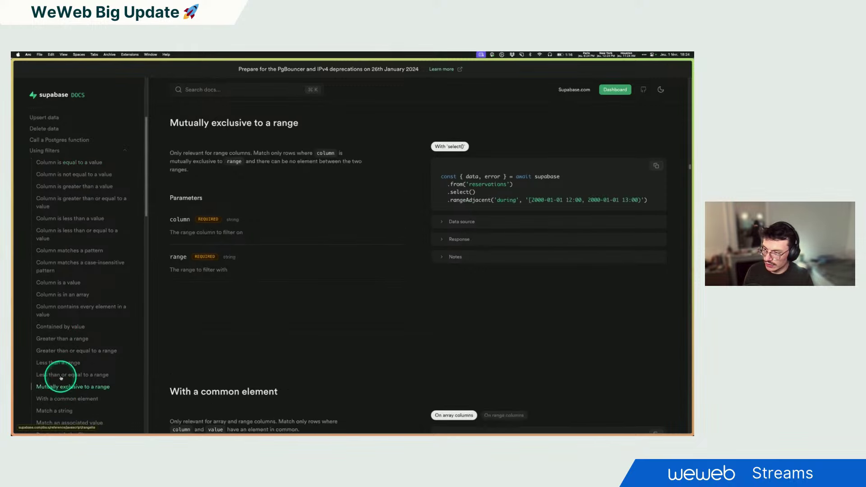
pyautogui.click(59, 374)
pyautogui.click(60, 362)
pyautogui.click(60, 353)
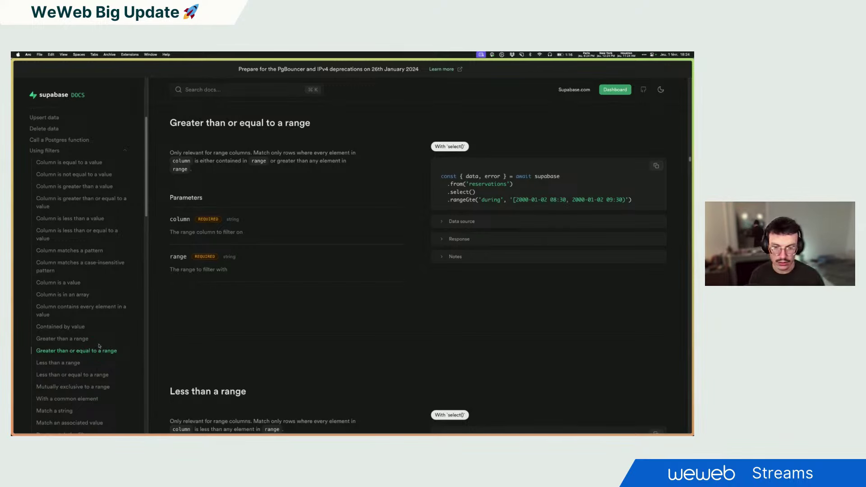
pyautogui.click(73, 328)
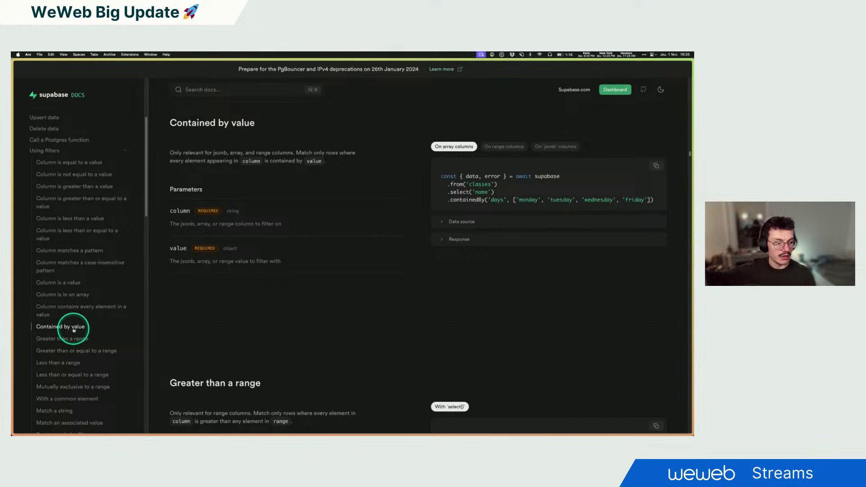
pyautogui.moveTo(21, 344)
pyautogui.click(38, 356)
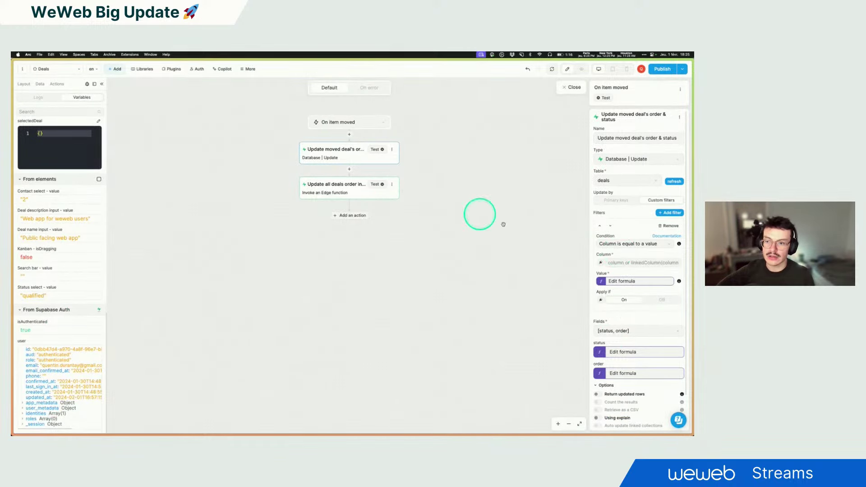
# - Set the filter's condition to Column is in an array and its column to name
pyautogui.click(621, 244)
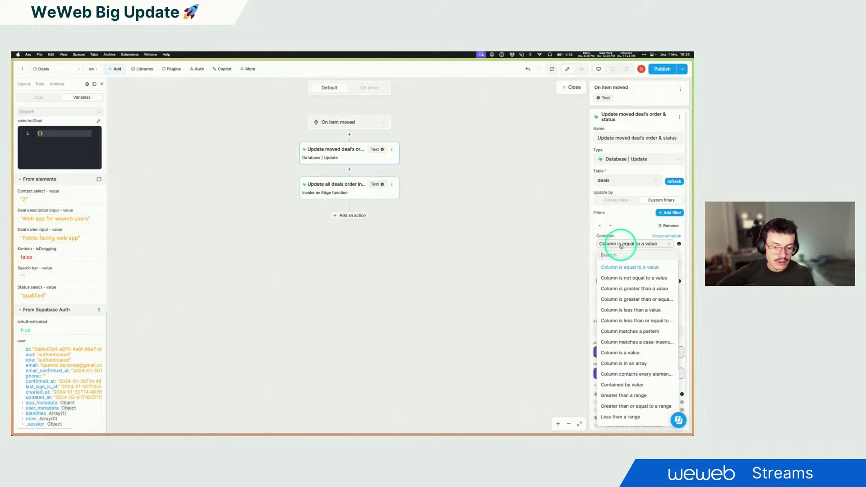
pyautogui.click(624, 364)
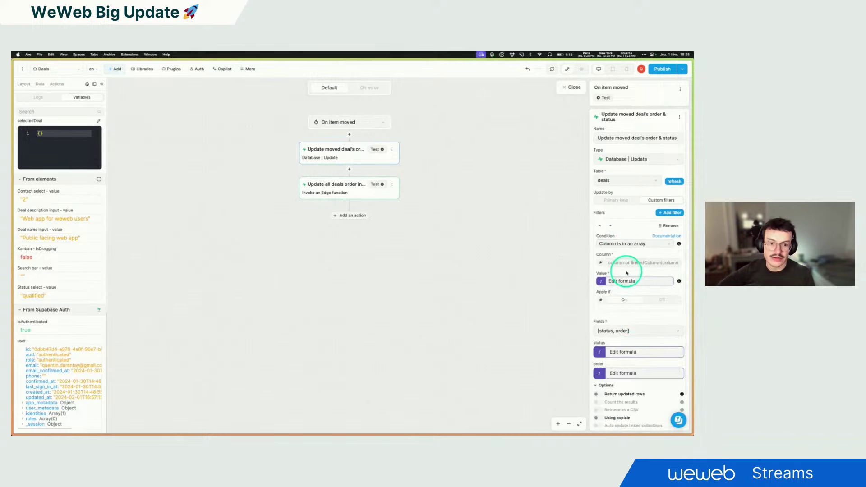
pyautogui.click(612, 263)
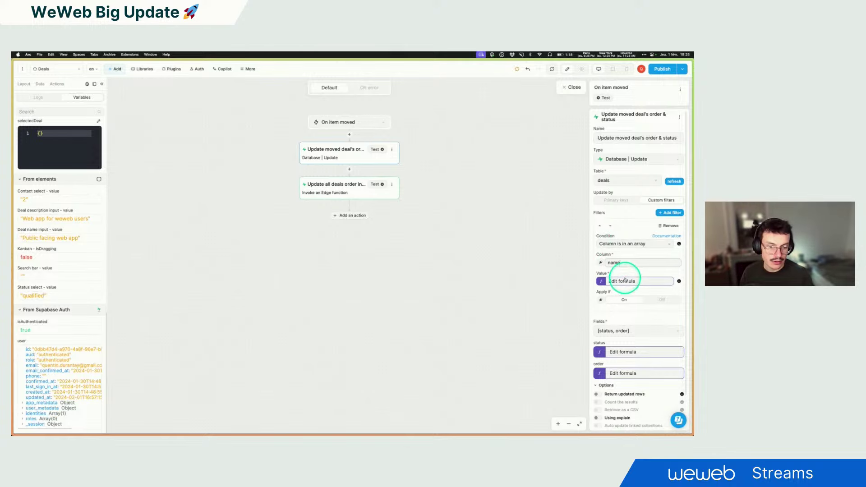
# - Change the name filter's condition to Match a string
pyautogui.click(627, 244)
pyautogui.scroll(-4, 630, 369)
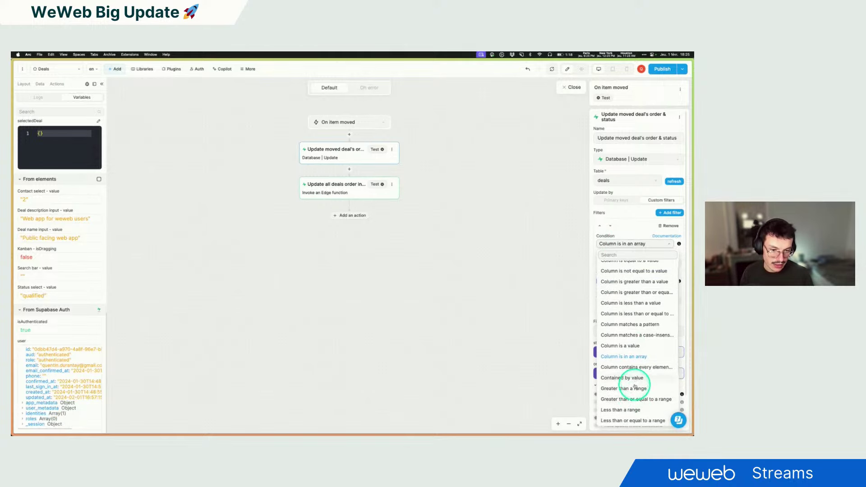
pyautogui.scroll(-1, 632, 399)
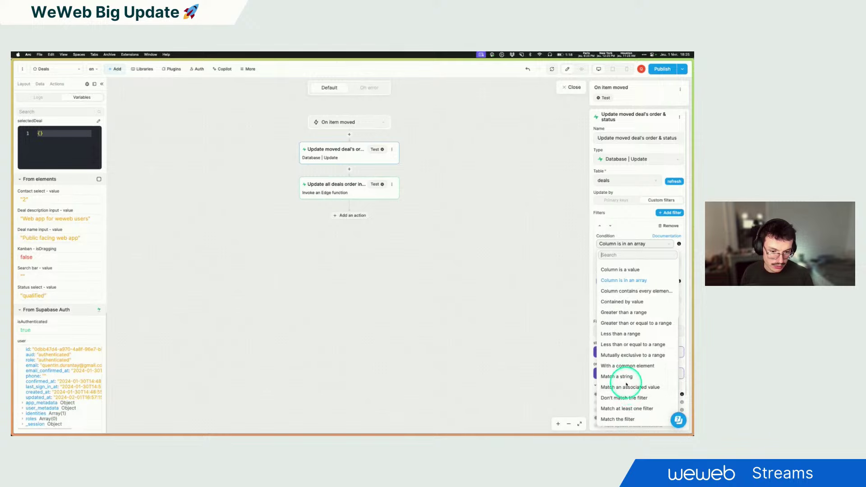
pyautogui.click(620, 376)
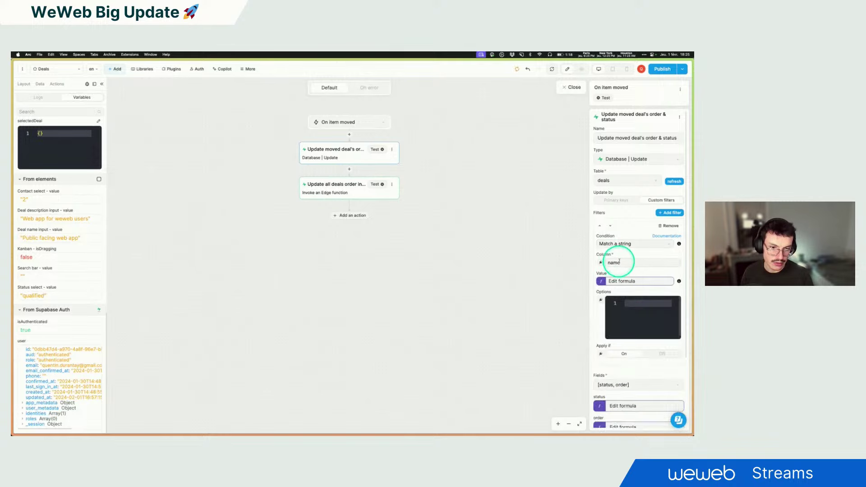
# - Set the Match a string filter's value formula to "weweb" and point out its options code field
pyautogui.click(629, 280)
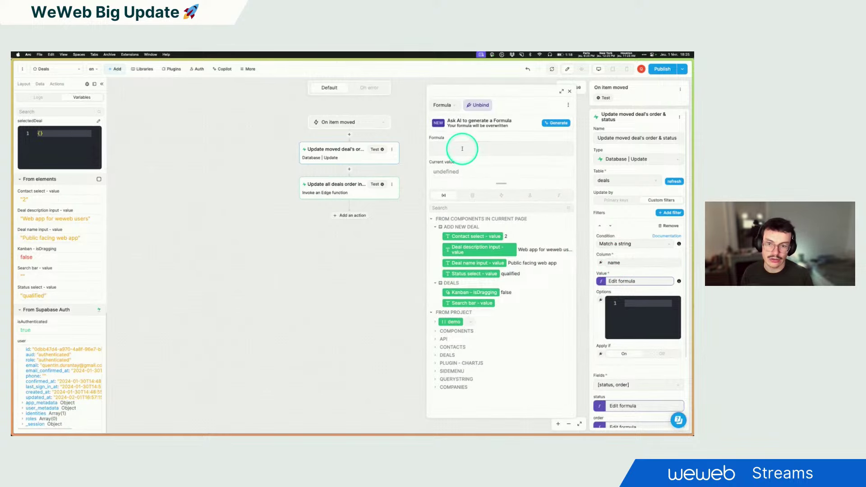
pyautogui.write('wewe')
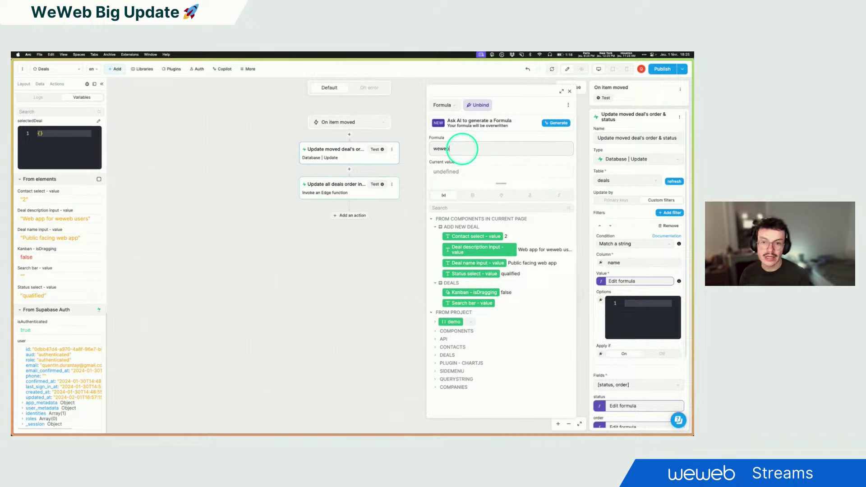
pyautogui.write('b')
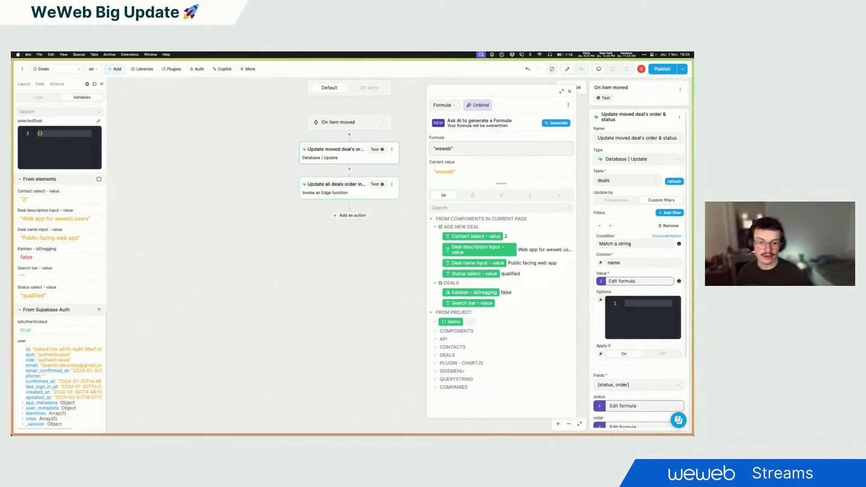
pyautogui.click(620, 301)
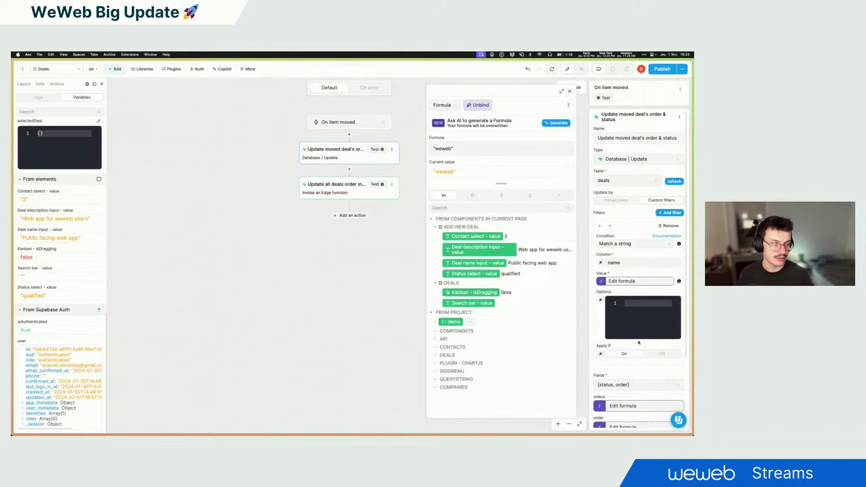
pyautogui.click(634, 324)
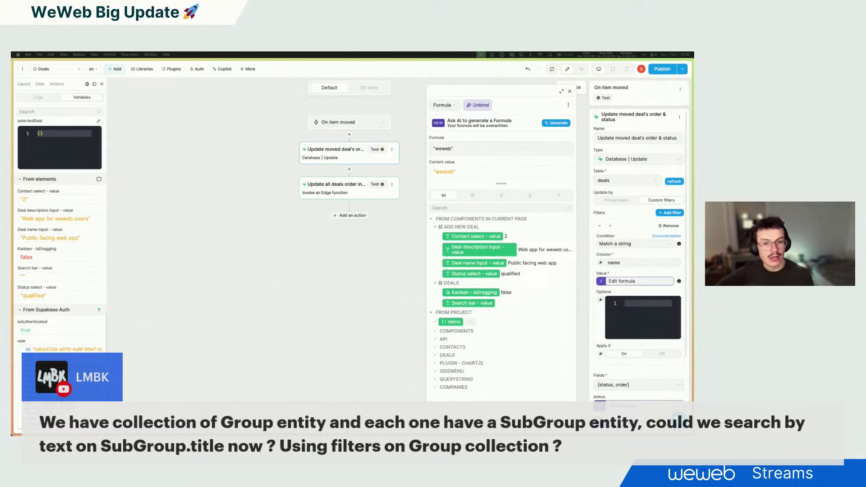
# - Change the type of the Update moved deal's order & status action to Database | Select
pyautogui.click(629, 160)
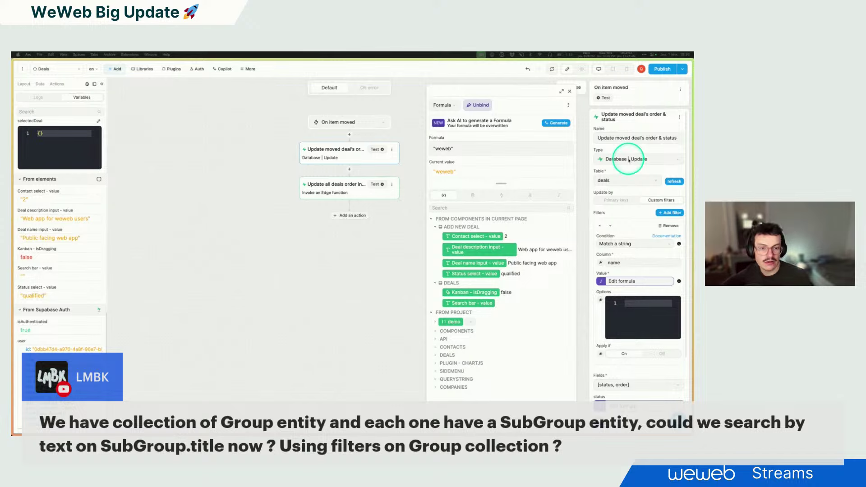
pyautogui.click(629, 159)
pyautogui.click(619, 156)
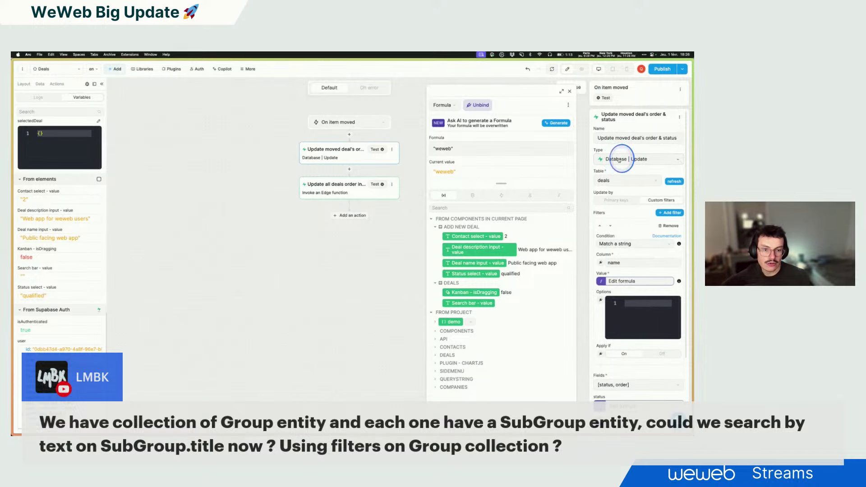
pyautogui.click(624, 159)
pyautogui.scroll(-3, 627, 270)
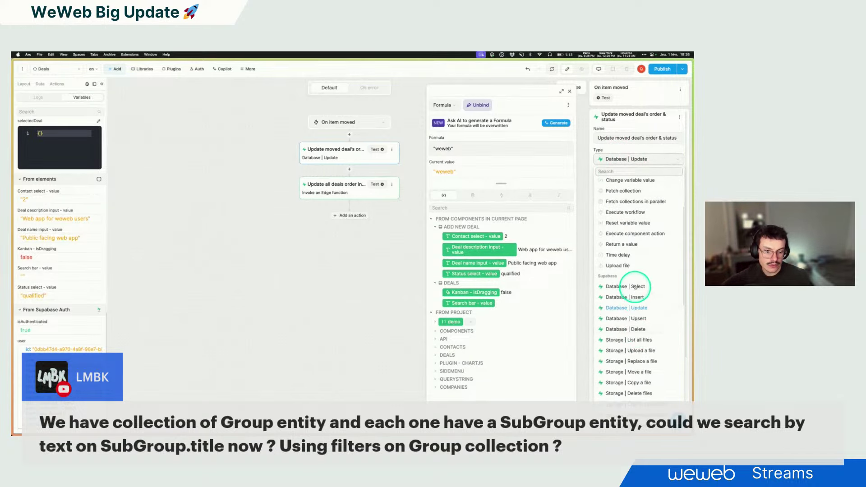
pyautogui.click(633, 289)
# - Select the deals table with guided fields for the query and add a filter to it
pyautogui.click(622, 180)
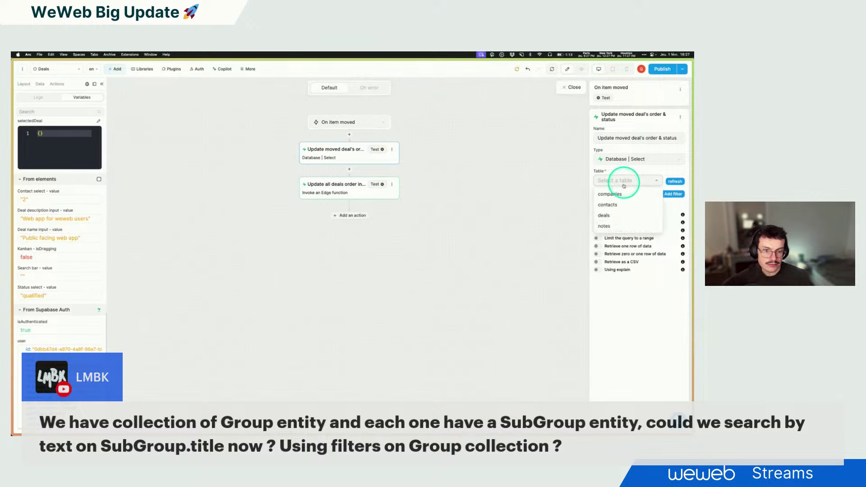
pyautogui.click(613, 199)
pyautogui.click(604, 216)
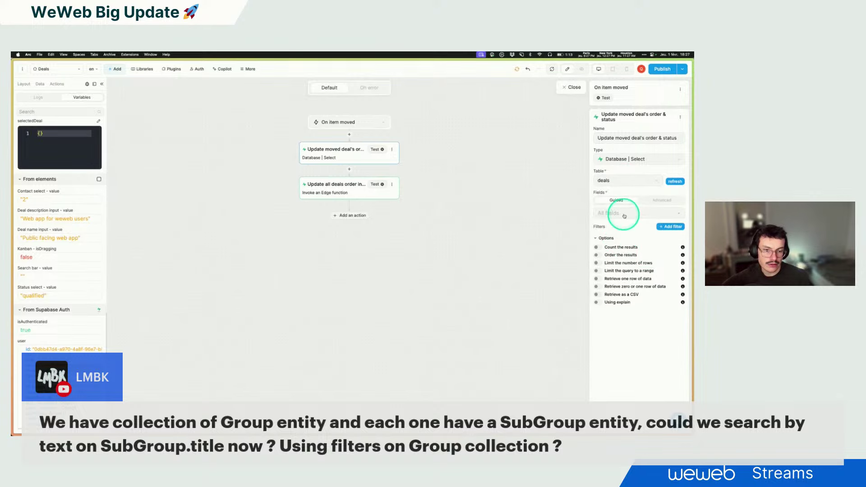
pyautogui.click(616, 200)
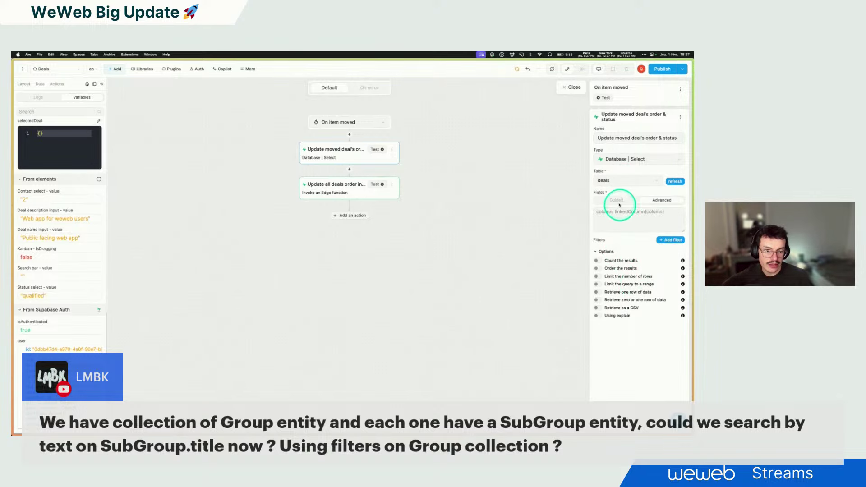
pyautogui.click(669, 227)
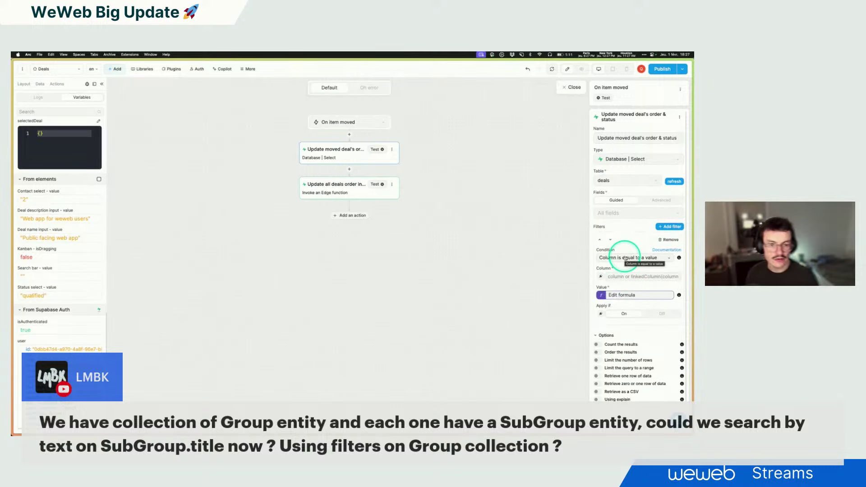
# - Inspect the fields available in the companies collection's query filter and close the collection
pyautogui.click(42, 88)
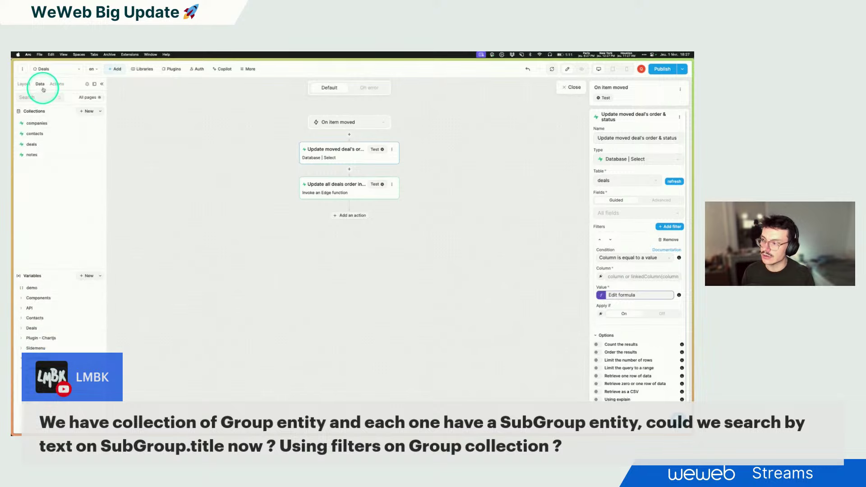
pyautogui.click(41, 128)
pyautogui.click(153, 194)
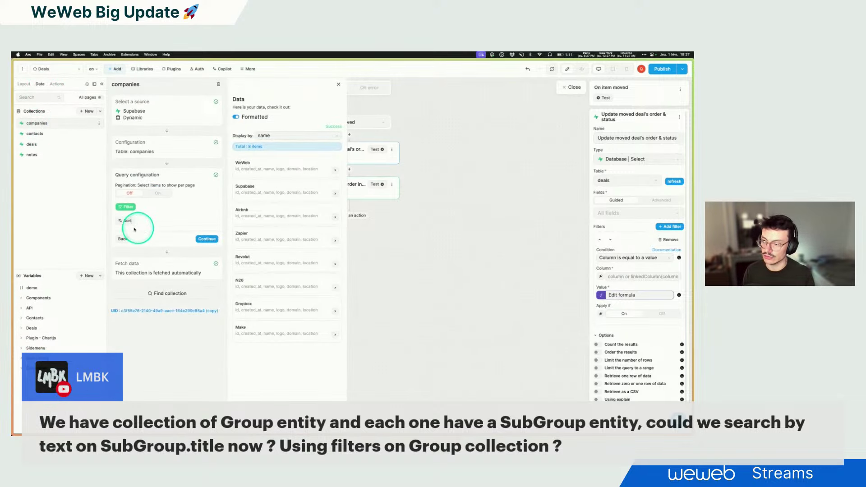
pyautogui.click(124, 207)
pyautogui.click(161, 219)
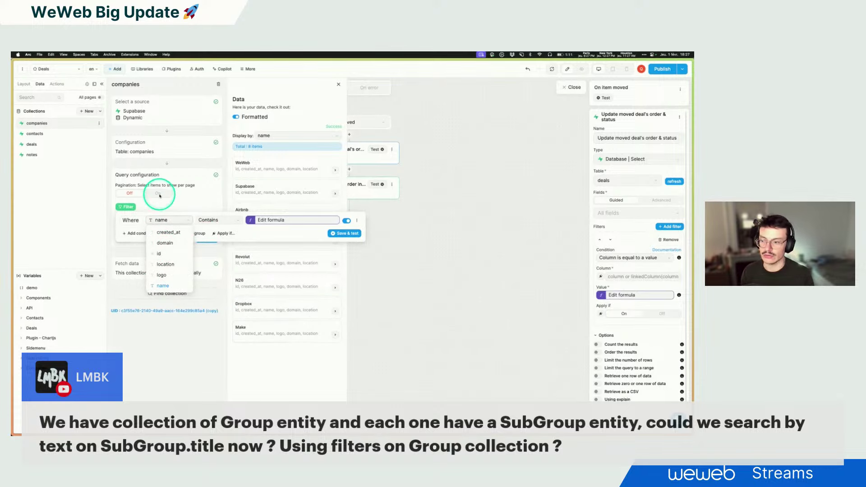
pyautogui.click(164, 221)
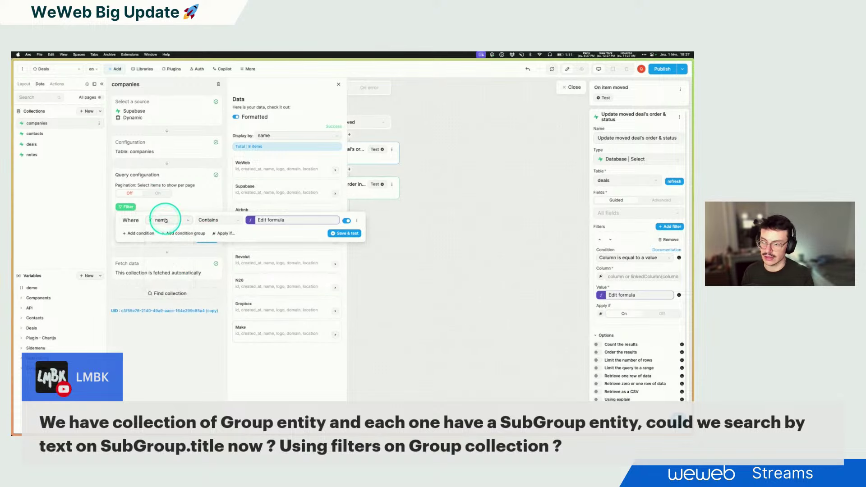
pyautogui.click(339, 84)
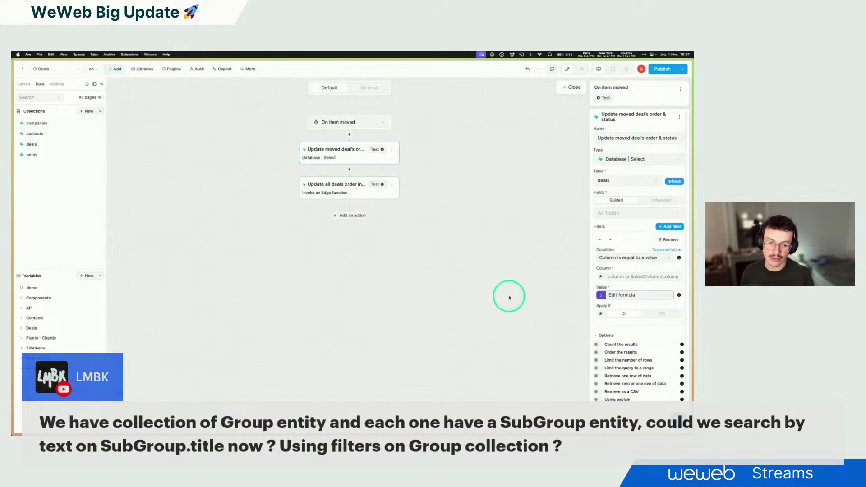
# - Set the Update moved deal's order & status action's type back to Database | Update
pyautogui.click(646, 159)
pyautogui.scroll(-3, 637, 333)
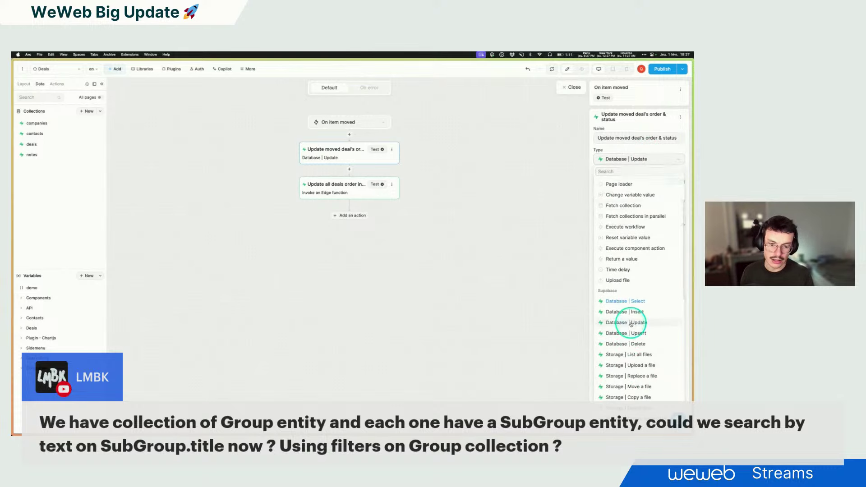
# - Set the action type to Database | Update on the deals table and bind the id primary key to the moved event item's id
pyautogui.click(630, 322)
pyautogui.click(616, 180)
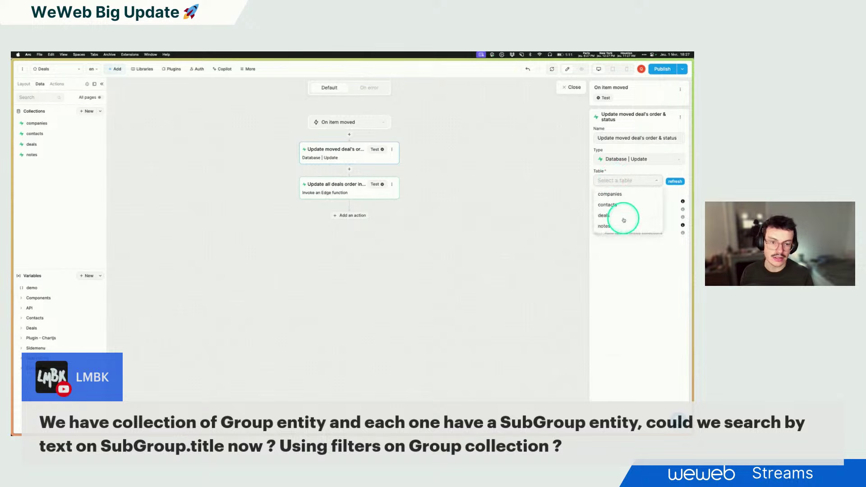
pyautogui.click(604, 220)
pyautogui.click(629, 206)
pyautogui.click(601, 223)
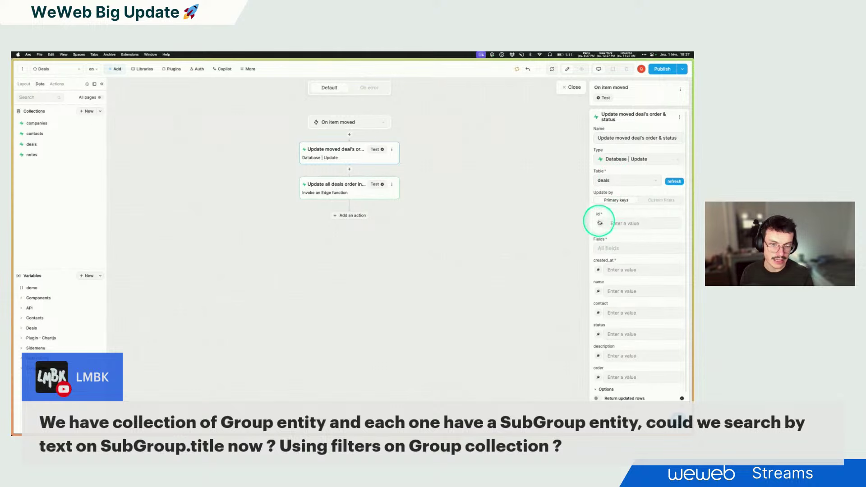
pyautogui.click(502, 199)
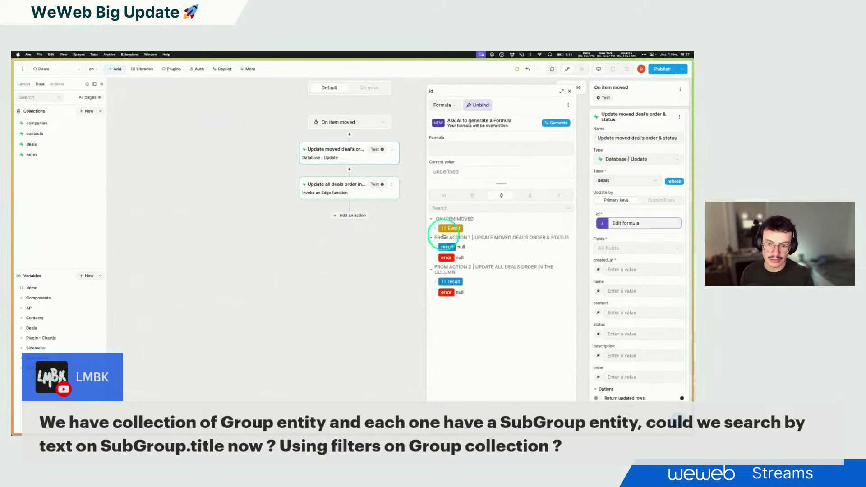
pyautogui.click(435, 228)
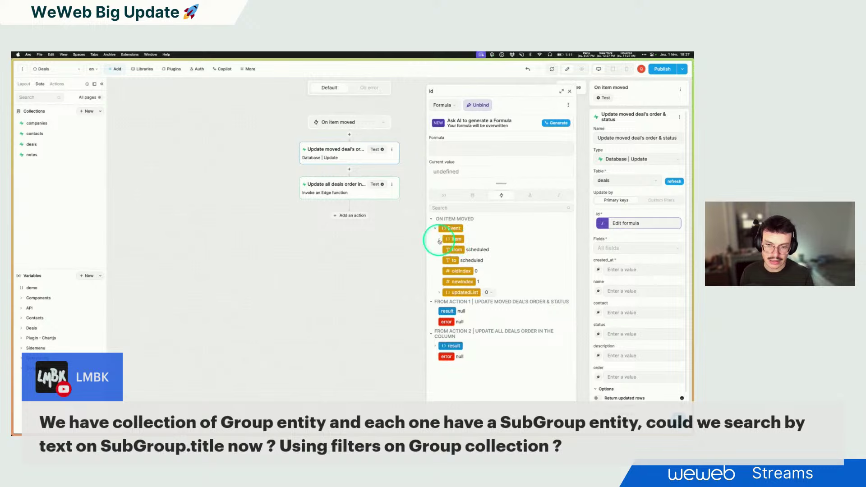
pyautogui.click(445, 239)
pyautogui.click(456, 249)
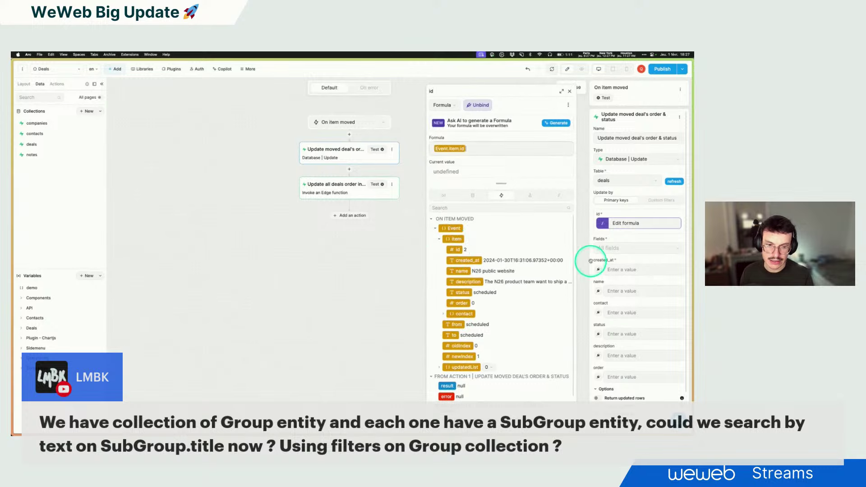
# - Limit the fields updated by the action to status and order
pyautogui.click(614, 248)
pyautogui.click(614, 334)
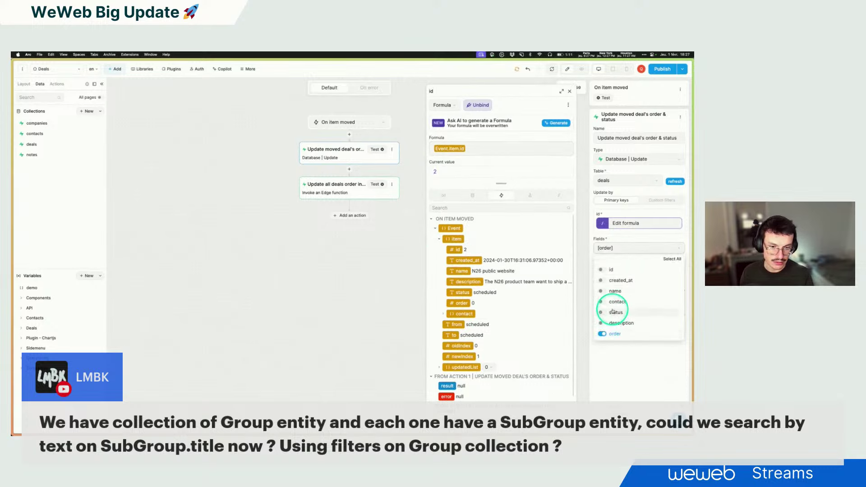
pyautogui.click(605, 312)
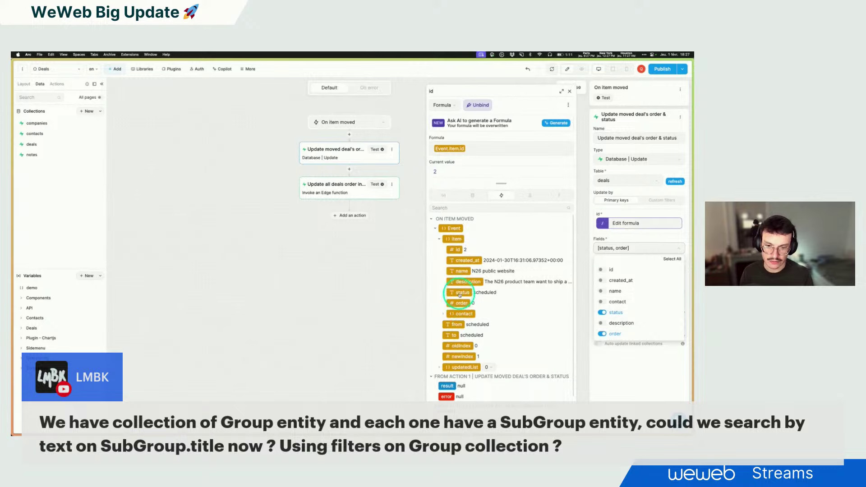
pyautogui.click(636, 248)
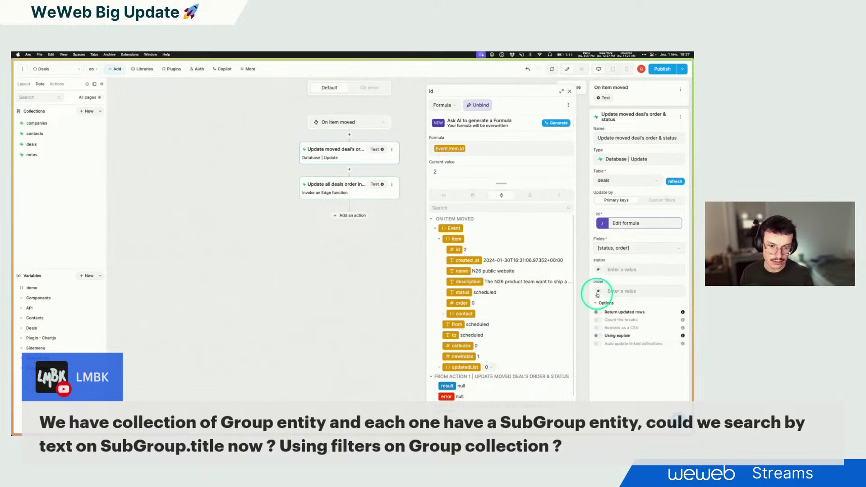
# - Bind the status field to the event's to value and the order field to the event's newIndex
pyautogui.click(599, 270)
pyautogui.click(438, 228)
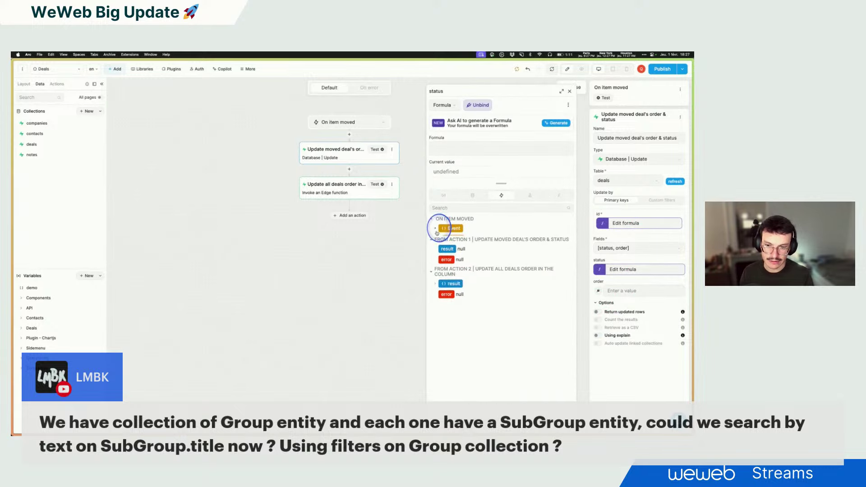
pyautogui.click(452, 261)
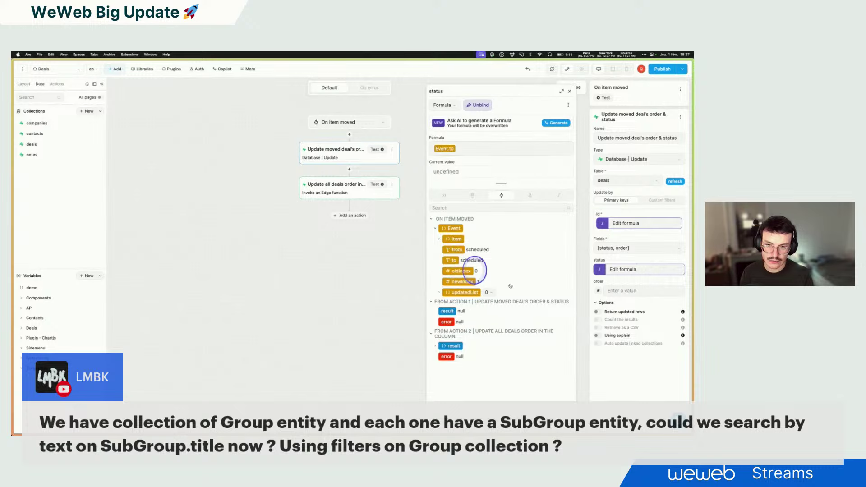
pyautogui.click(599, 292)
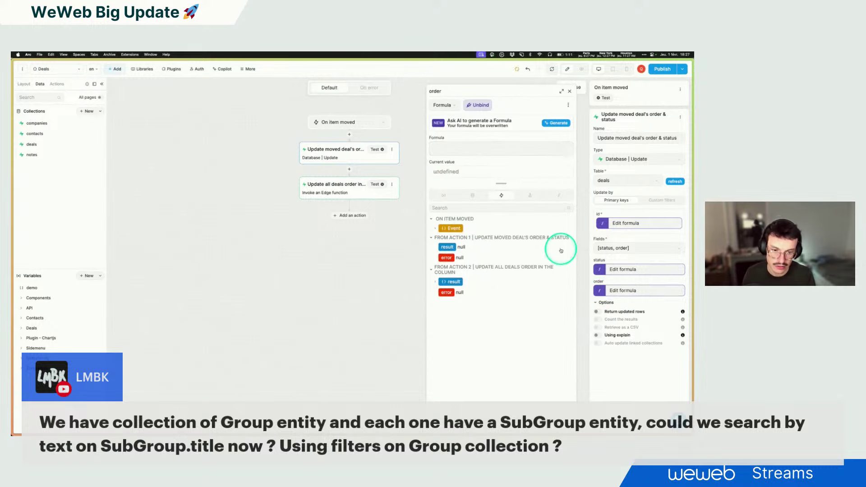
pyautogui.click(435, 230)
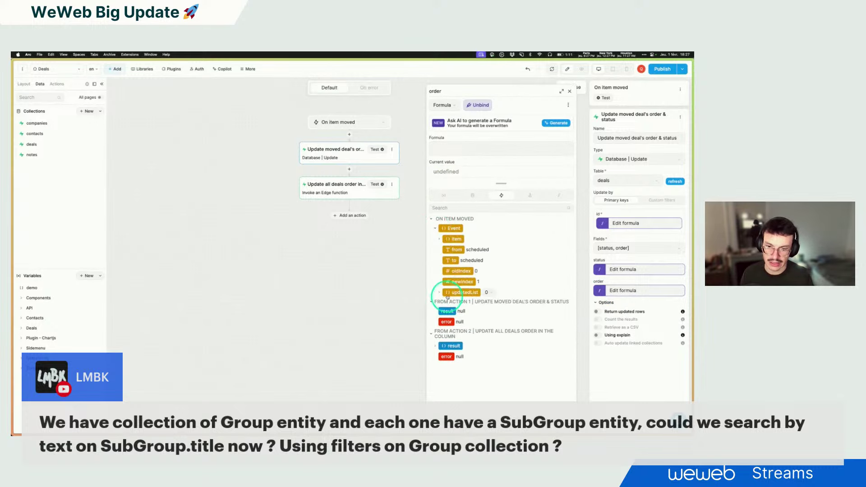
pyautogui.click(461, 282)
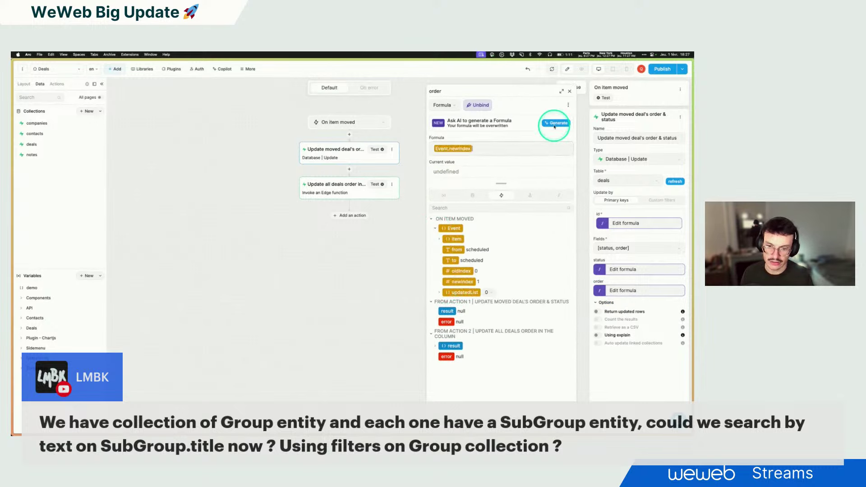
pyautogui.click(569, 92)
# - Review the settings of the Update all deals order in the column action and close the workflow
pyautogui.click(333, 188)
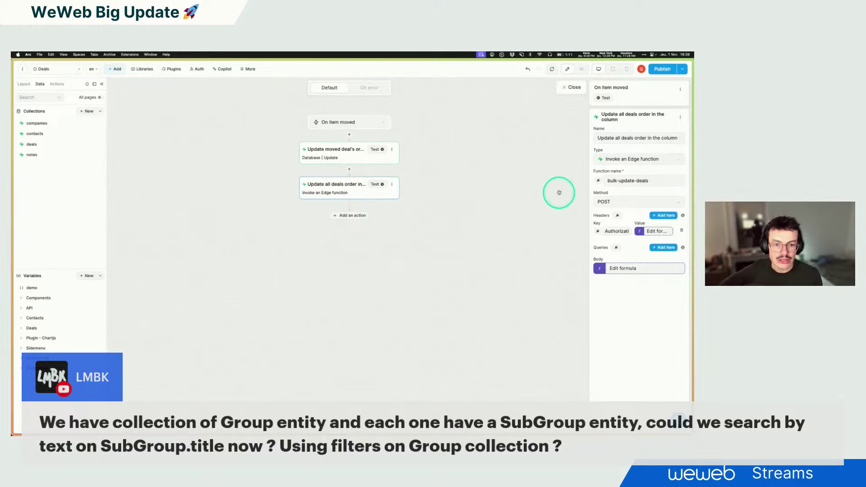
pyautogui.click(577, 88)
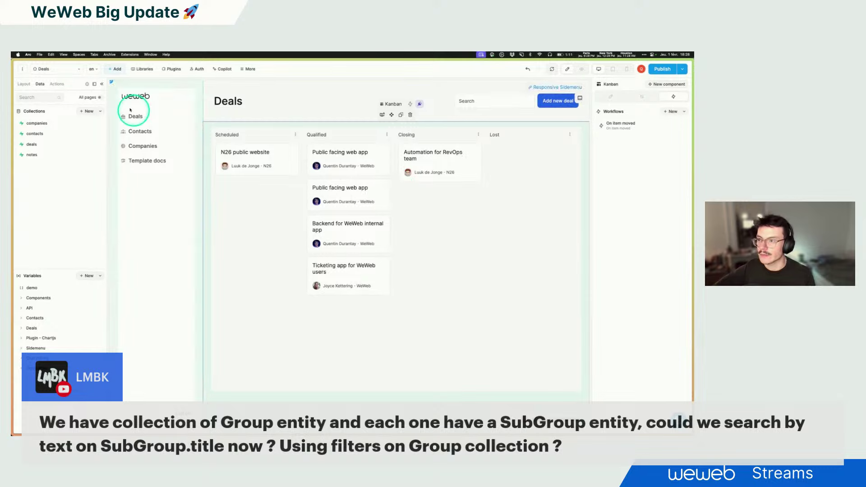
# - Go to the Companies page and open the Add company form in preview mode
pyautogui.click(44, 69)
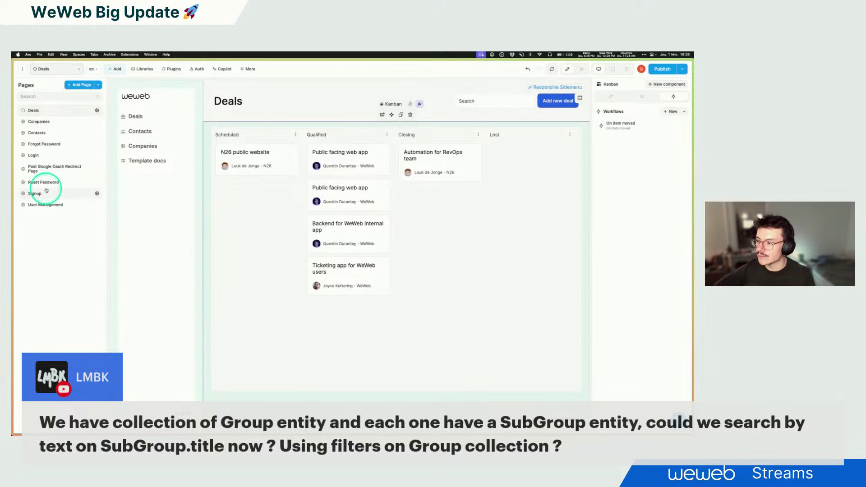
pyautogui.click(41, 124)
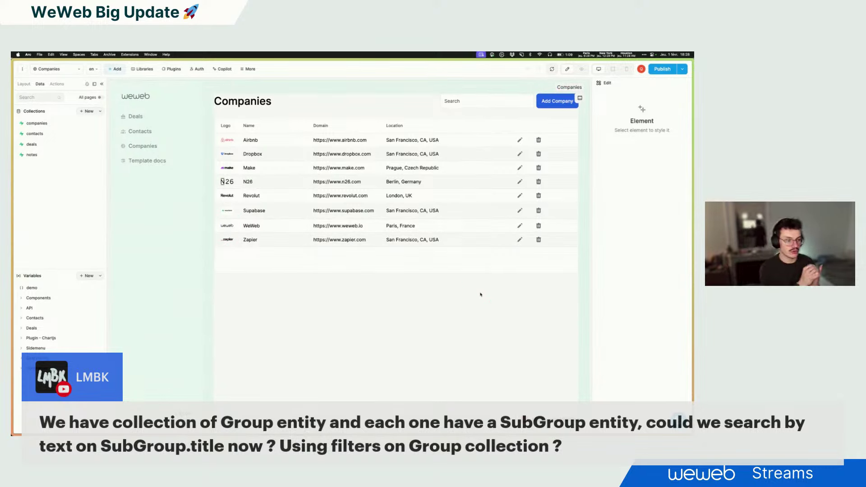
pyautogui.click(620, 239)
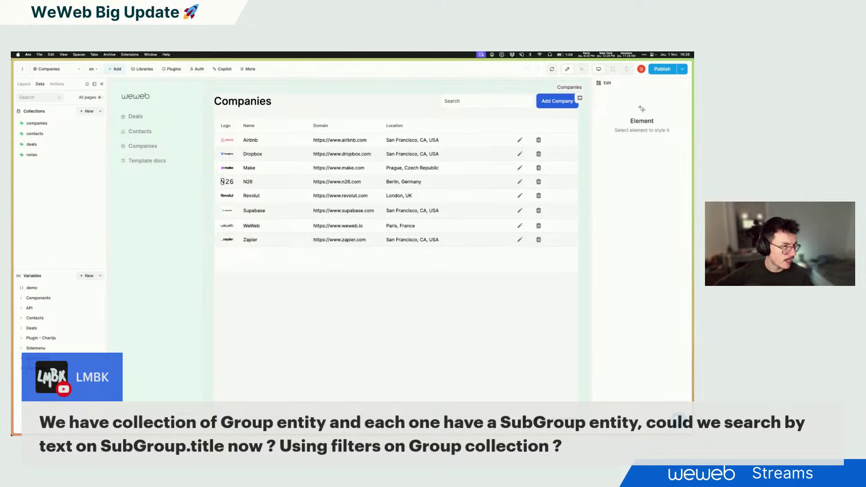
pyautogui.click(517, 334)
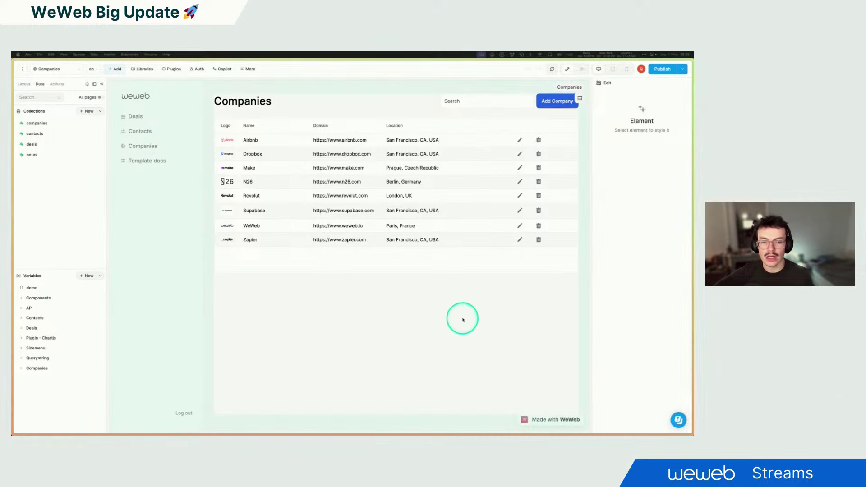
pyautogui.click(581, 69)
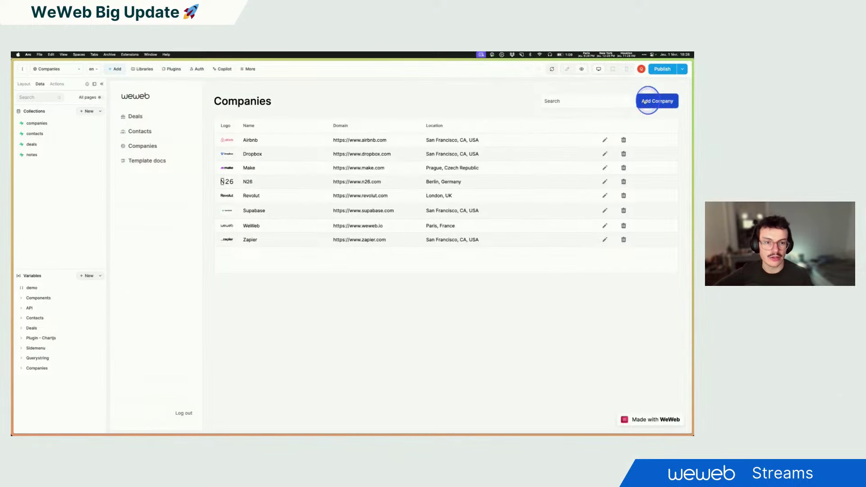
pyautogui.click(649, 100)
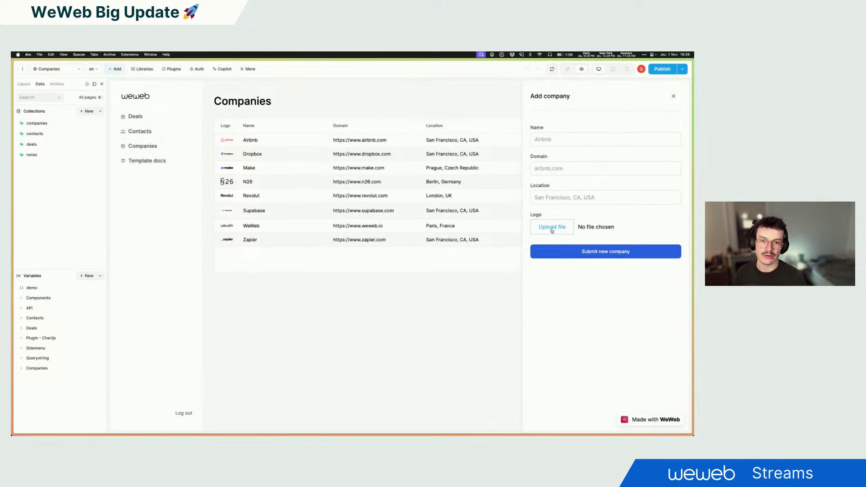
# - Search Google Images for "segment logo" in a new browser tab
pyautogui.moveTo(12, 204)
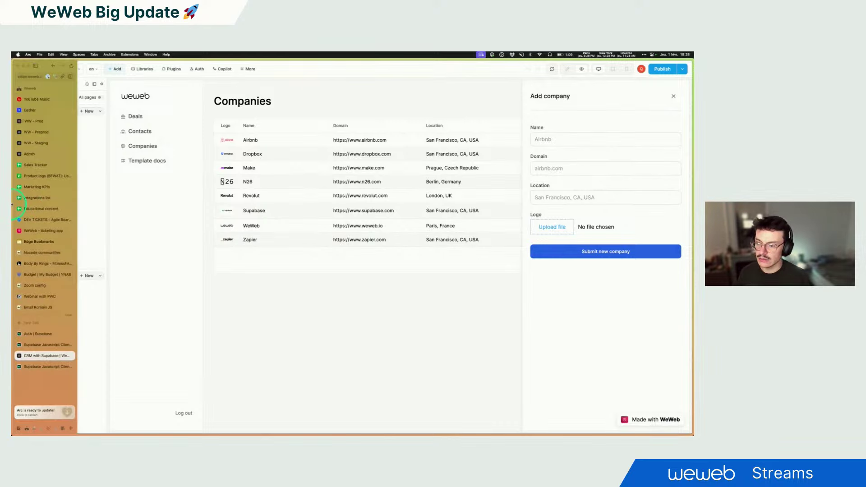
pyautogui.click(40, 326)
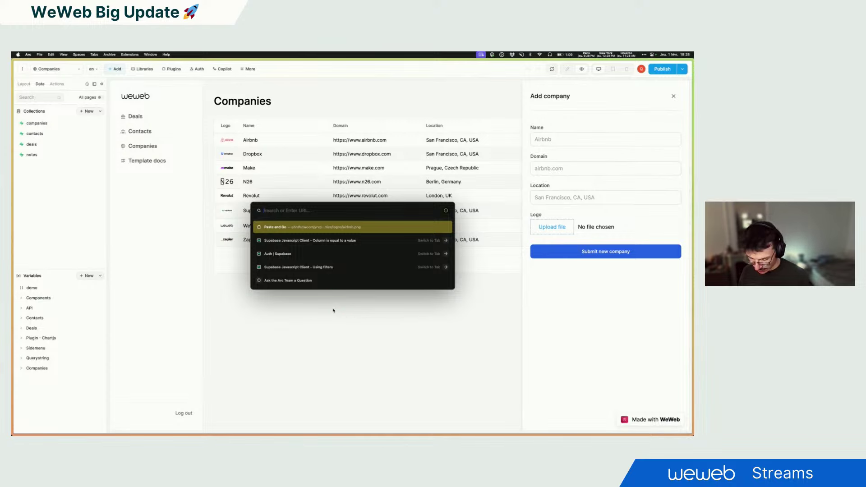
pyautogui.write('segment logo')
pyautogui.press('Return')
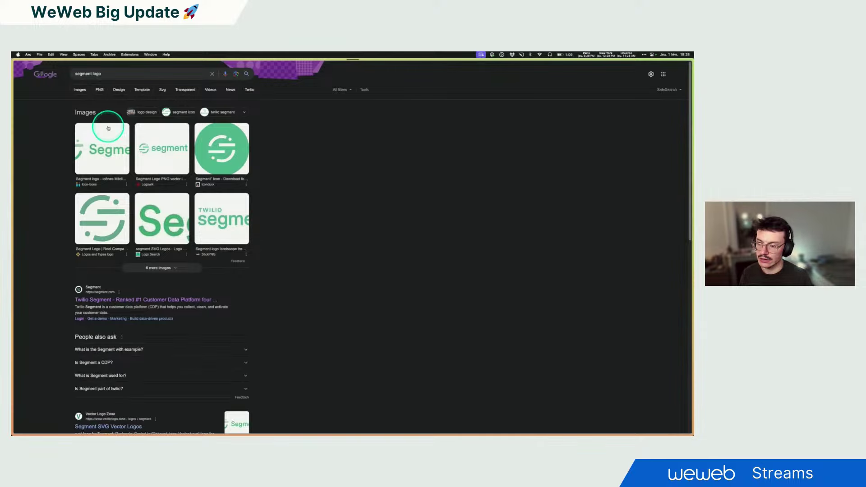
pyautogui.click(81, 91)
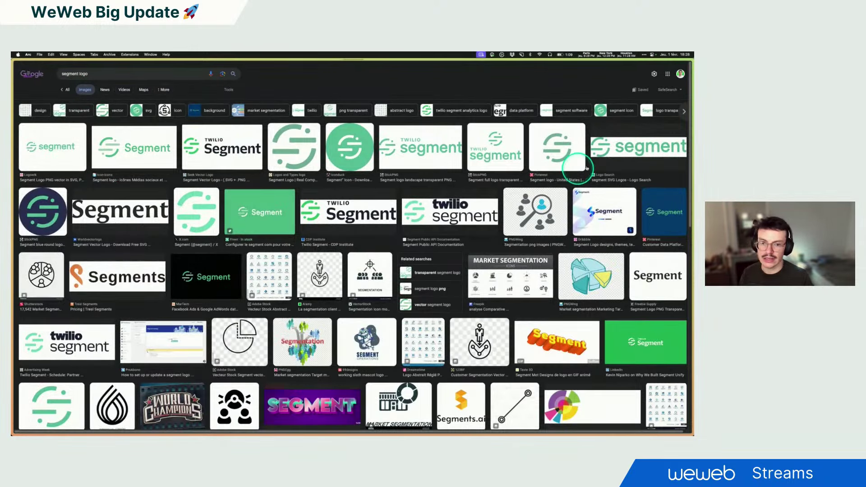
# - Save a green Segment logo from the image results to the downloads folder as segment
pyautogui.rightClick(643, 138)
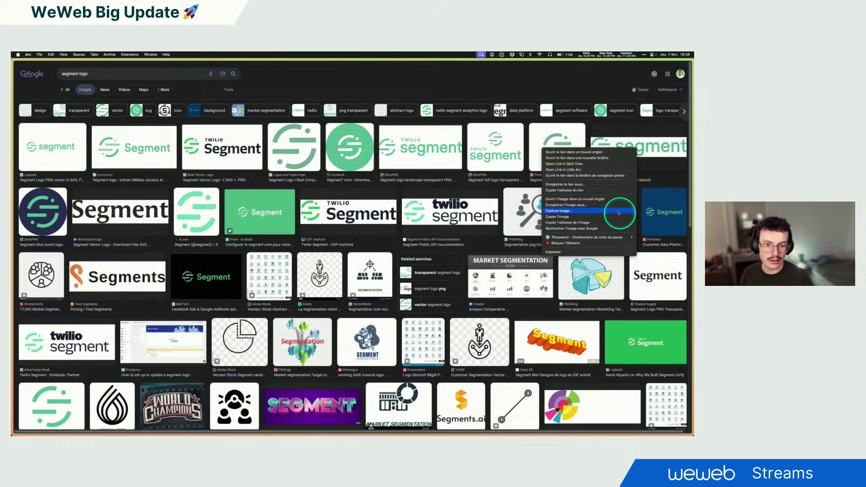
pyautogui.click(568, 206)
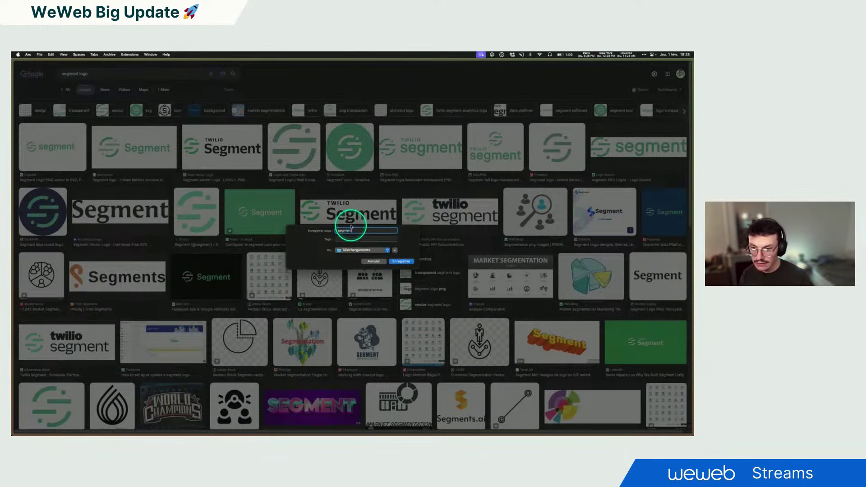
pyautogui.press('Return')
pyautogui.moveTo(27, 316)
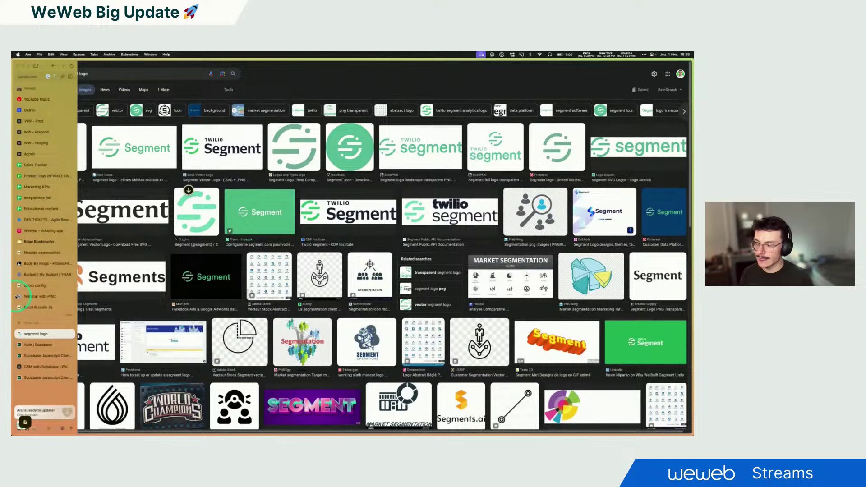
pyautogui.click(36, 366)
pyautogui.click(36, 375)
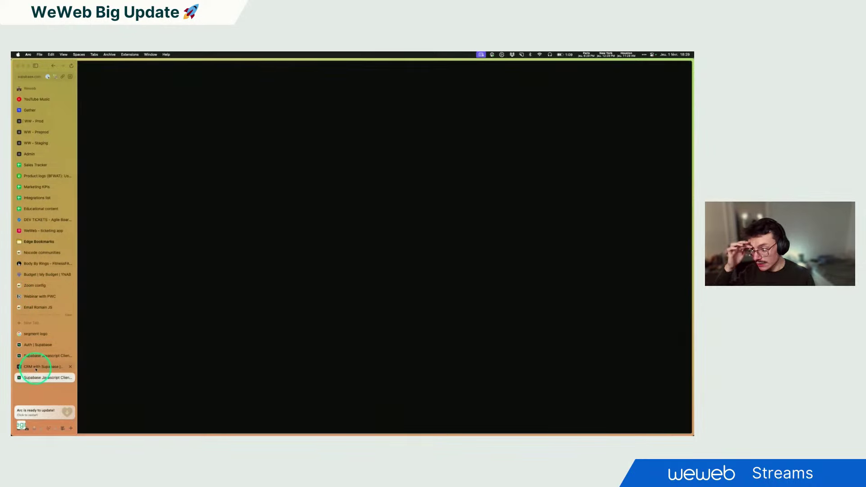
pyautogui.hotkey('ctrl', 'Tab')
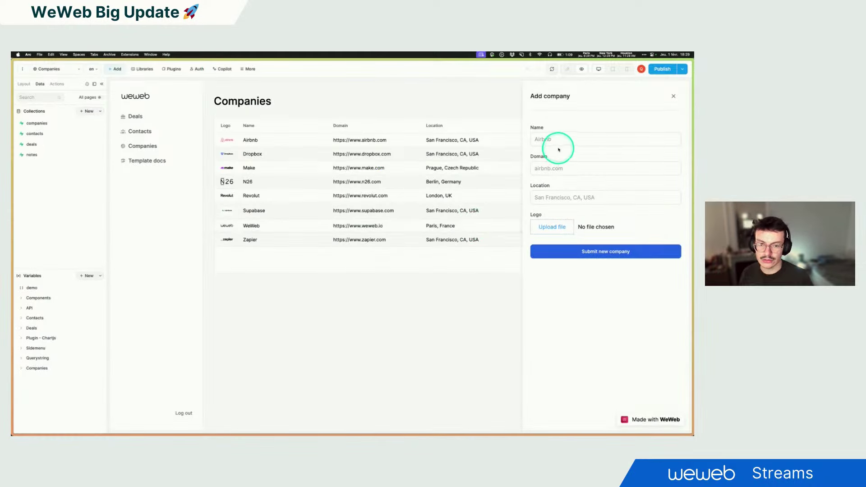
pyautogui.click(551, 139)
pyautogui.write('S')
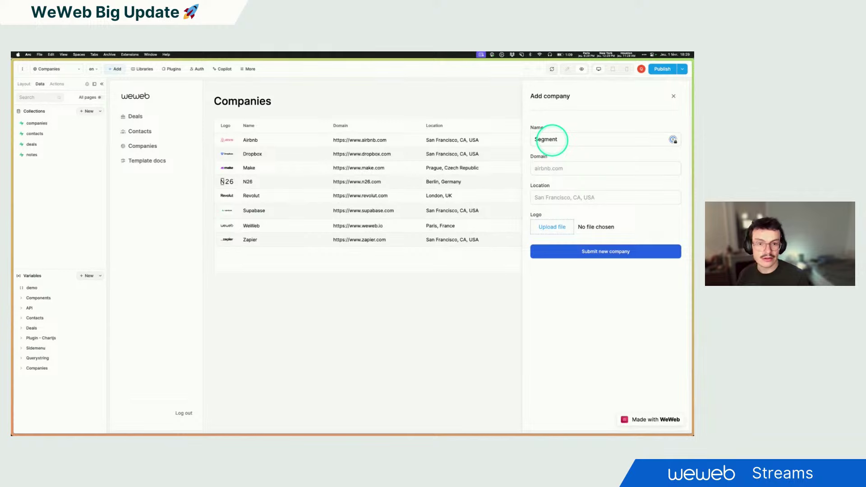
pyautogui.write('egment')
pyautogui.click(559, 167)
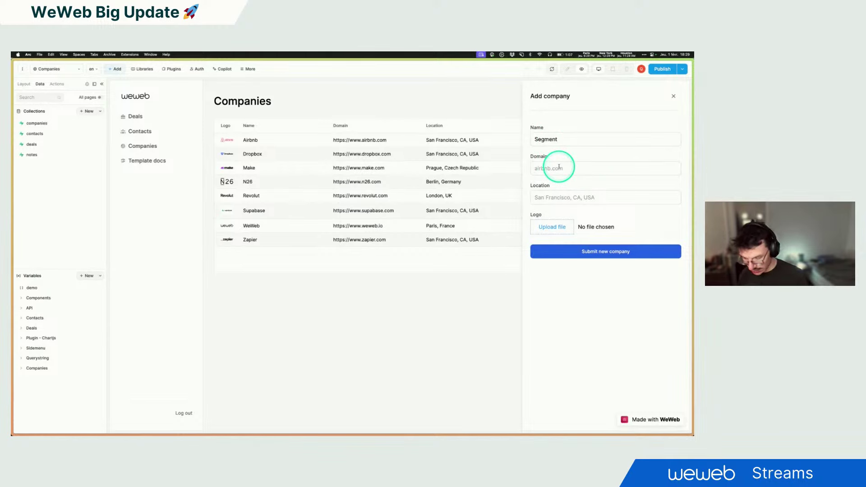
pyautogui.write('https://www.segment.com')
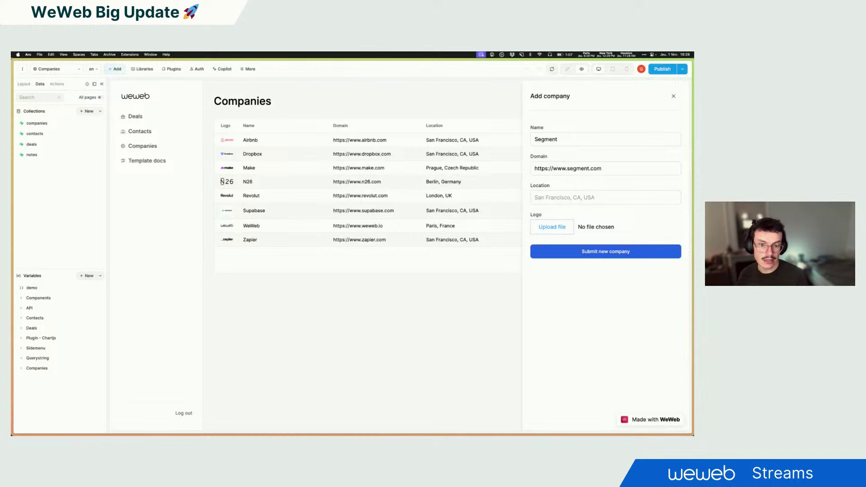
# - Enter San Francisco, CA, USA as the company's location and upload segment.png as its logo
pyautogui.click(575, 192)
pyautogui.write('Sa')
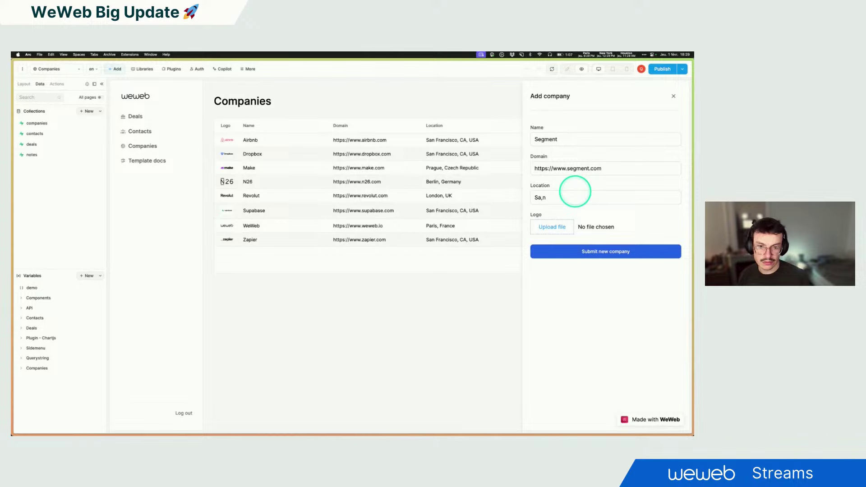
pyautogui.write('n Francisco')
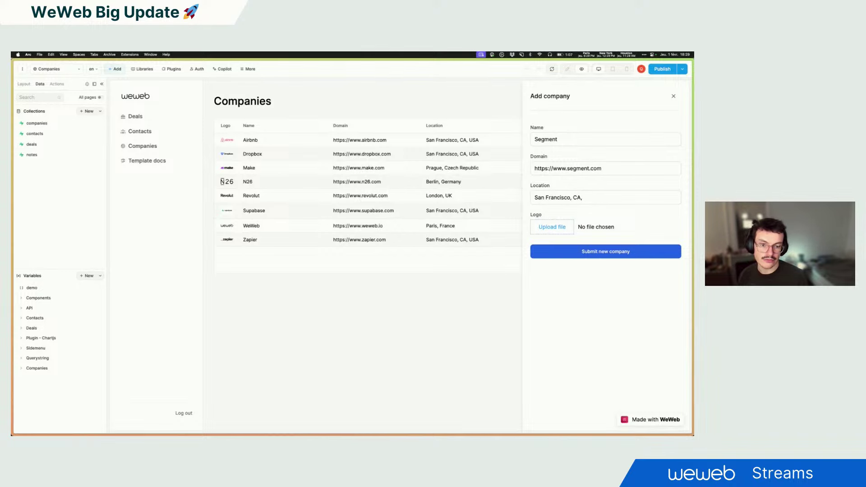
pyautogui.click(557, 230)
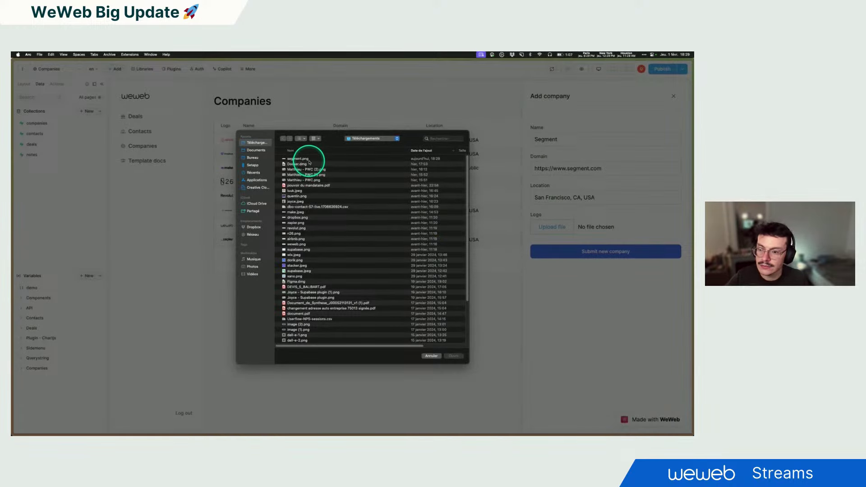
pyautogui.doubleClick(302, 159)
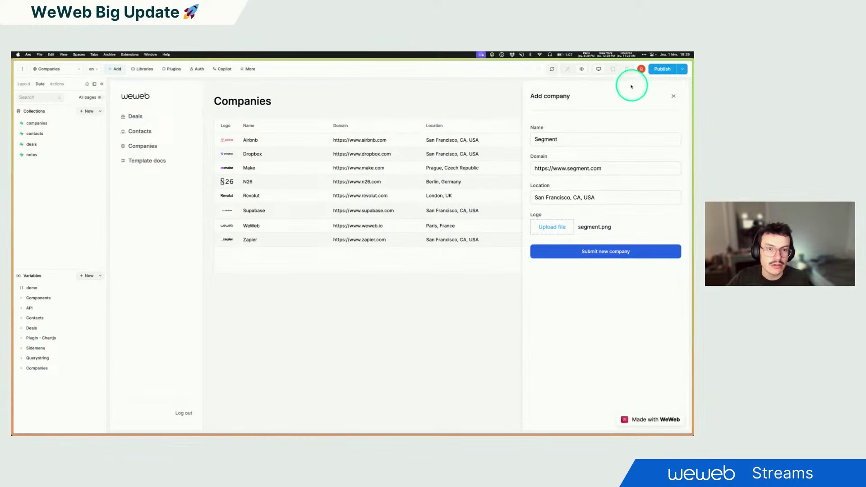
# - Switch back to edit mode and open the Create company workflow of the Add company form container
pyautogui.click(567, 69)
pyautogui.click(482, 247)
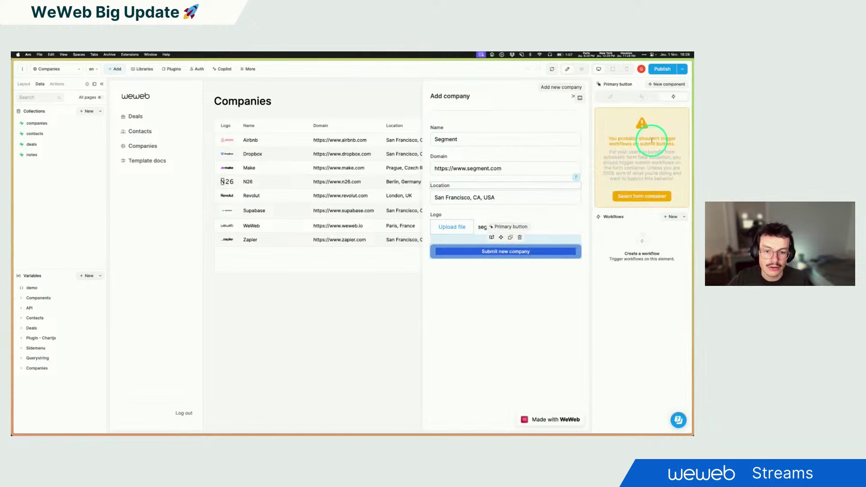
pyautogui.click(641, 196)
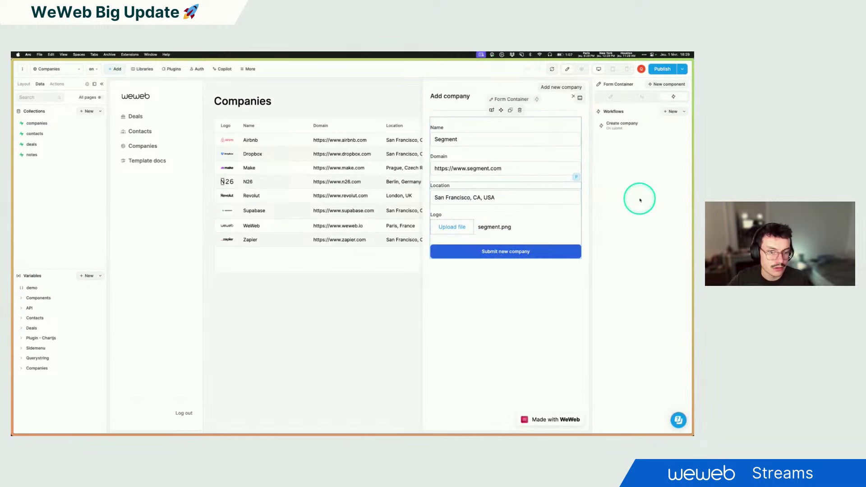
pyautogui.click(616, 126)
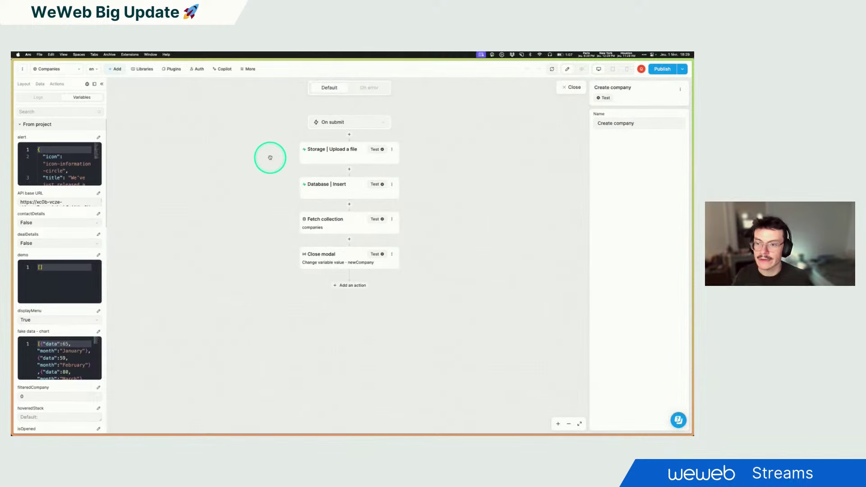
# - Look through the Supabase storage operations available as the type of the Storage | Upload a file action
pyautogui.click(320, 150)
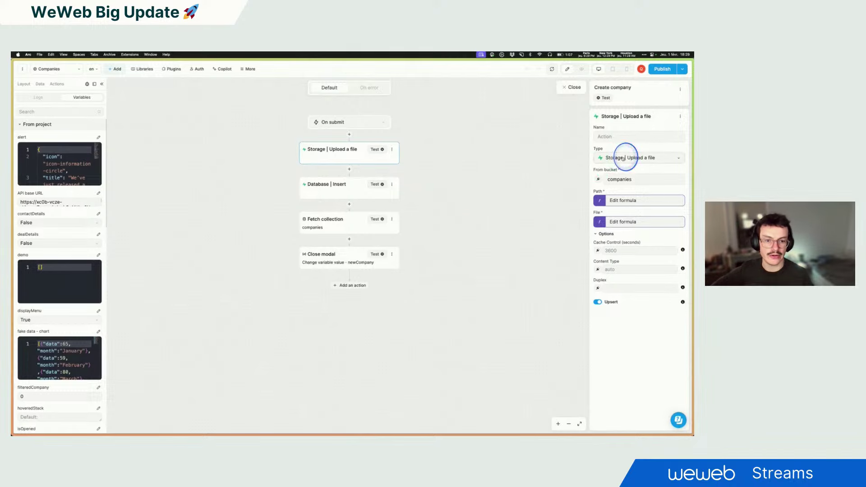
pyautogui.click(623, 157)
pyautogui.scroll(-3, 645, 384)
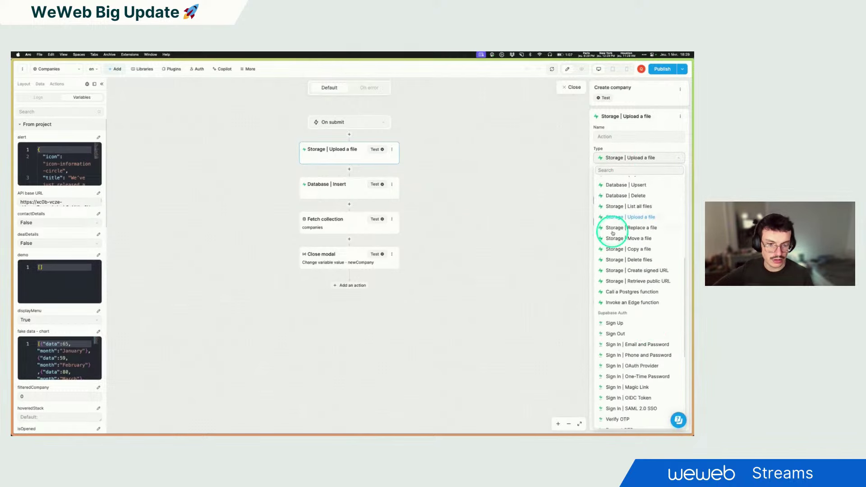
pyautogui.scroll(-2, 624, 230)
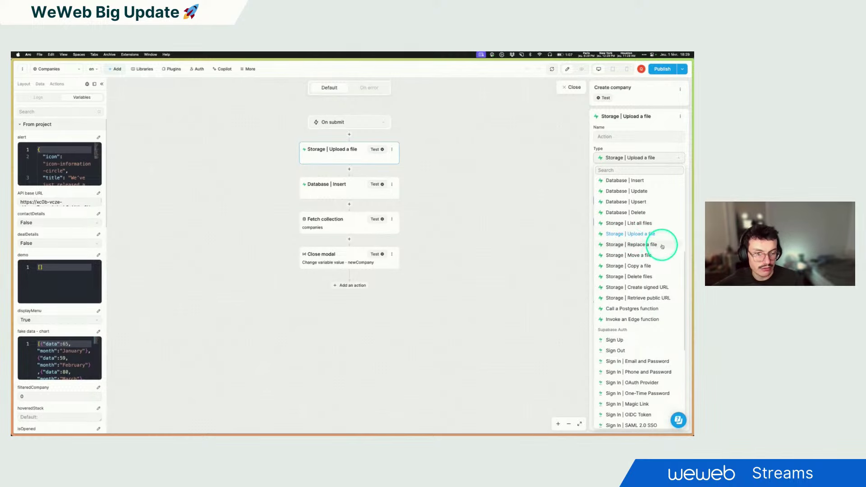
pyautogui.click(626, 298)
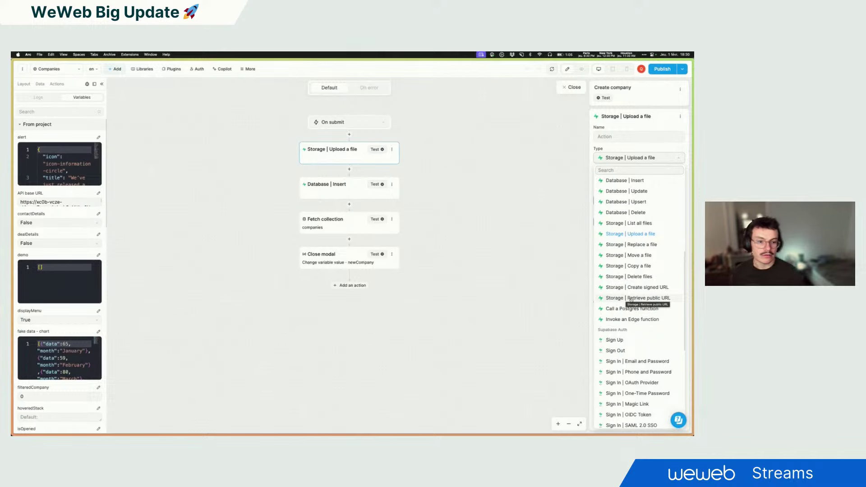
pyautogui.moveTo(629, 280); pyautogui.dragTo(633, 237)
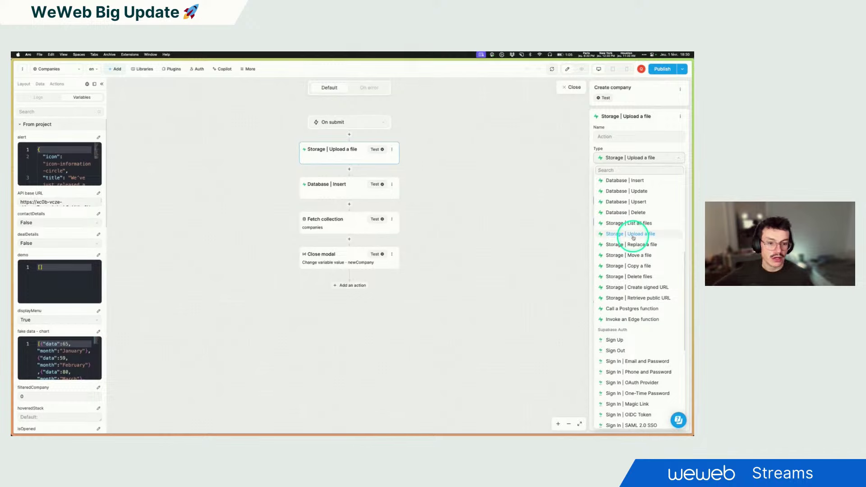
# - Switch to the Supabase dashboard and view the logos folder in the companies storage bucket
pyautogui.moveTo(12, 290)
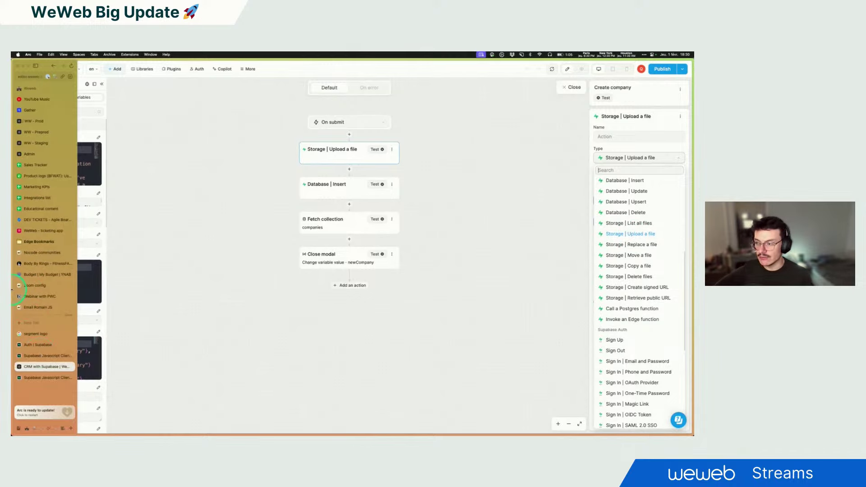
pyautogui.click(50, 345)
pyautogui.click(45, 356)
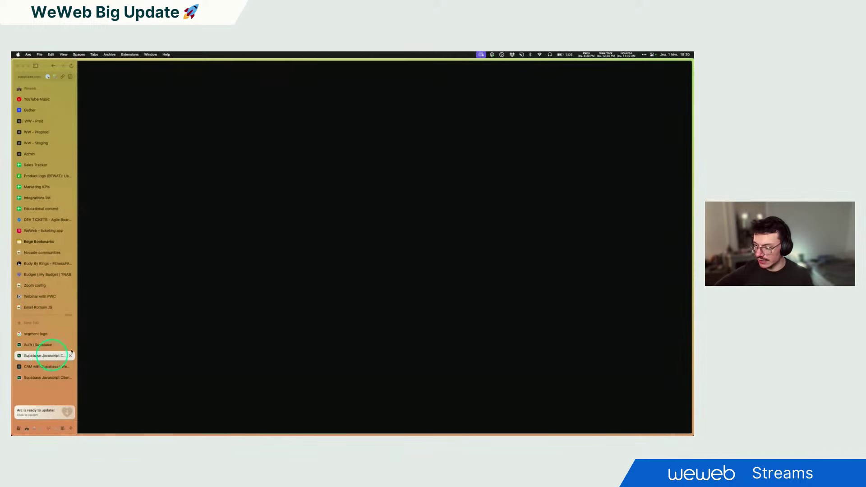
pyautogui.click(39, 344)
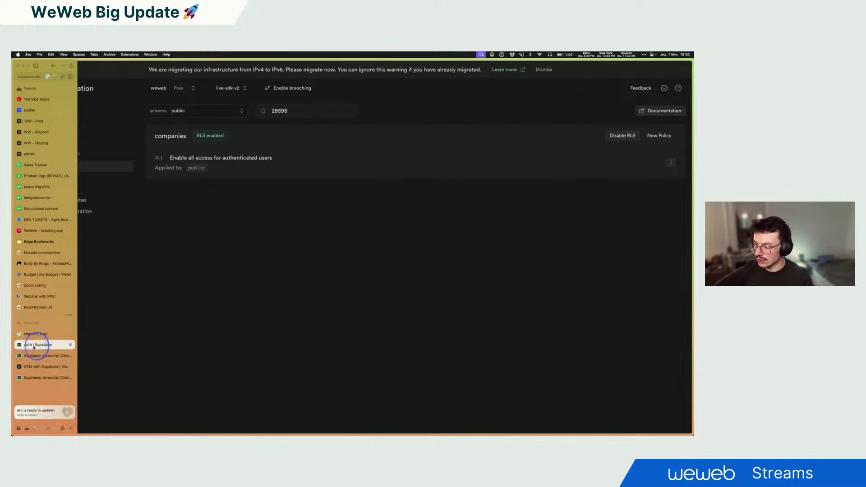
pyautogui.click(25, 212)
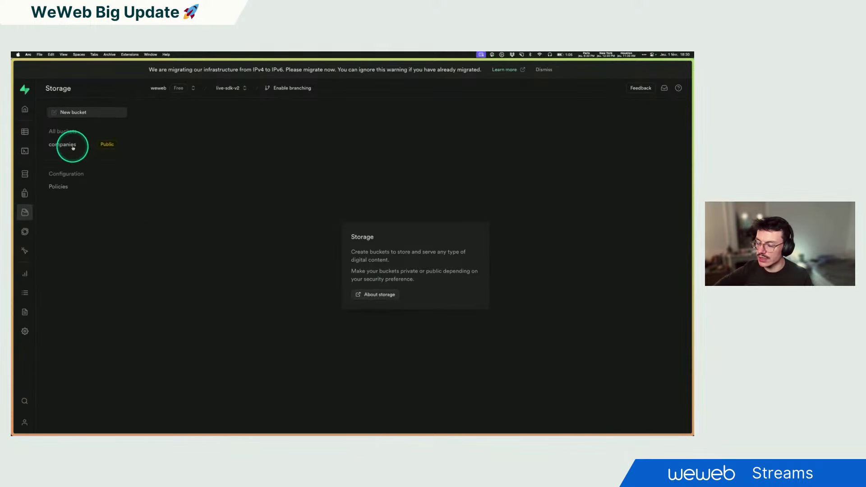
pyautogui.click(67, 144)
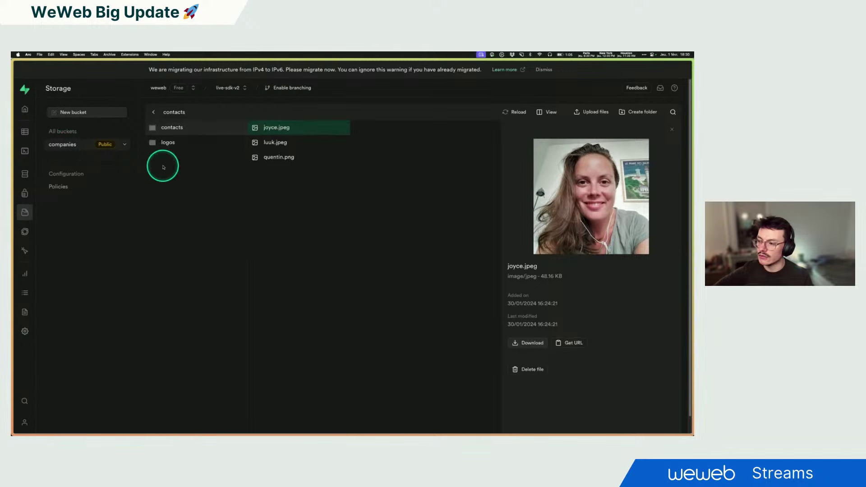
pyautogui.click(168, 142)
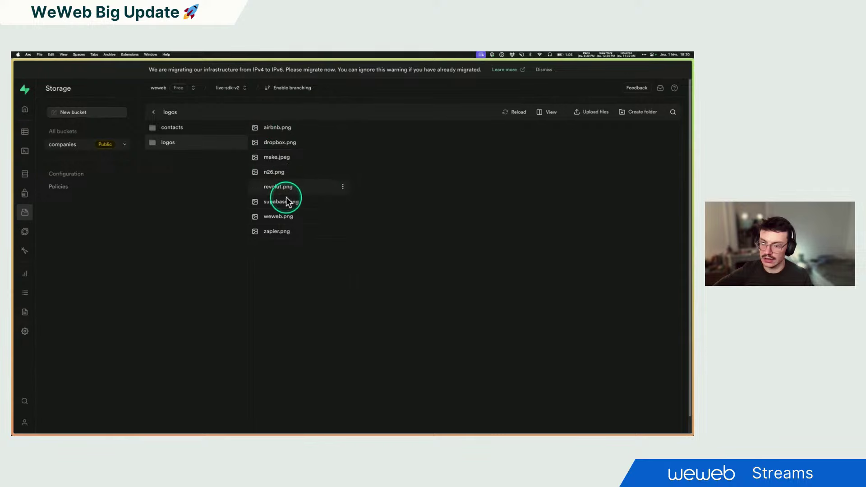
# - Return to the WeWeb editor and check the bucket set for the Storage | Upload a file action
pyautogui.moveTo(12, 307)
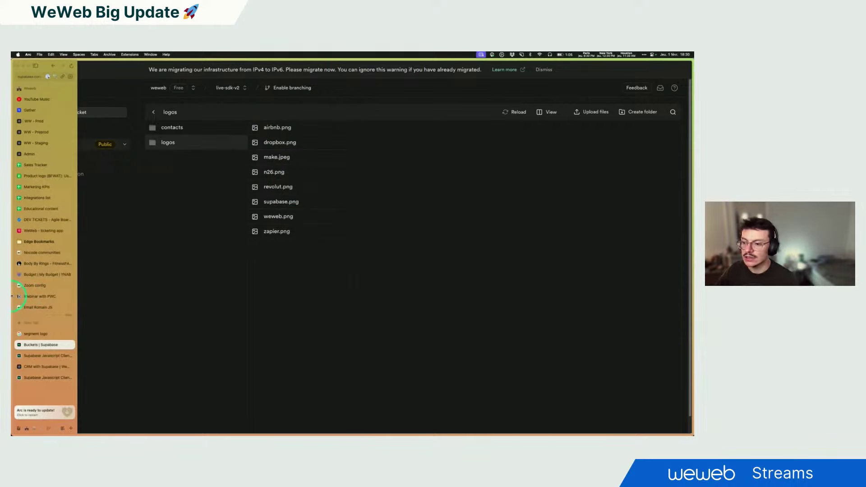
pyautogui.click(35, 368)
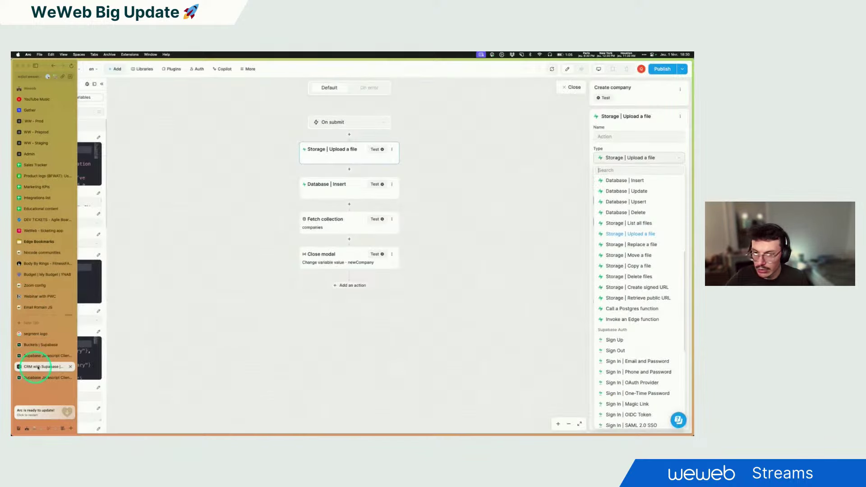
pyautogui.click(644, 156)
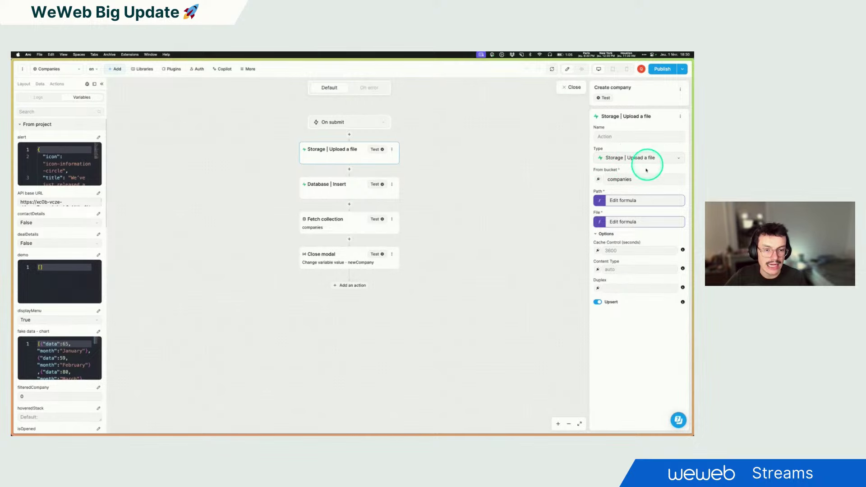
pyautogui.click(637, 178)
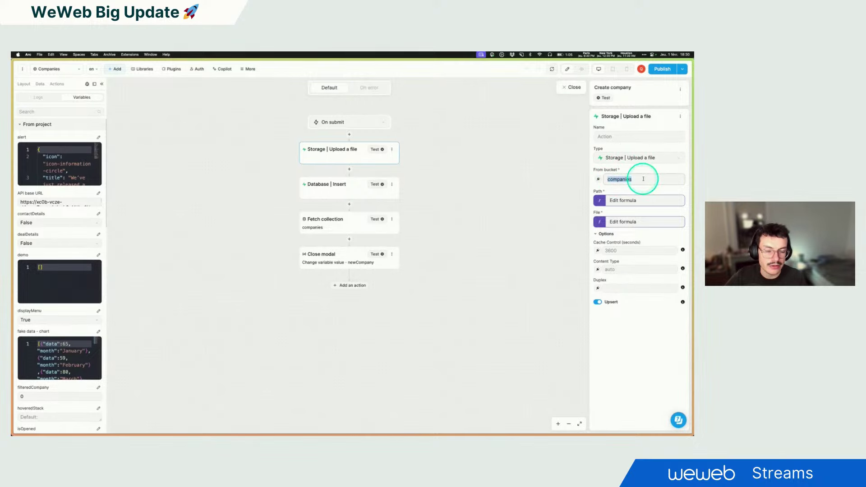
pyautogui.click(658, 183)
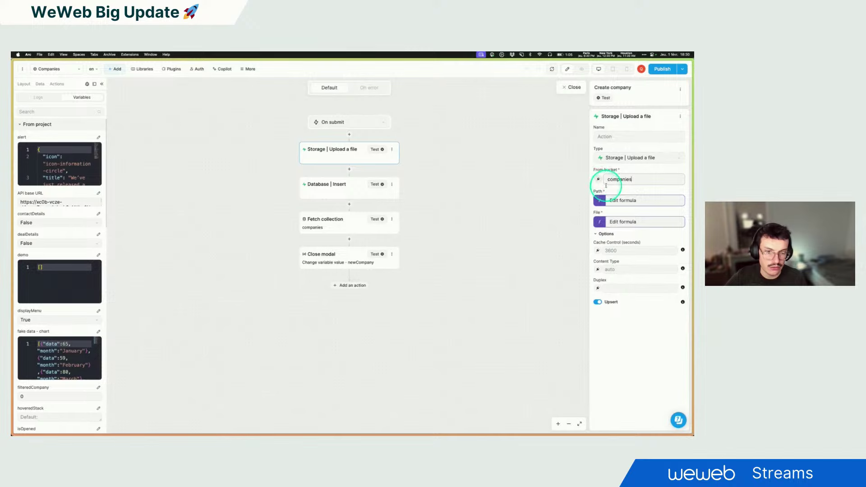
# - Open the upload action's Path formula and examine how the logos/ folder and the logo file name are combined
pyautogui.click(624, 202)
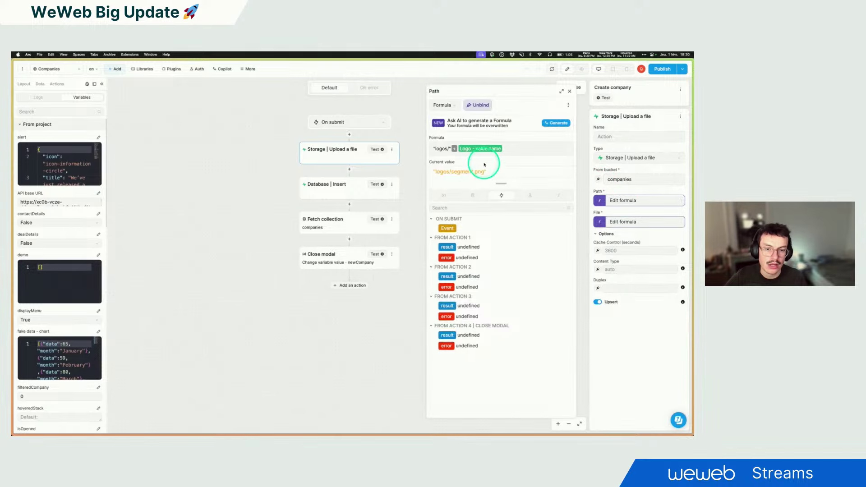
pyautogui.doubleClick(448, 149)
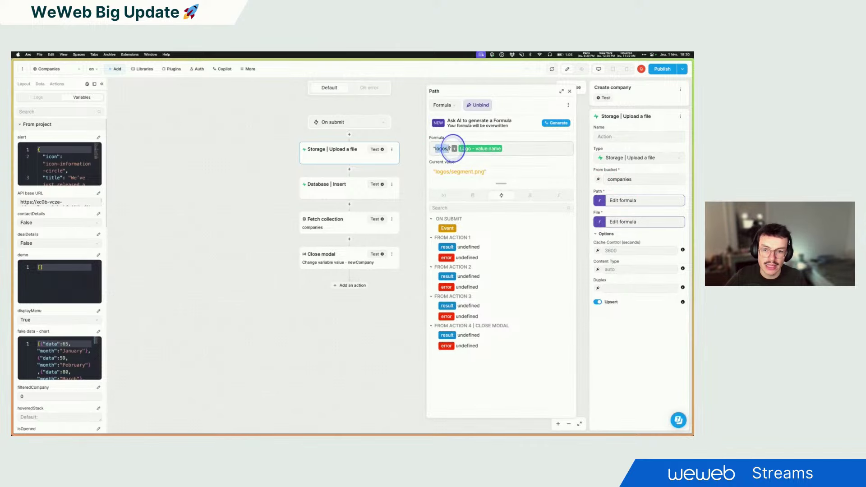
pyautogui.click(511, 147)
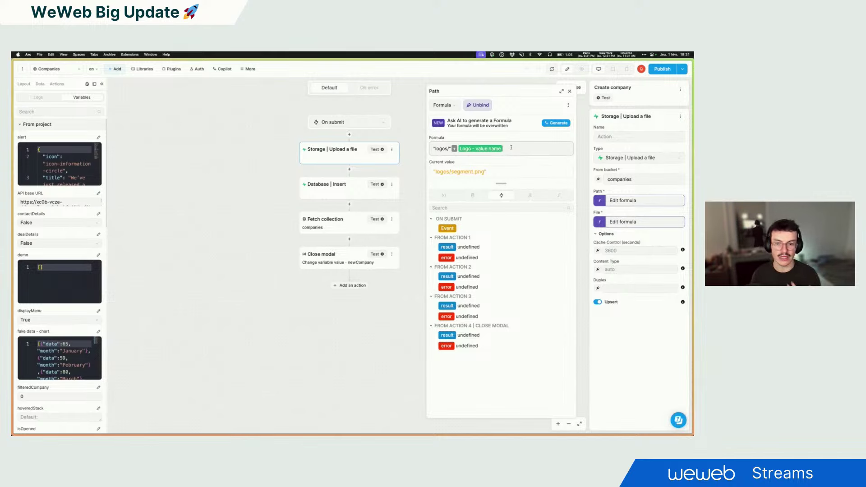
pyautogui.moveTo(433, 148); pyautogui.dragTo(486, 153)
pyautogui.moveTo(434, 172); pyautogui.dragTo(451, 172)
pyautogui.click(451, 171)
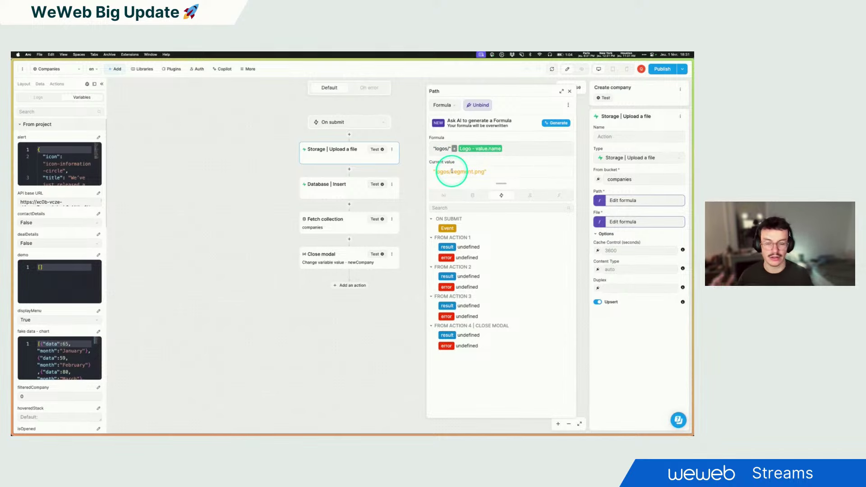
pyautogui.click(440, 183)
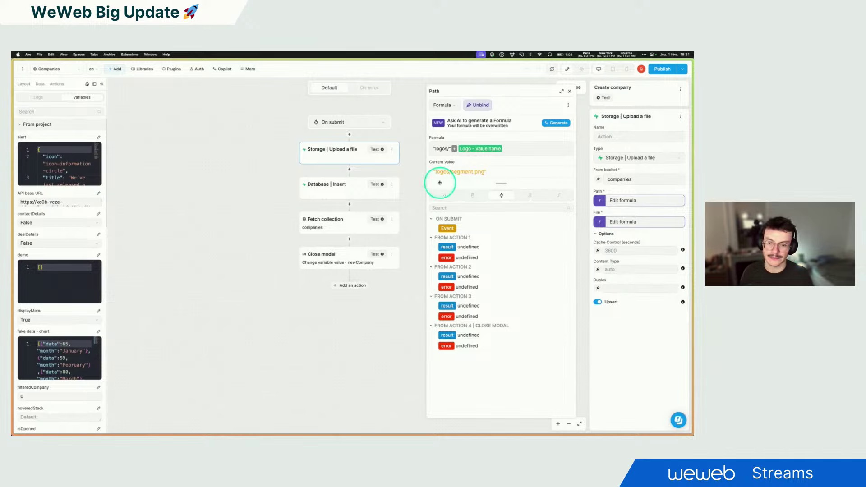
pyautogui.click(355, 169)
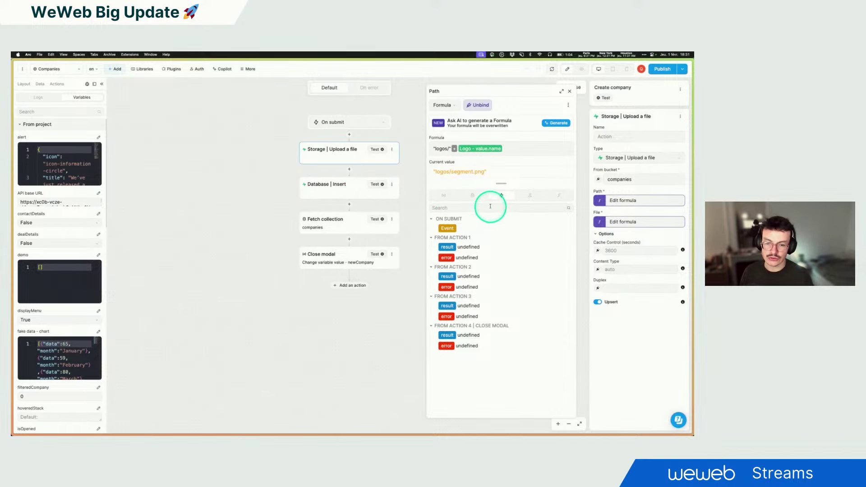
# - Expand the Logo value variable of the Add new company form and compare its name property with the Path formula
pyautogui.click(441, 196)
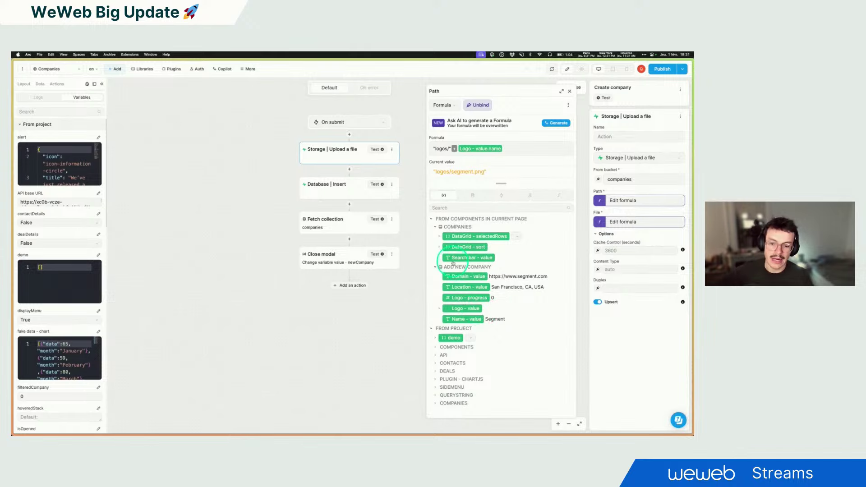
pyautogui.click(439, 309)
pyautogui.scroll(-1, 451, 298)
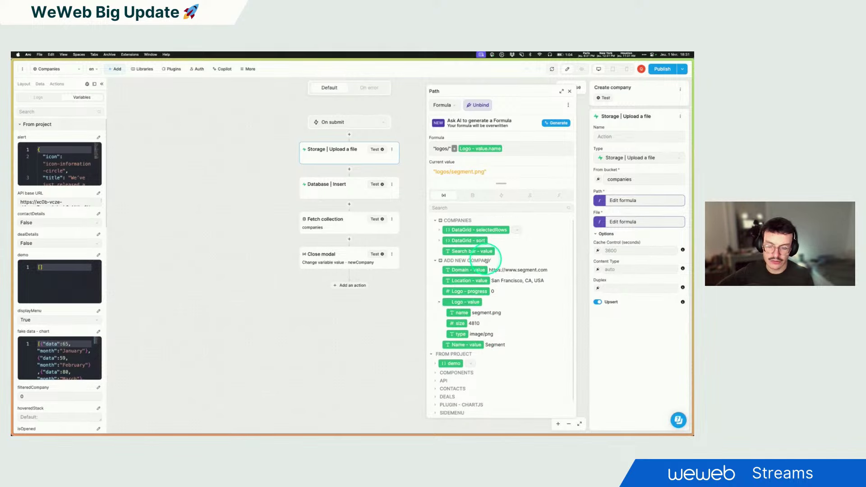
pyautogui.click(470, 291)
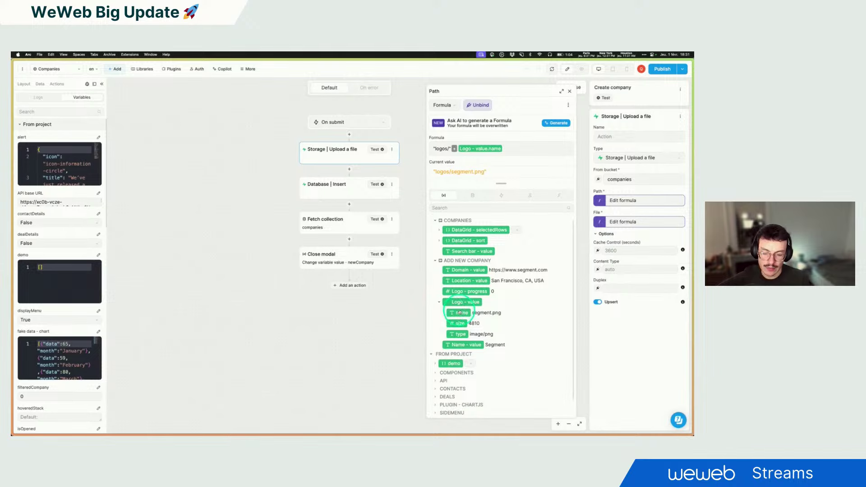
pyautogui.click(435, 148)
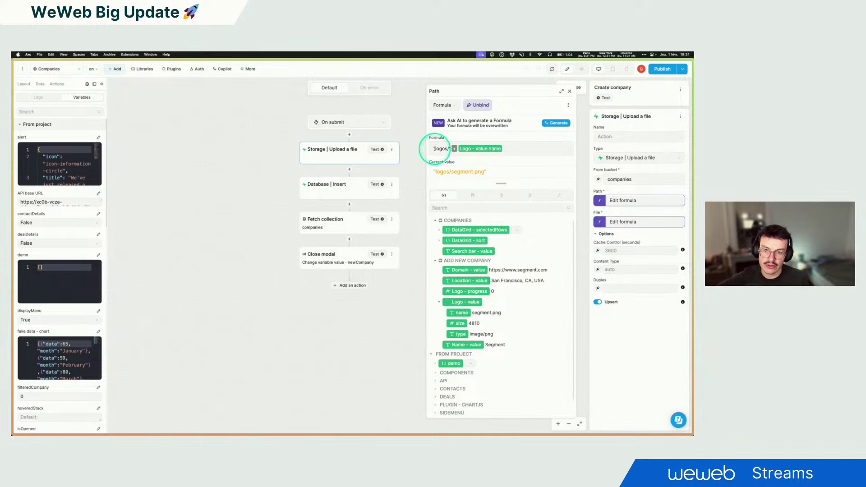
pyautogui.moveTo(435, 149); pyautogui.dragTo(449, 148)
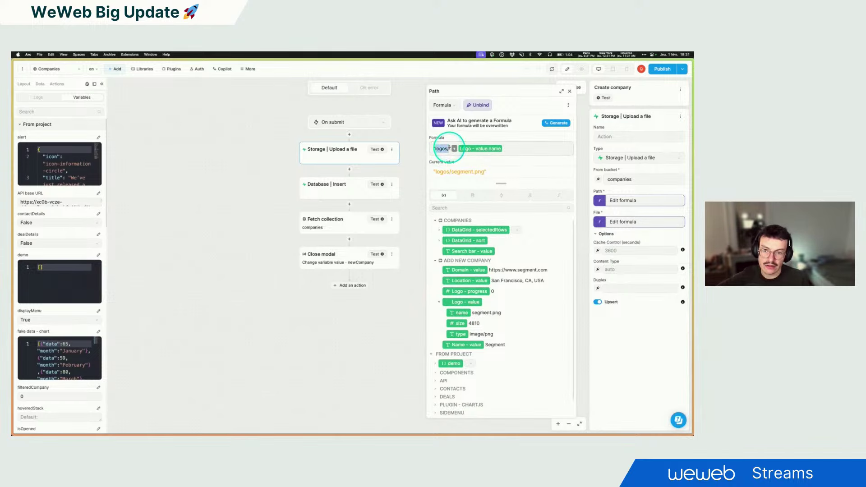
pyautogui.click(487, 315)
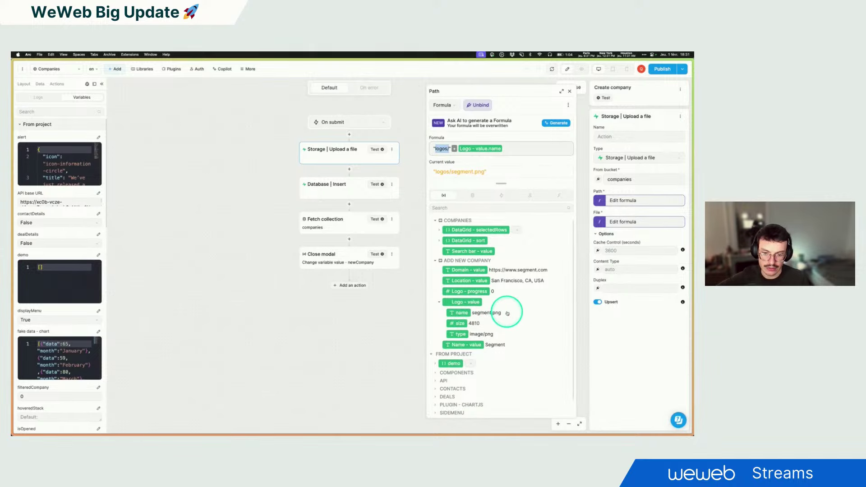
# - Inspect the upload action's File formula with the Logo value's properties, and reopen the Create company workflow
pyautogui.click(622, 221)
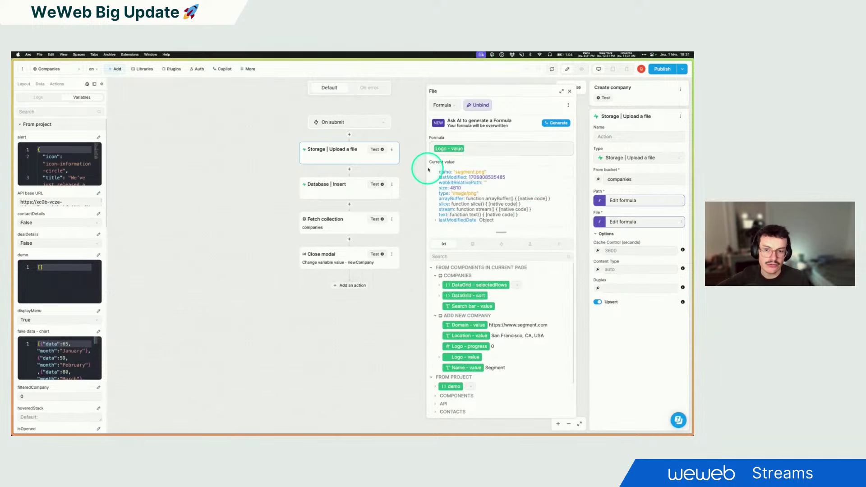
pyautogui.click(438, 357)
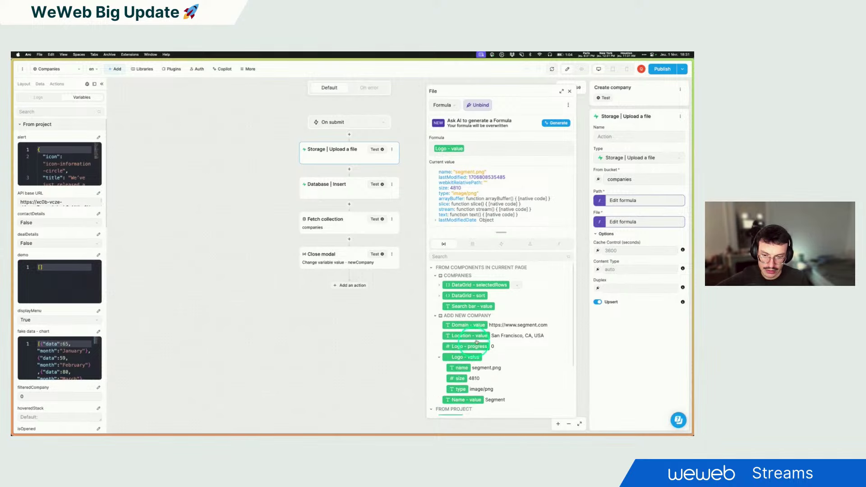
pyautogui.scroll(-1, 470, 344)
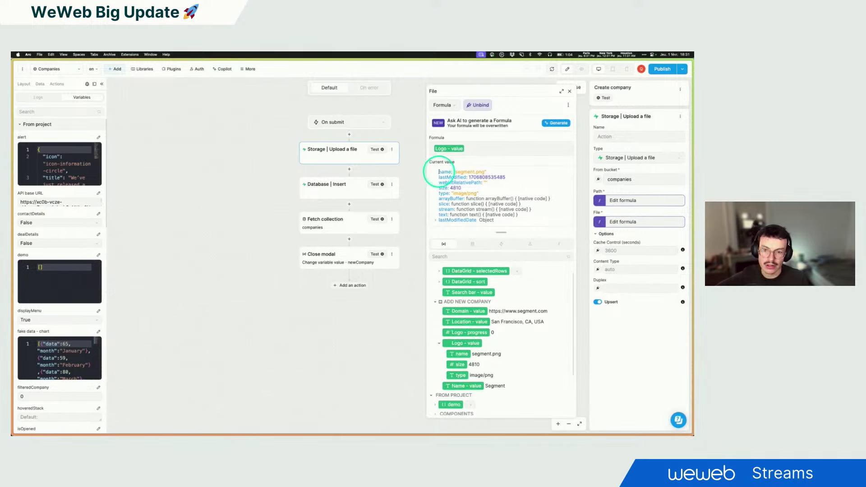
pyautogui.moveTo(438, 171); pyautogui.dragTo(520, 220)
pyautogui.click(529, 184)
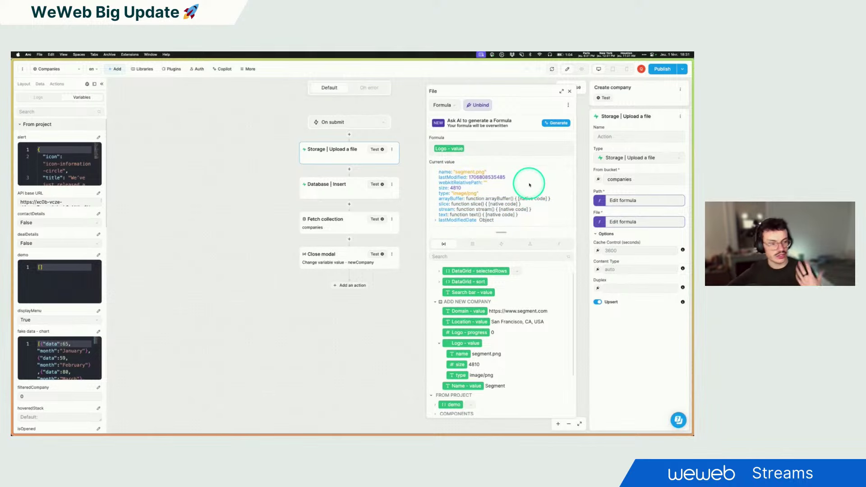
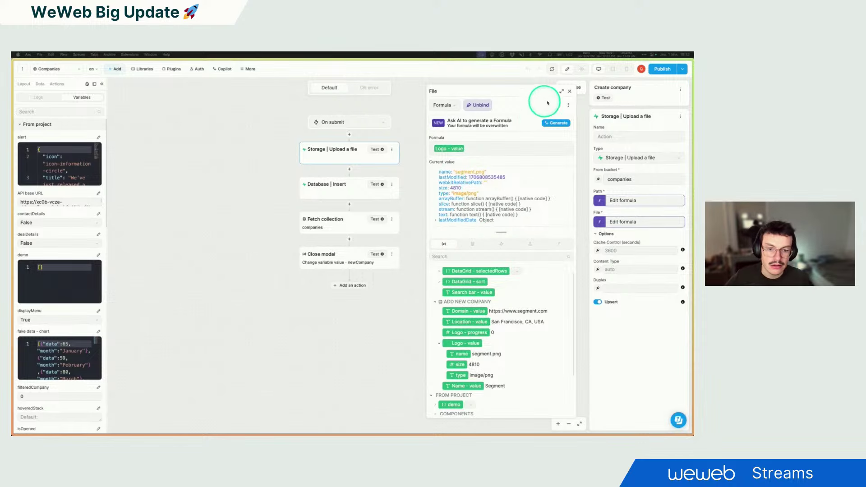
pyautogui.click(569, 91)
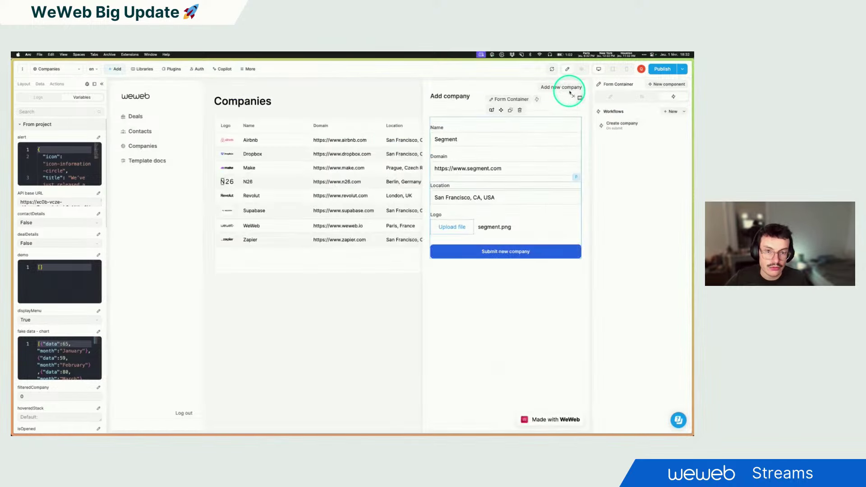
pyautogui.click(652, 127)
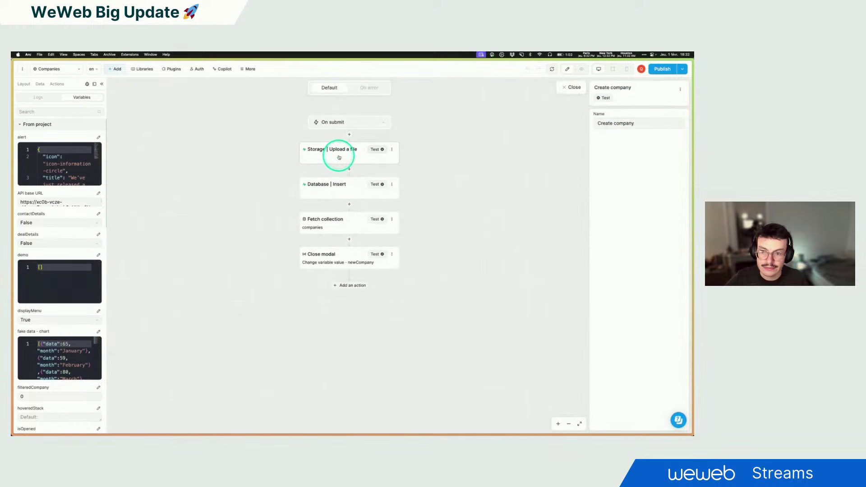
# - Review the Storage | Upload a file action's Upsert option, test the action and check its result in the logs
pyautogui.click(340, 165)
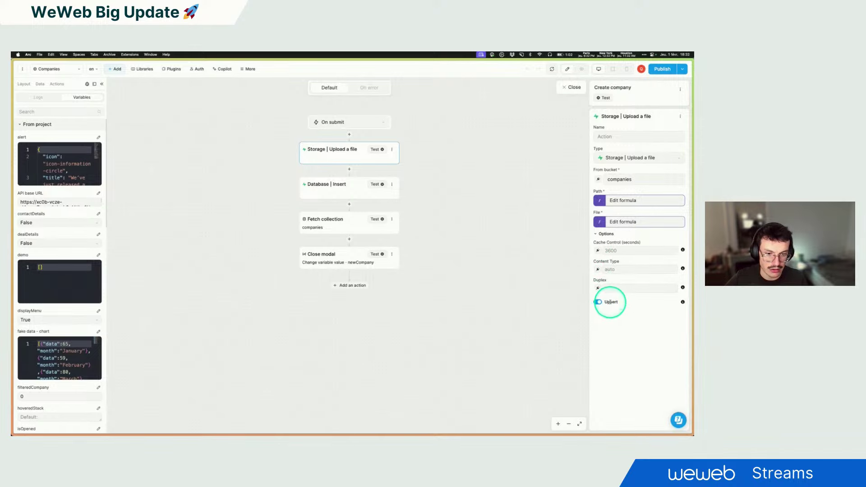
pyautogui.moveTo(683, 303)
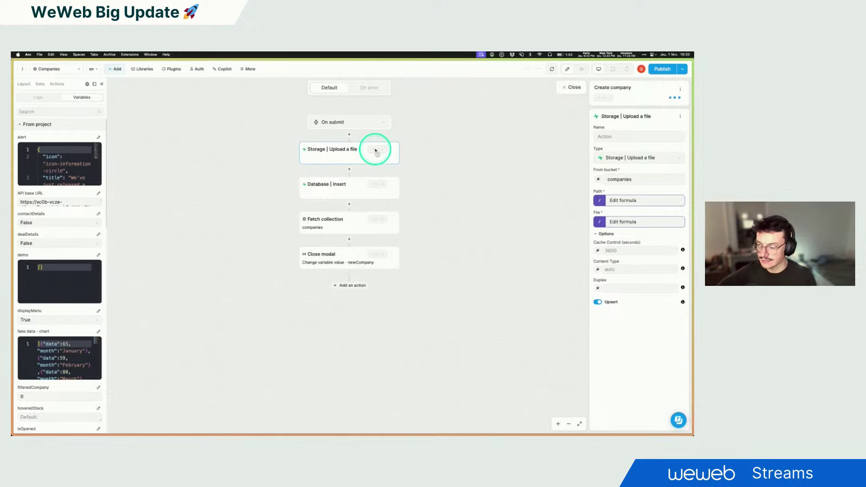
pyautogui.scroll(-2, 90, 293)
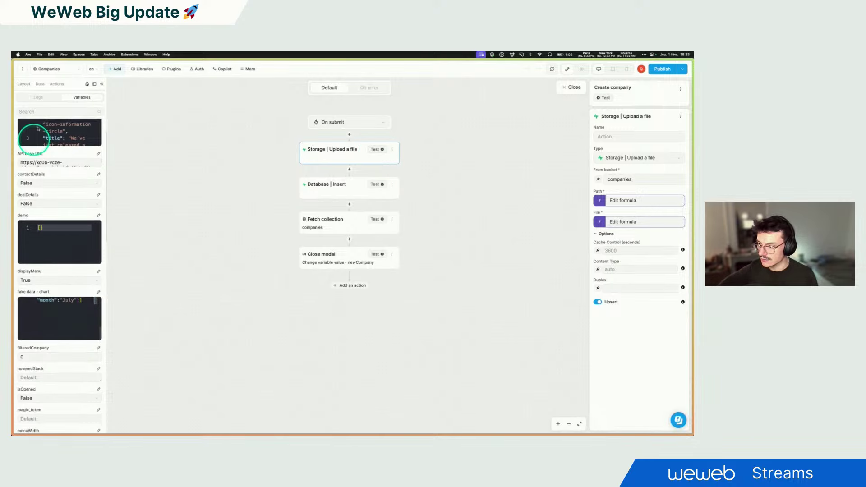
pyautogui.click(35, 103)
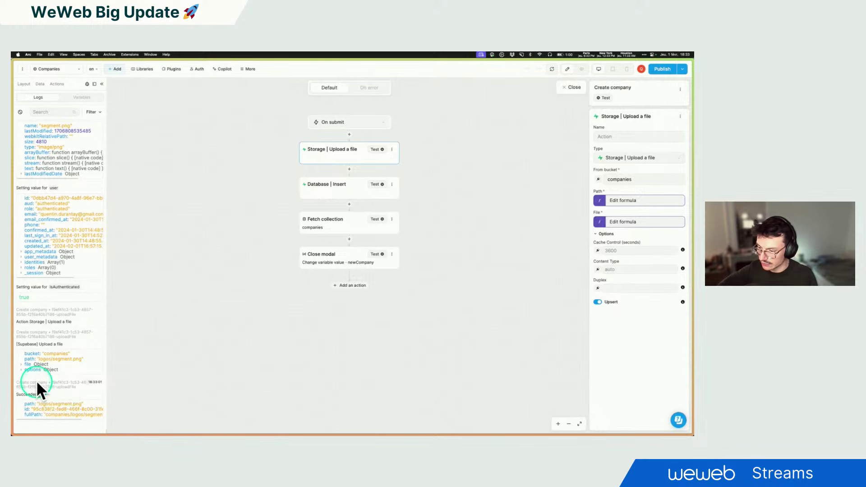
# - Switch to Supabase Storage, reload the companies bucket and preview segment.png in the logos folder
pyautogui.moveTo(13, 393)
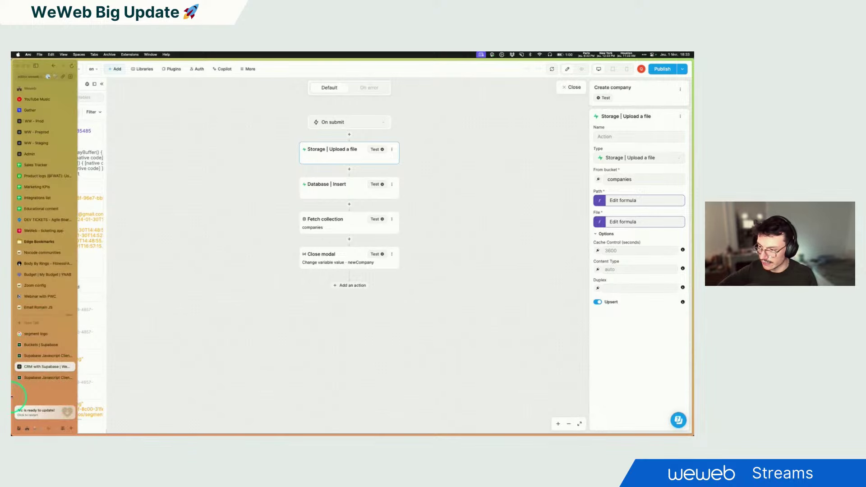
pyautogui.click(33, 349)
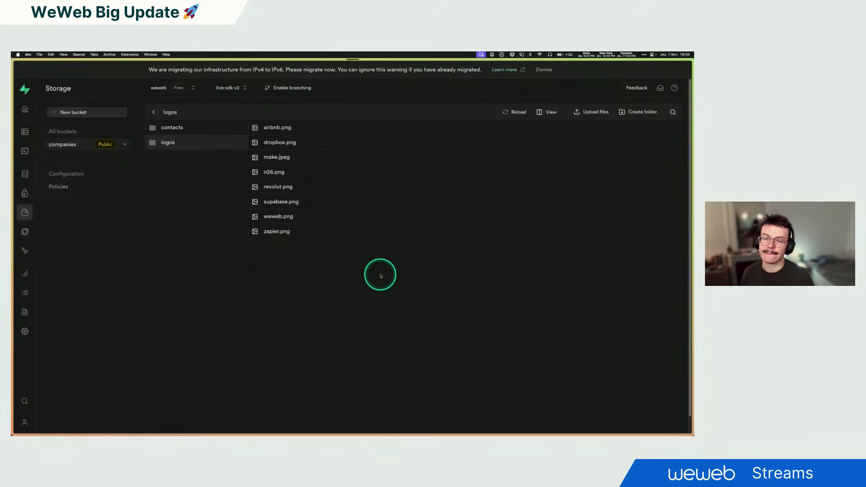
pyautogui.press('super+r')
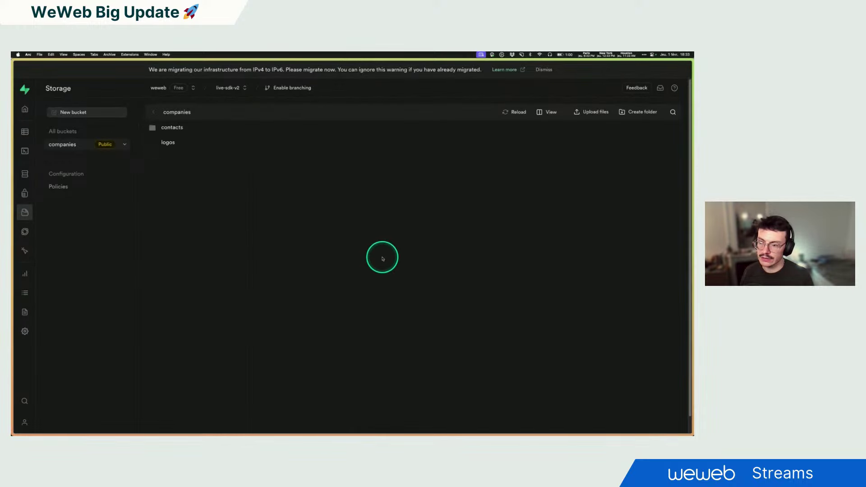
pyautogui.click(177, 143)
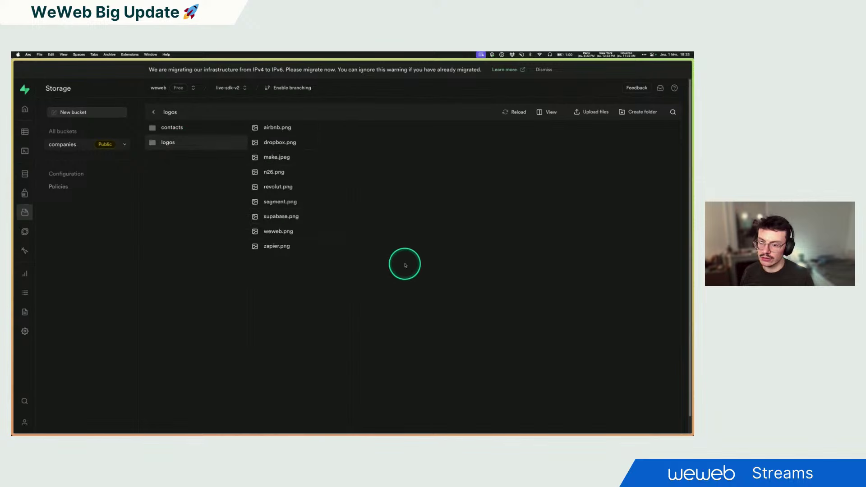
pyautogui.click(297, 202)
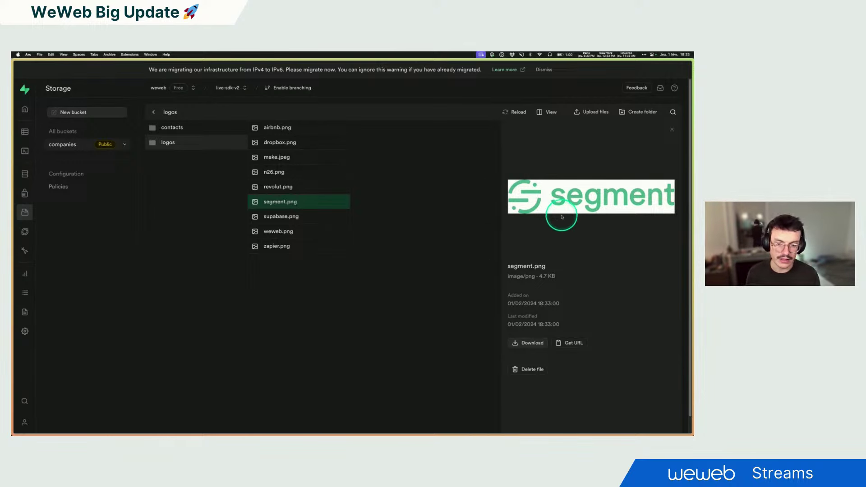
# - Copy the URL of segment.png, open it in a new browser tab to view the image, and return to Supabase
pyautogui.click(571, 343)
pyautogui.moveTo(12, 314)
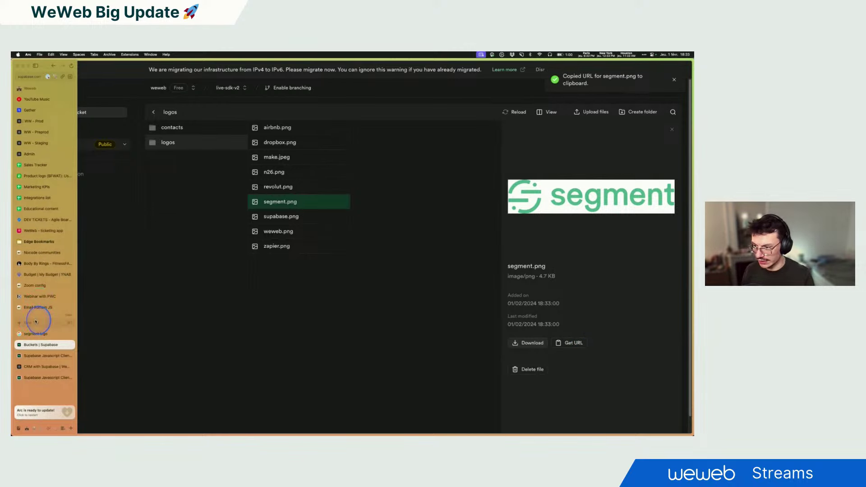
pyautogui.click(35, 321)
pyautogui.press('Return')
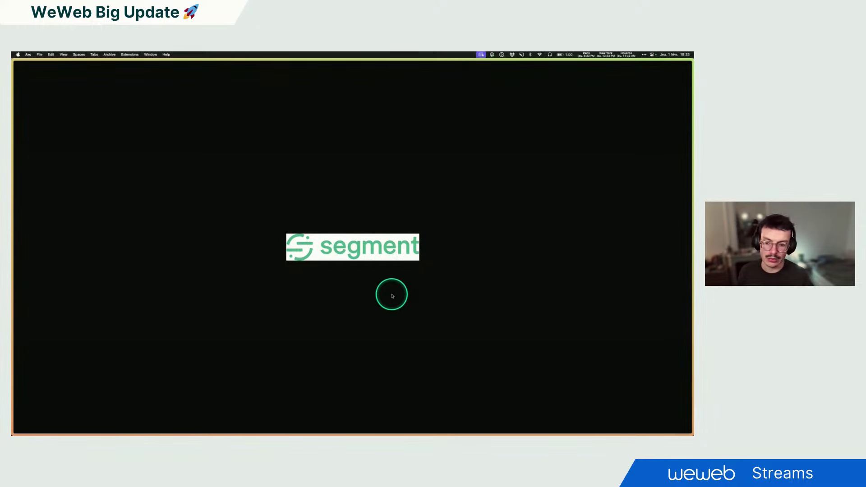
pyautogui.hotkey('ctrl', 'Tab')
# - Return to the WeWeb editor and inspect the name and location formulas of the Database | Insert action
pyautogui.moveTo(35, 350)
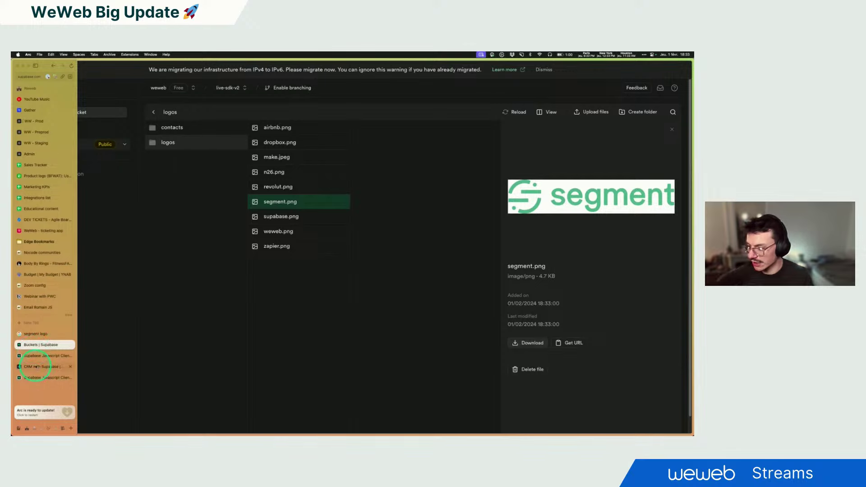
pyautogui.click(37, 367)
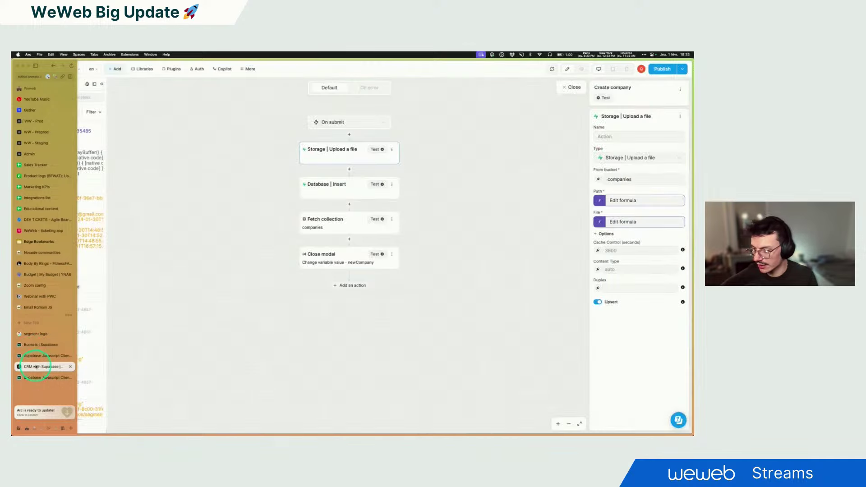
pyautogui.click(320, 191)
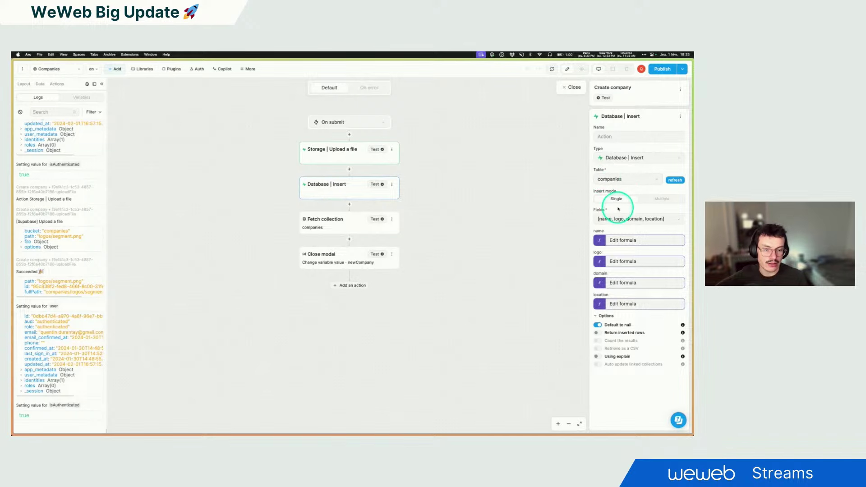
pyautogui.click(630, 242)
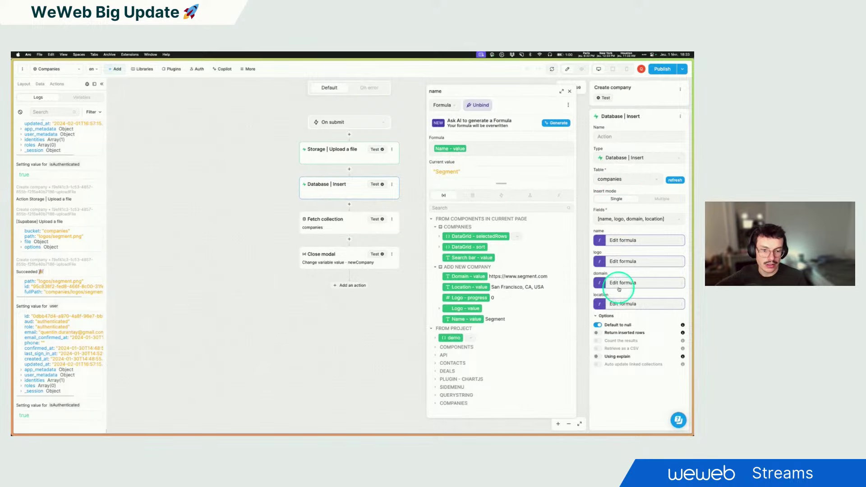
pyautogui.click(620, 305)
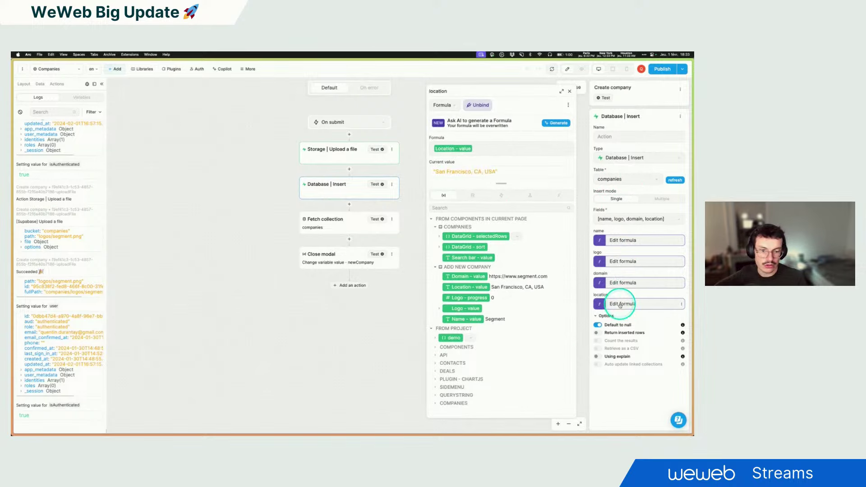
# - Open the insert action's logo formula and examine how the storage URL prefix and Action.result.path form the current value
pyautogui.click(621, 262)
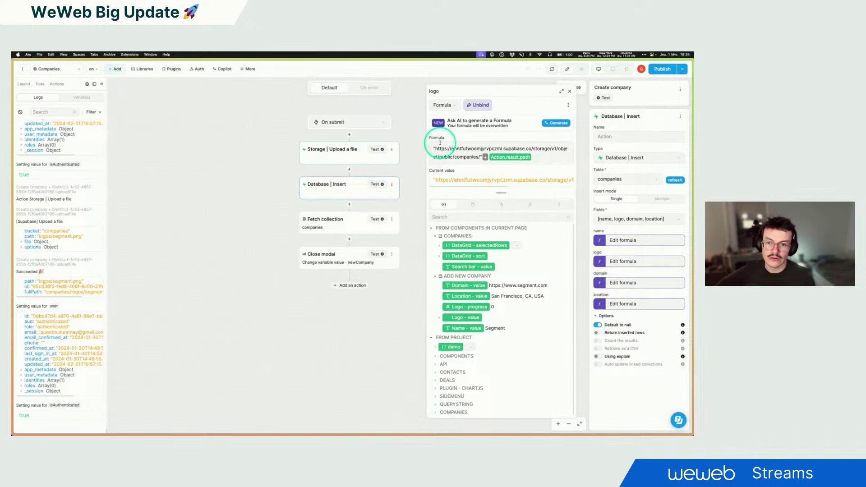
pyautogui.moveTo(435, 148); pyautogui.dragTo(486, 156)
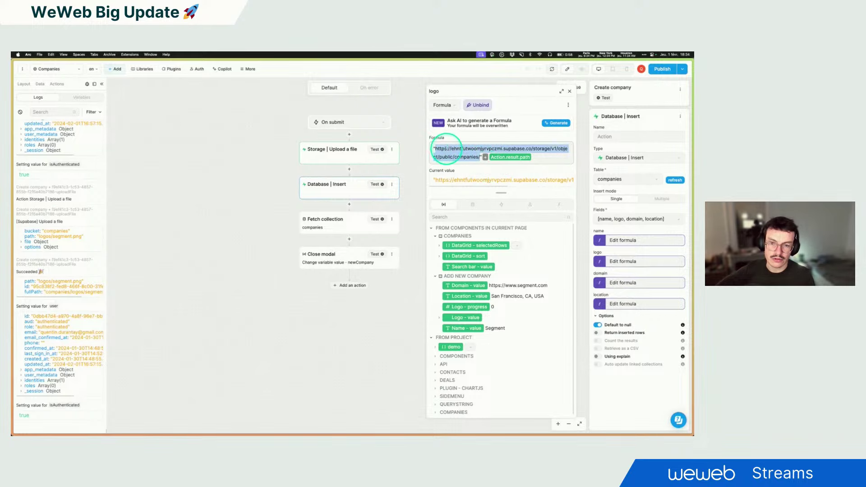
pyautogui.click(436, 150)
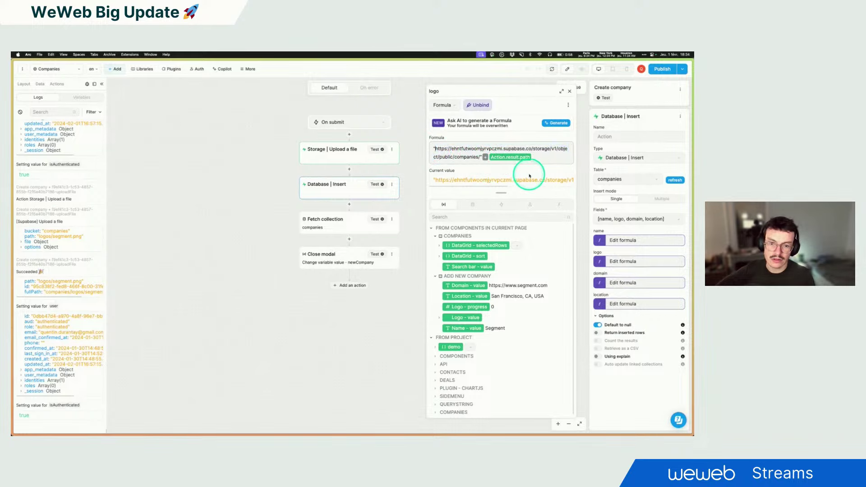
pyautogui.hscroll(3, 547, 181)
pyautogui.hscroll(2, 547, 181)
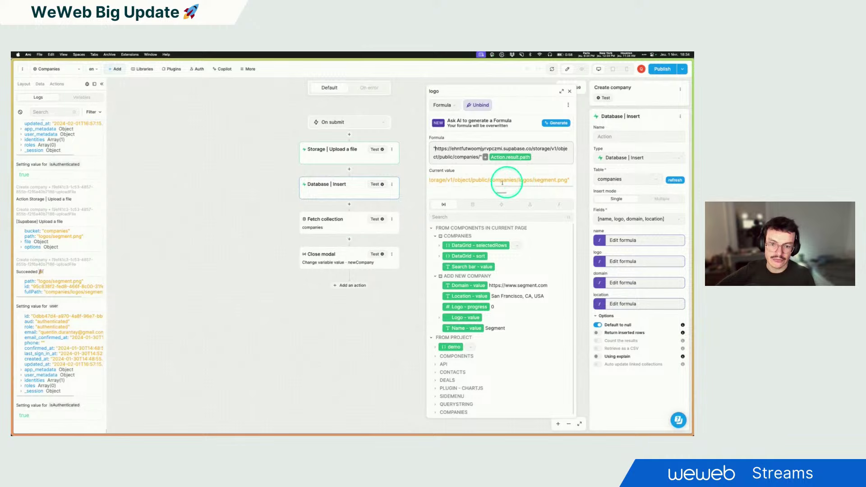
# - Expand the first action's result in the workflow data and compare its path with the URL prefix in the logo formula
pyautogui.click(501, 205)
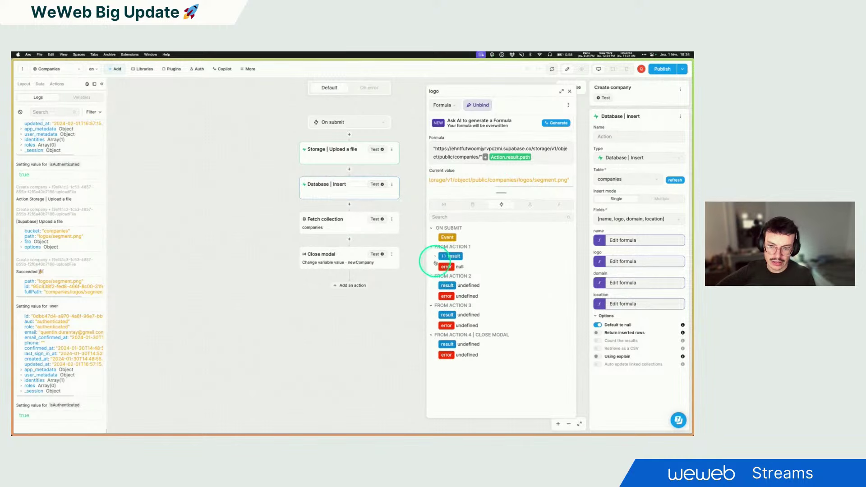
pyautogui.click(435, 257)
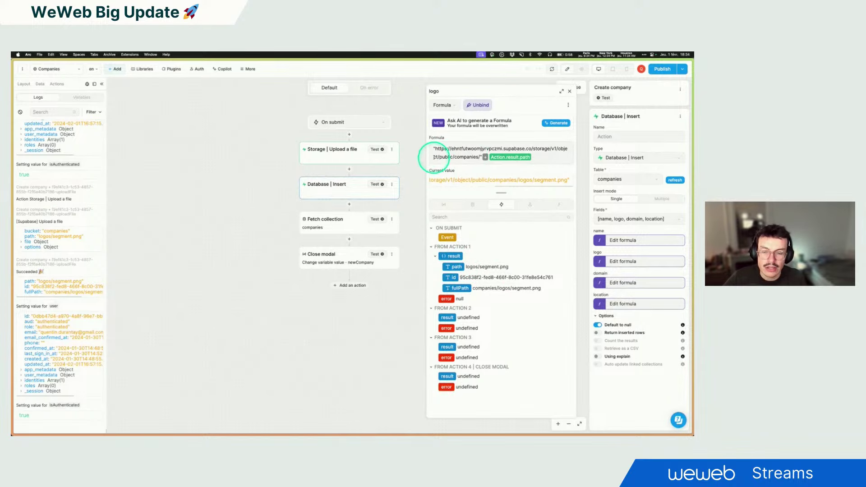
pyautogui.moveTo(434, 148); pyautogui.dragTo(508, 213)
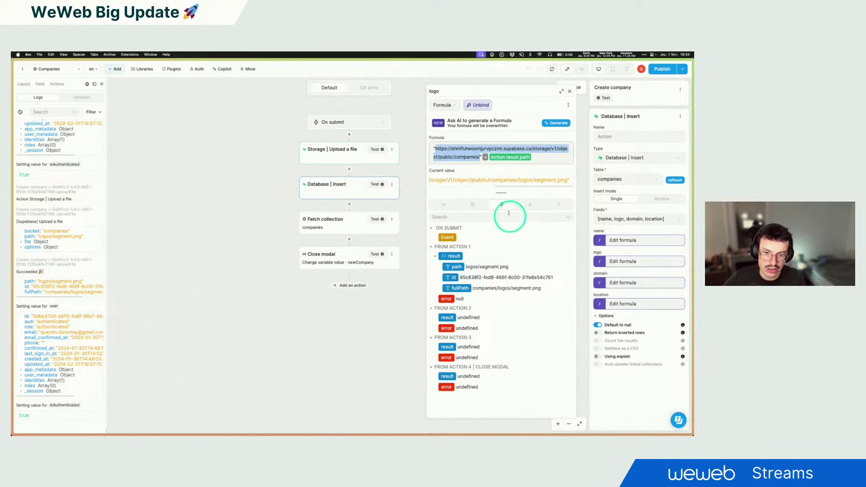
# - Test the Database | Insert action and check the Segment row's logo in Supabase's companies table
pyautogui.click(374, 185)
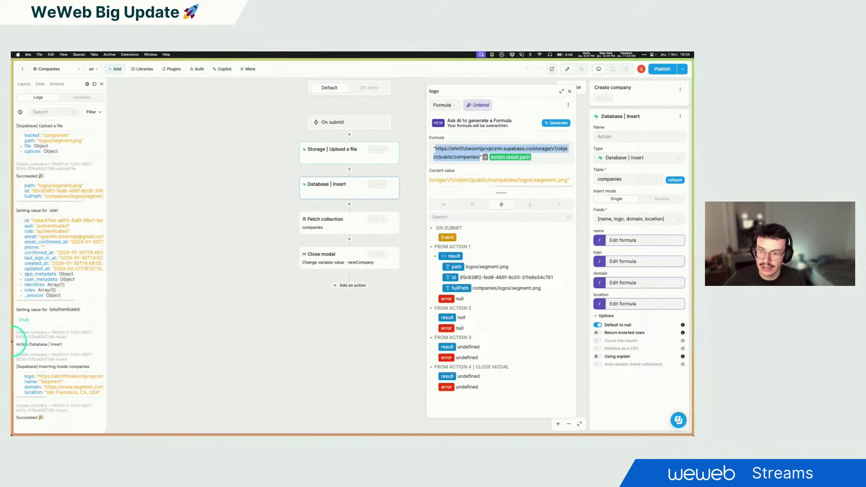
pyautogui.moveTo(38, 349)
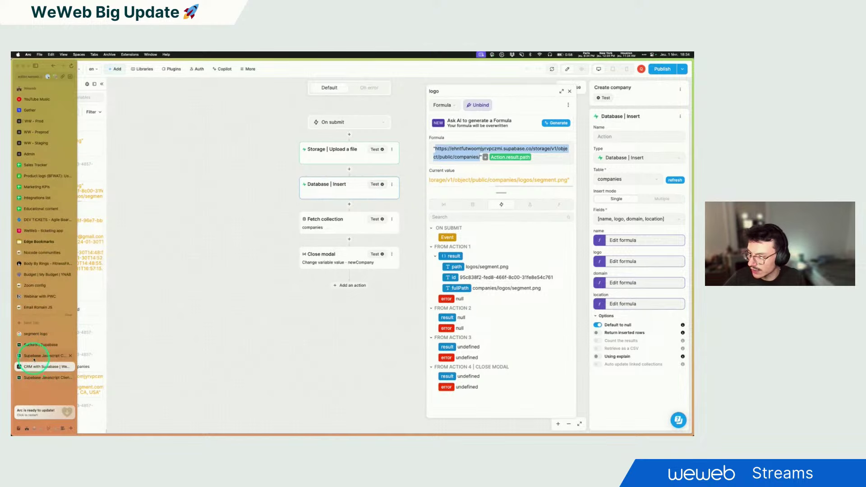
pyautogui.click(38, 345)
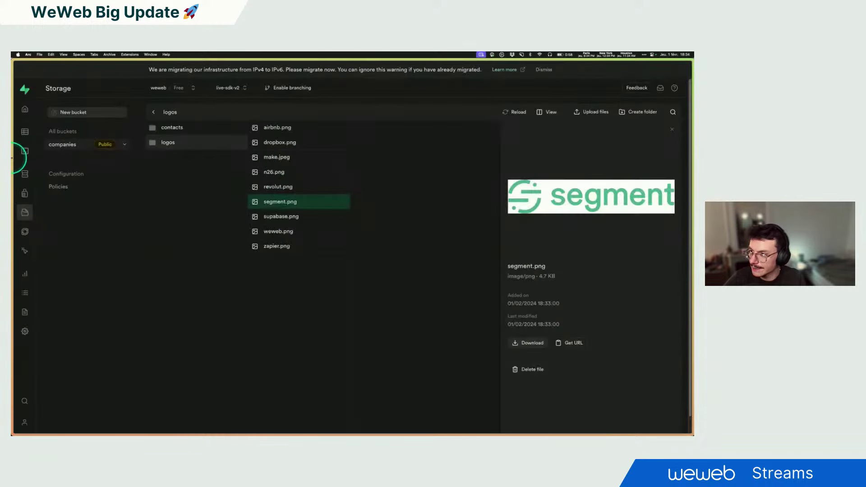
pyautogui.click(25, 131)
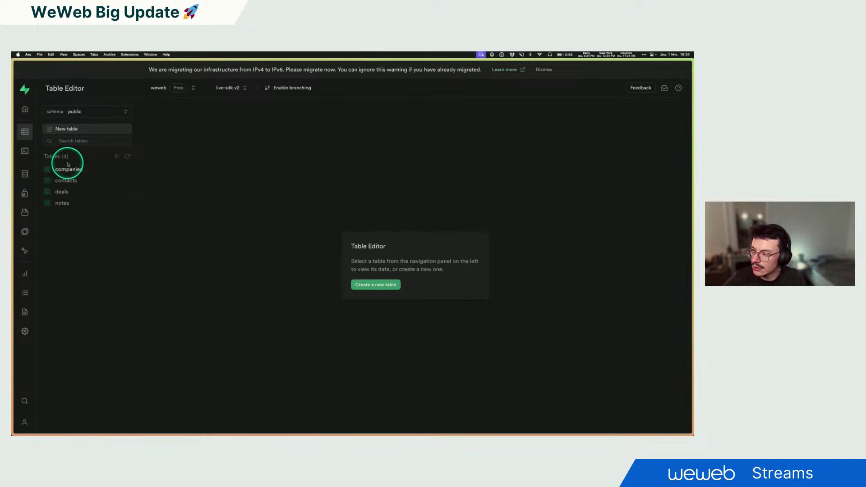
pyautogui.click(66, 172)
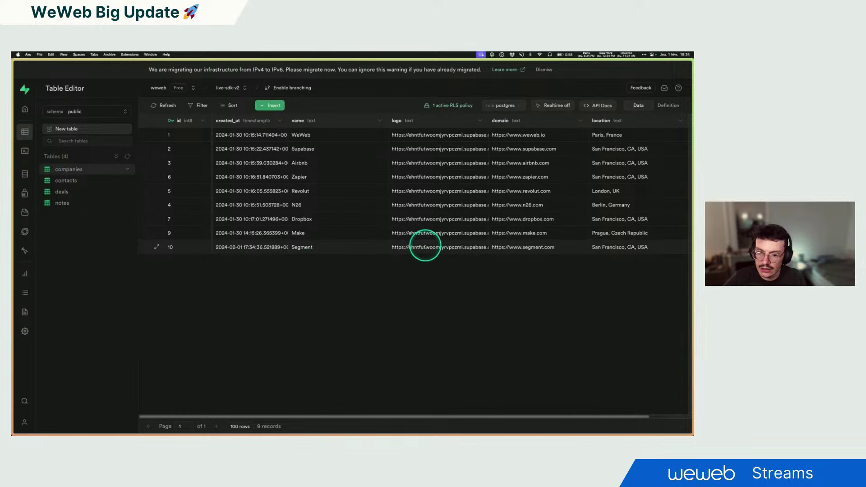
pyautogui.click(450, 248)
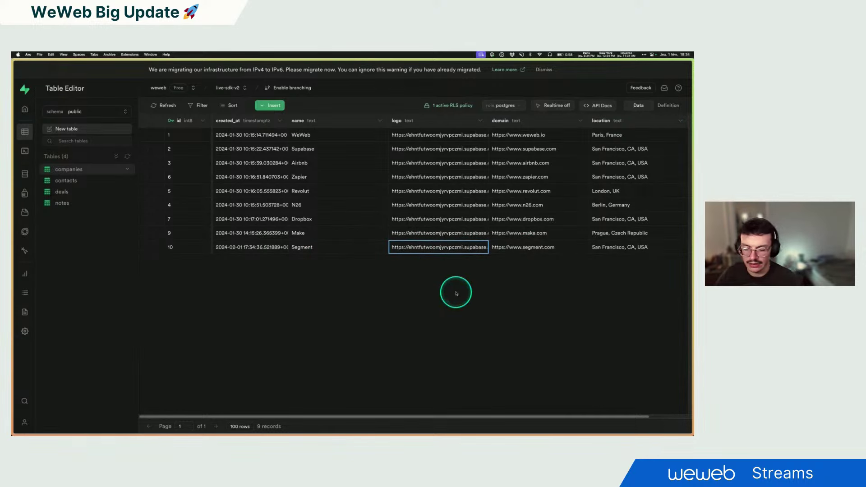
# - Return to the WeWeb editor, test the Fetch collection and Close modal actions, and preview the Companies page
pyautogui.moveTo(15, 246)
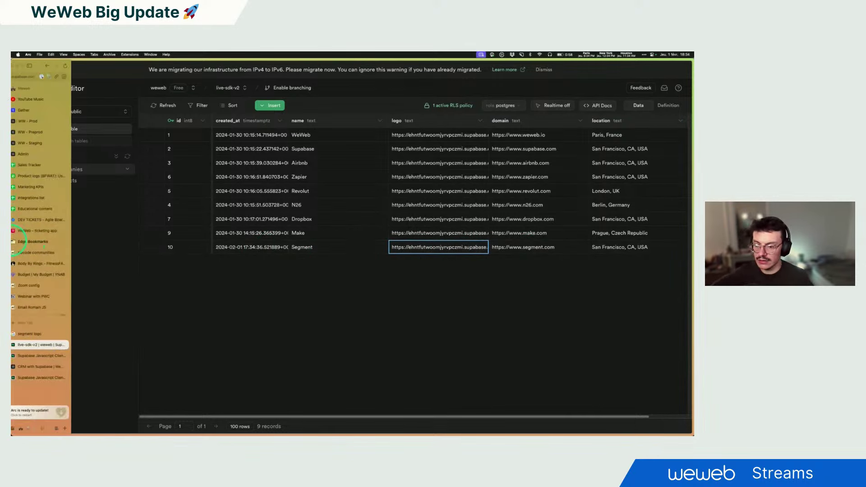
pyautogui.click(40, 366)
pyautogui.click(376, 219)
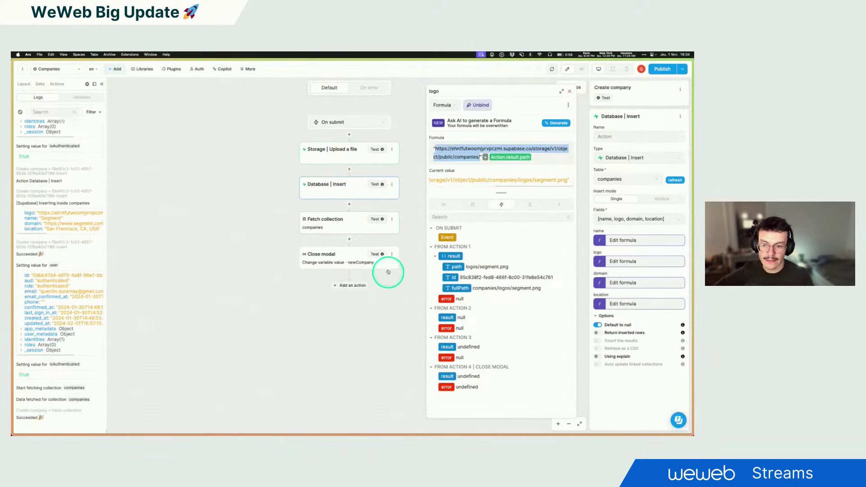
pyautogui.click(559, 97)
pyautogui.click(582, 70)
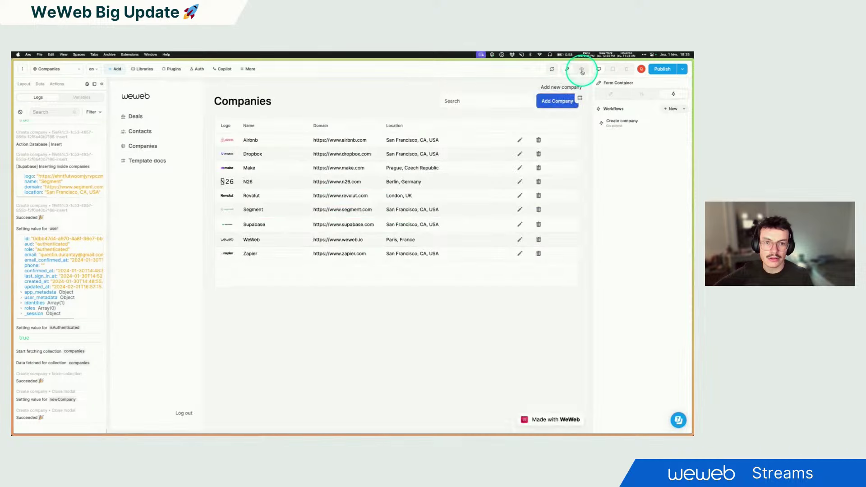
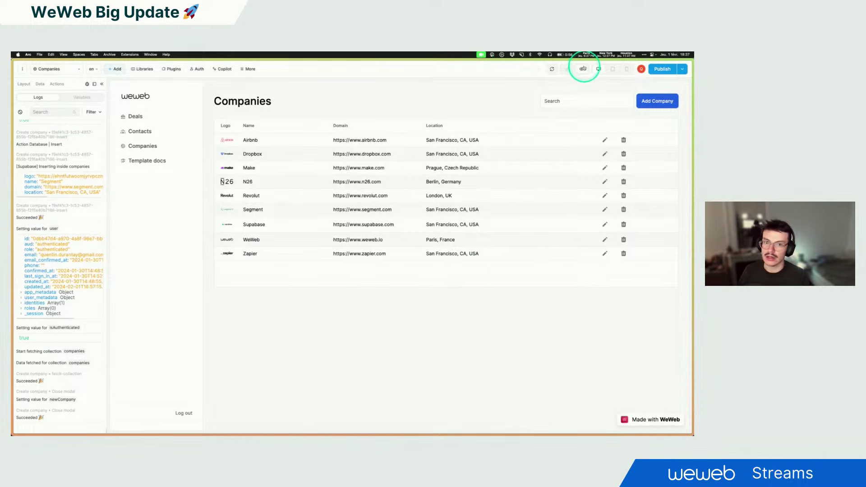
# - Leave the page preview and open the Resource Center to view the available help options
pyautogui.click(583, 68)
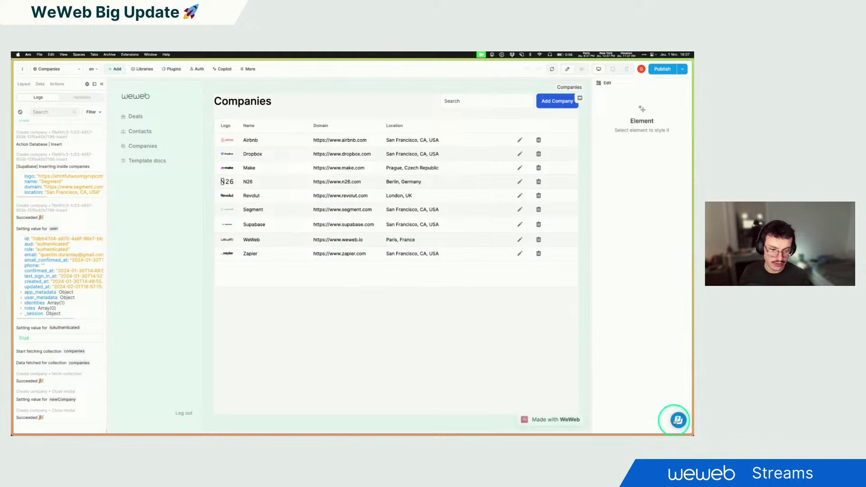
pyautogui.click(676, 420)
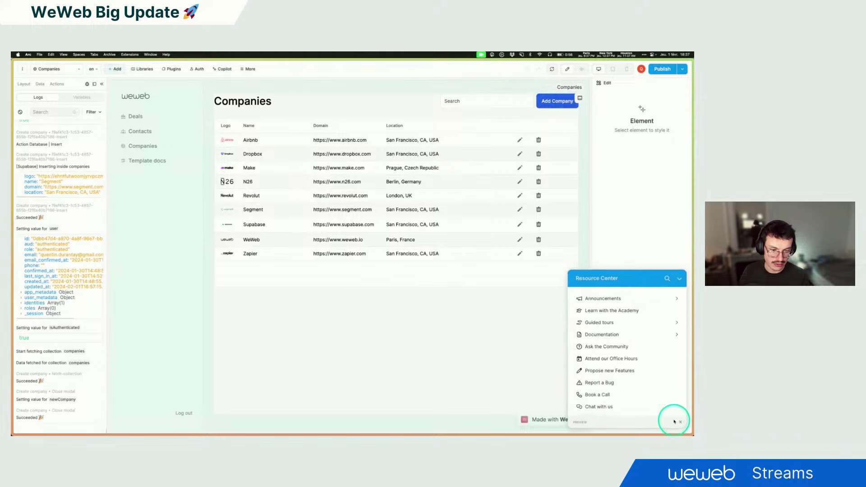
# - View the Office Hours information from the Resource Center, then dismiss it
pyautogui.click(610, 357)
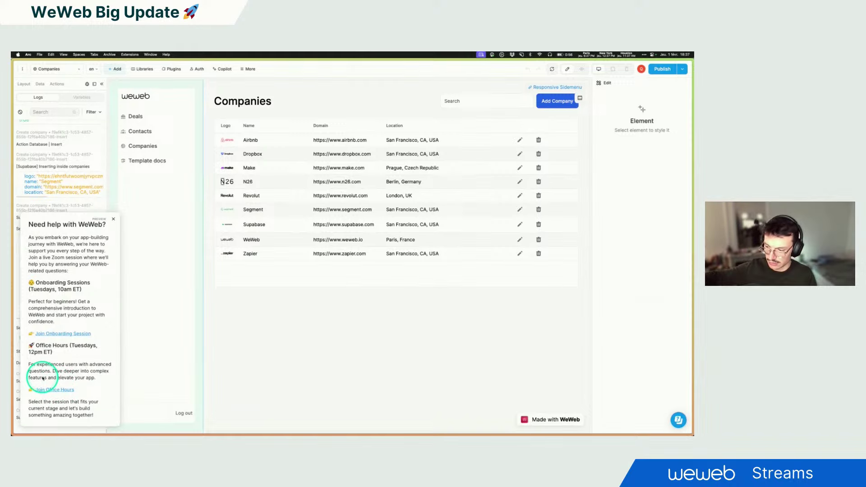
pyautogui.click(113, 219)
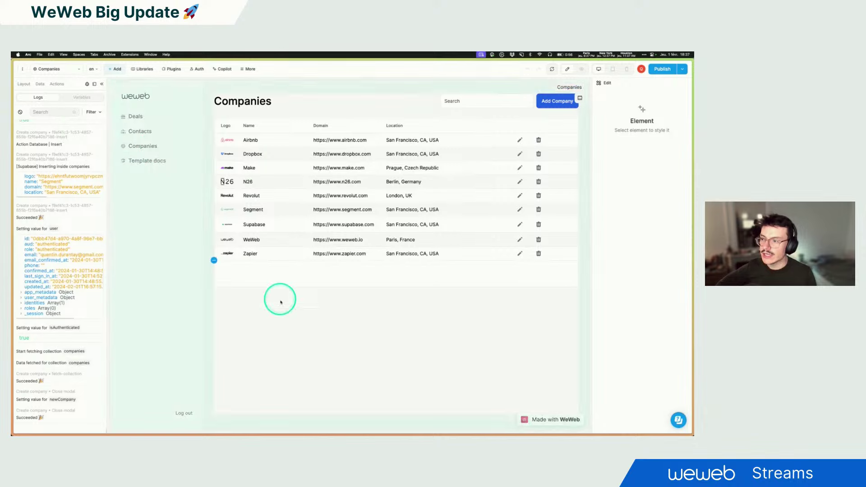
# - Open the Login page and inspect the Sign In | Email and Password action in the form container's Login workflow
pyautogui.click(66, 71)
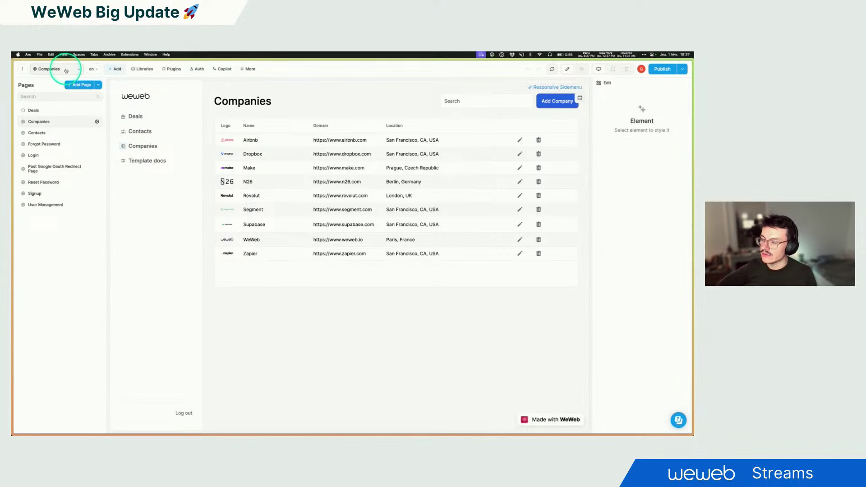
pyautogui.click(40, 155)
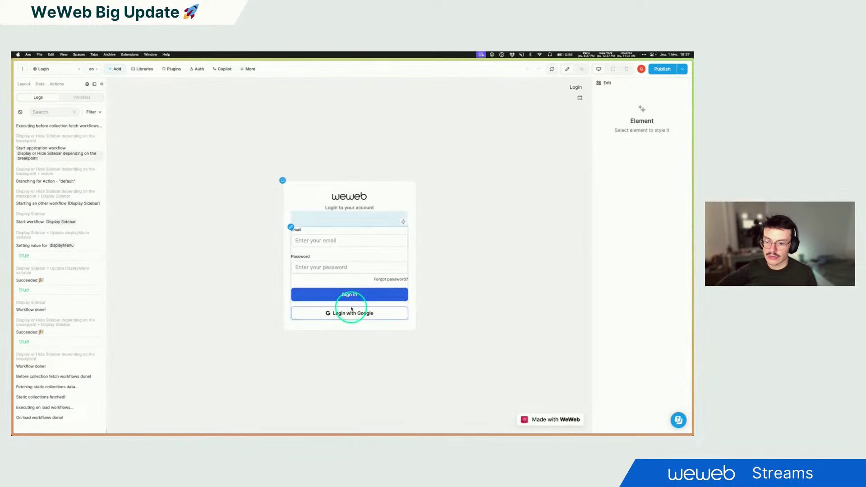
pyautogui.click(290, 228)
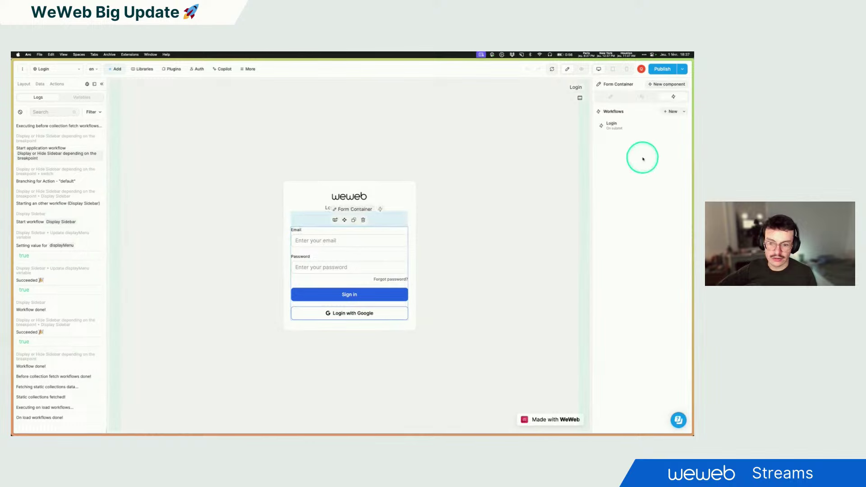
pyautogui.click(636, 127)
pyautogui.click(320, 161)
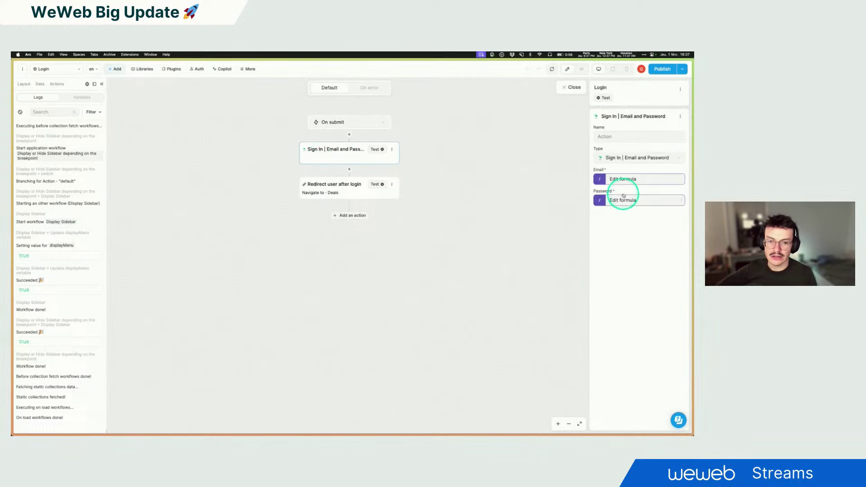
# - Browse the Supabase Auth action types available for the Login workflow's sign-in action
pyautogui.click(630, 156)
pyautogui.scroll(-10, 635, 303)
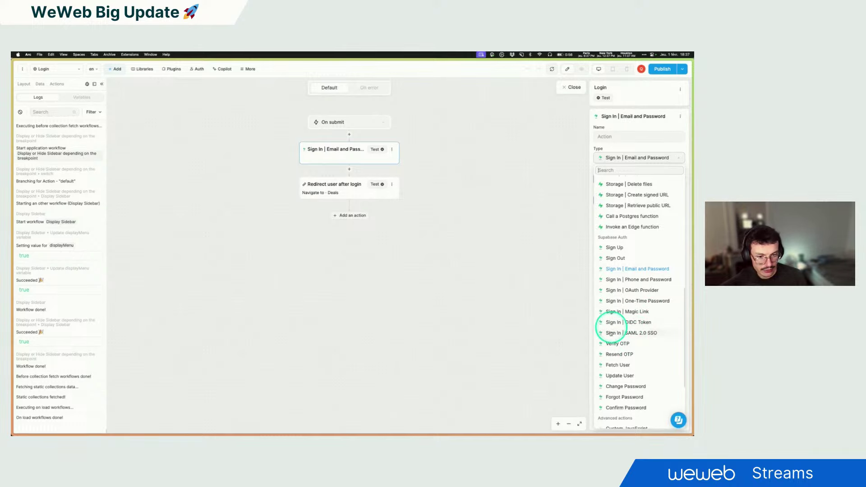
pyautogui.scroll(-1, 629, 352)
pyautogui.scroll(-2, 630, 351)
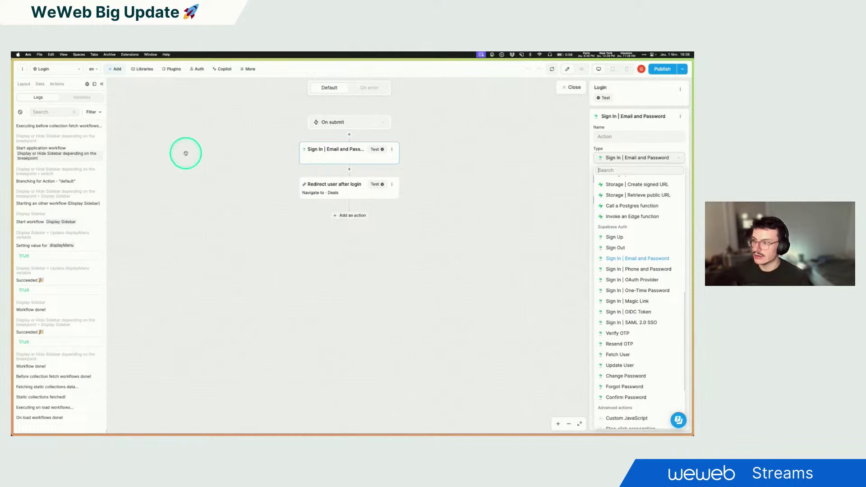
# - Show the project variables and expand the _session object of the Supabase Auth user variable
pyautogui.click(77, 97)
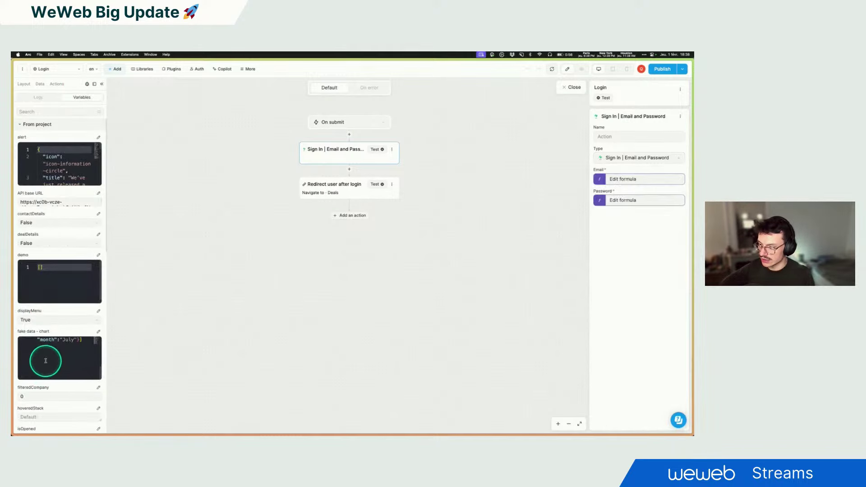
pyautogui.scroll(1, 34, 423)
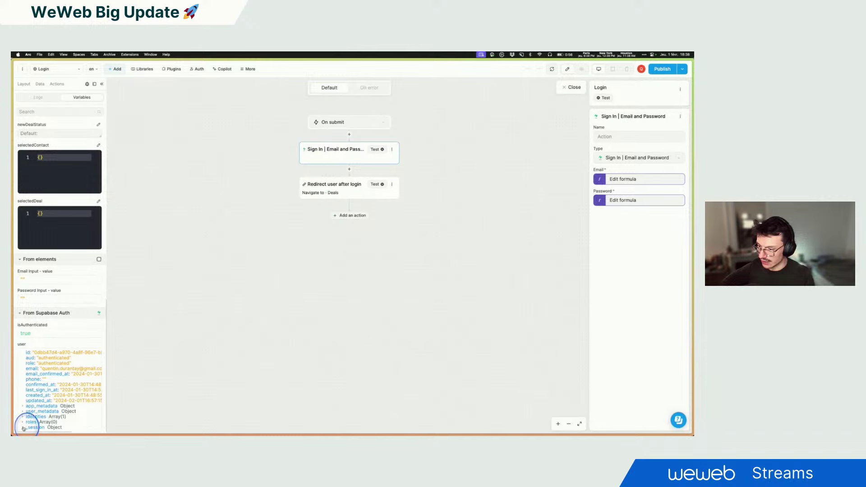
pyautogui.click(23, 428)
pyautogui.scroll(-2, 39, 406)
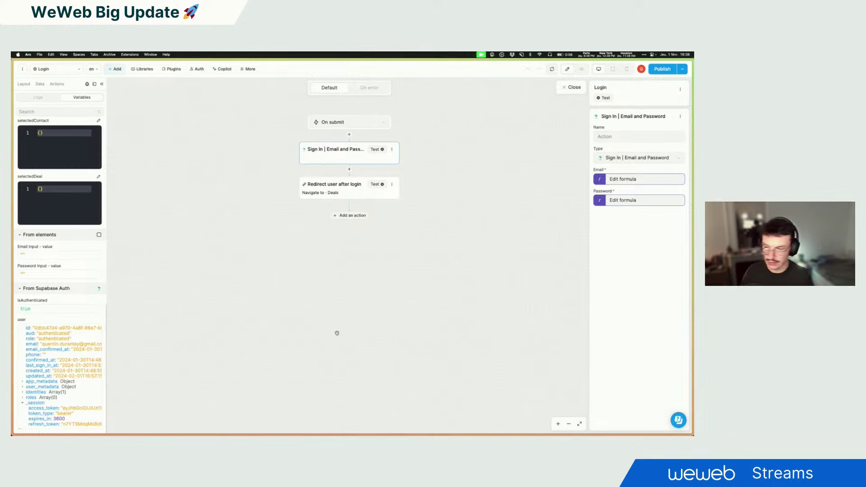
# - Close the Login workflow and open the Sign In | OAuth Provider action of the Login with Google workflow
pyautogui.click(571, 87)
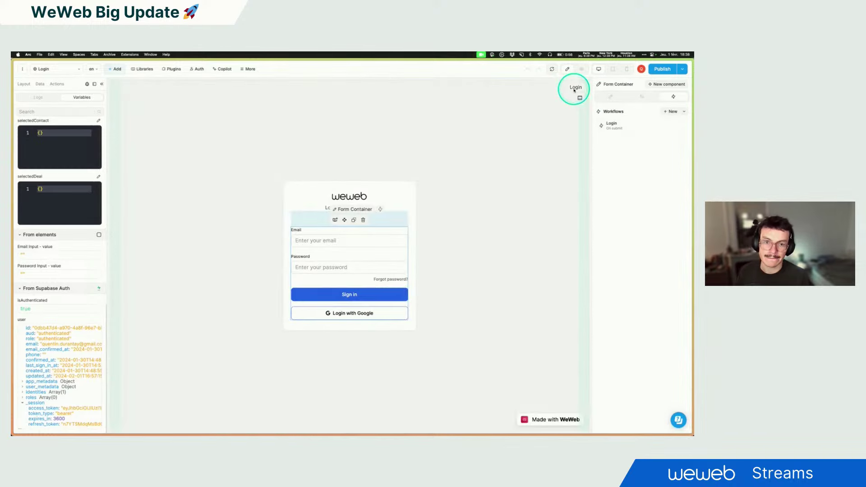
pyautogui.click(623, 126)
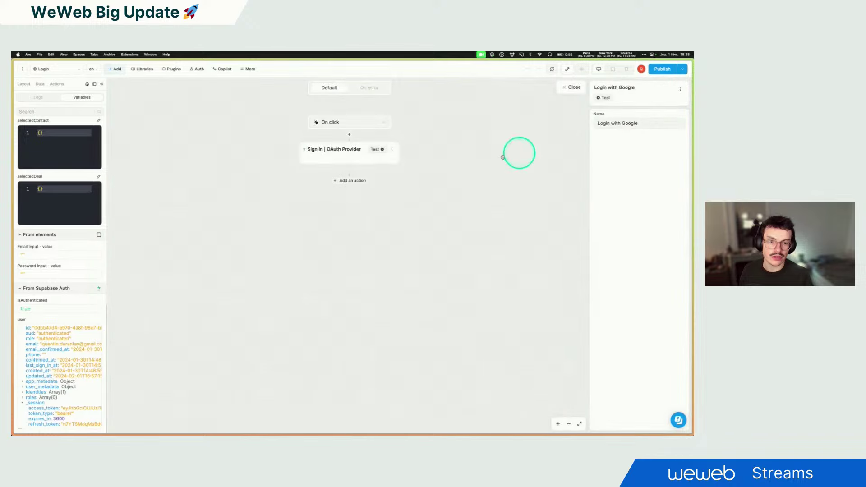
pyautogui.click(341, 151)
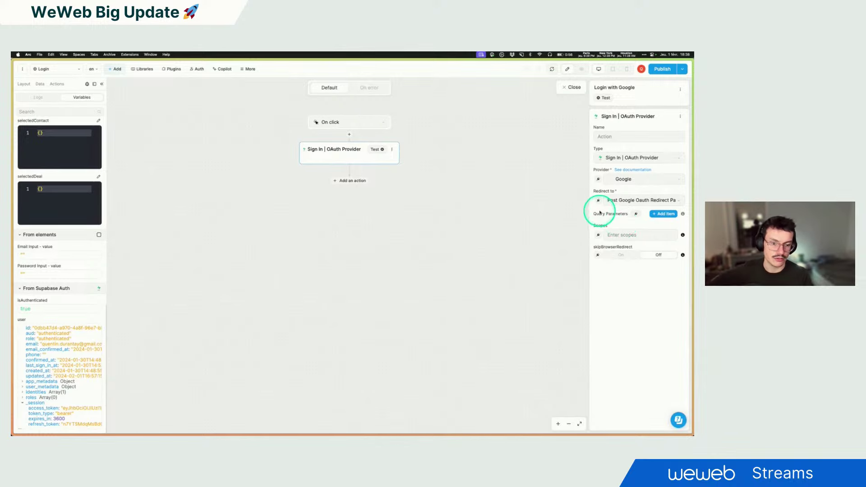
# - Review the available action types and OAuth providers for the Login with Google action, keeping Google as the provider
pyautogui.click(630, 158)
pyautogui.scroll(-10, 645, 352)
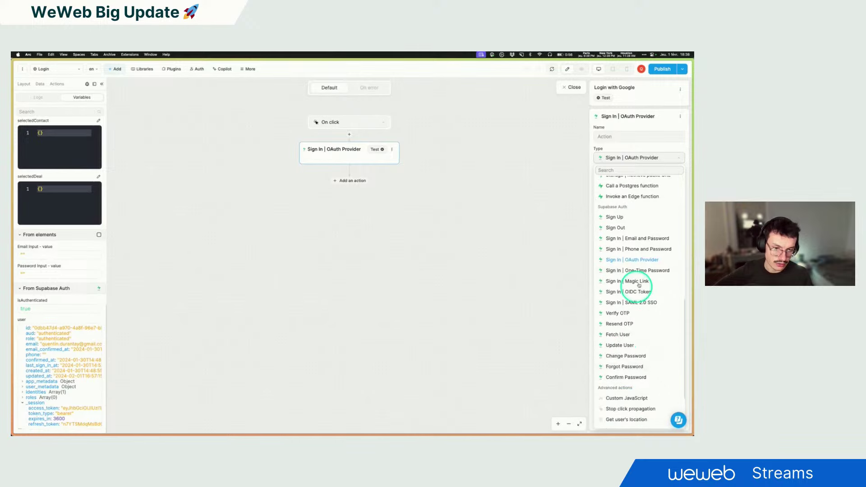
pyautogui.click(627, 158)
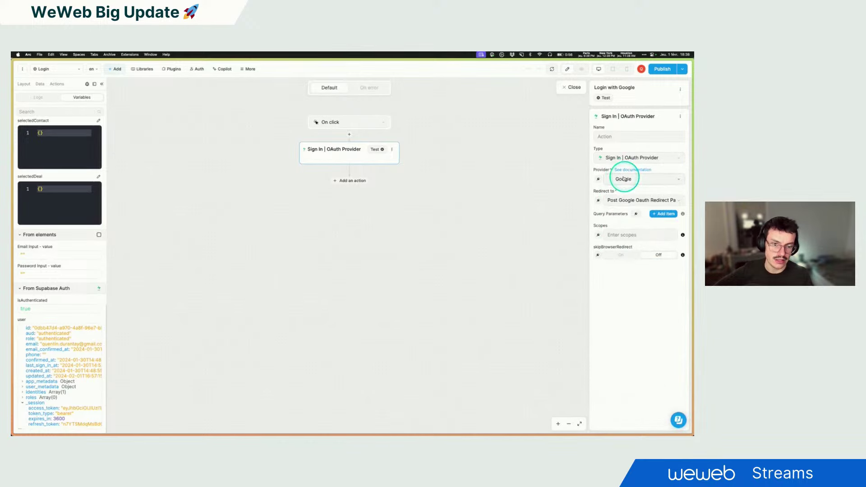
pyautogui.click(624, 180)
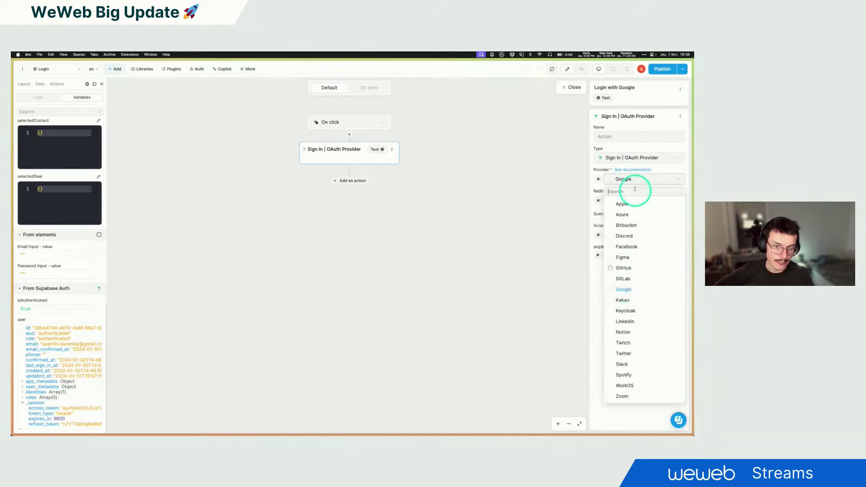
pyautogui.click(576, 175)
# - Switch to Supabase and view the project's Authentication users
pyautogui.moveTo(26, 347)
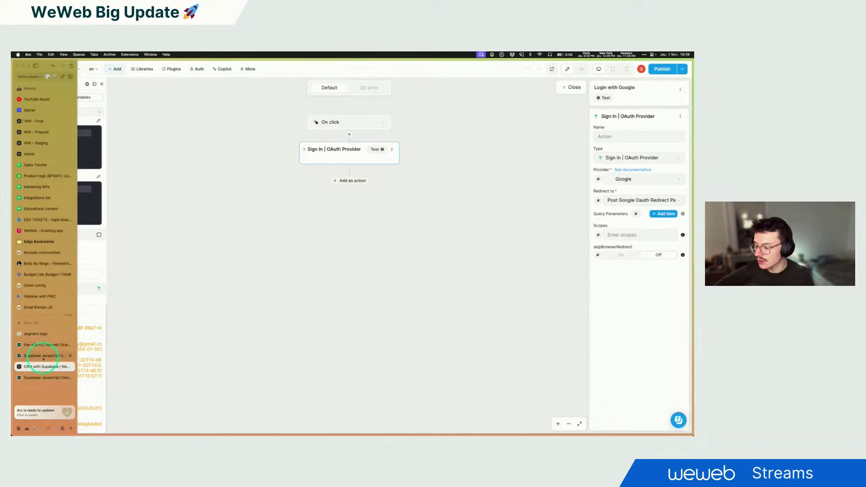
pyautogui.click(41, 345)
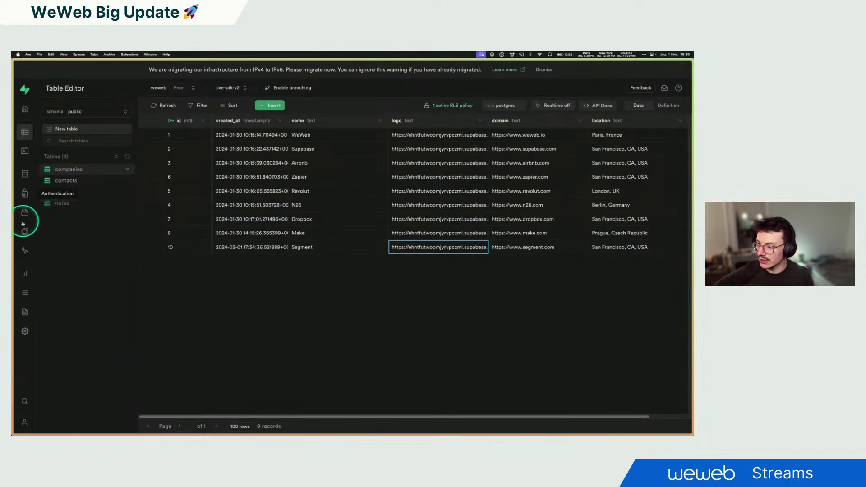
pyautogui.click(25, 193)
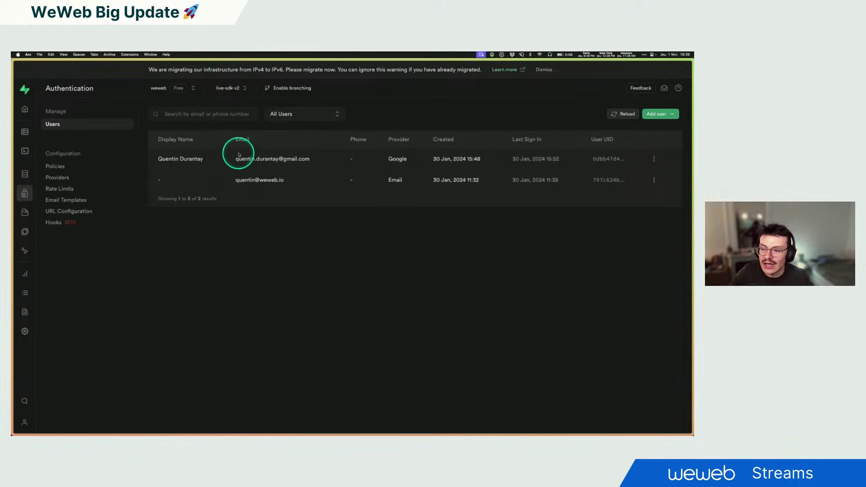
# - Open Supabase's Auth Providers list, check the Google provider's settings and collapse them again
pyautogui.click(60, 178)
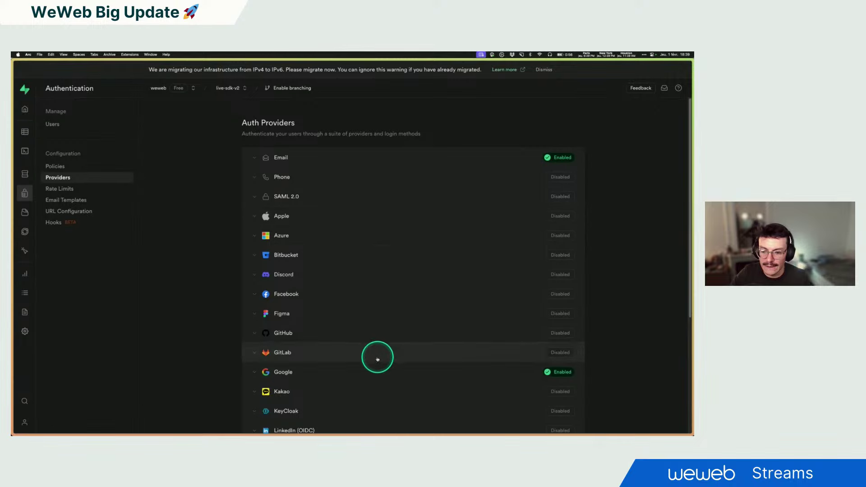
pyautogui.click(356, 368)
pyautogui.scroll(-1, 343, 367)
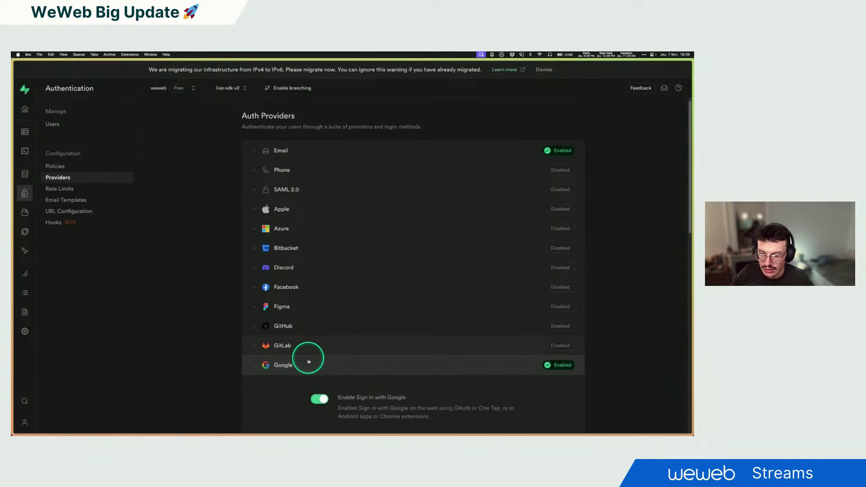
pyautogui.scroll(-2, 311, 356)
pyautogui.click(303, 276)
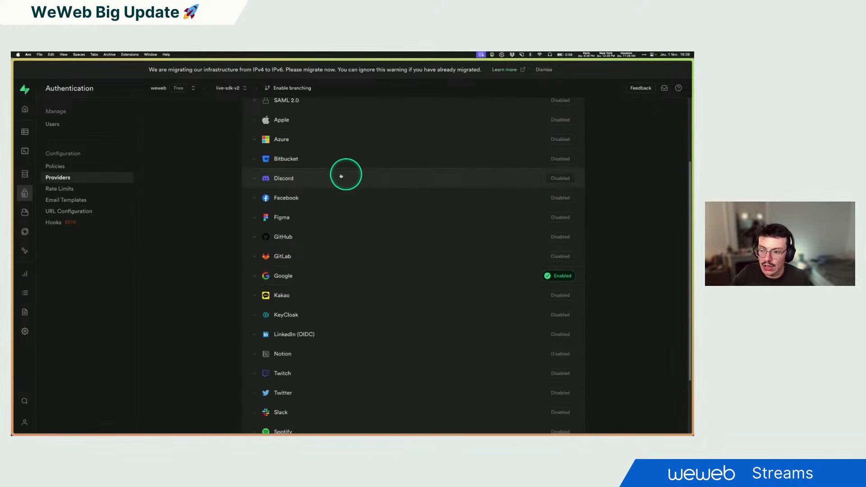
pyautogui.scroll(2, 353, 361)
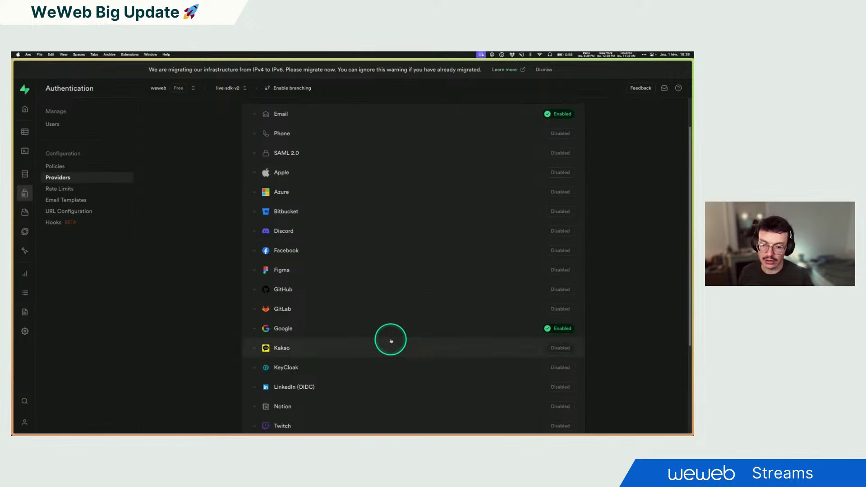
# - Return to the WeWeb editor, close the workflow, preview the Login page and log in with the Gmail Google account
pyautogui.moveTo(21, 274)
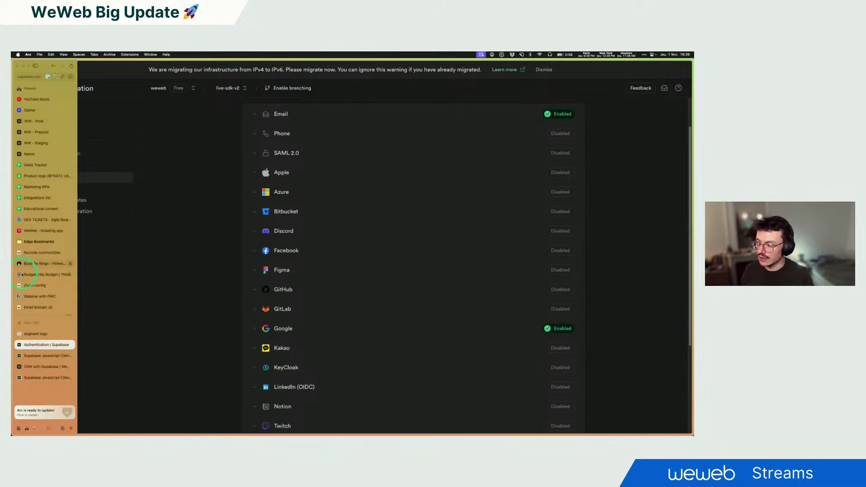
pyautogui.click(38, 368)
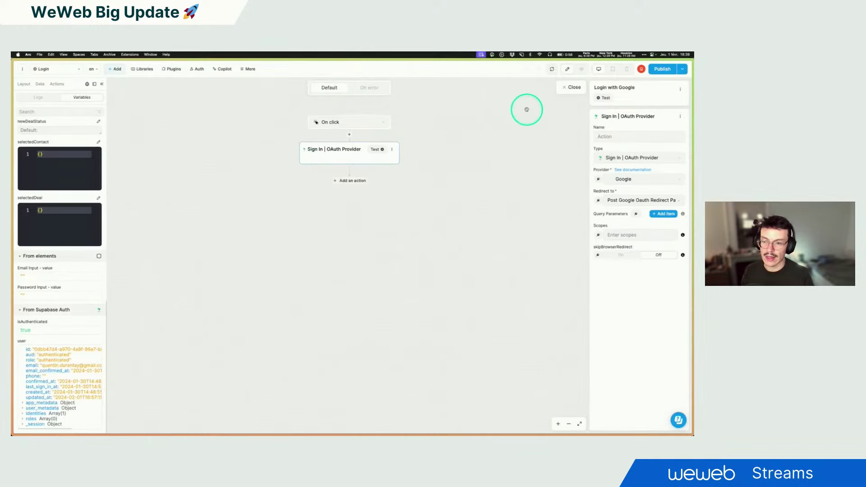
pyautogui.click(572, 87)
pyautogui.click(582, 69)
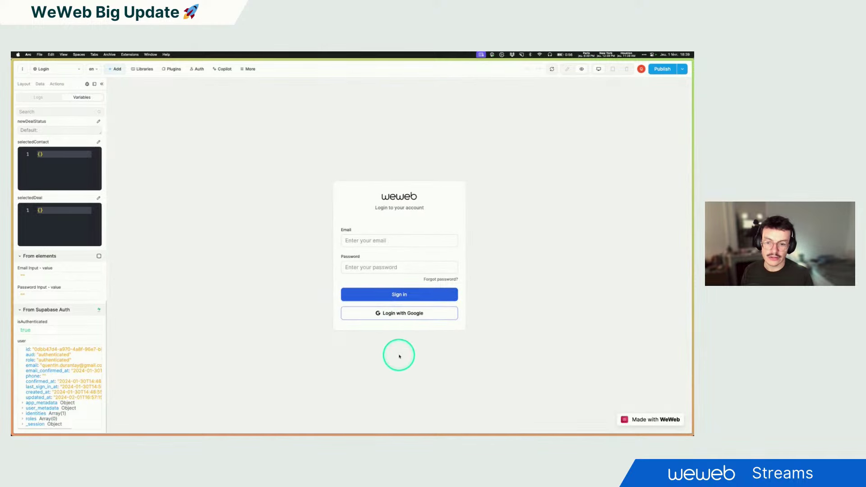
pyautogui.click(403, 320)
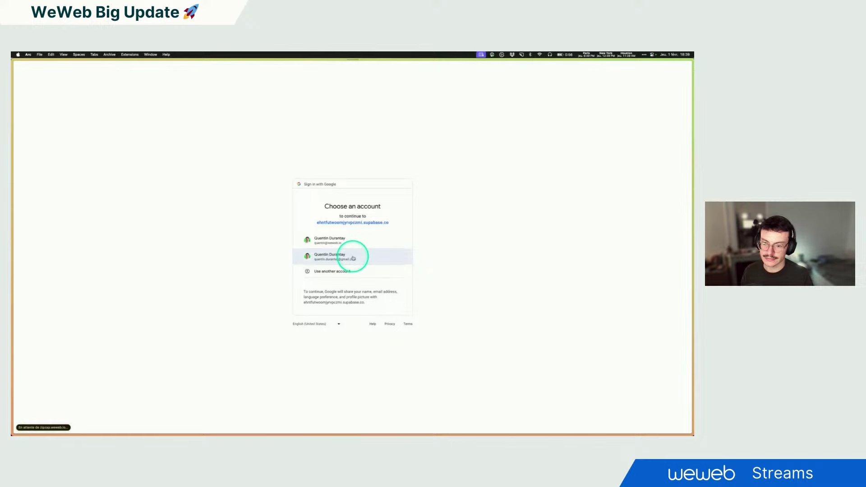
pyautogui.click(354, 258)
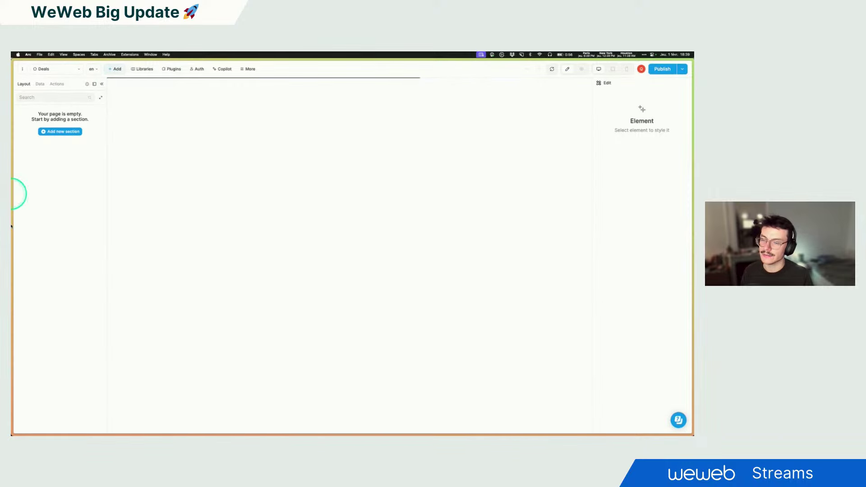
# - Show the project variables on the Deals page and check the signed-in user's details under Supabase Auth
pyautogui.click(87, 84)
pyautogui.click(82, 96)
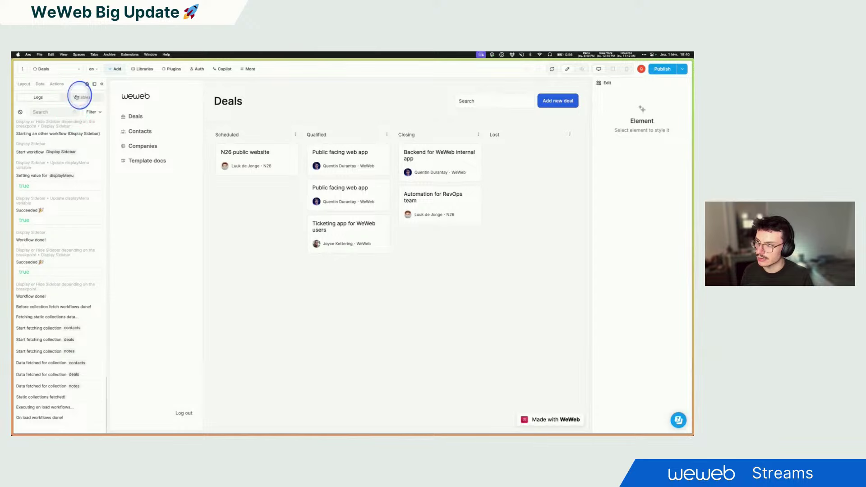
pyautogui.scroll(-10, 100, 411)
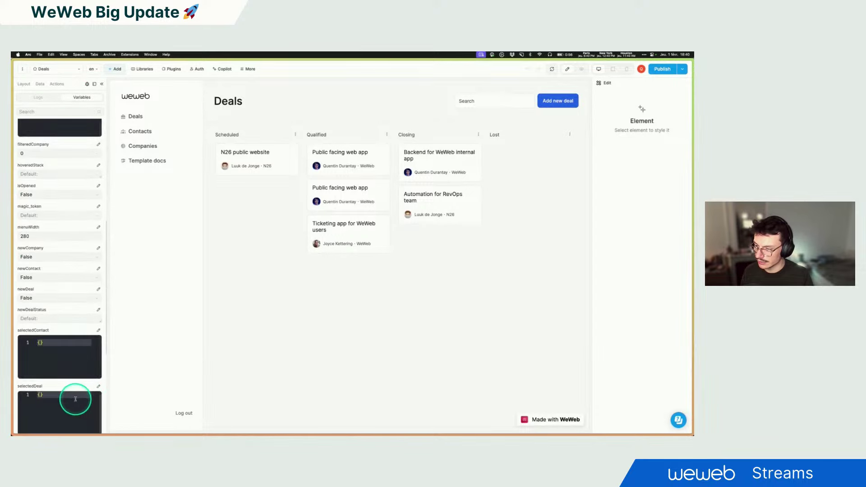
pyautogui.scroll(3, 68, 413)
pyautogui.scroll(-4, 68, 413)
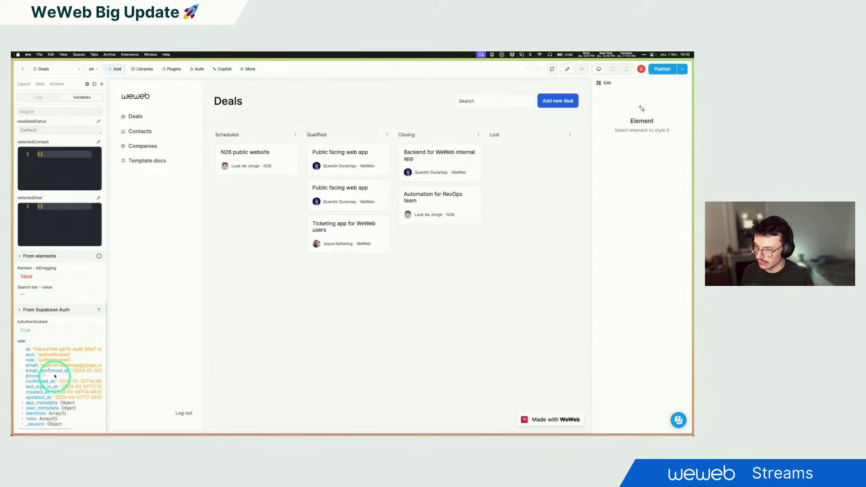
pyautogui.hscroll(2, 52, 363)
pyautogui.hscroll(2, 52, 365)
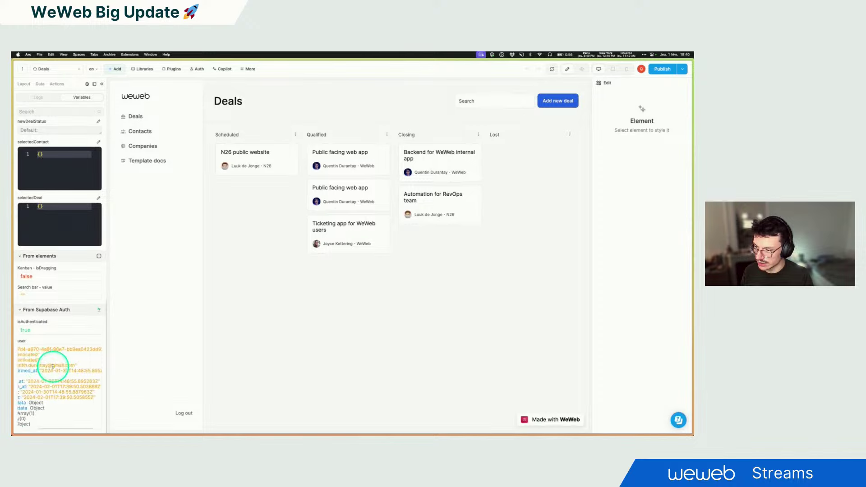
# - Open the Login page in preview and log in through Google with the company account instead of the Gmail one
pyautogui.click(45, 69)
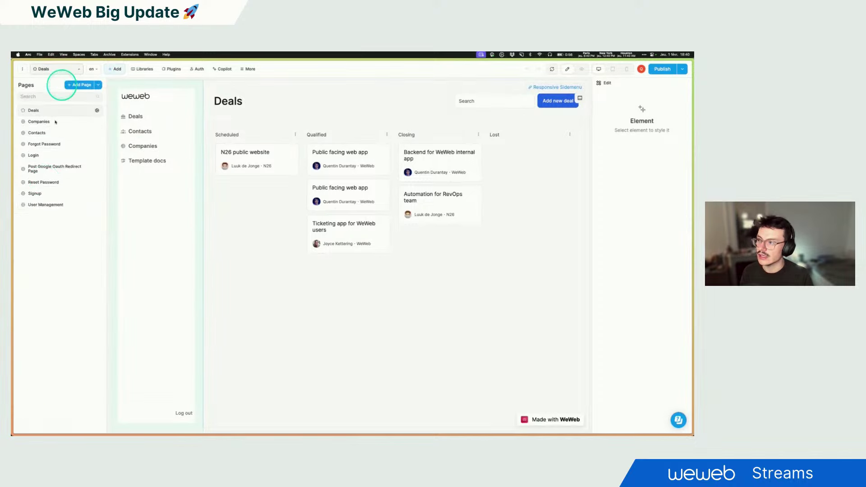
pyautogui.click(39, 152)
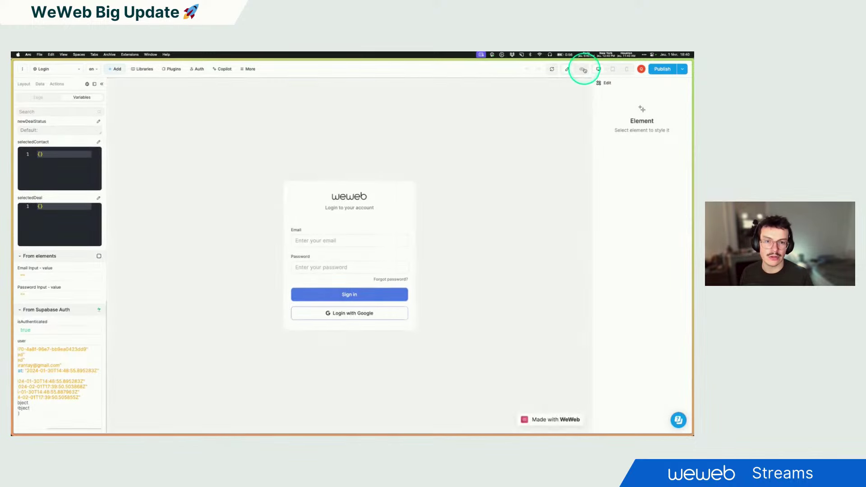
pyautogui.click(582, 69)
pyautogui.click(416, 315)
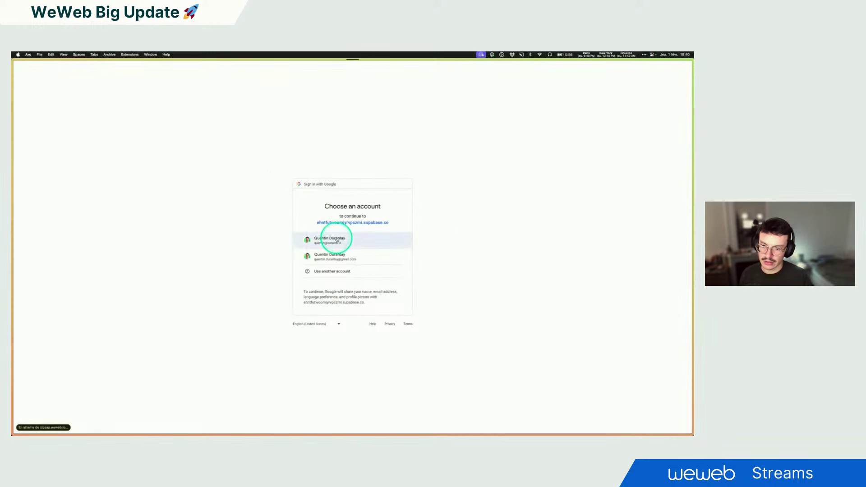
pyautogui.click(335, 239)
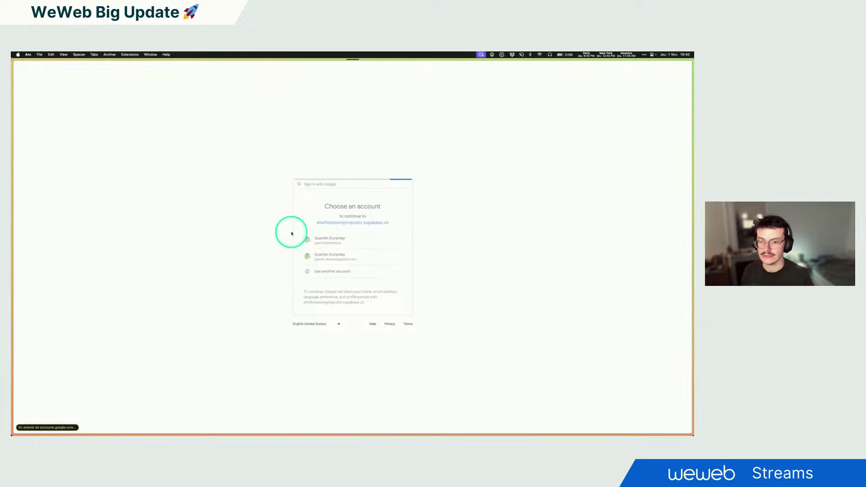
pyautogui.click(377, 296)
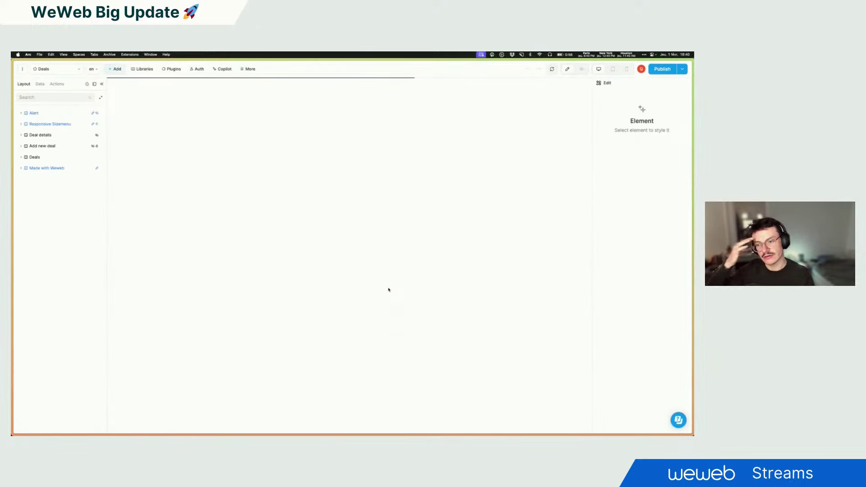
# - Show the project variables on the Deals page and check the signed-in user's email under Supabase Auth
pyautogui.click(134, 211)
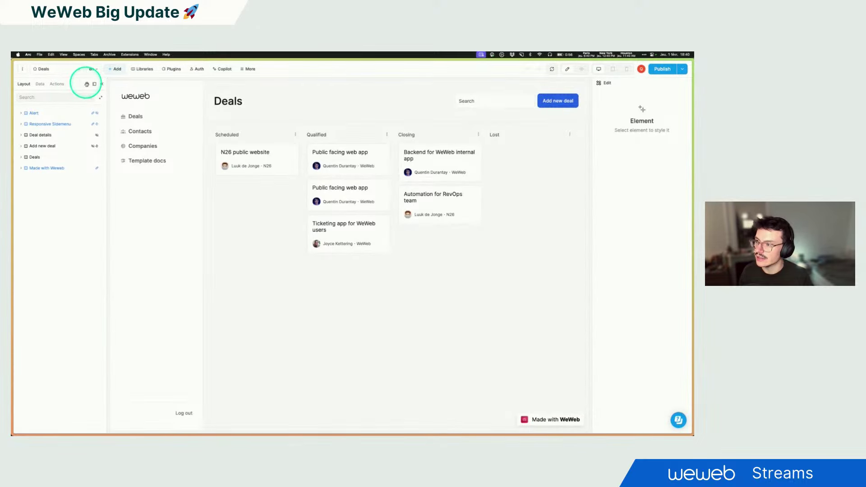
pyautogui.click(87, 84)
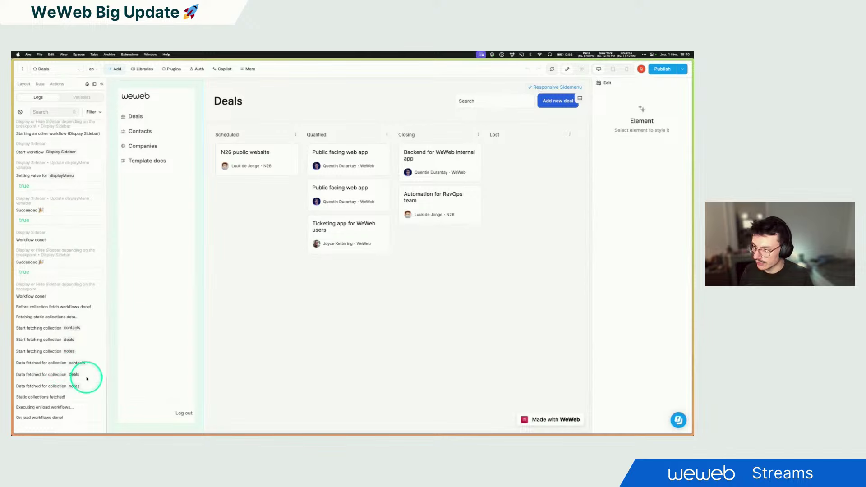
pyautogui.click(81, 97)
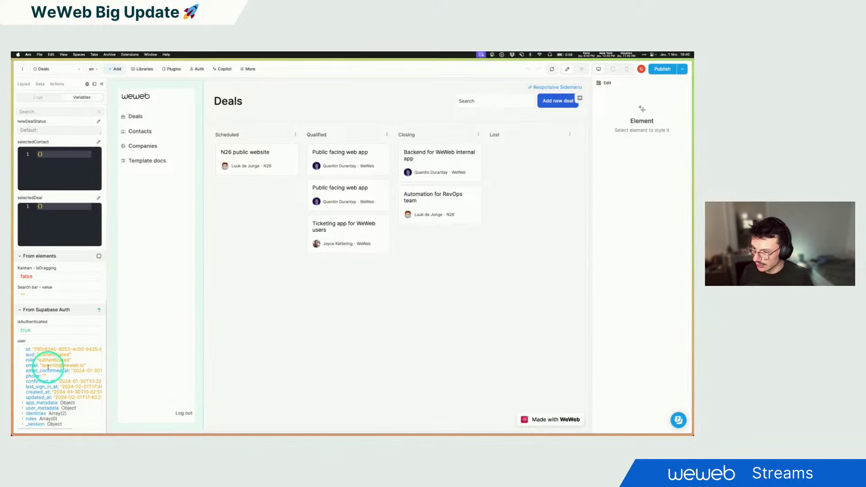
pyautogui.moveTo(45, 365); pyautogui.dragTo(80, 366)
pyautogui.click(78, 364)
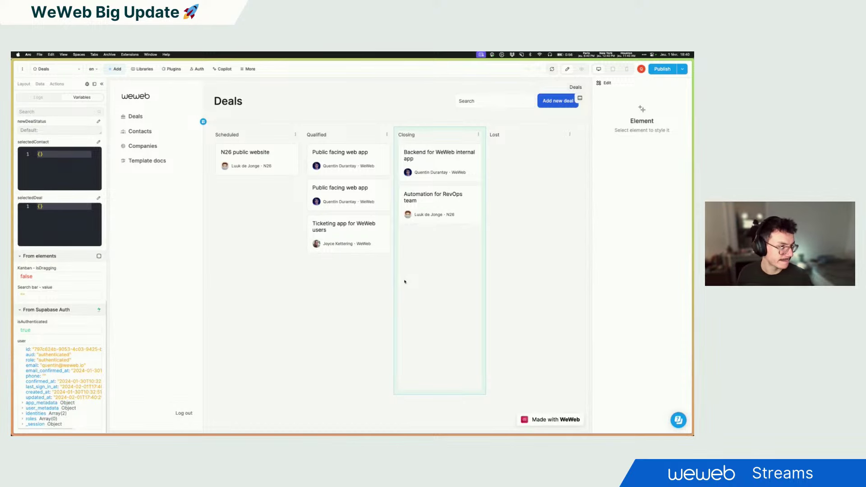
pyautogui.click(429, 280)
pyautogui.click(547, 323)
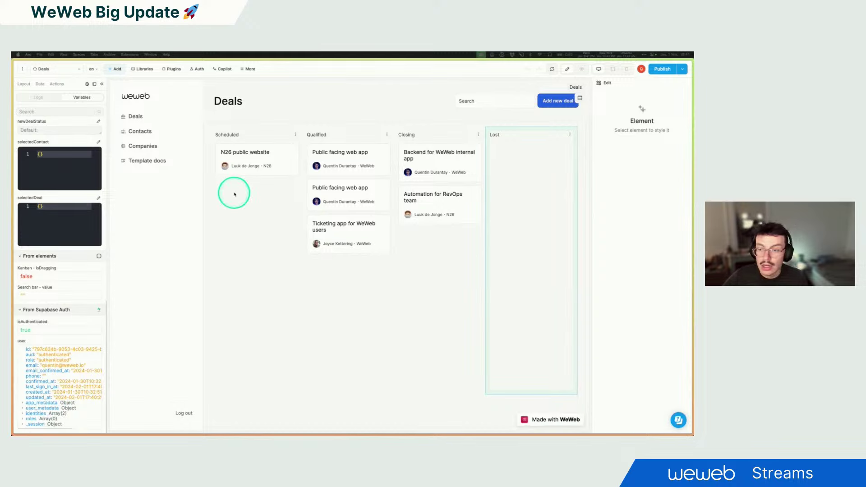
# - Examine the Navigate to action in the Redirect to home page workflow of the Post Google Oauth Redirect Page, and close its settings
pyautogui.click(60, 69)
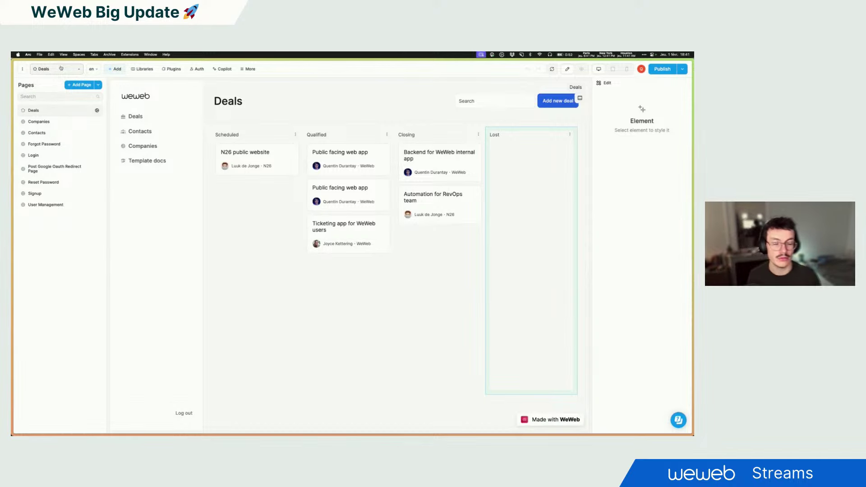
pyautogui.click(97, 169)
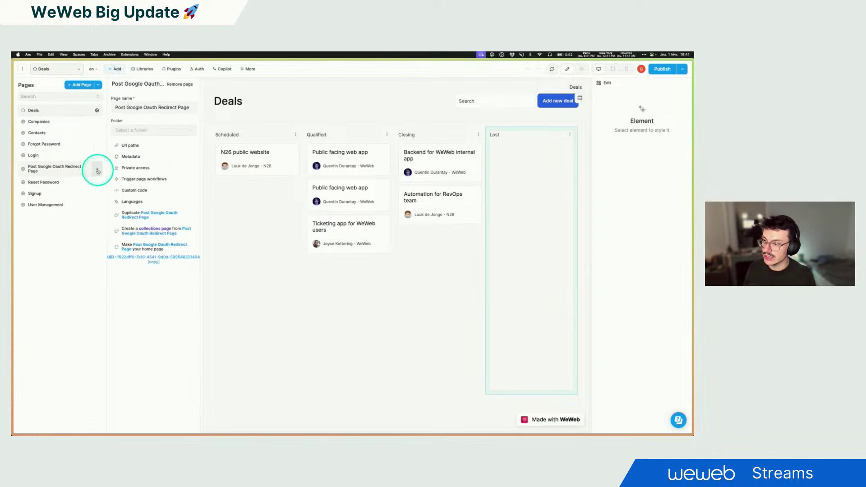
pyautogui.click(149, 180)
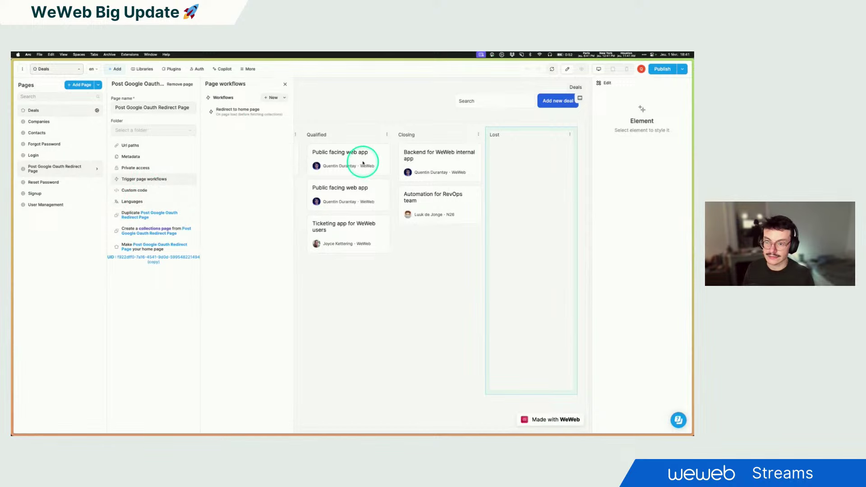
pyautogui.click(245, 111)
pyautogui.click(336, 154)
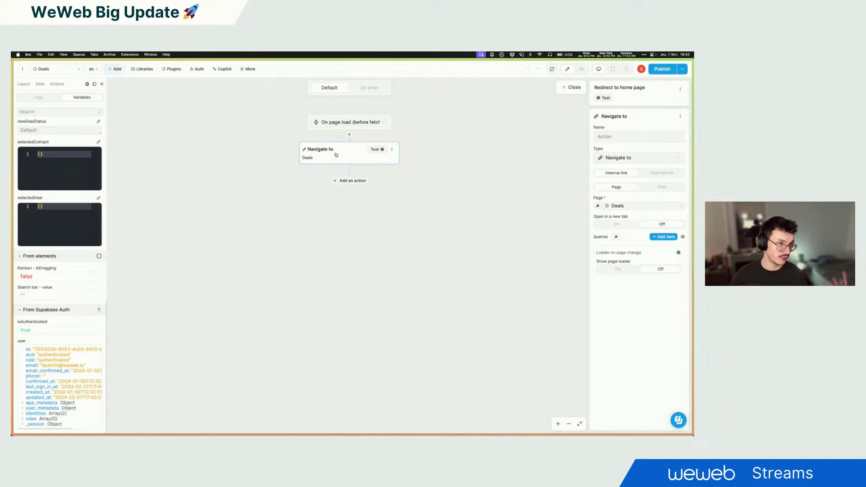
pyautogui.click(337, 154)
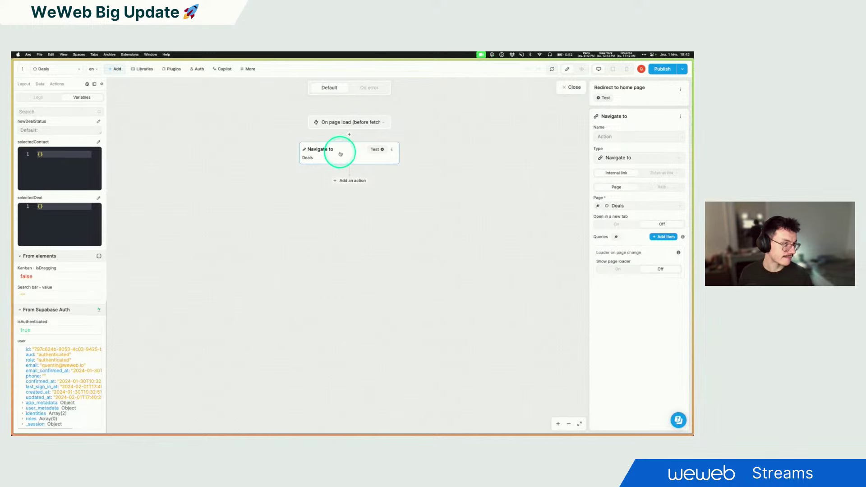
pyautogui.click(573, 87)
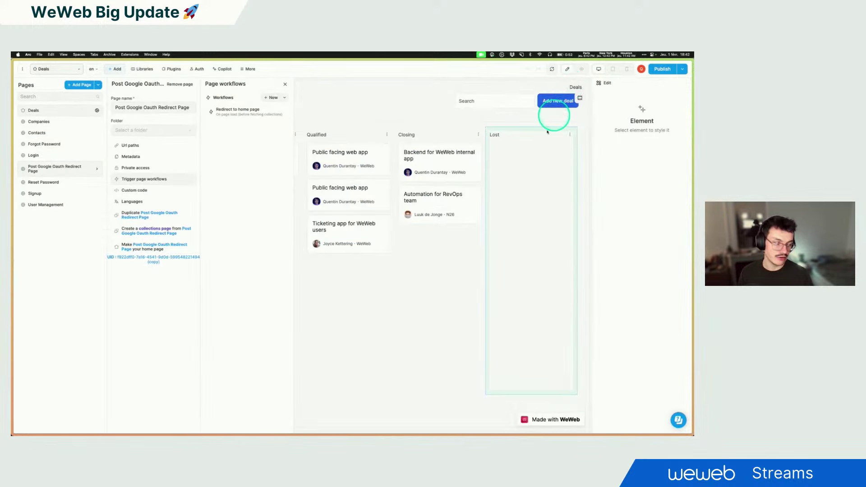
pyautogui.click(492, 210)
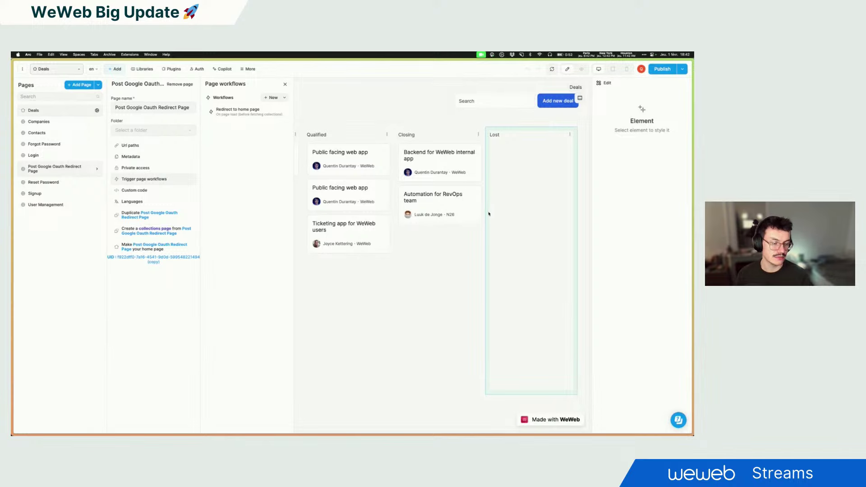
pyautogui.moveTo(386, 299); pyautogui.dragTo(437, 300)
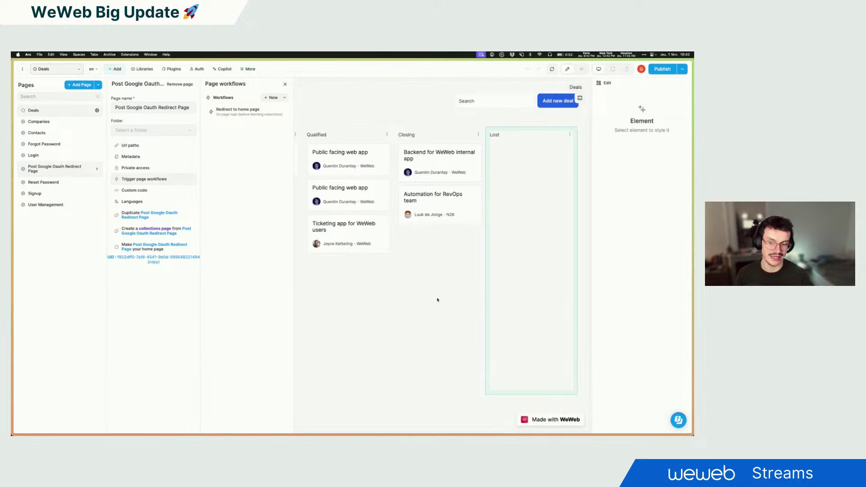
pyautogui.click(437, 299)
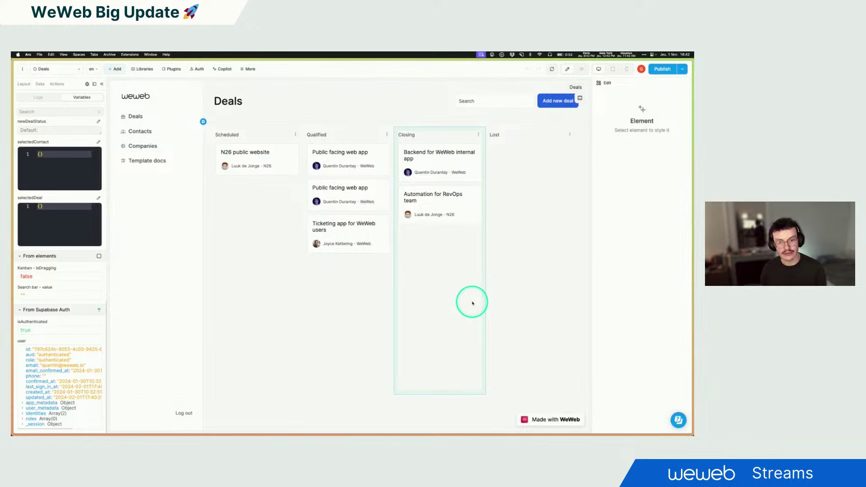
# - Preview the Deals page, reorder the Qualified deals, and move "Ticketing app for WeWeb users" to Scheduled and back to second place in Qualified
pyautogui.click(210, 125)
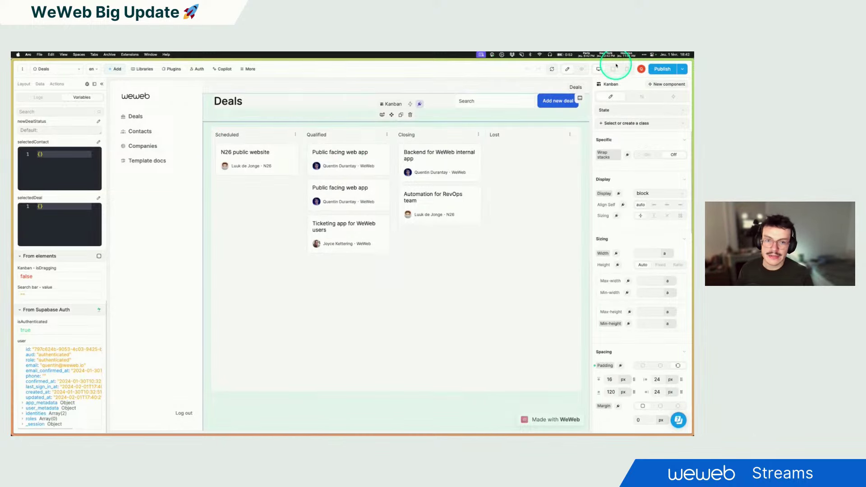
pyautogui.click(581, 69)
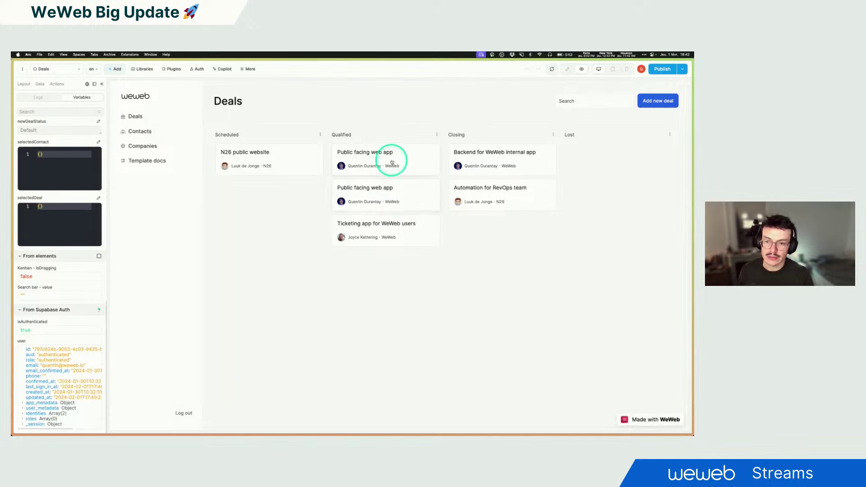
pyautogui.moveTo(392, 165); pyautogui.dragTo(397, 204)
pyautogui.moveTo(373, 235); pyautogui.dragTo(379, 198)
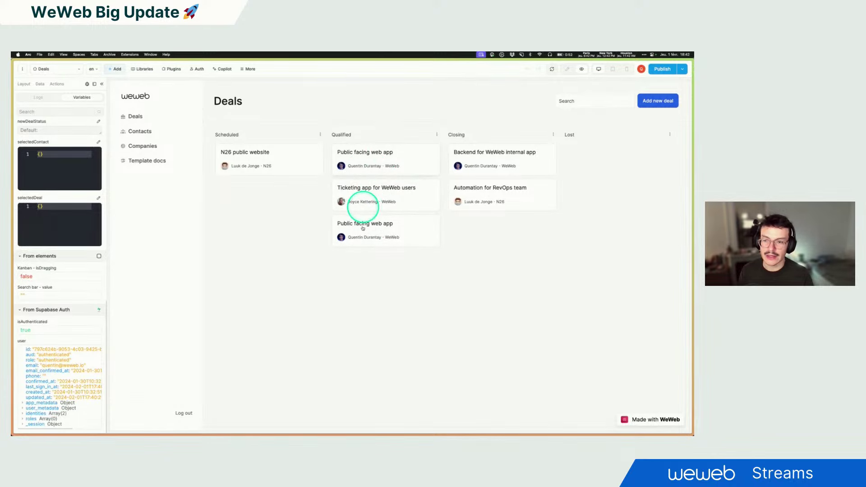
pyautogui.moveTo(370, 195); pyautogui.dragTo(265, 152)
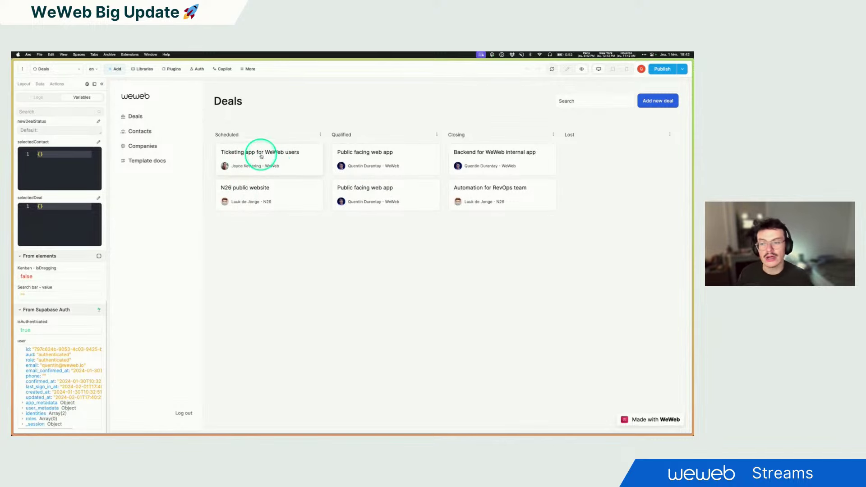
pyautogui.moveTo(313, 159); pyautogui.dragTo(397, 193)
pyautogui.click(546, 69)
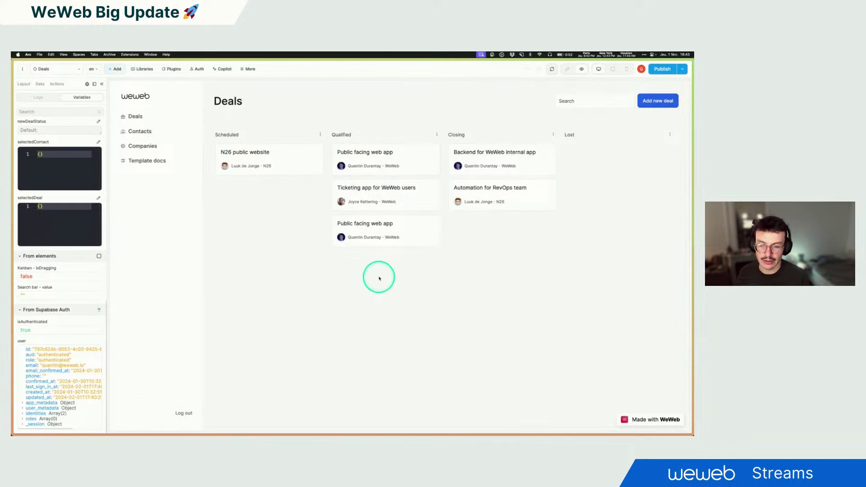
# - Switch to Supabase and view the deals table's status and order values in the Table Editor
pyautogui.moveTo(21, 363)
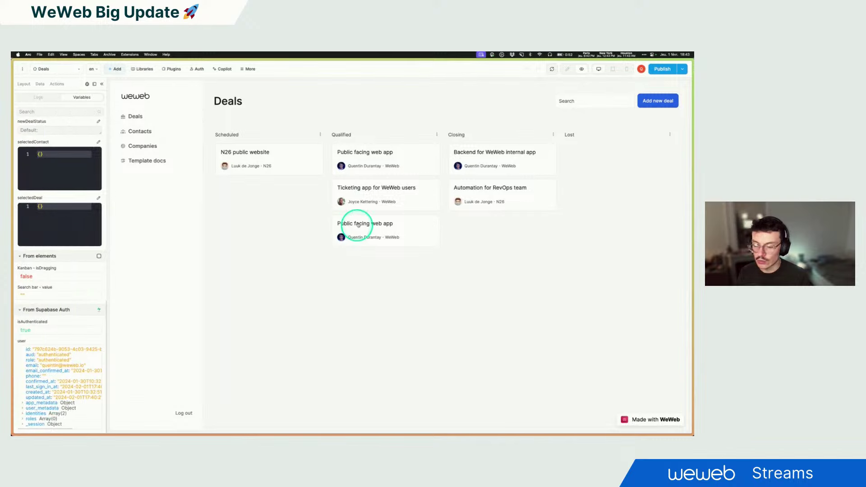
pyautogui.click(40, 346)
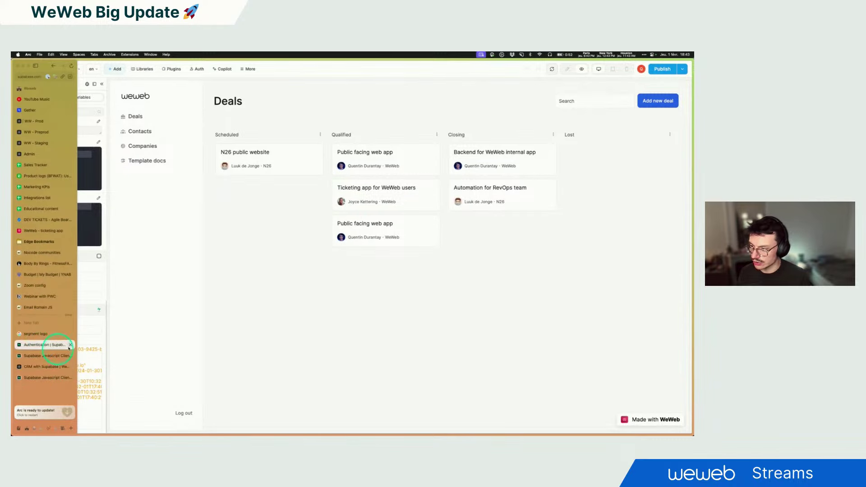
pyautogui.click(24, 132)
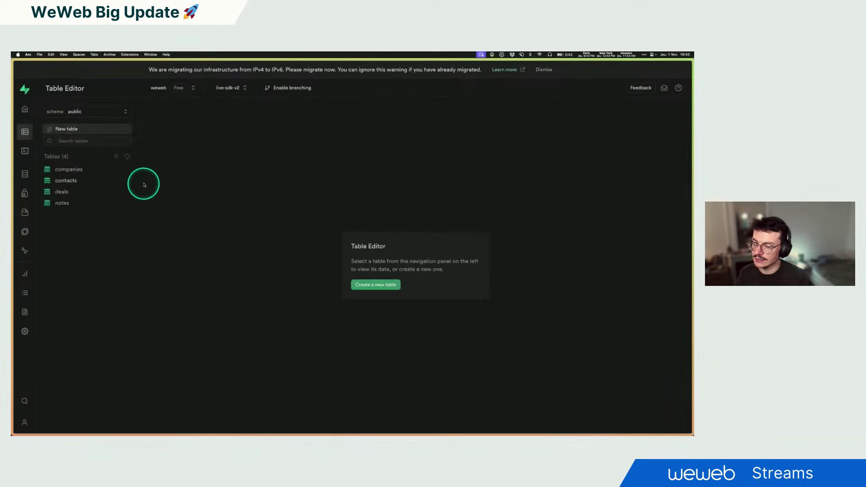
pyautogui.click(60, 192)
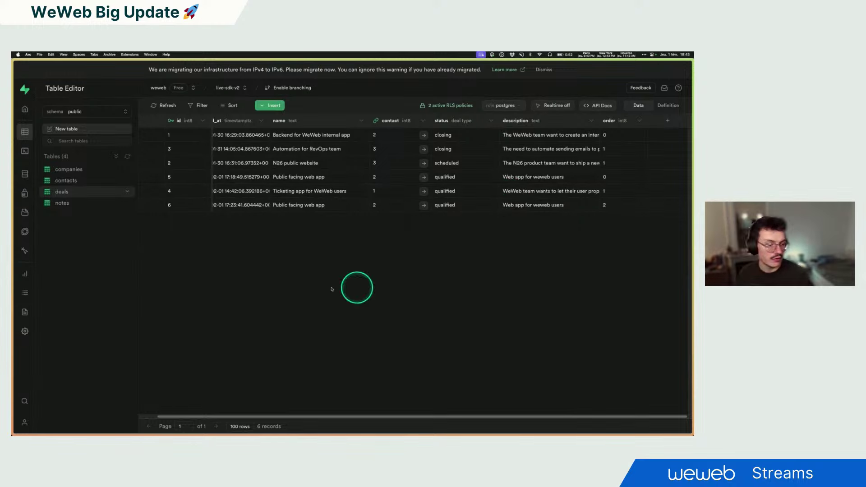
# - Return to the WeWeb editor, leave preview and open the Deals Kanban's On item moved workflow
pyautogui.moveTo(19, 336)
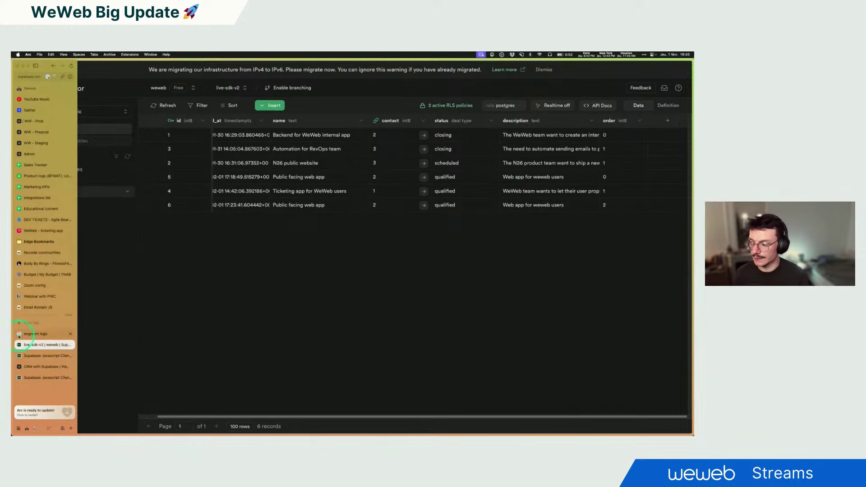
pyautogui.click(33, 367)
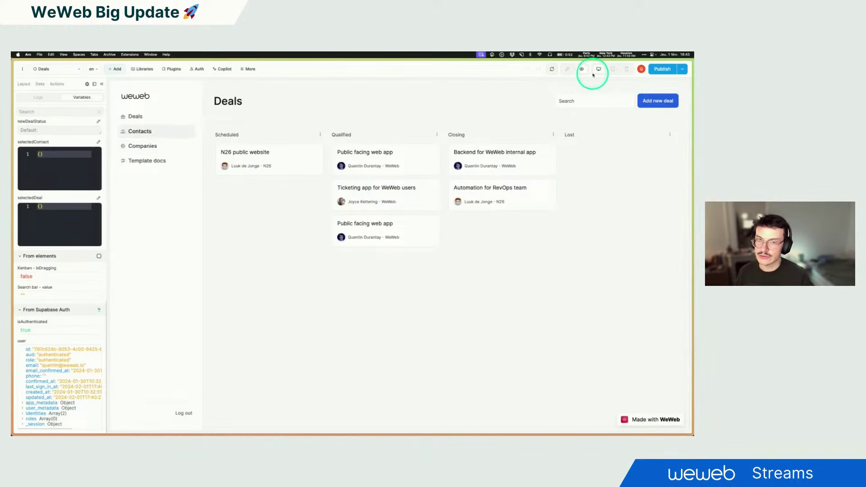
pyautogui.click(569, 70)
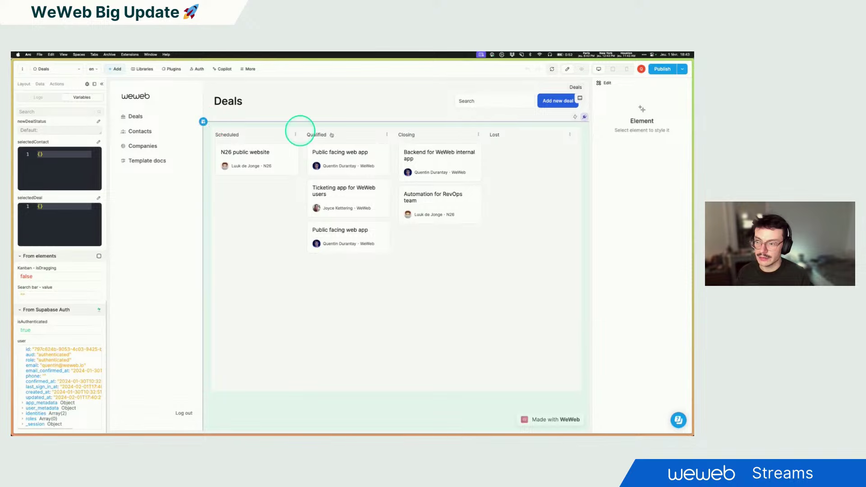
pyautogui.click(299, 130)
pyautogui.click(672, 97)
pyautogui.click(631, 125)
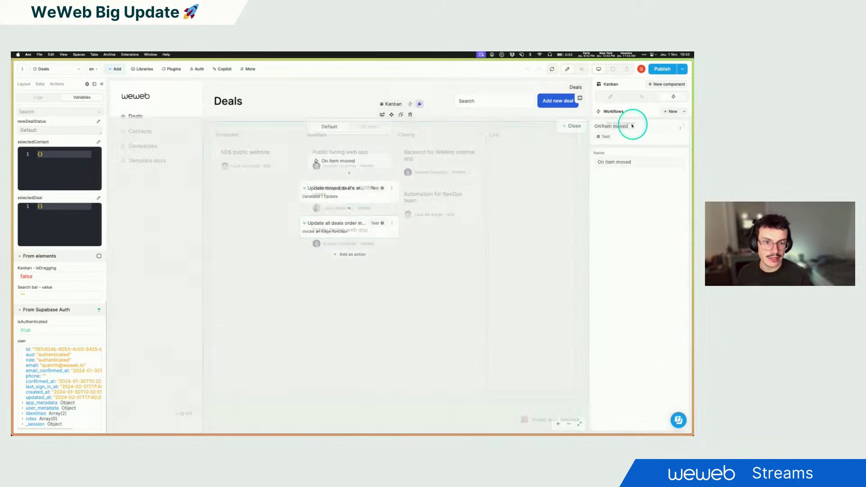
# - Open the "Update all deals order in the column" action, inspect the Event updatedList data available to its Body formula, and close the formula
pyautogui.click(368, 177)
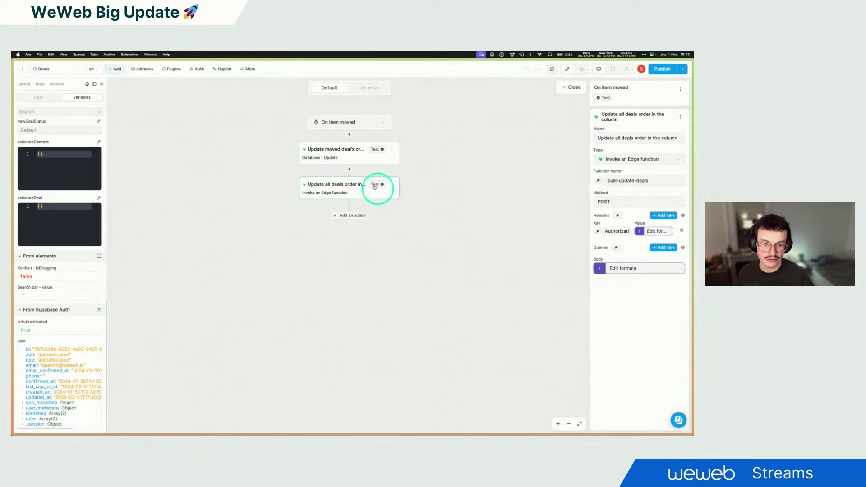
pyautogui.click(636, 268)
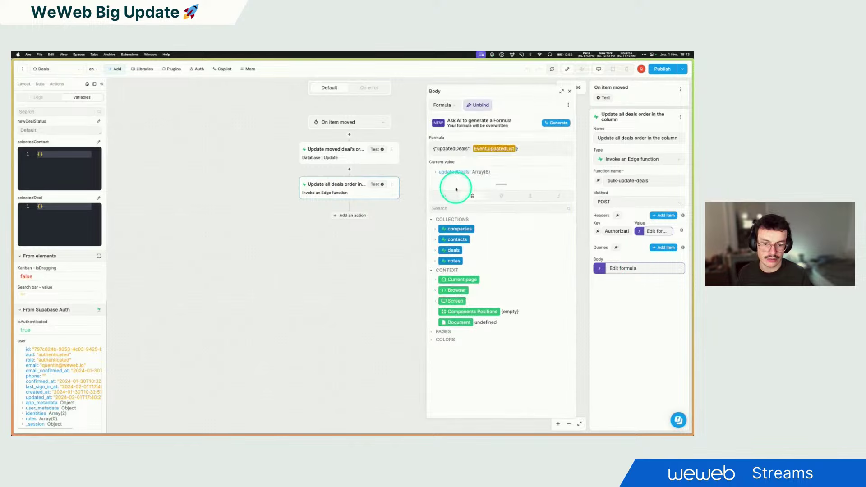
pyautogui.click(502, 197)
pyautogui.click(435, 228)
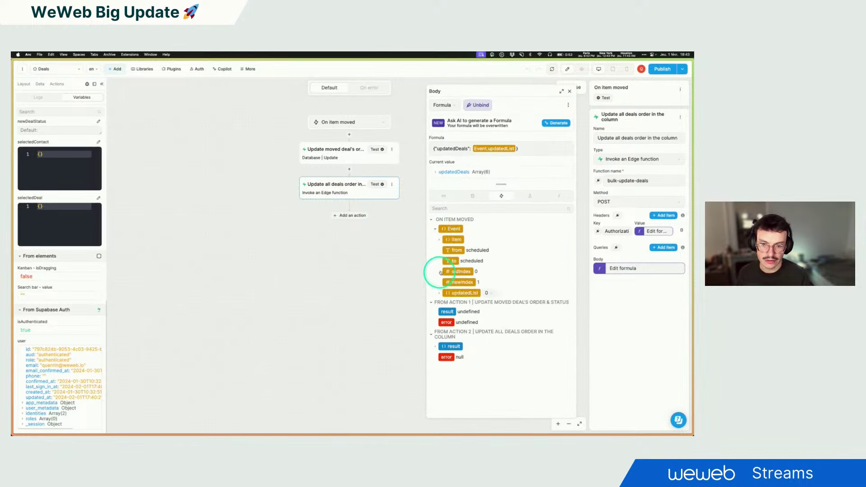
pyautogui.click(438, 293)
pyautogui.click(442, 305)
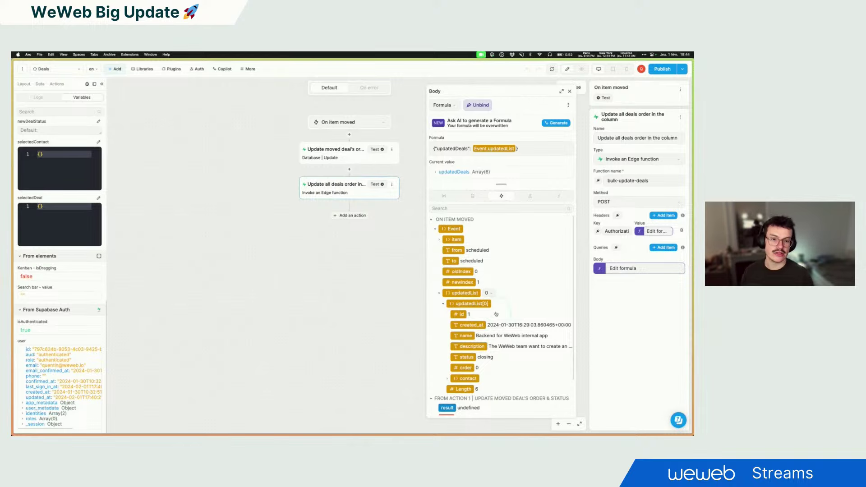
pyautogui.click(570, 91)
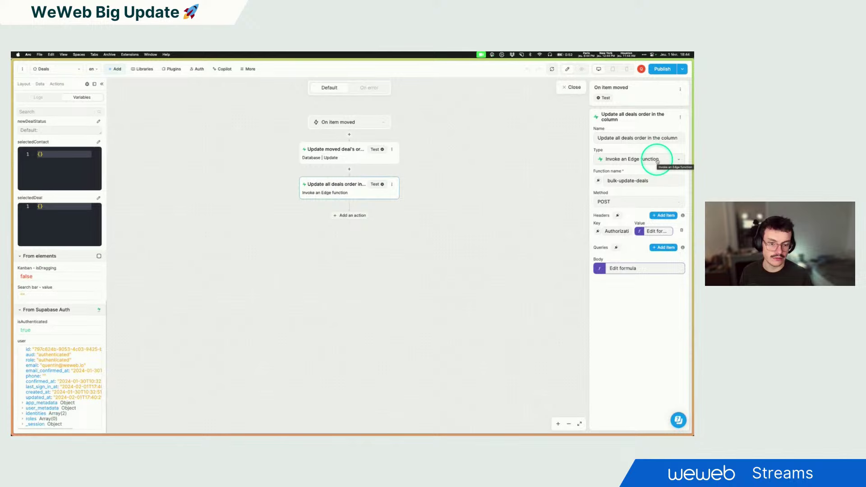
# - Review the action's Supabase type options, keeping Invoke an Edge function, plus its function name and the available request methods
pyautogui.click(630, 161)
pyautogui.scroll(-5, 638, 345)
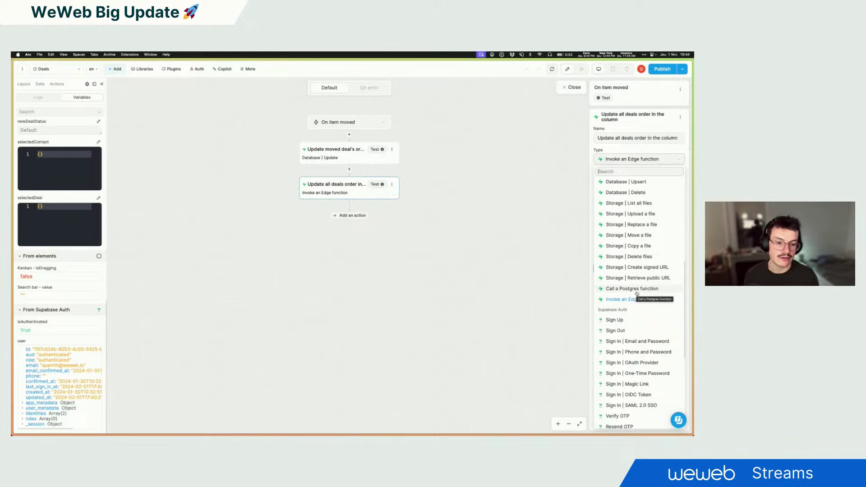
pyautogui.click(625, 300)
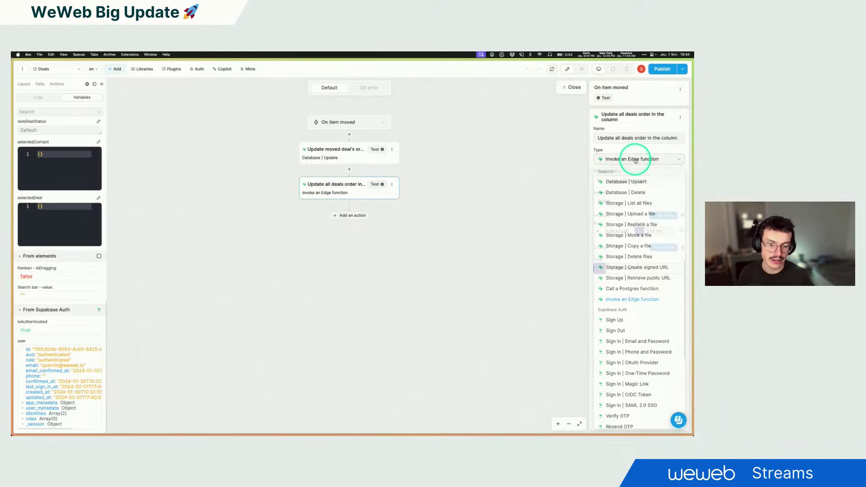
pyautogui.click(634, 160)
pyautogui.click(653, 180)
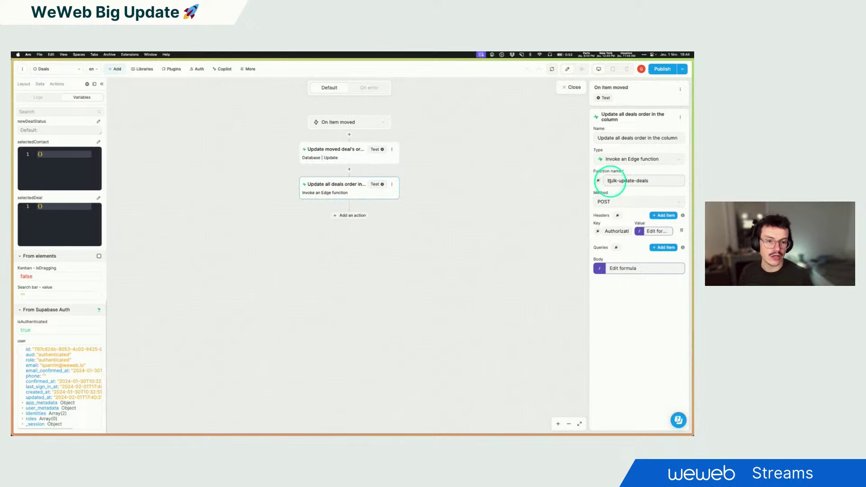
pyautogui.moveTo(609, 181); pyautogui.dragTo(657, 180)
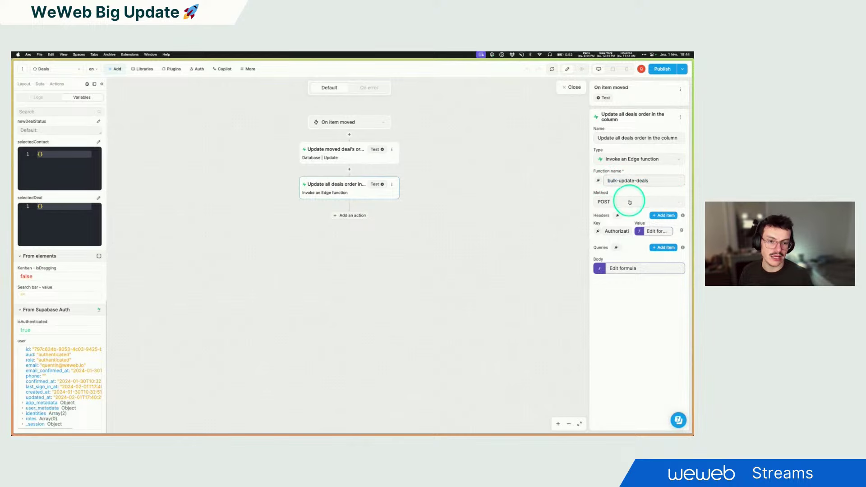
pyautogui.click(627, 201)
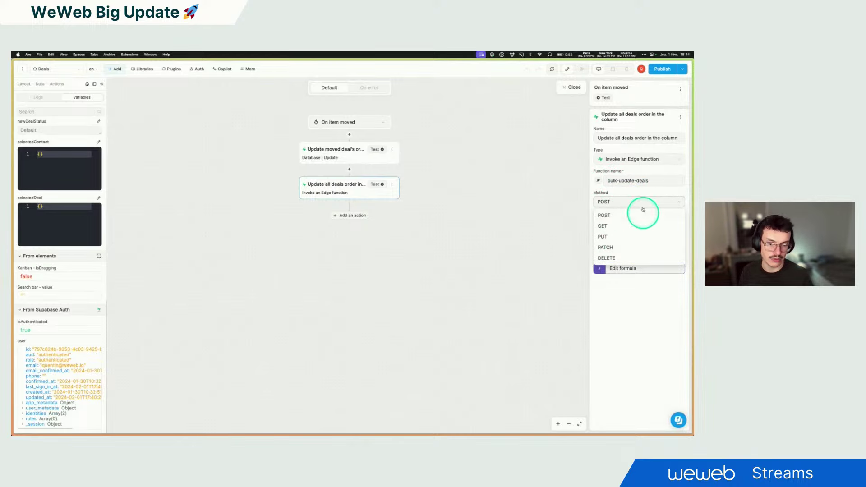
pyautogui.click(639, 204)
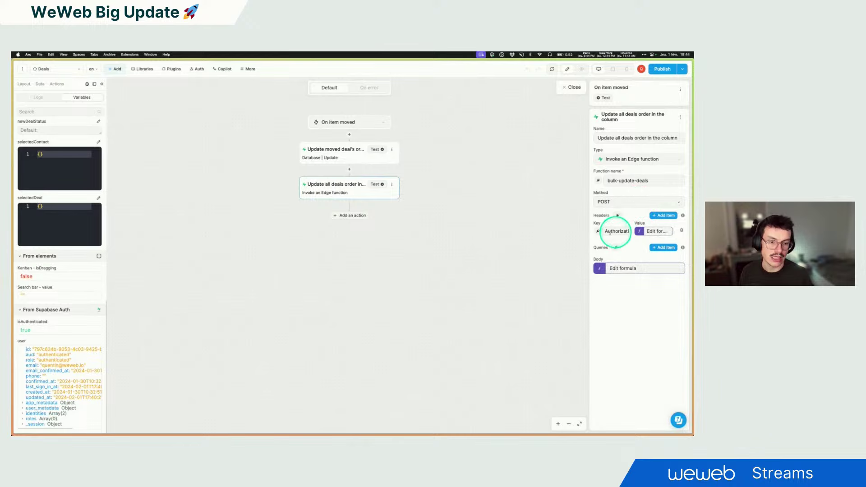
# - Inspect the first two entries of updatedDeals in the Body formula's current value, and close the formula
pyautogui.click(632, 268)
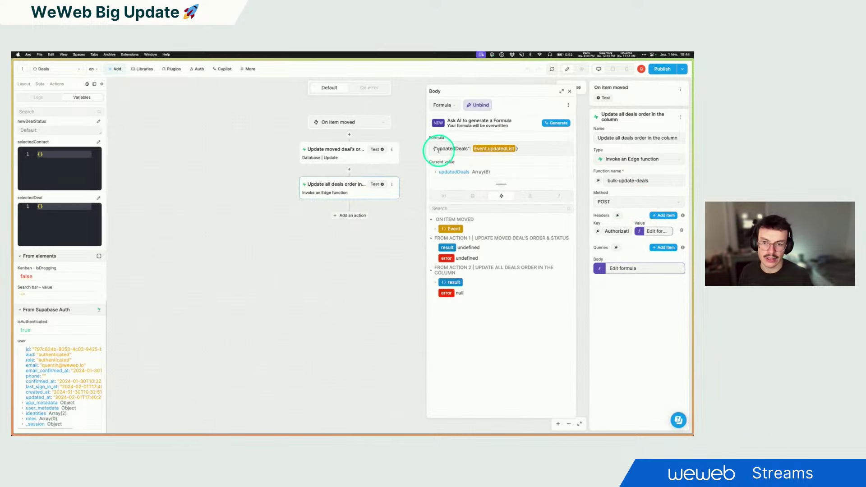
pyautogui.click(435, 172)
pyautogui.click(438, 177)
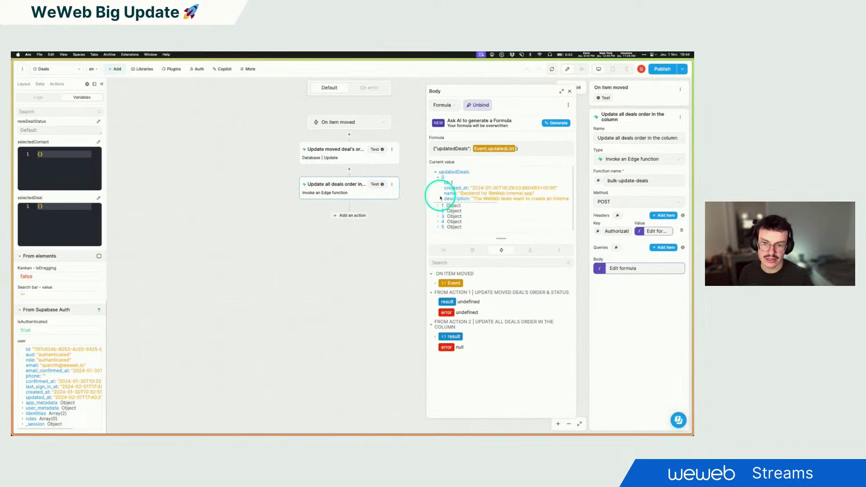
pyautogui.click(438, 206)
pyautogui.scroll(-2, 489, 201)
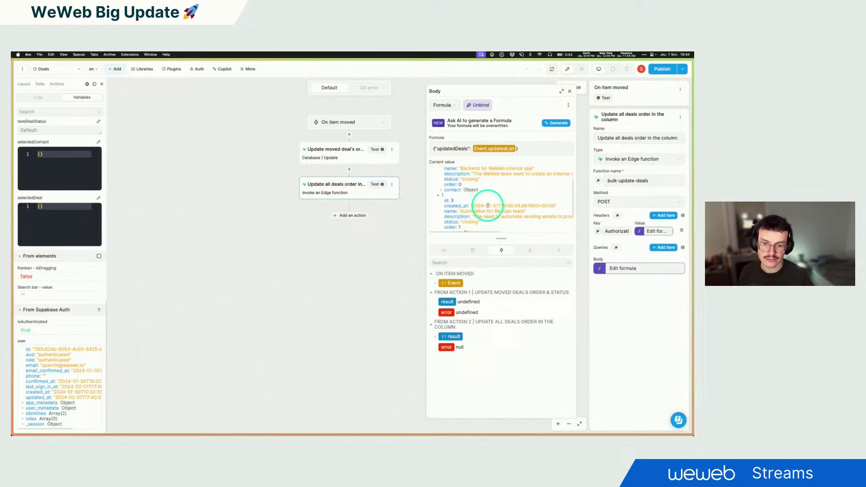
pyautogui.click(569, 91)
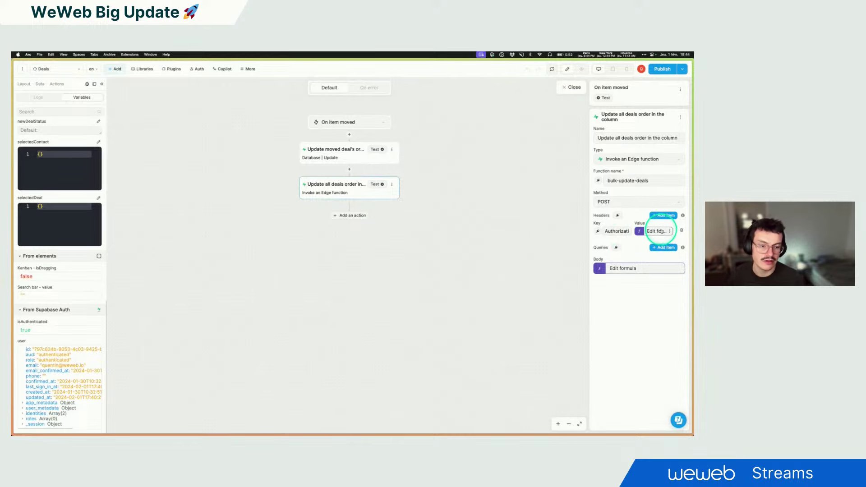
# - Examine the Authorization header's Bearer formula and locate the access_token in the Supabase Auth user's _session data, closing the formula when done
pyautogui.click(660, 230)
pyautogui.click(466, 171)
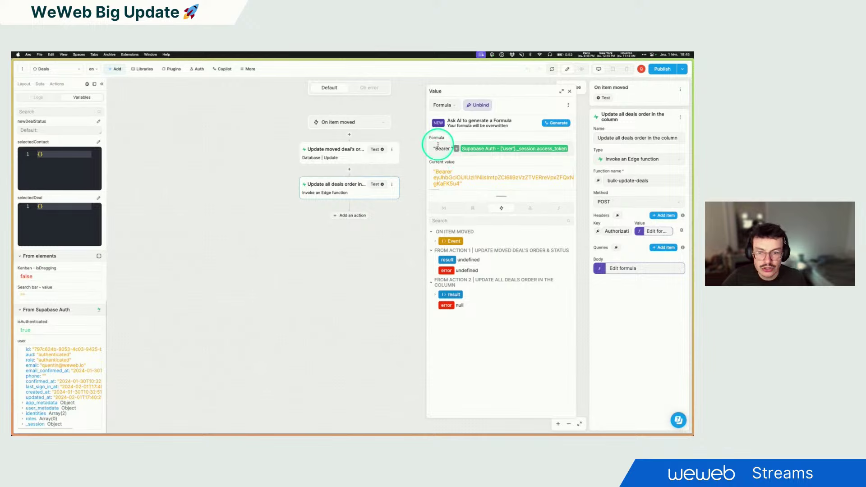
pyautogui.click(568, 151)
pyautogui.click(530, 207)
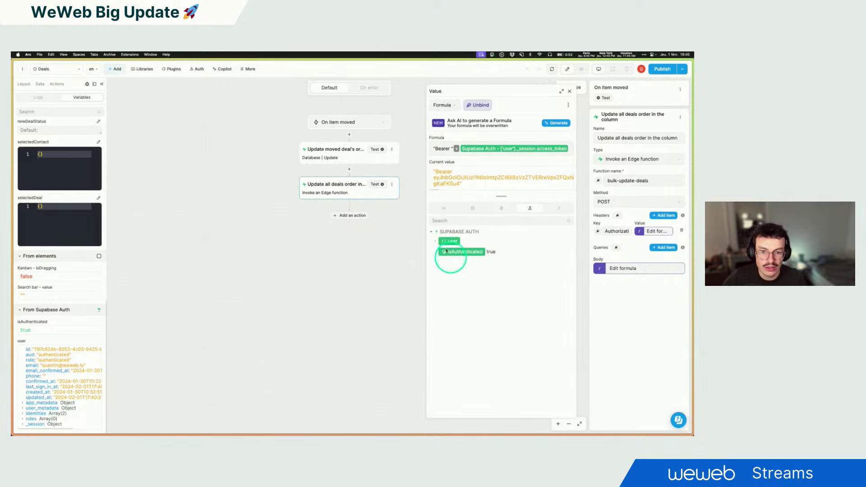
pyautogui.click(435, 241)
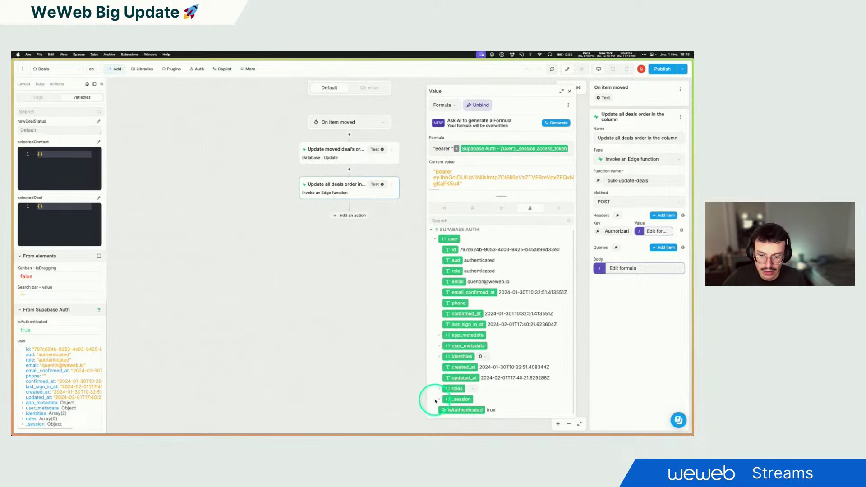
pyautogui.click(440, 400)
pyautogui.scroll(-2, 469, 382)
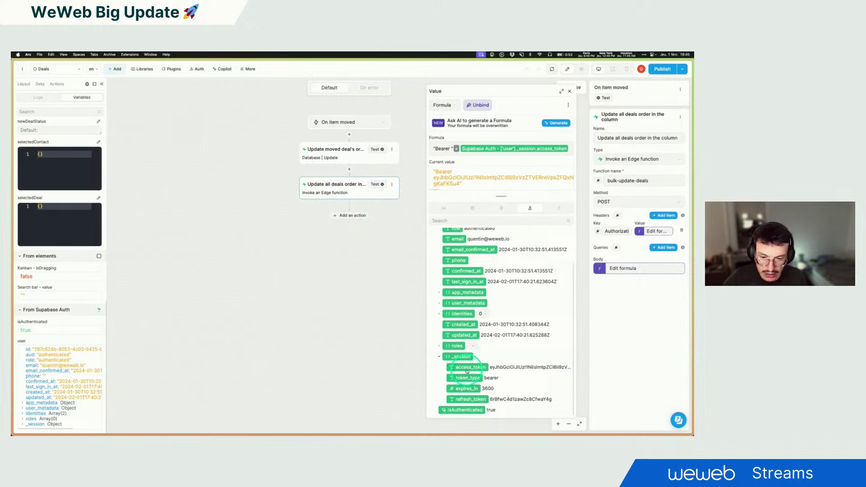
pyautogui.click(570, 91)
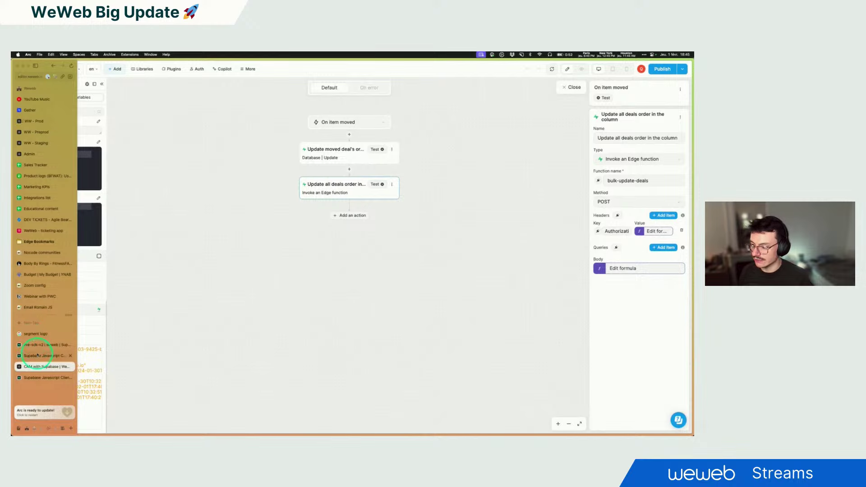
# - Switch to Supabase and view the details of the bulk-update-deals Edge function
pyautogui.click(41, 345)
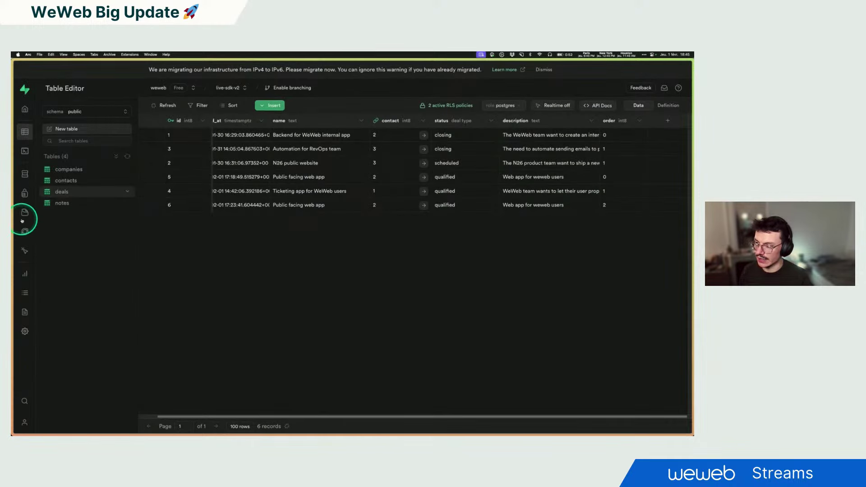
pyautogui.click(24, 233)
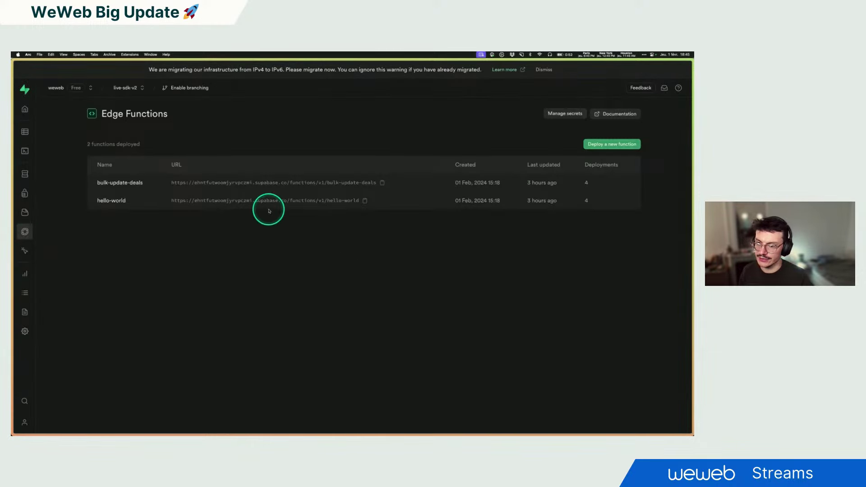
pyautogui.click(292, 188)
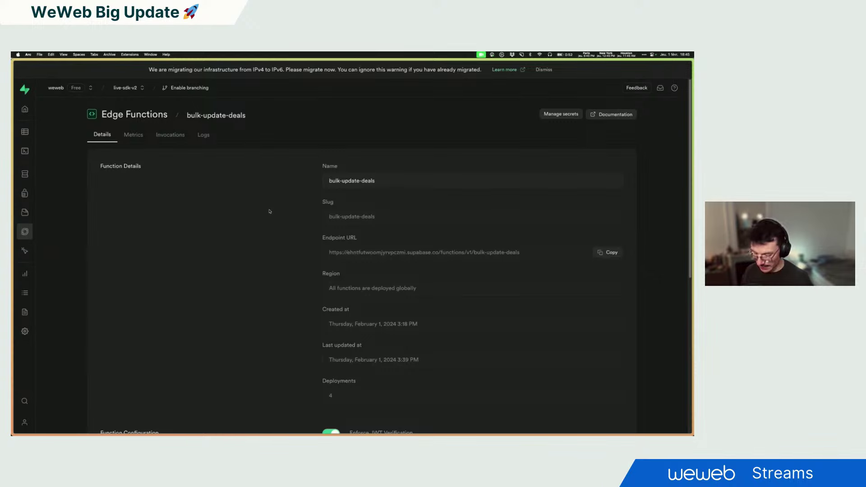
# - Switch to VS Code, maximize the supabase-sdk-v2 project window and show the beginning of the bulk-update-deals index.ts file
pyautogui.hotkey('alt', 'space')
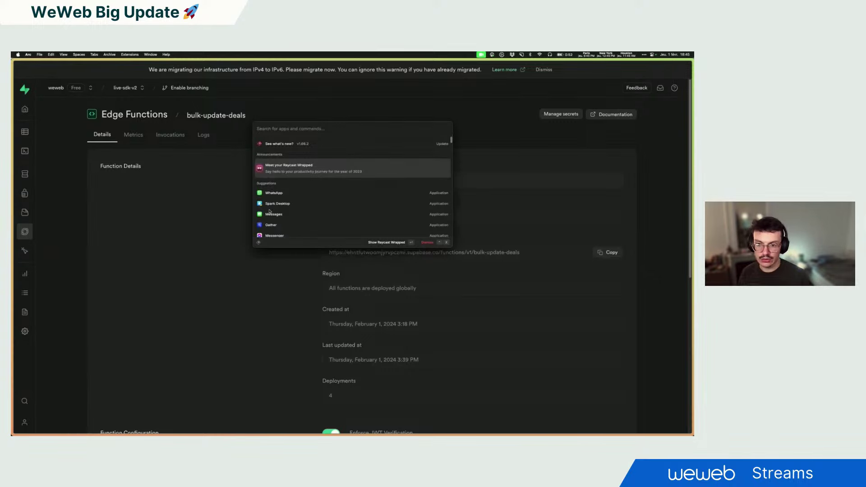
pyautogui.write('code')
pyautogui.press('Return')
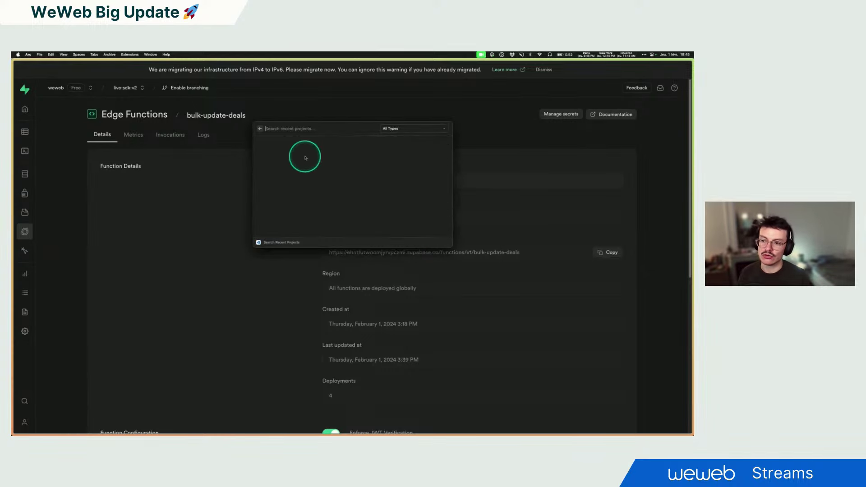
pyautogui.press('Return')
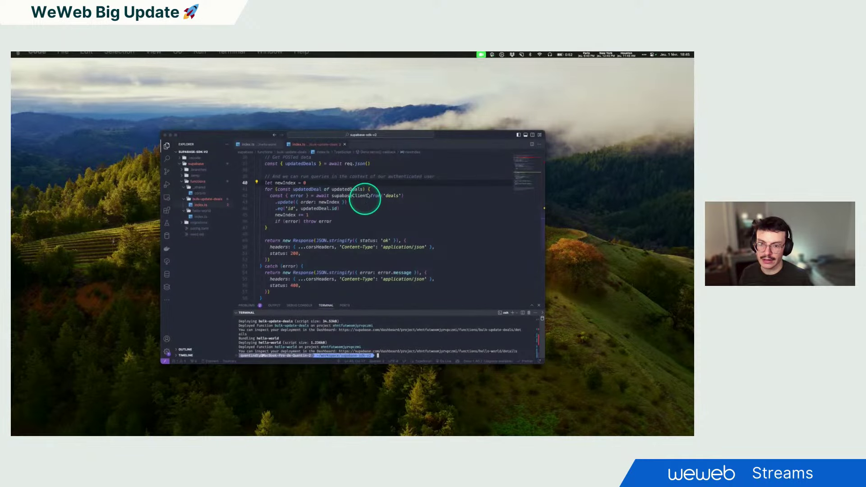
pyautogui.hotkey('ctrl', 'alt', 'Return')
pyautogui.scroll(10, 225, 176)
pyautogui.scroll(2, 213, 164)
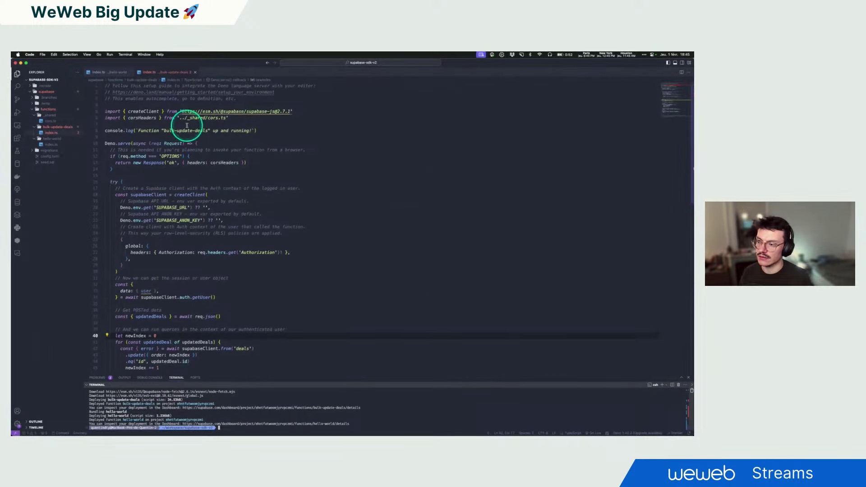
# - Walk through the createClient import, the Supabase URL and anon key variables, and the getUser call, enlarging the code for readability
pyautogui.click(138, 111)
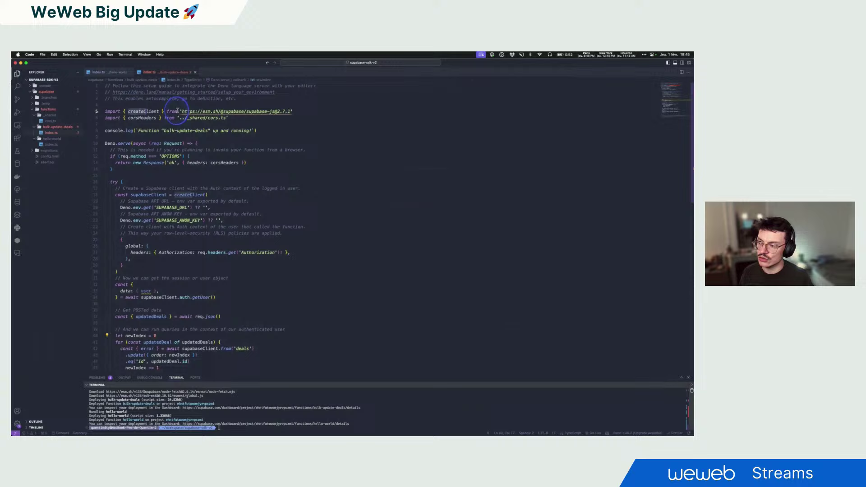
pyautogui.click(225, 125)
pyautogui.scroll(-3, 164, 141)
pyautogui.scroll(-1, 158, 146)
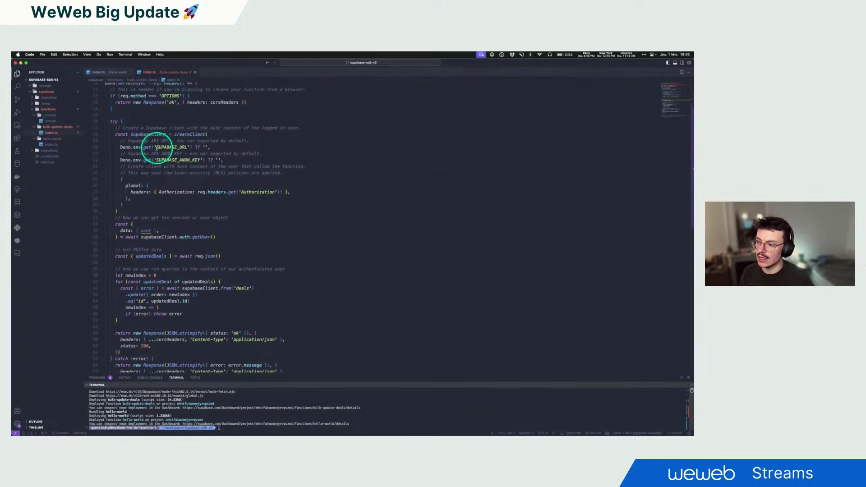
pyautogui.moveTo(120, 147); pyautogui.dragTo(211, 147)
pyautogui.moveTo(120, 159); pyautogui.dragTo(222, 159)
pyautogui.scroll(-1, 223, 161)
pyautogui.scroll(-1, 223, 161)
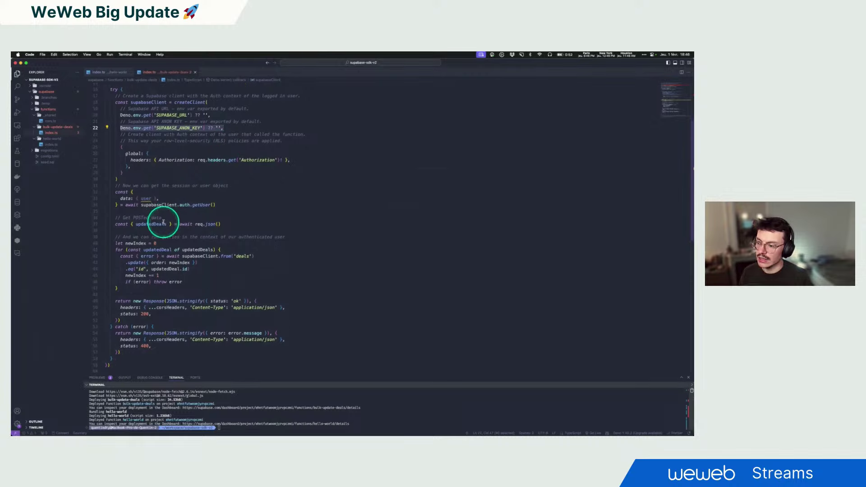
pyautogui.moveTo(116, 192); pyautogui.dragTo(218, 206)
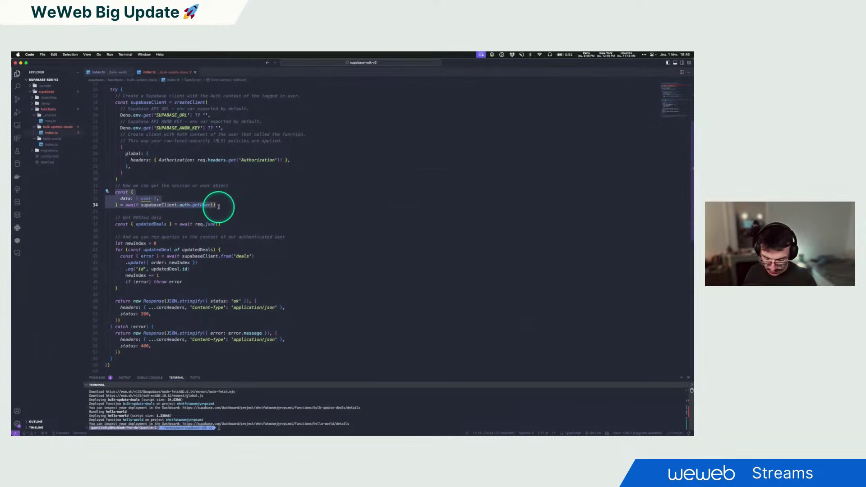
pyautogui.press('super+equal')
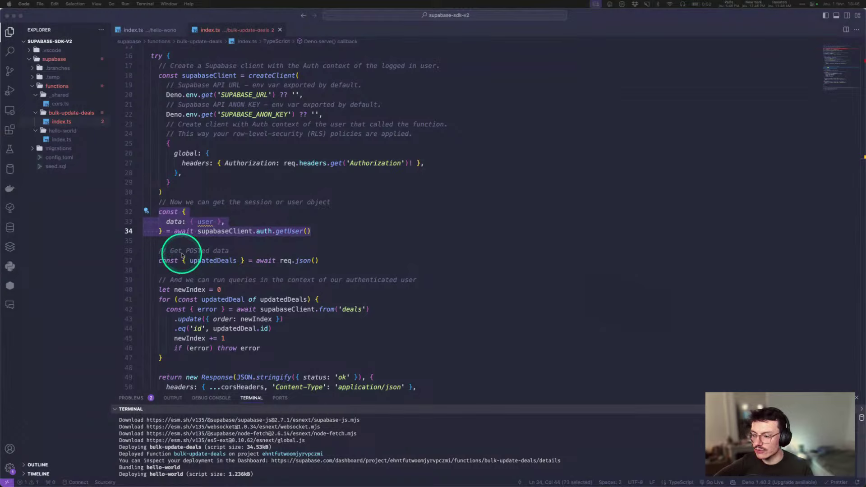
# - Highlight the updatedDeals data read from the request and examine the loop that updates each deal's order
pyautogui.click(319, 261)
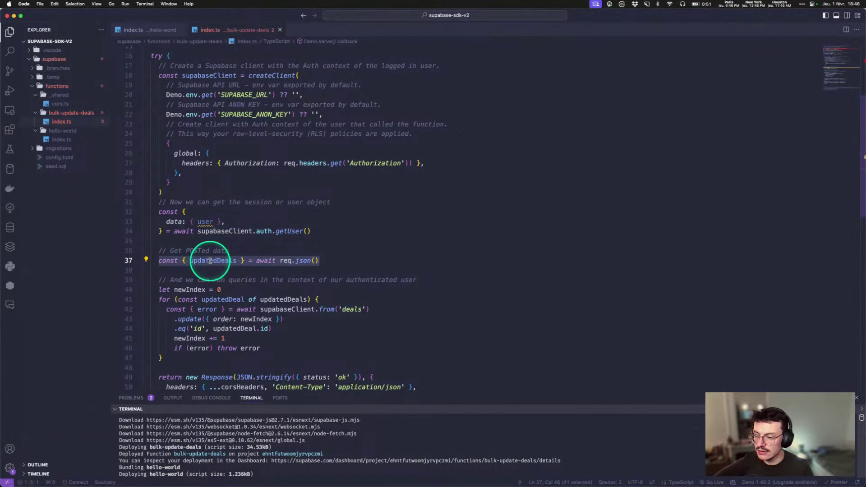
pyautogui.doubleClick(209, 260)
pyautogui.scroll(-4, 210, 261)
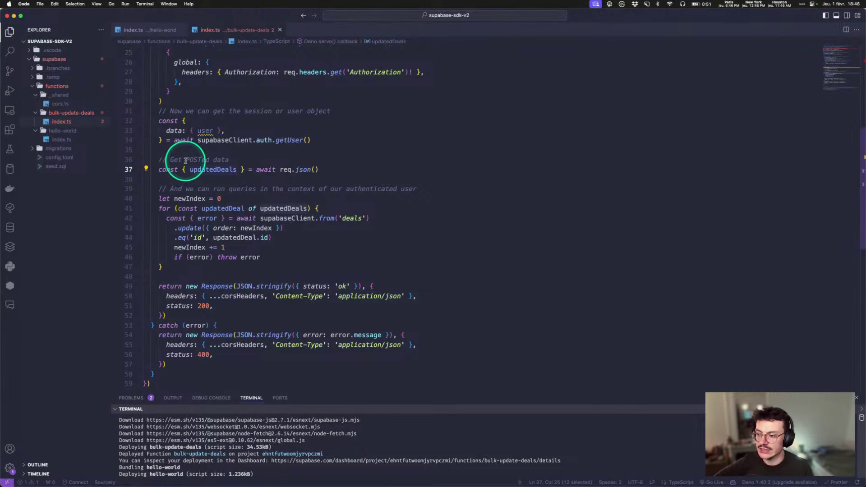
pyautogui.scroll(-2, 181, 186)
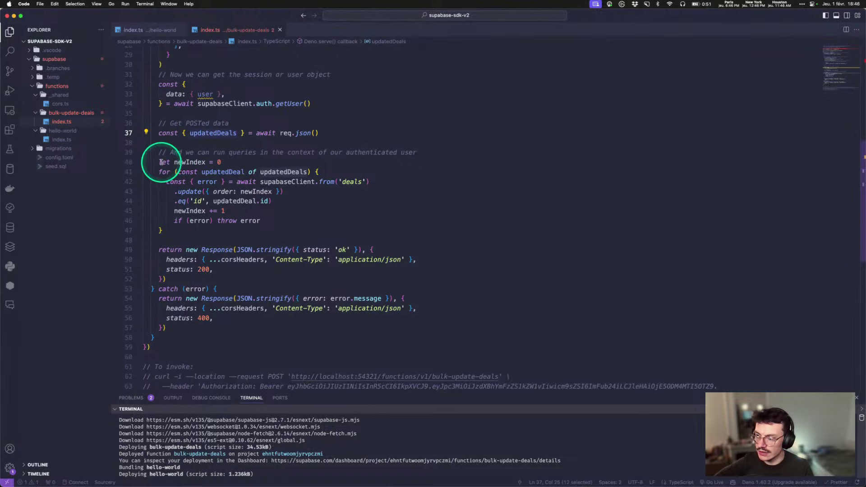
# - Highlight the loop that updates each deal's order and the newIndex increment inside it
pyautogui.click(158, 162)
pyautogui.moveTo(159, 164); pyautogui.dragTo(164, 231)
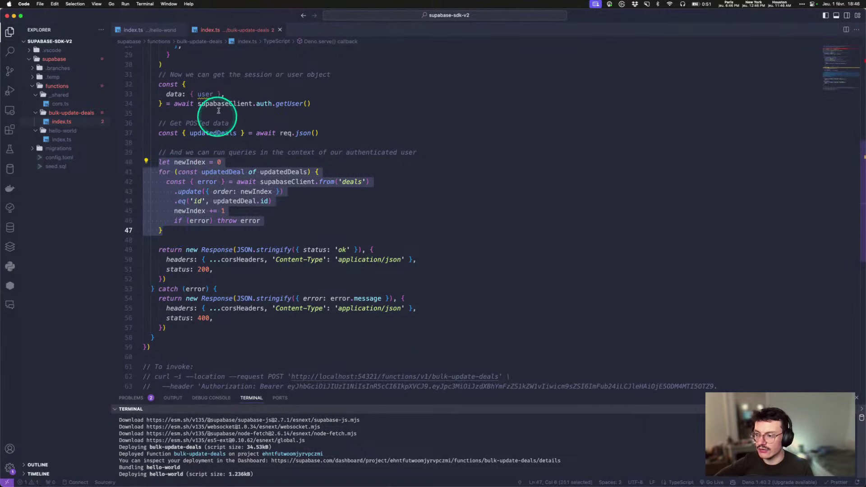
pyautogui.click(169, 200)
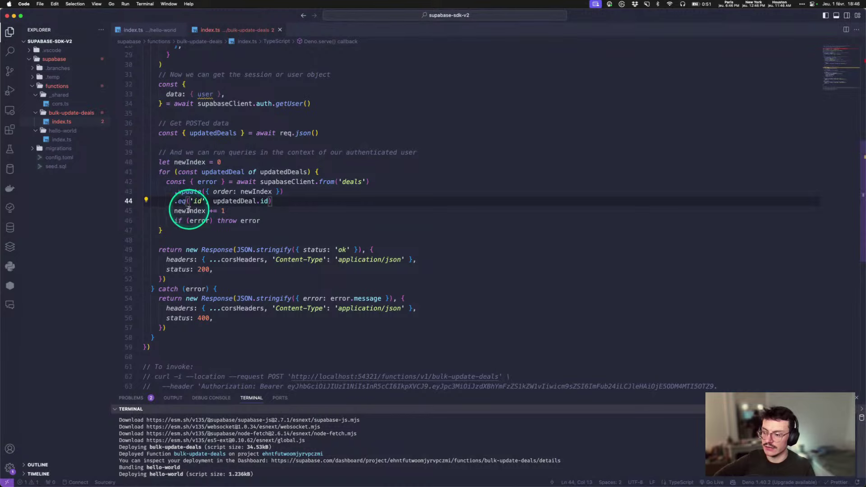
pyautogui.doubleClick(189, 211)
pyautogui.click(226, 210)
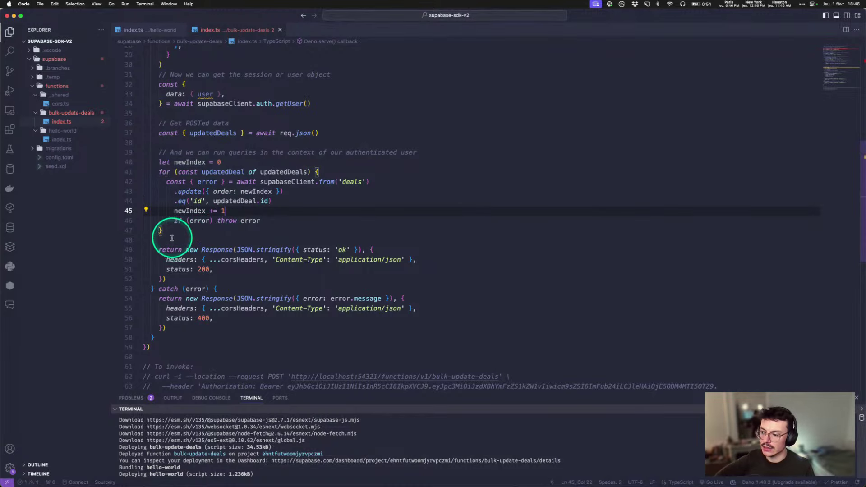
# - Highlight the status 200 response block, and select the deal update loop once more
pyautogui.moveTo(158, 249); pyautogui.dragTo(181, 278)
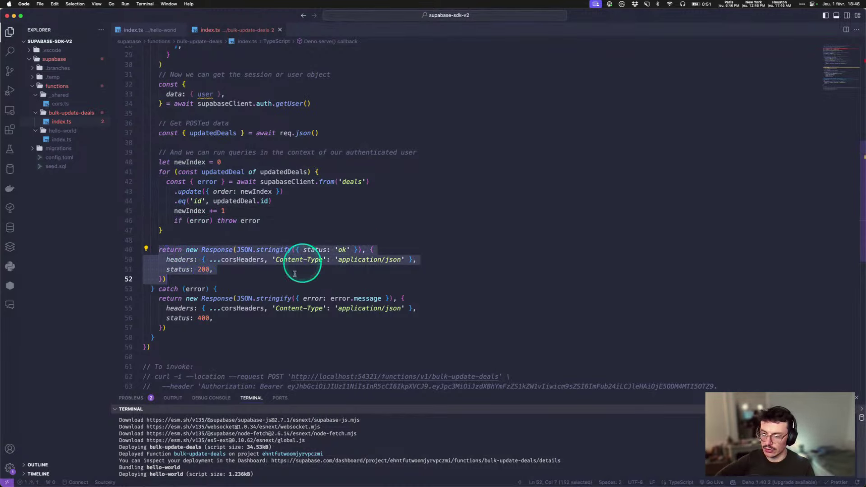
pyautogui.click(226, 280)
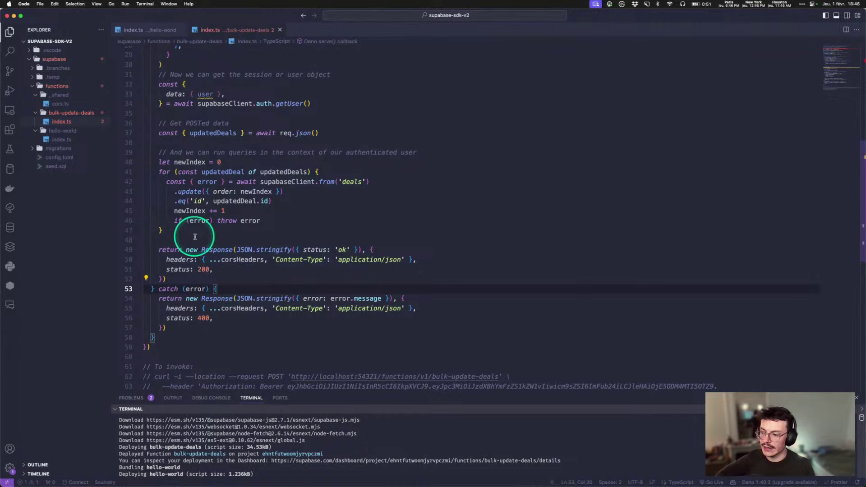
pyautogui.moveTo(164, 231); pyautogui.dragTo(149, 158)
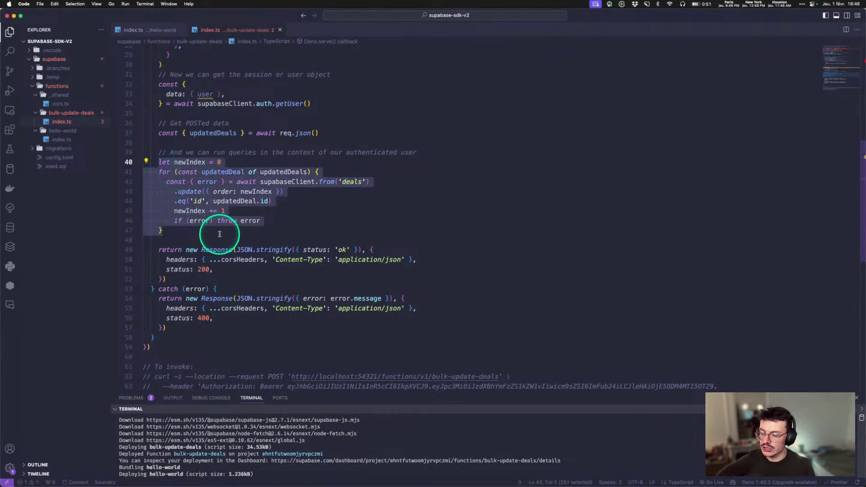
pyautogui.click(223, 231)
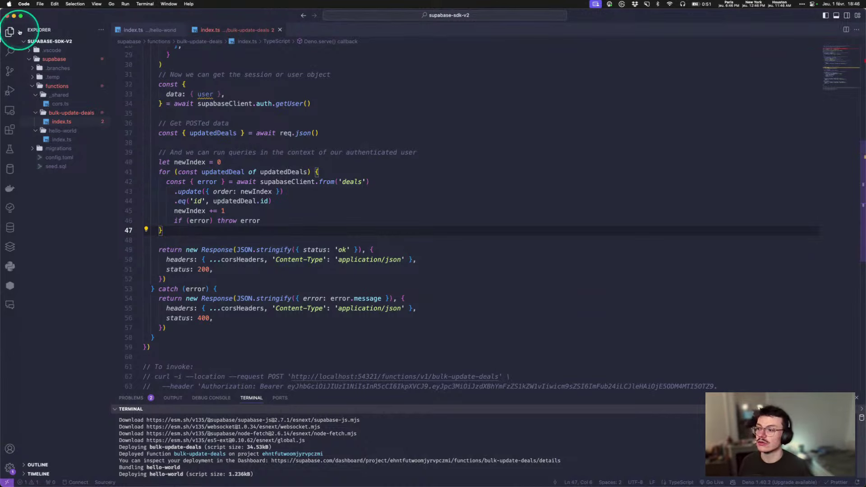
# - View the hello-world function's index.ts for comparison and return to the bulk-update-deals file
pyautogui.click(72, 143)
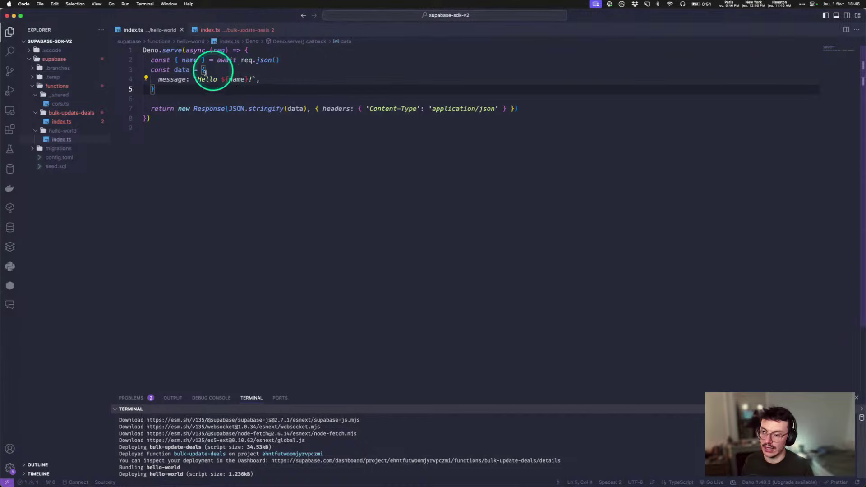
pyautogui.click(216, 30)
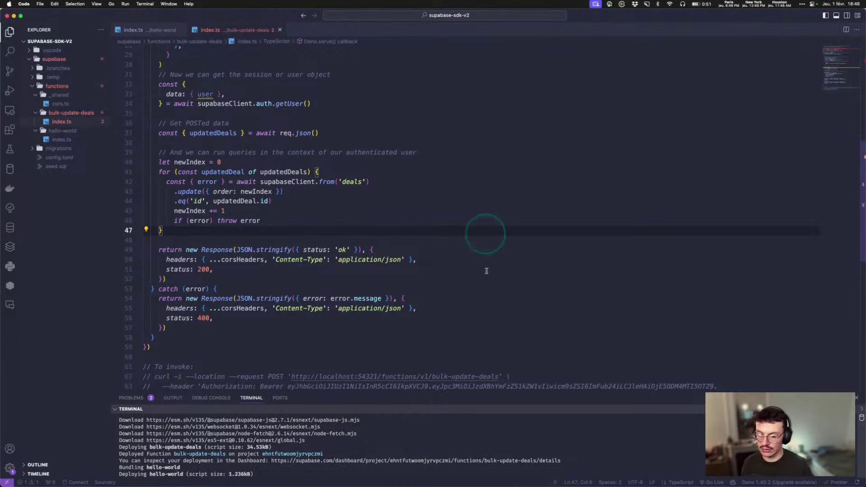
# - Run supabase functions deploy in the terminal to deploy the project's Edge functions
pyautogui.write('s')
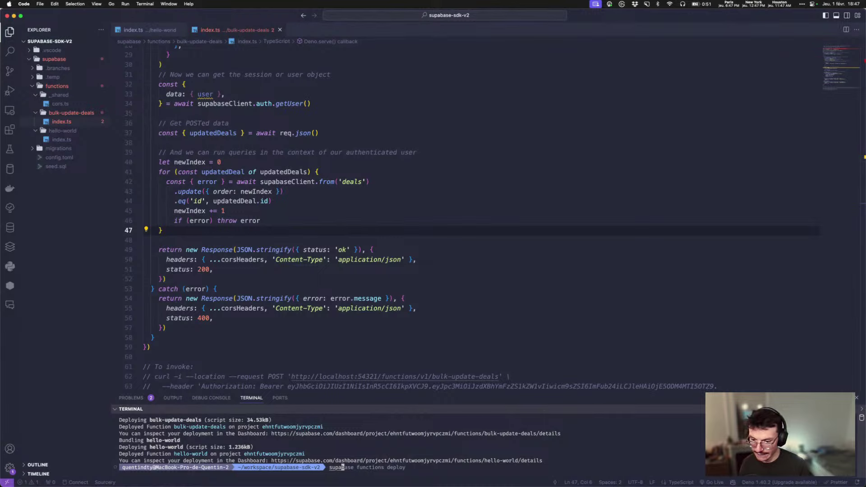
pyautogui.write('upa')
pyautogui.press('Right')
pyautogui.press('Return')
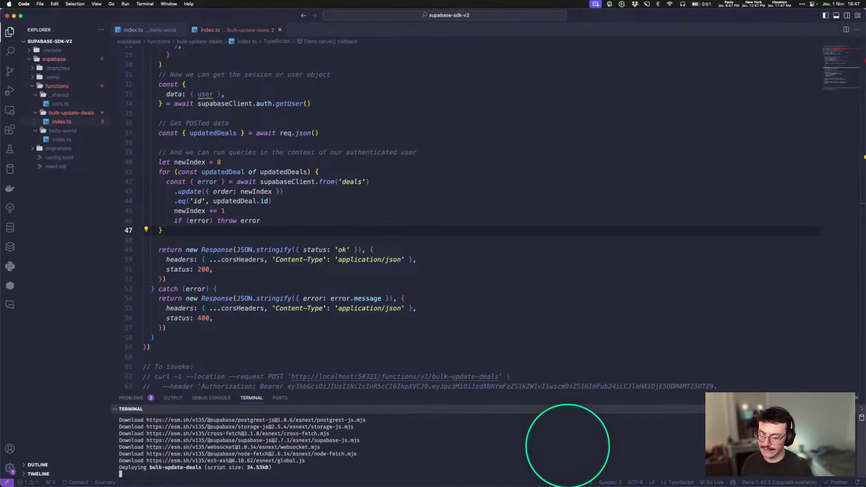
# - Switch to the Supabase dashboard in the browser and highlight the endpoint URL of bulk-update-deals
pyautogui.hotkey('ctrl', 'Left')
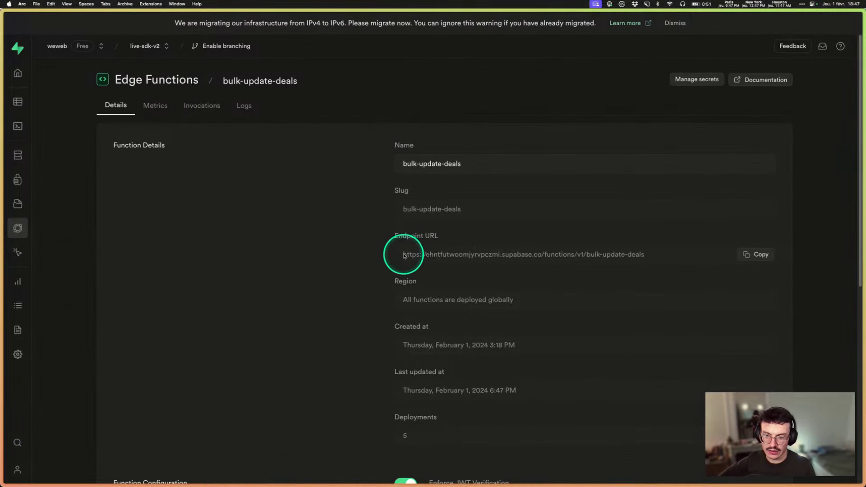
pyautogui.moveTo(410, 255); pyautogui.dragTo(641, 256)
pyautogui.click(347, 302)
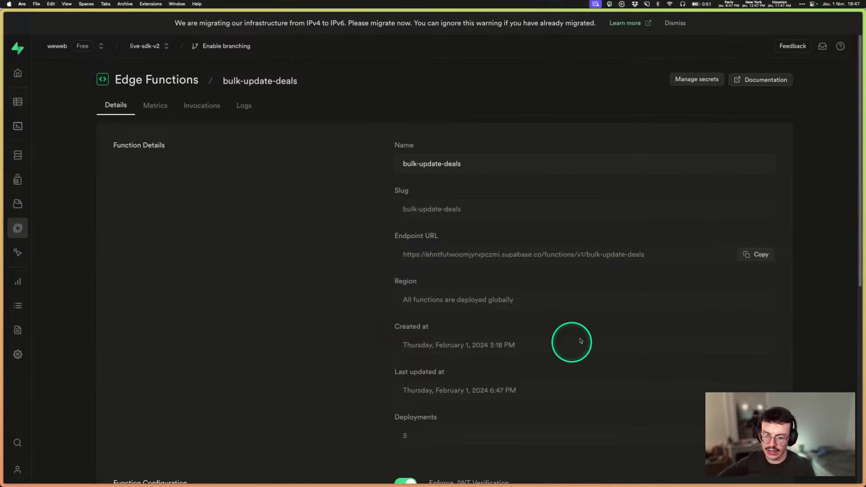
# - Switch to the WeWeb editor and inspect the body formula of the bulk-update-deals action, closing it when done
pyautogui.moveTo(1, 204)
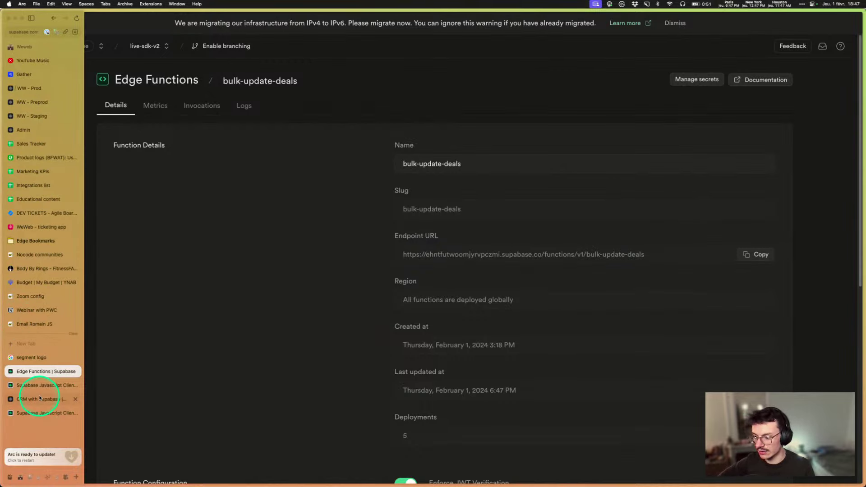
pyautogui.click(39, 399)
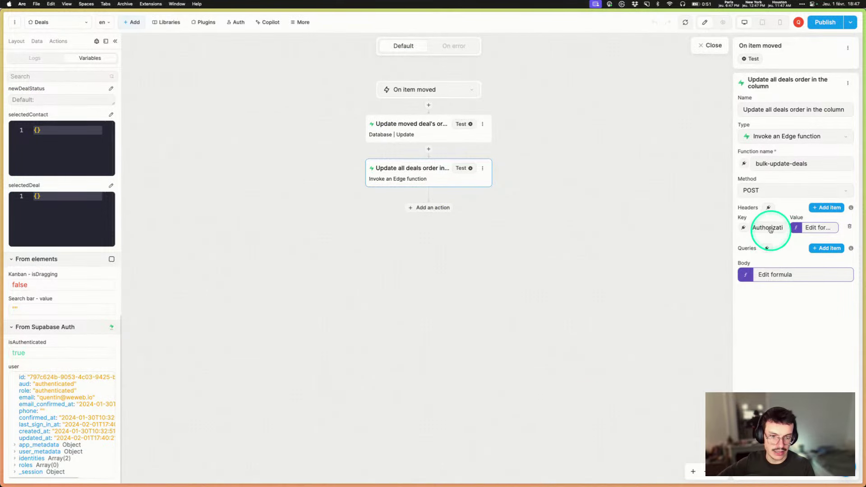
pyautogui.click(777, 275)
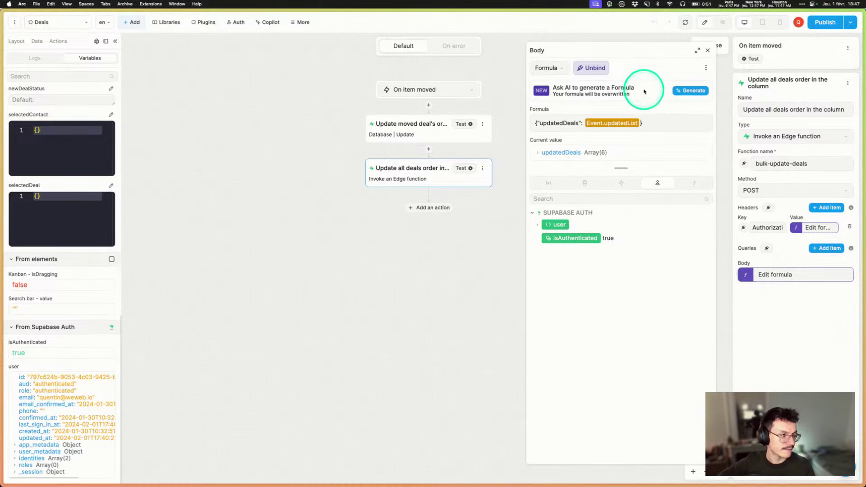
pyautogui.click(708, 51)
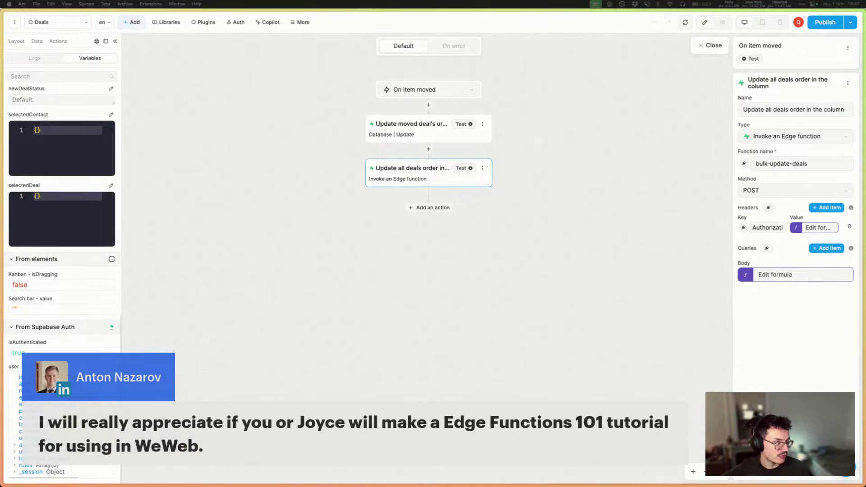
# - Return to the Supabase Edge Functions page, open its documentation and look through the example functions
pyautogui.moveTo(4, 430)
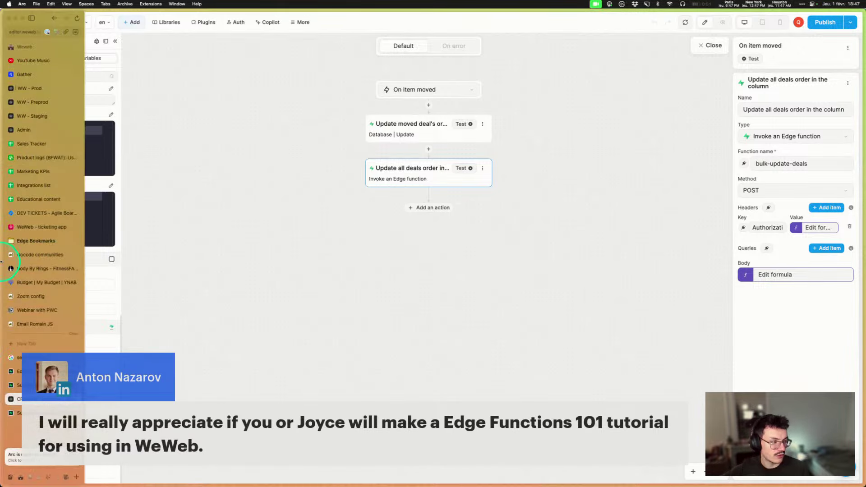
pyautogui.click(20, 372)
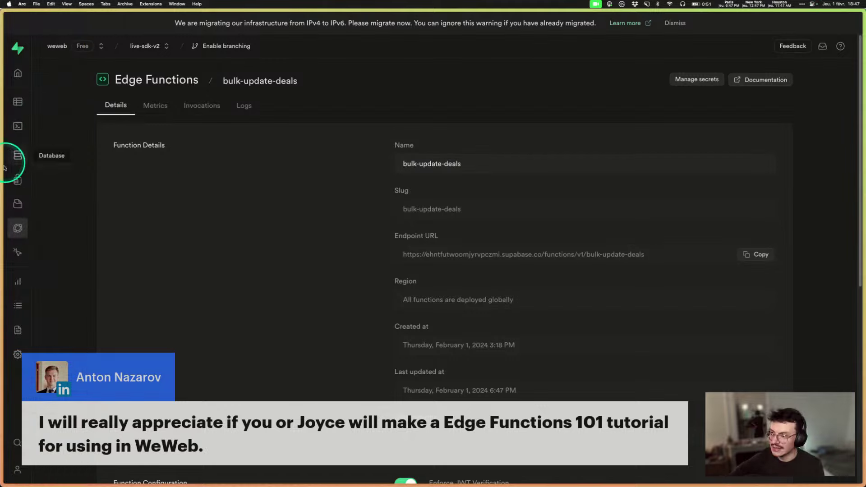
pyautogui.click(761, 82)
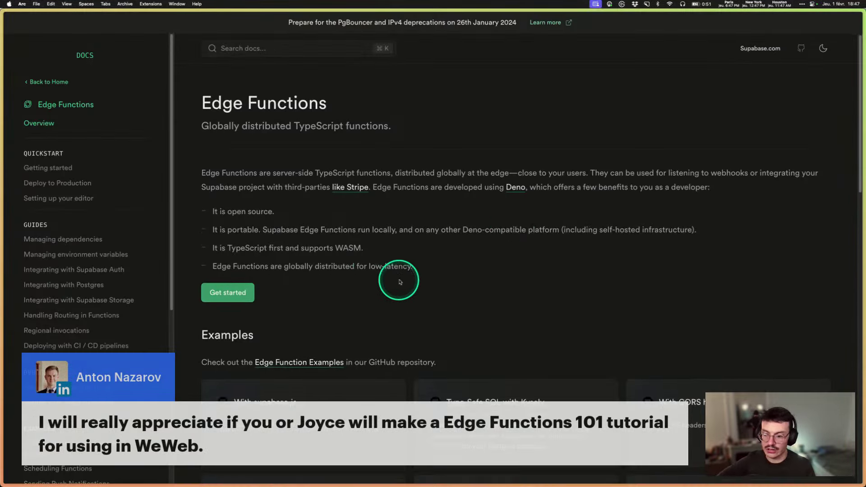
pyautogui.scroll(-6, 562, 325)
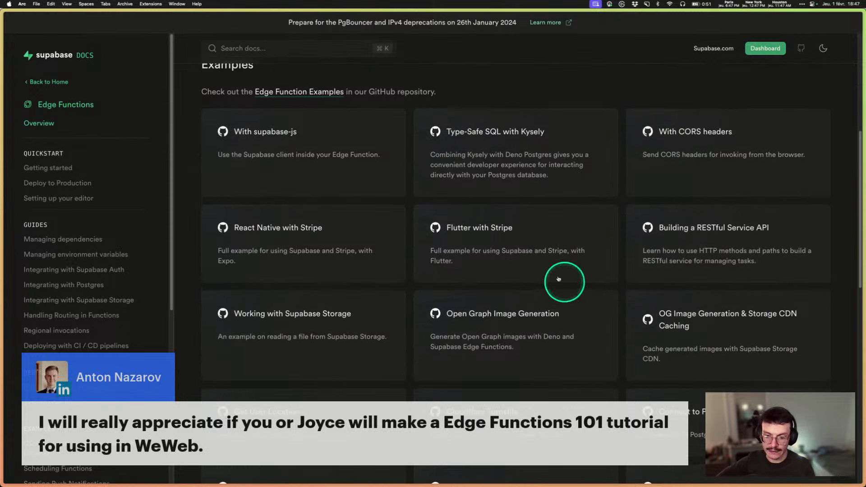
pyautogui.scroll(-2, 564, 221)
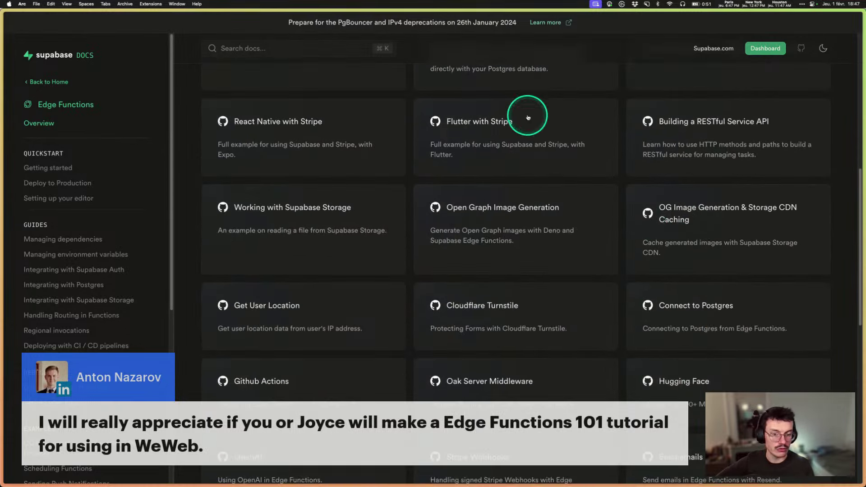
pyautogui.scroll(3, 708, 151)
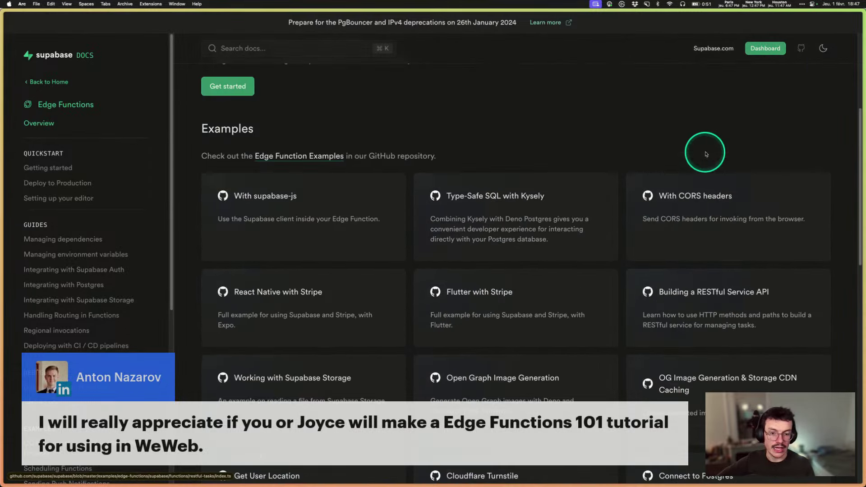
pyautogui.scroll(-2, 721, 279)
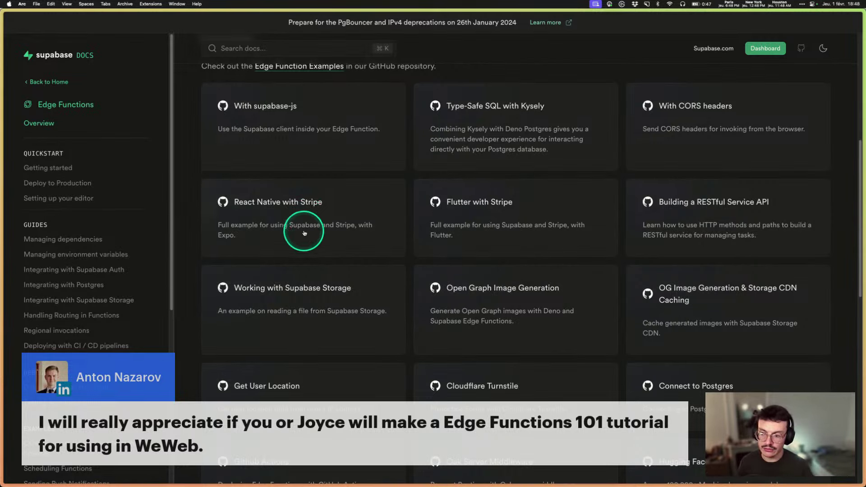
pyautogui.scroll(5, 299, 228)
pyautogui.moveTo(62, 49)
pyautogui.click(65, 33)
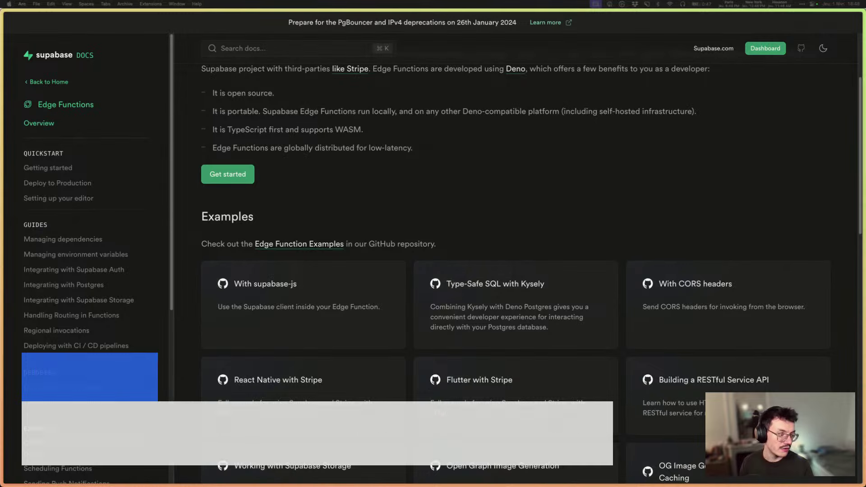
# - Open the Working with Supabase Storage example on GitHub and examine its index.ts code at a larger size
pyautogui.scroll(-1, 474, 279)
pyautogui.scroll(-5, 428, 269)
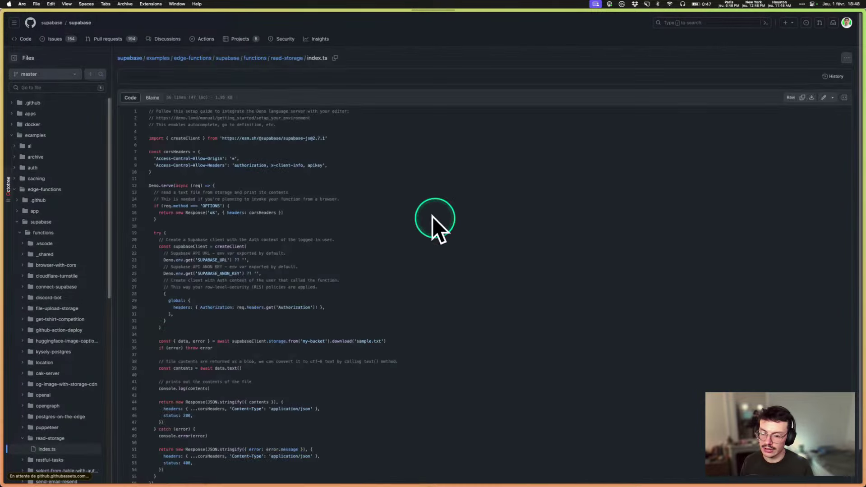
pyautogui.scroll(-1, 293, 239)
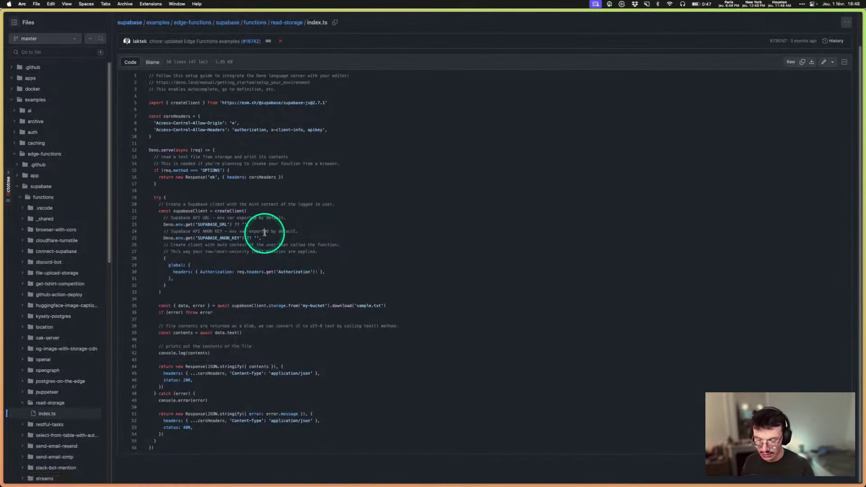
pyautogui.press('super+equal')
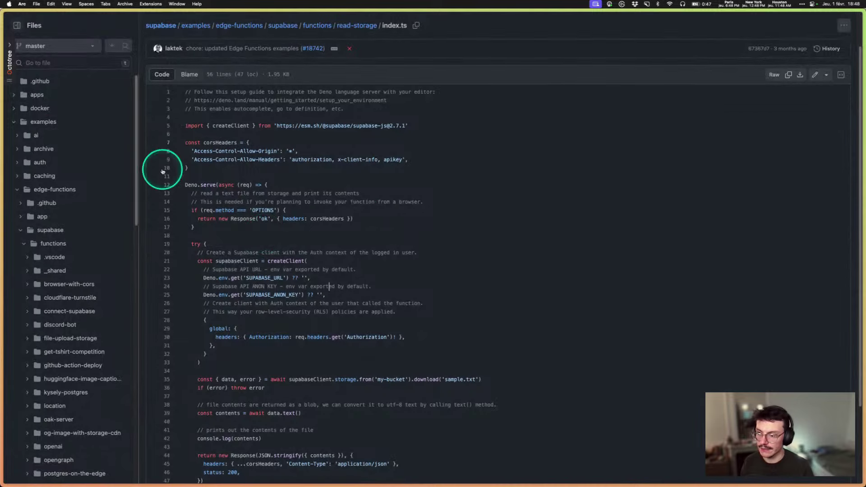
pyautogui.scroll(-1, 180, 176)
# - Go back to the Edge Functions documentation and browse the remaining examples down to the end of the list
pyautogui.moveTo(5, 156)
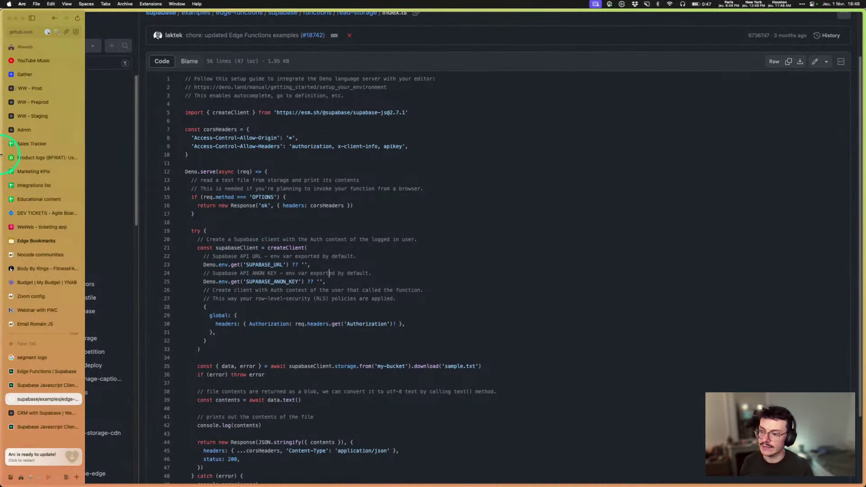
pyautogui.click(53, 18)
pyautogui.scroll(-10, 499, 340)
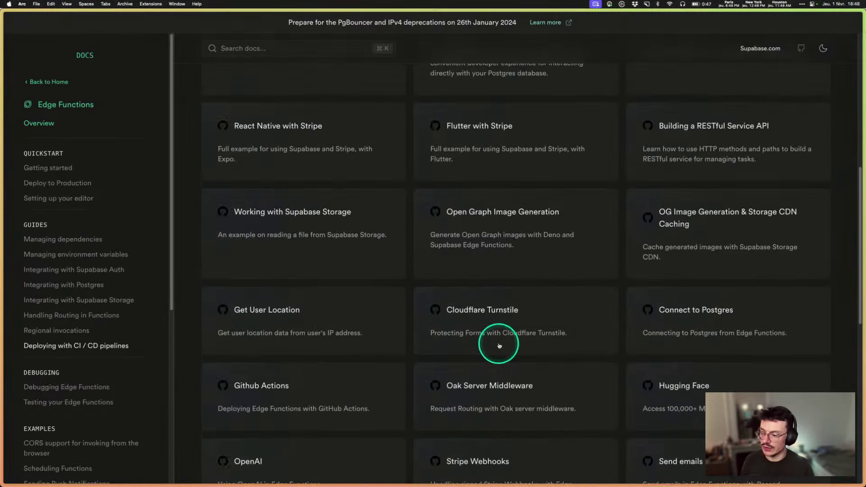
pyautogui.scroll(-10, 541, 293)
pyautogui.scroll(2, 537, 266)
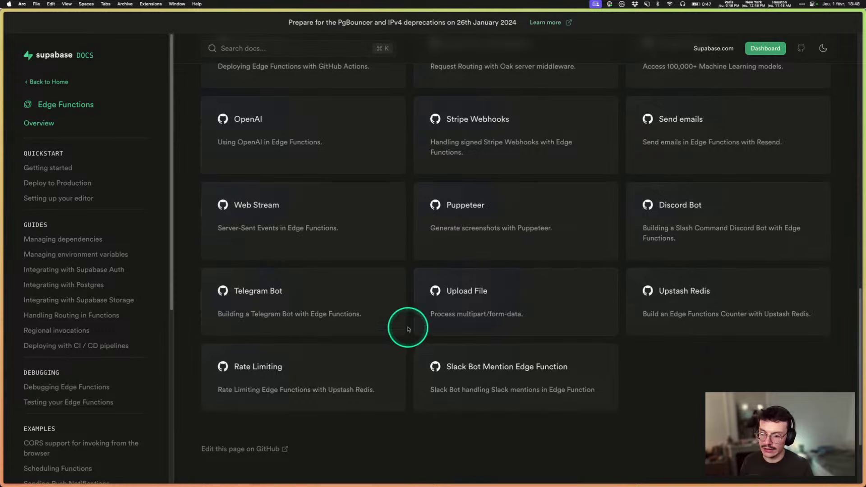
pyautogui.scroll(3, 406, 325)
# - Switch to the WeWeb editor, highlight the bulk-update-deals function name and choose POST from the available methods
pyautogui.moveTo(0, 395)
pyautogui.click(27, 413)
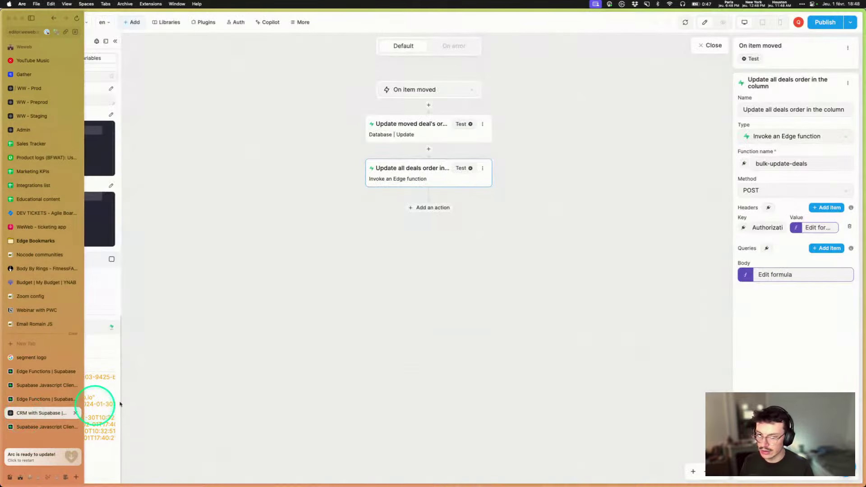
pyautogui.moveTo(756, 163); pyautogui.dragTo(813, 165)
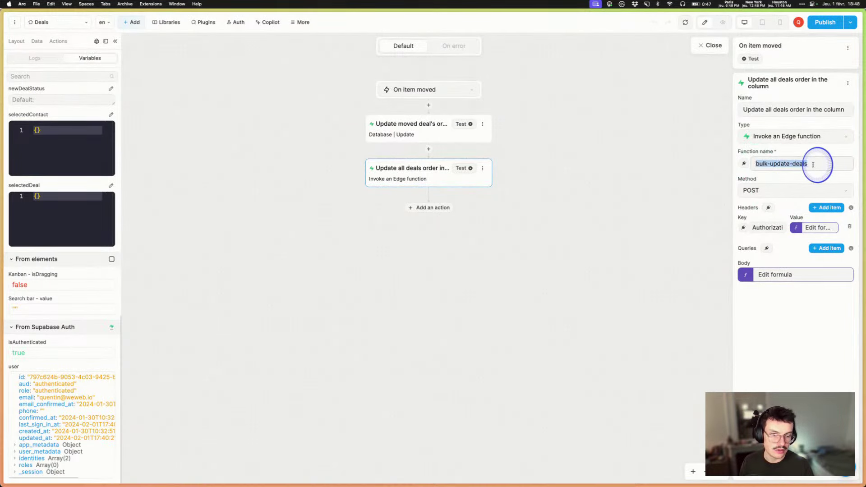
pyautogui.click(778, 190)
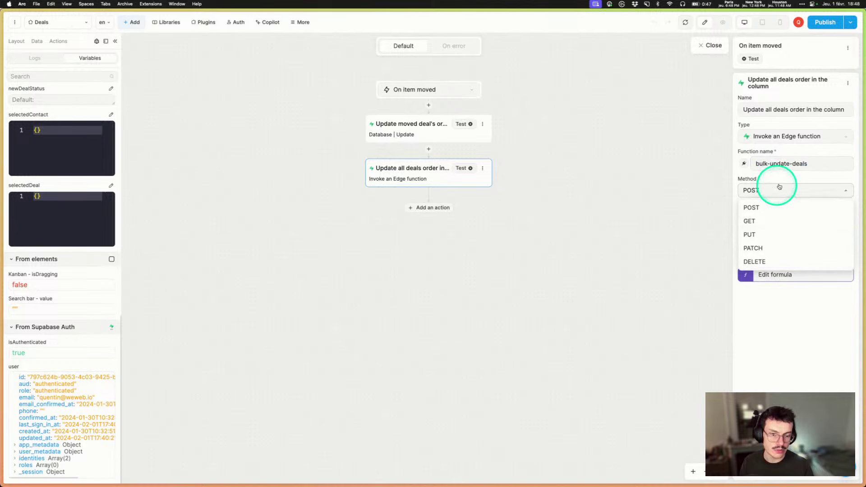
pyautogui.click(791, 207)
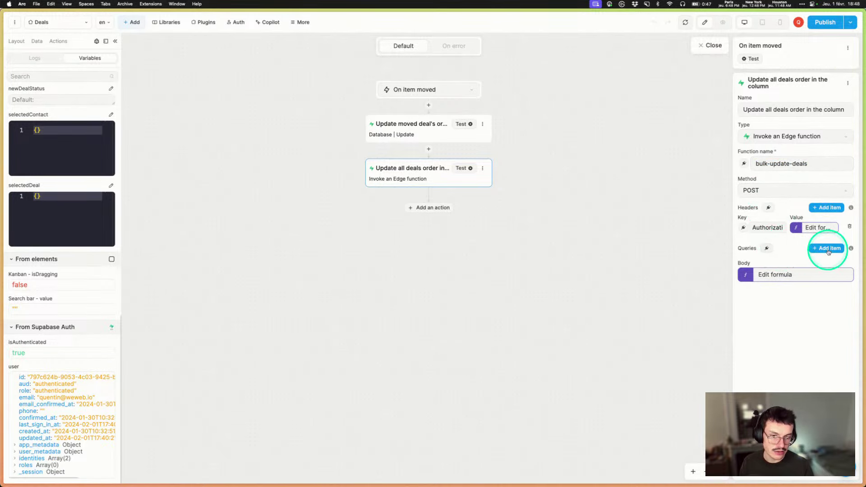
# - Examine the body formula of the Update all deals order in the column action, close it and highlight the bulk-update-deals function name
pyautogui.click(783, 274)
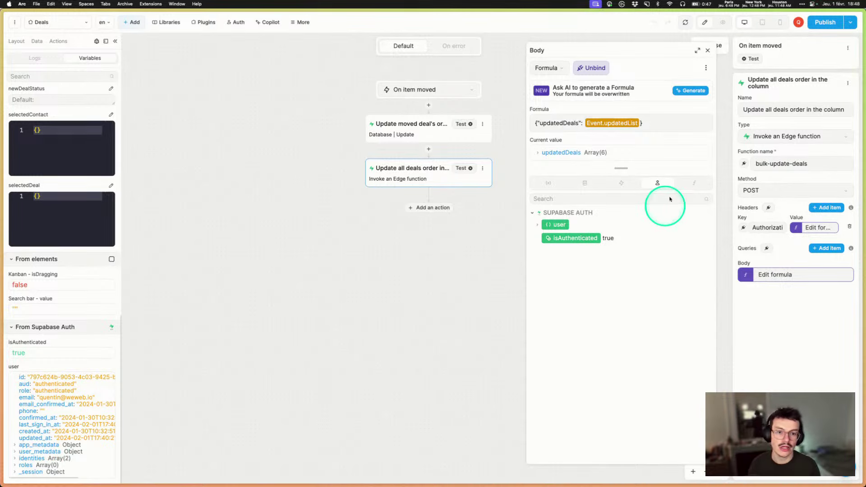
pyautogui.click(707, 50)
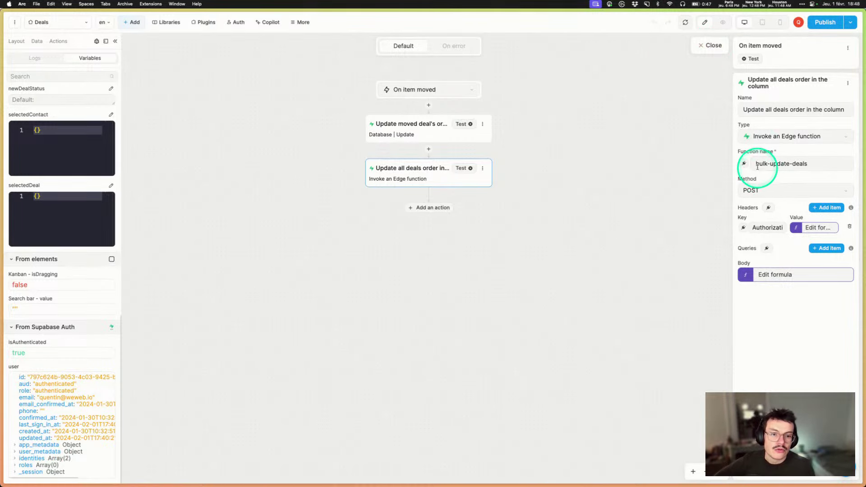
pyautogui.moveTo(755, 164); pyautogui.dragTo(813, 164)
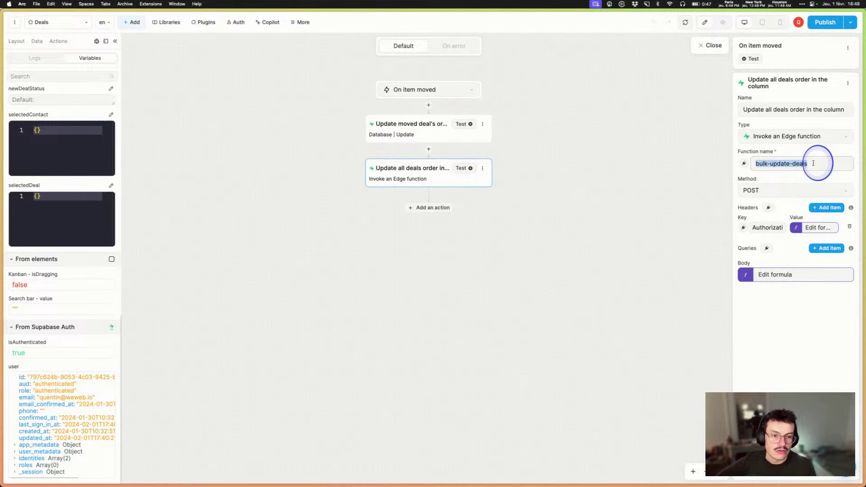
pyautogui.click(764, 163)
pyautogui.moveTo(758, 163); pyautogui.dragTo(806, 166)
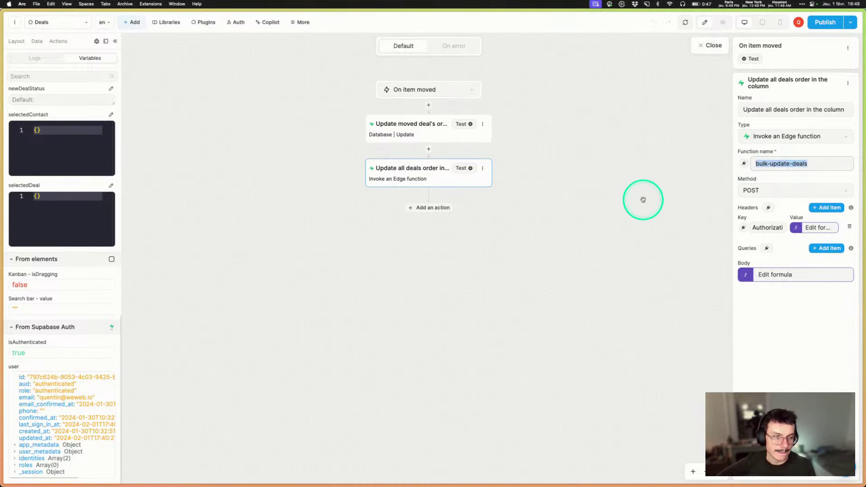
pyautogui.click(643, 199)
pyautogui.click(427, 171)
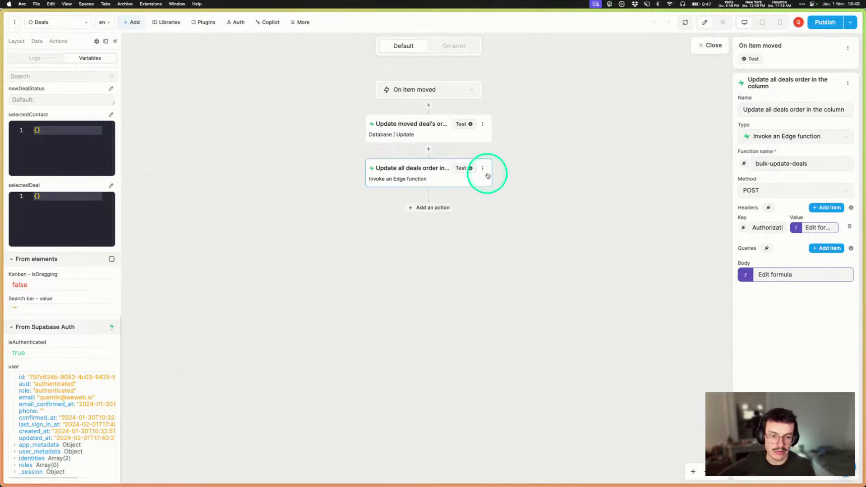
# - Close the workflow, preview the page and move the Ticketing app for WeWeb users deal to the top of the Qualified column
pyautogui.click(713, 45)
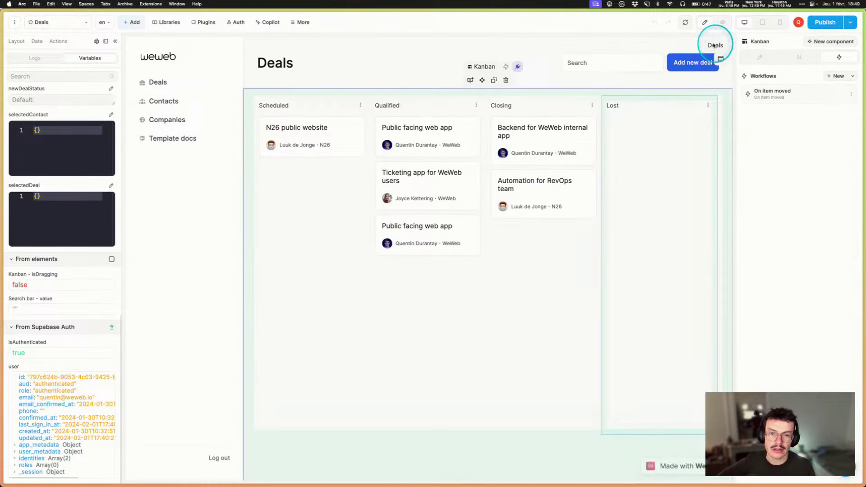
pyautogui.click(723, 22)
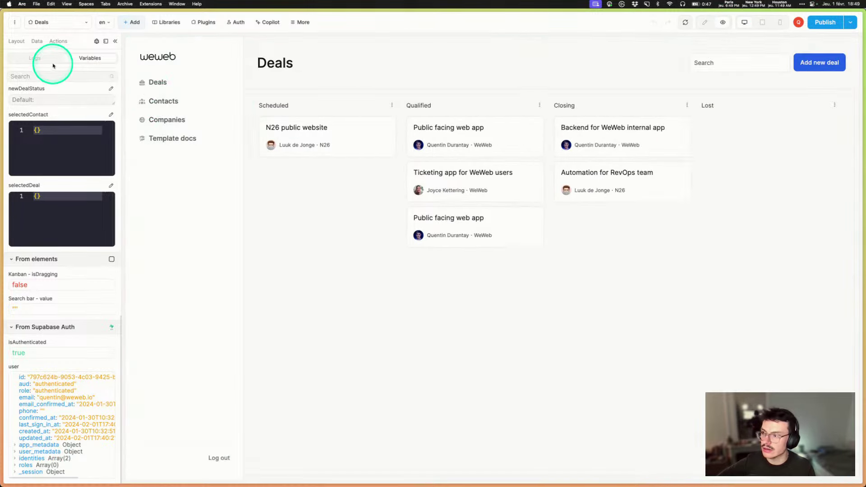
pyautogui.moveTo(482, 202); pyautogui.dragTo(476, 131)
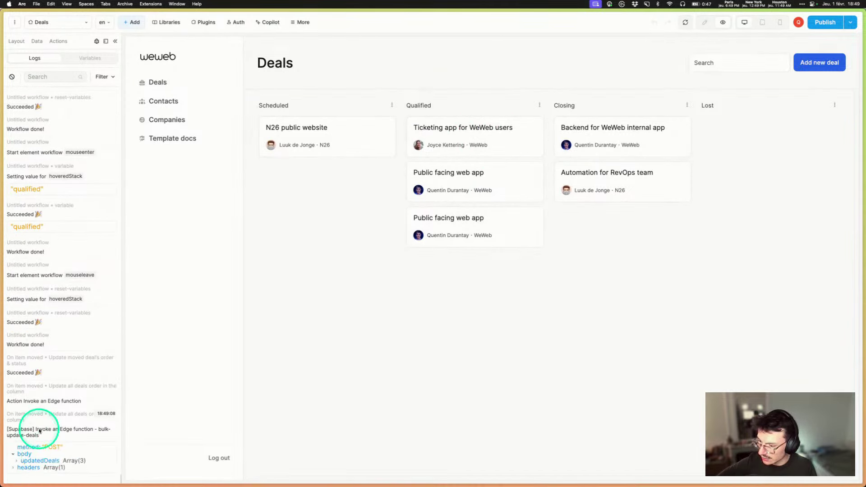
# - Expand the logged Edge function call's body, first updated deal and headers, and check the status returned by bulk-update-deals
pyautogui.click(13, 454)
pyautogui.click(18, 419)
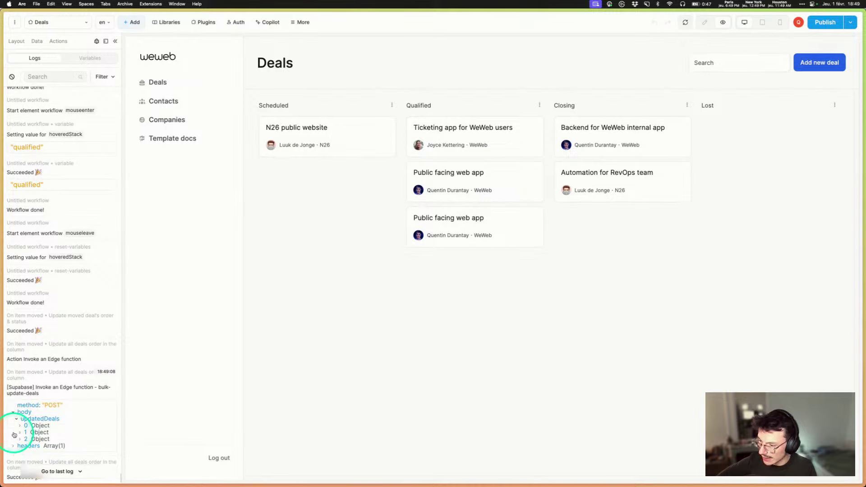
pyautogui.click(13, 446)
pyautogui.scroll(-3, 35, 416)
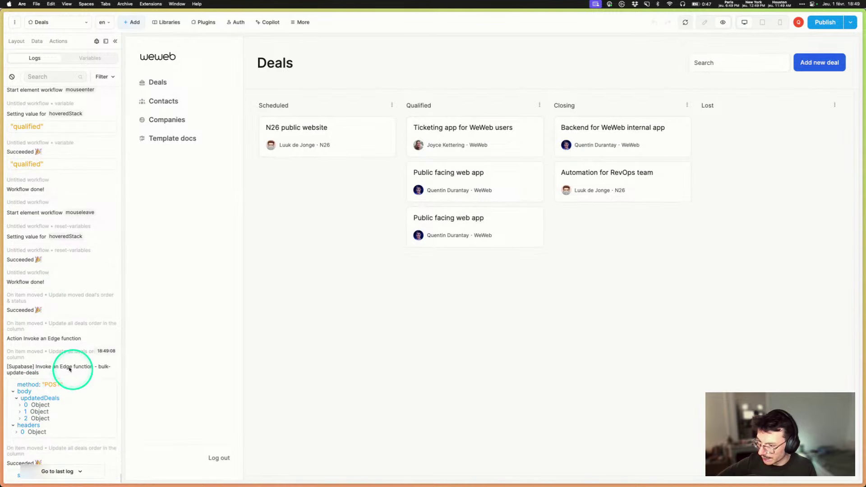
pyautogui.click(26, 368)
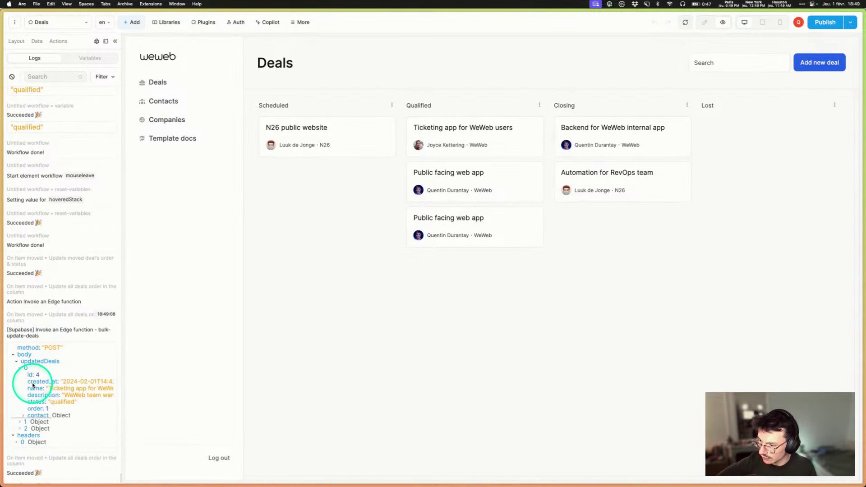
pyautogui.click(18, 395)
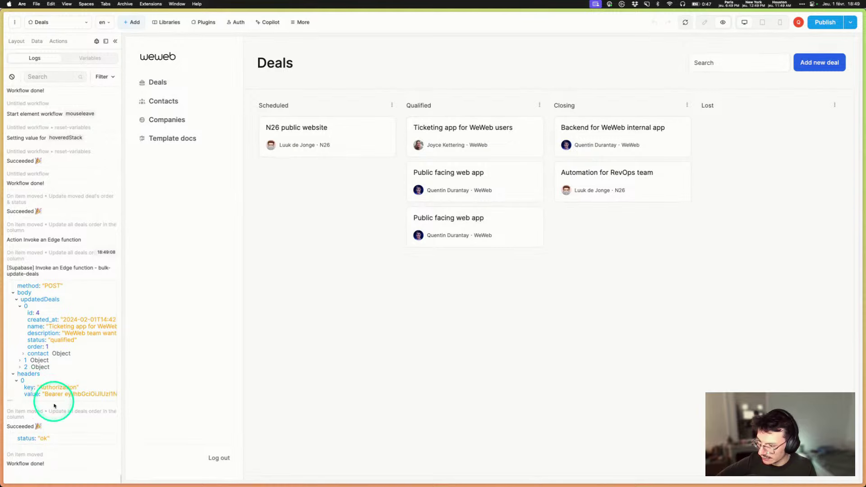
pyautogui.doubleClick(41, 439)
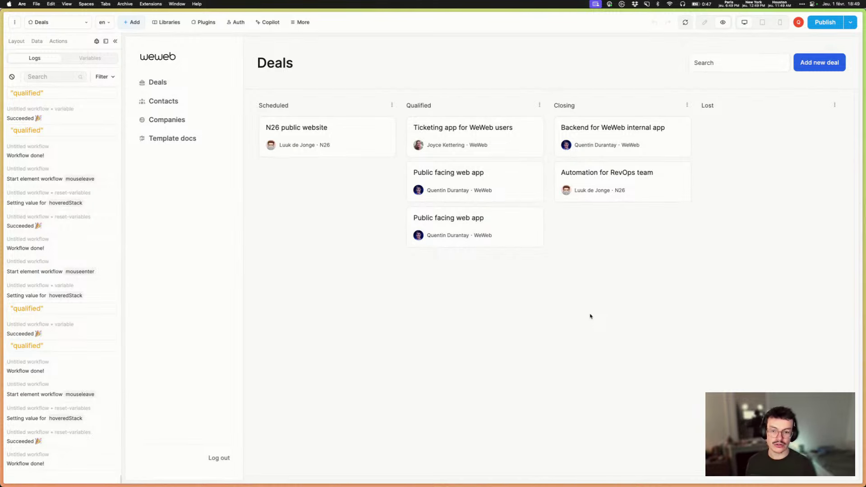
# - Leave the preview and open the Kanban's On item moved workflow
pyautogui.click(704, 24)
pyautogui.click(242, 91)
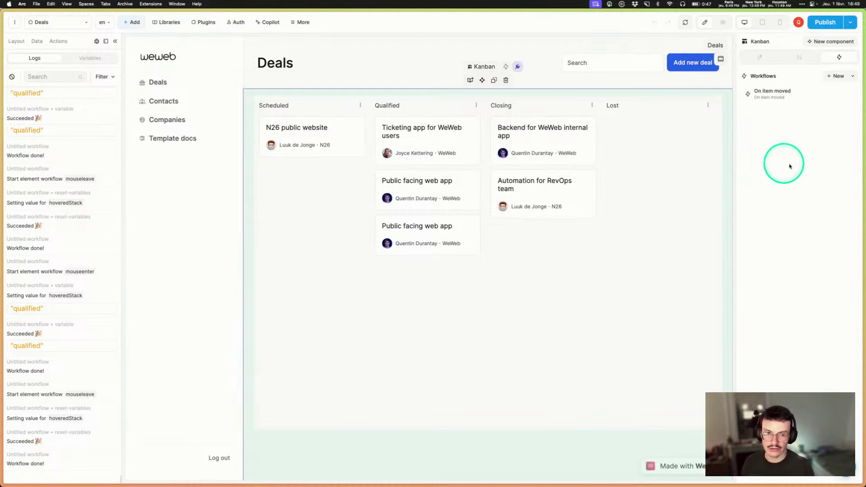
pyautogui.click(787, 94)
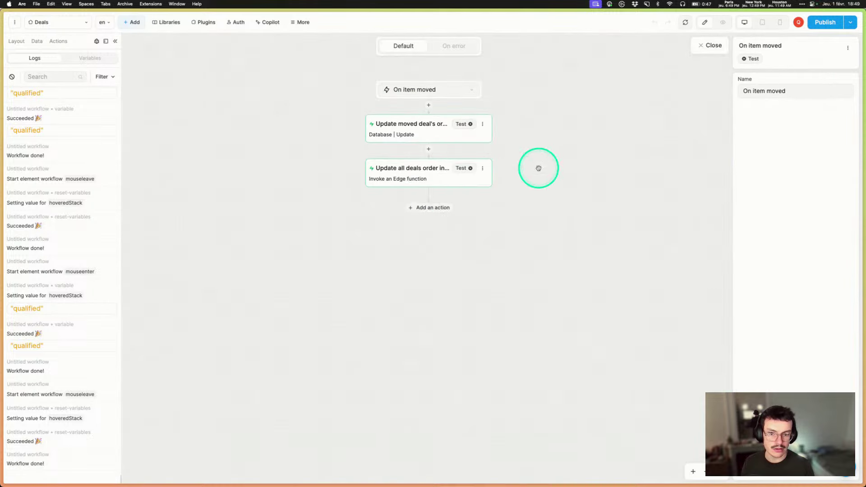
# - Add a Call a Postgres function action at the end of the workflow, with two empty argument rows, and expand its options
pyautogui.click(432, 208)
pyautogui.write('postgres')
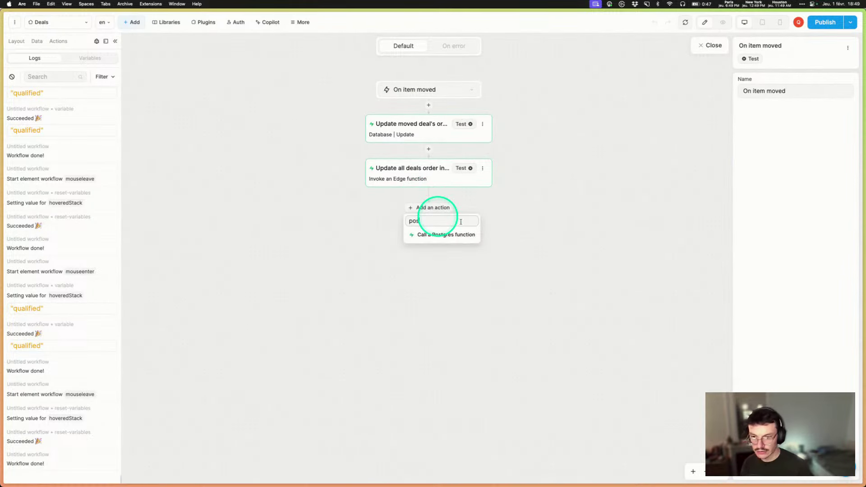
pyautogui.click(446, 243)
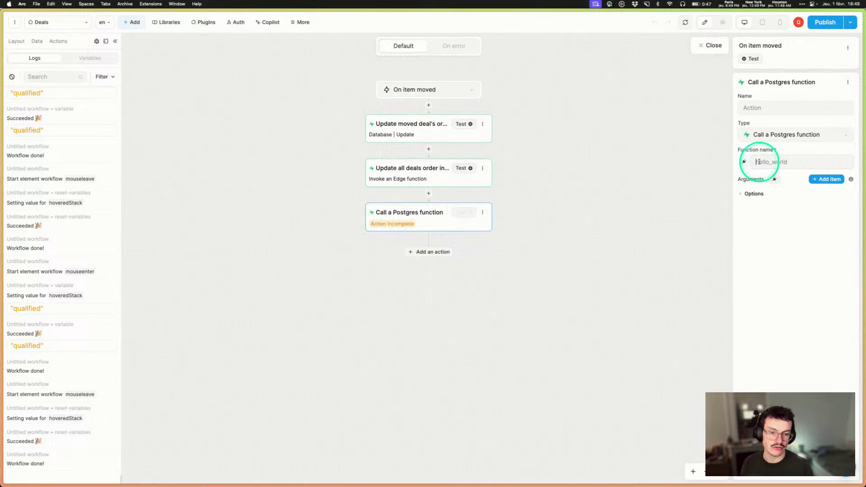
pyautogui.click(826, 179)
pyautogui.click(826, 179)
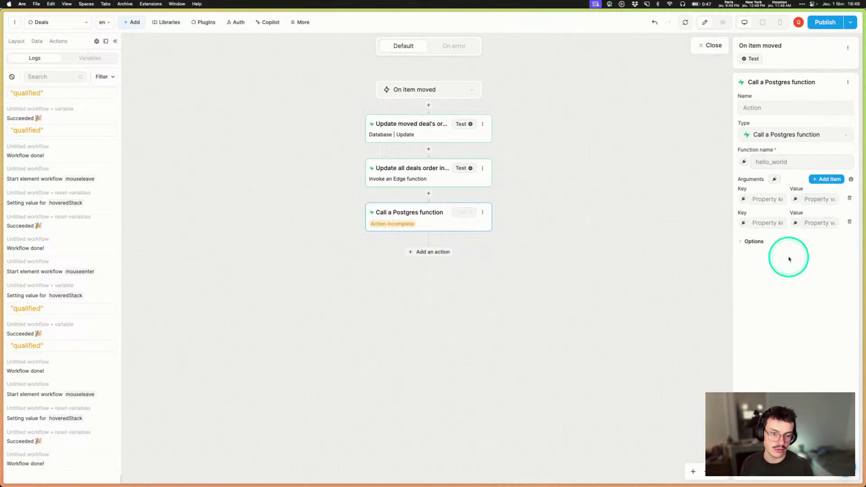
pyautogui.click(751, 241)
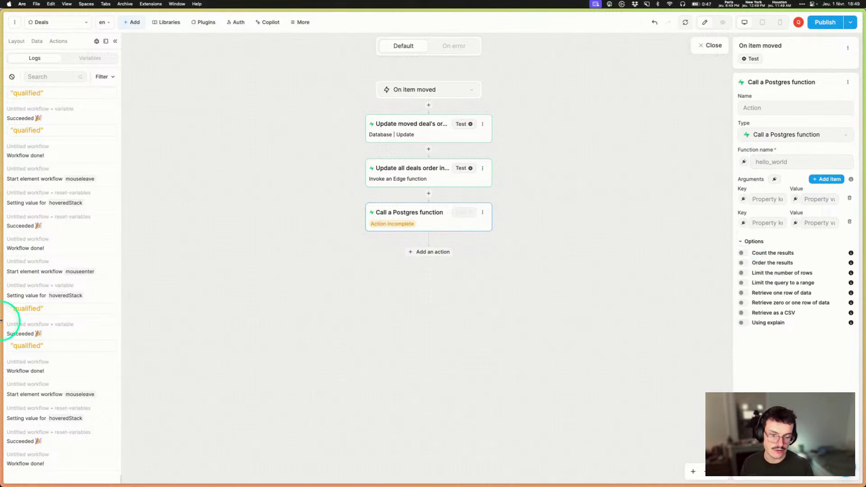
# - Switch to the Supabase dashboard and open the list of database functions
pyautogui.moveTo(2, 388)
pyautogui.click(34, 372)
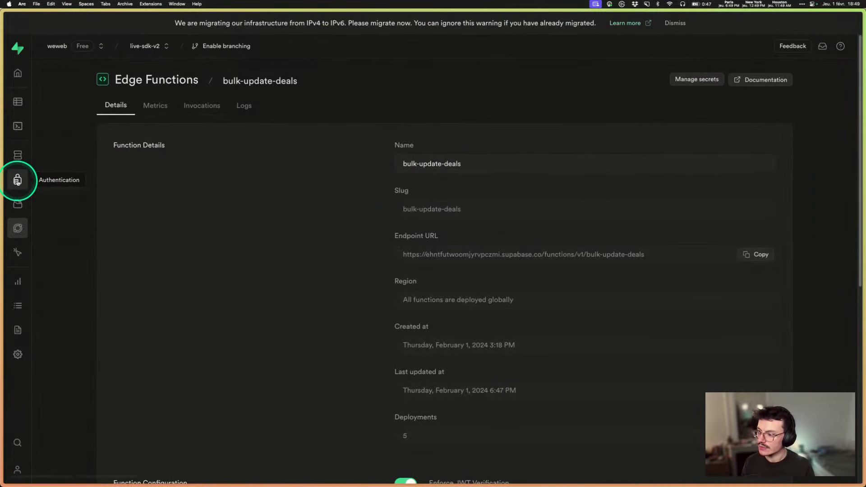
pyautogui.click(21, 155)
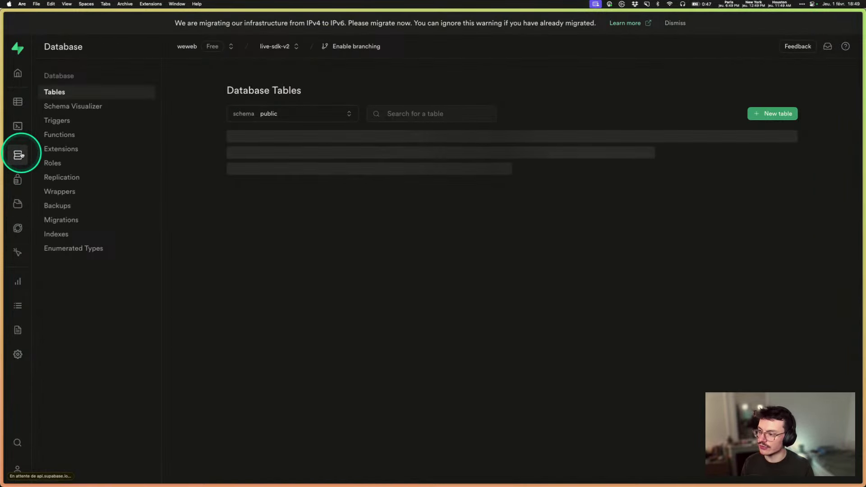
pyautogui.click(63, 137)
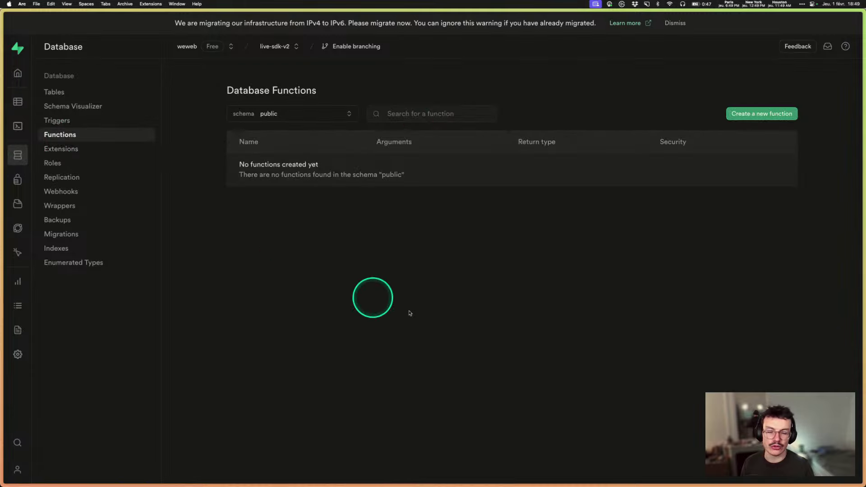
# - Open the form for creating a database function, look at its definition editor and close the form without saving
pyautogui.click(764, 114)
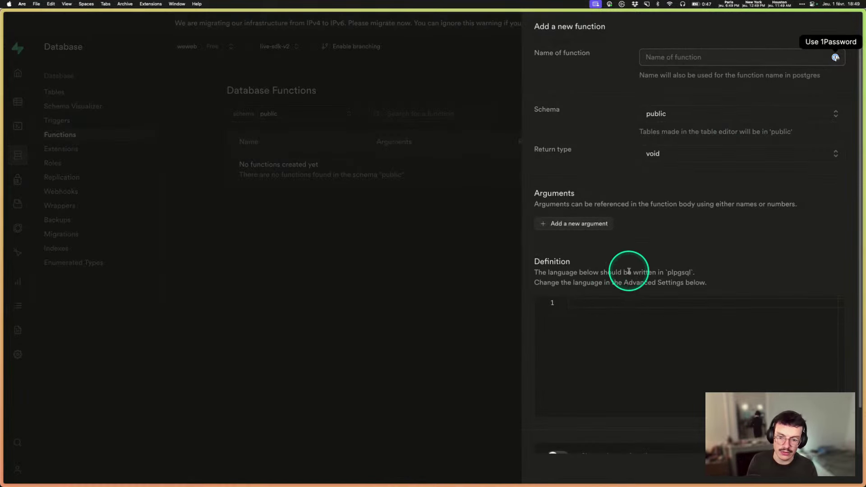
pyautogui.click(611, 300)
pyautogui.click(610, 299)
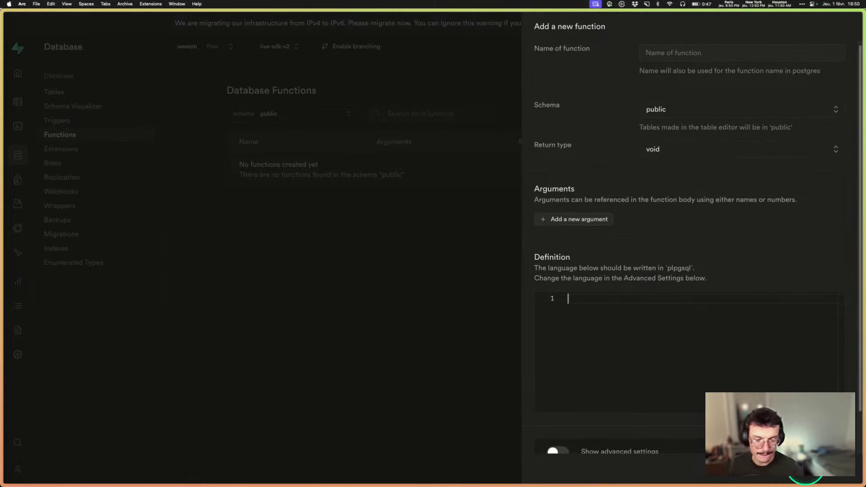
pyautogui.click(805, 465)
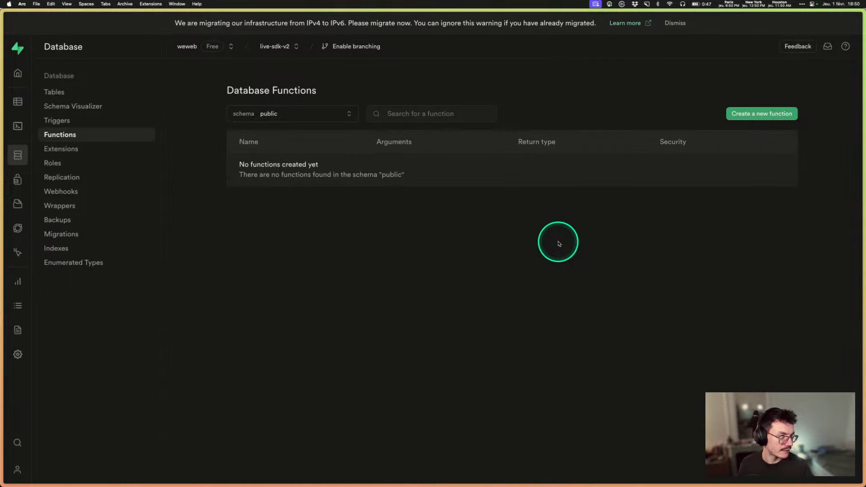
# - Switch to the WeWeb editor, delete the Call a Postgres function action and select the Update all deals order in the column action
pyautogui.moveTo(22, 296)
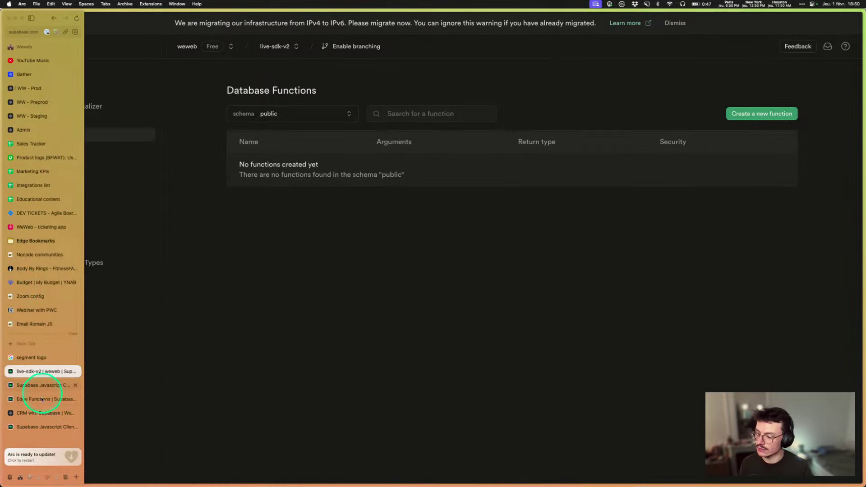
pyautogui.click(43, 412)
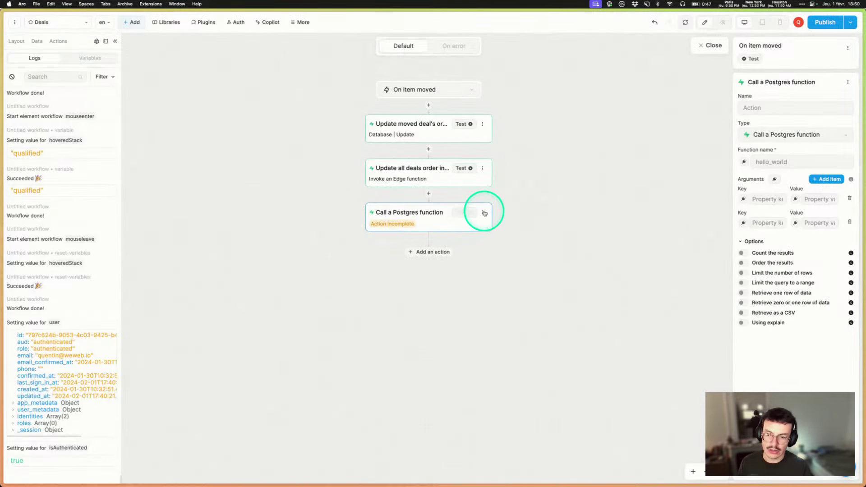
pyautogui.click(484, 213)
pyautogui.click(510, 288)
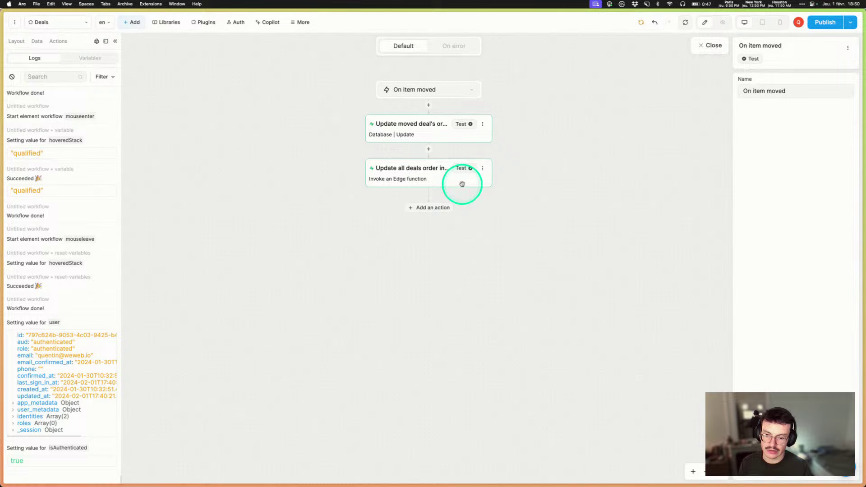
pyautogui.click(414, 176)
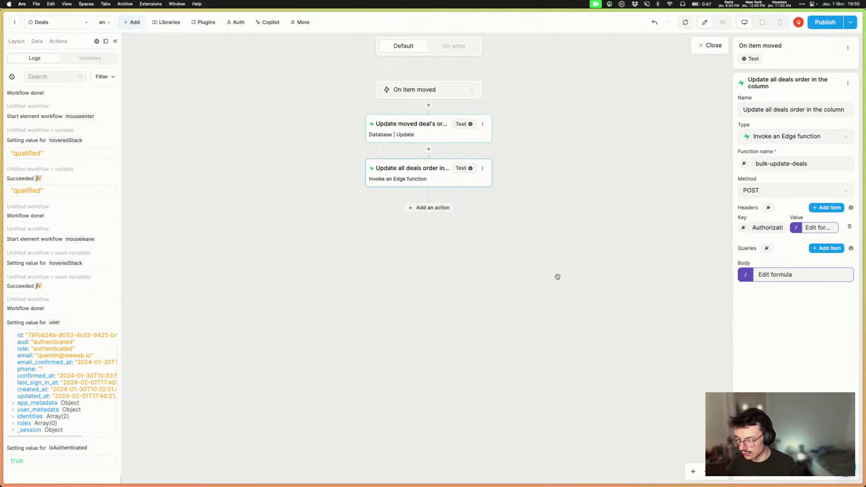
pyautogui.moveTo(557, 276)
pyautogui.mouseDown()
pyautogui.moveTo(542, 286)
pyautogui.moveTo(532, 261)
pyautogui.mouseUp()
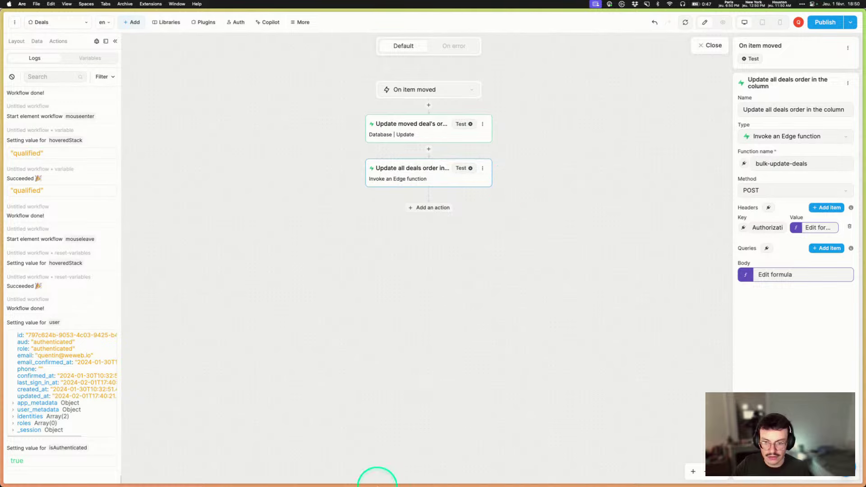
# - Switch to Visual Studio Code and review the update loop and responses in the bulk-update-deals index.ts
pyautogui.moveTo(376, 483)
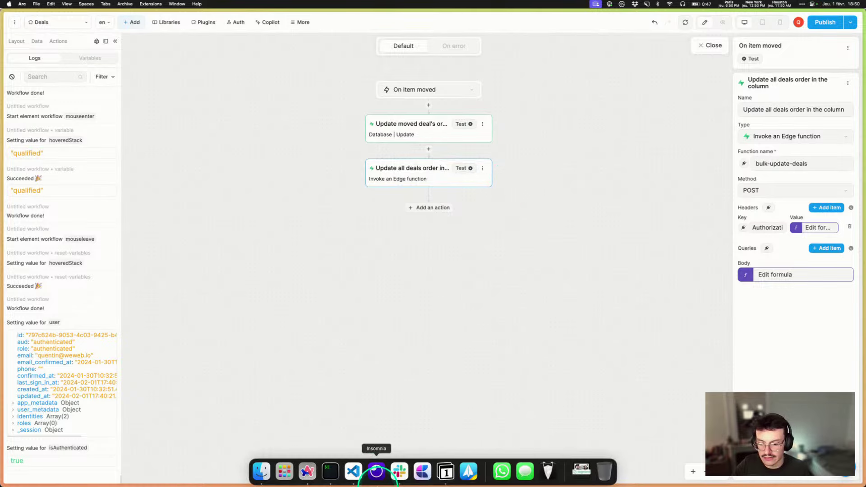
pyautogui.click(353, 472)
pyautogui.scroll(1, 324, 212)
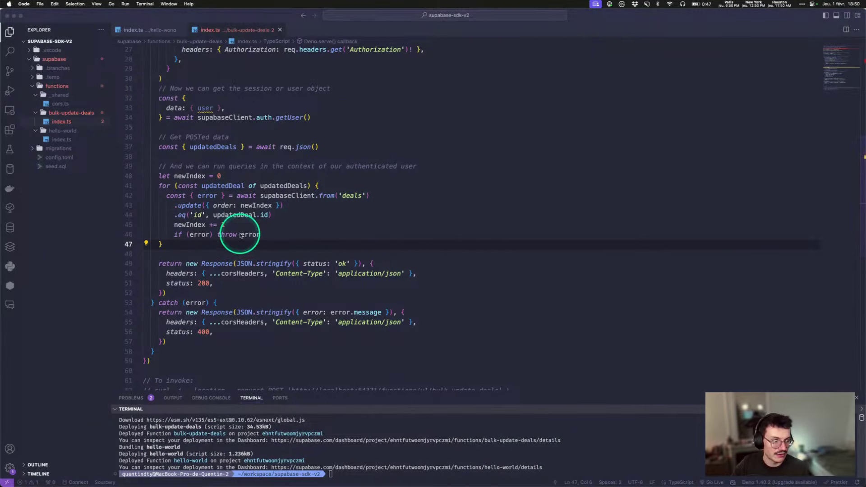
pyautogui.scroll(1, 290, 236)
pyautogui.scroll(2, 319, 248)
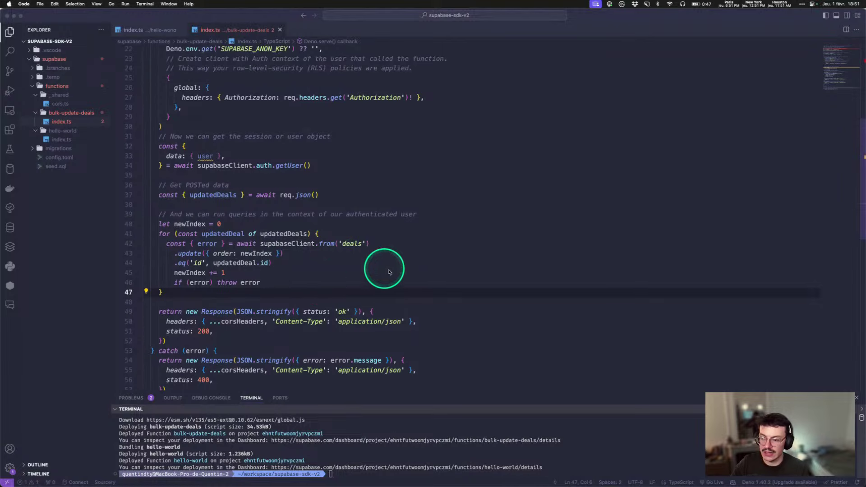
pyautogui.scroll(-2, 383, 271)
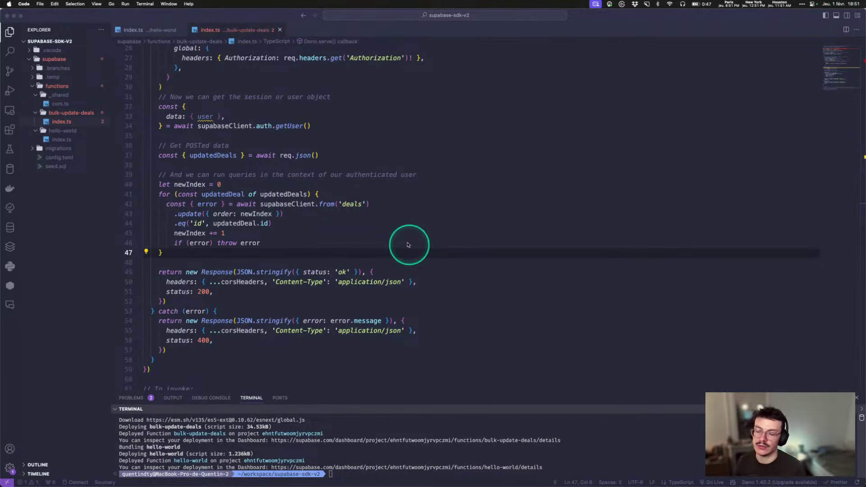
pyautogui.scroll(2, 397, 230)
pyautogui.scroll(-3, 383, 211)
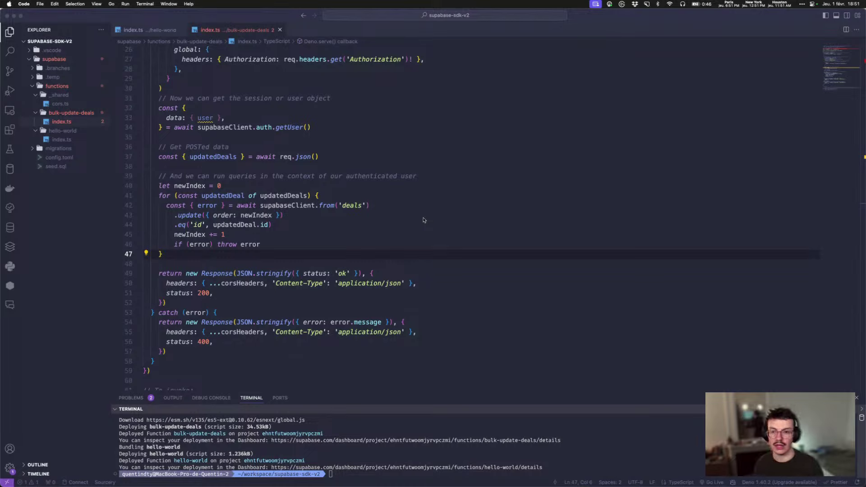
# - Switch to the Arc browser and open the fastgen.com website in a new tab
pyautogui.click(424, 220)
pyautogui.press('super+Tab')
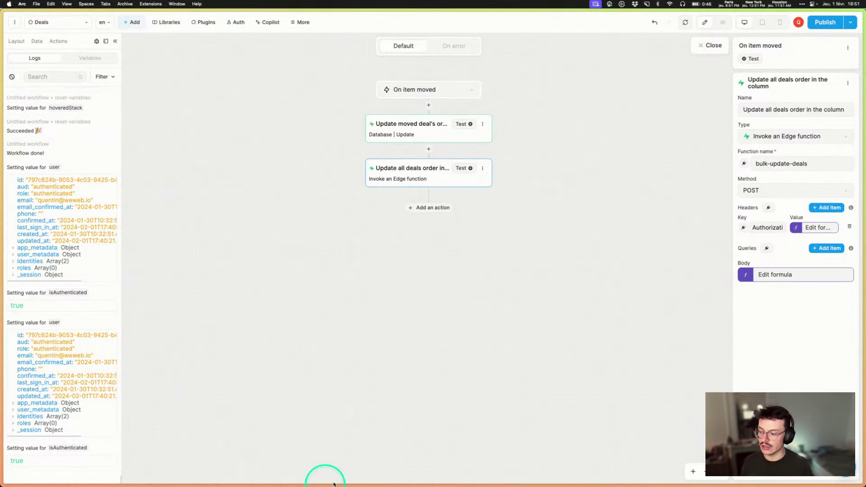
pyautogui.moveTo(12, 366)
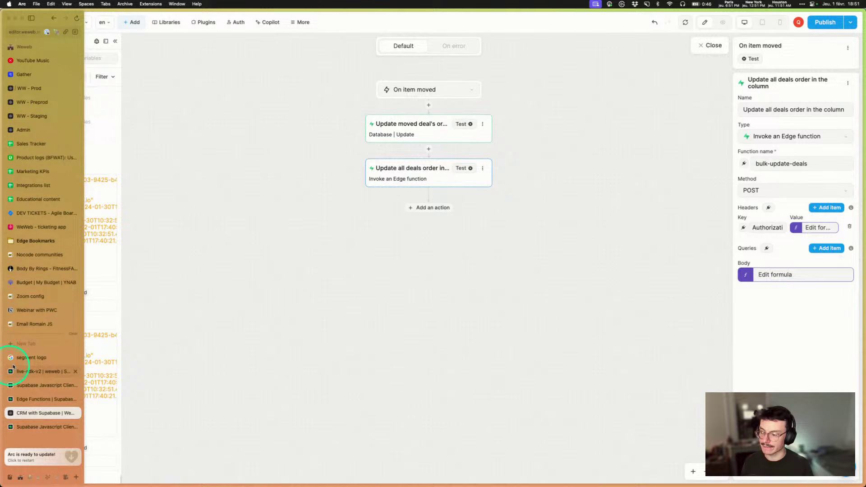
pyautogui.click(33, 345)
pyautogui.write('fast')
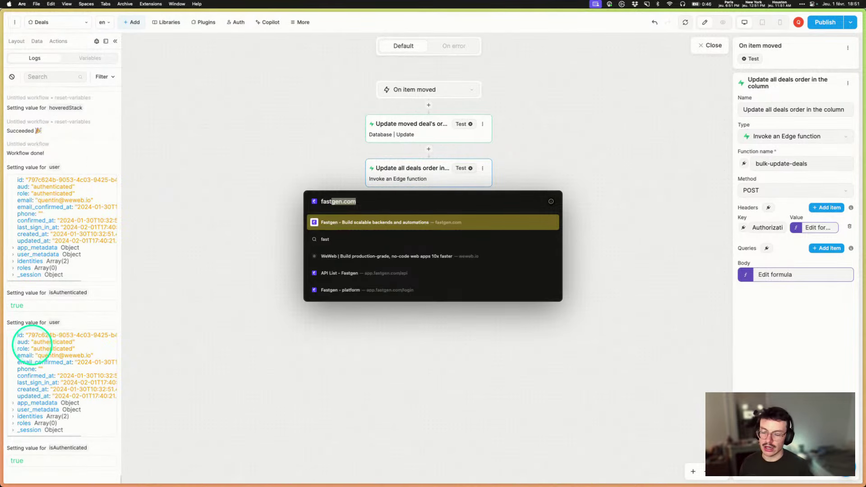
pyautogui.press('Return')
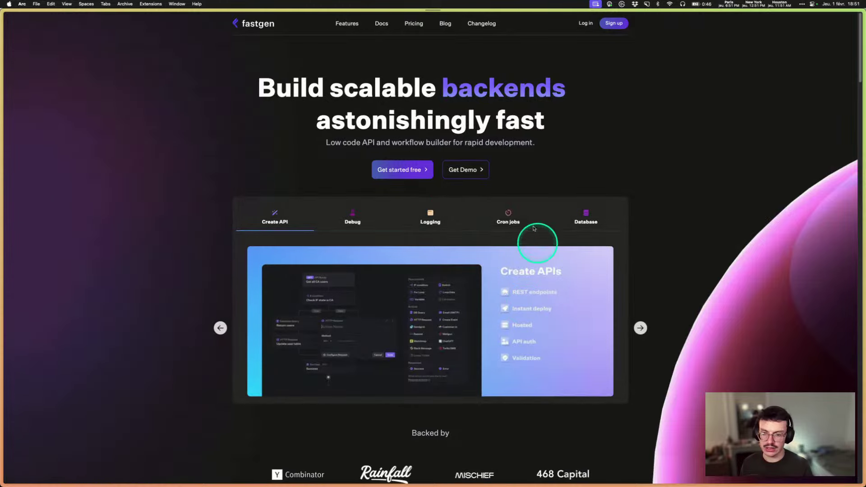
# - Look through the feature carousel on the Fastgen homepage, from Create API through Cron jobs to Database
pyautogui.scroll(-2, 544, 205)
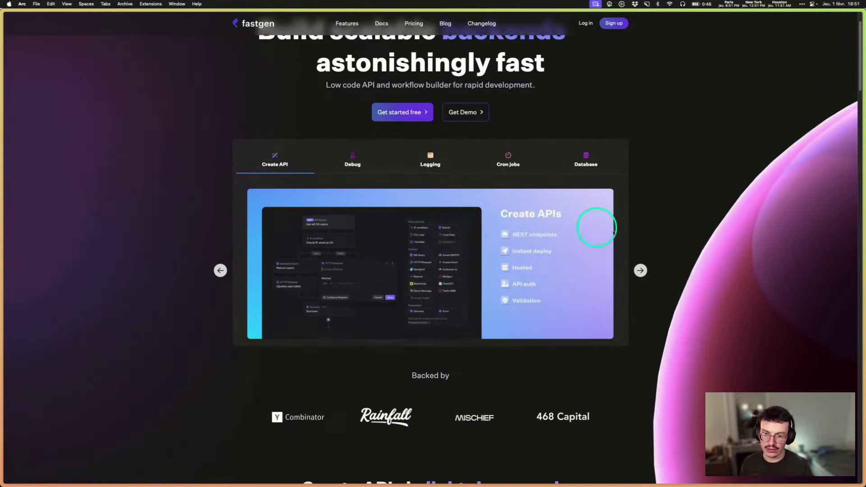
pyautogui.click(641, 270)
pyautogui.click(641, 270)
pyautogui.click(641, 271)
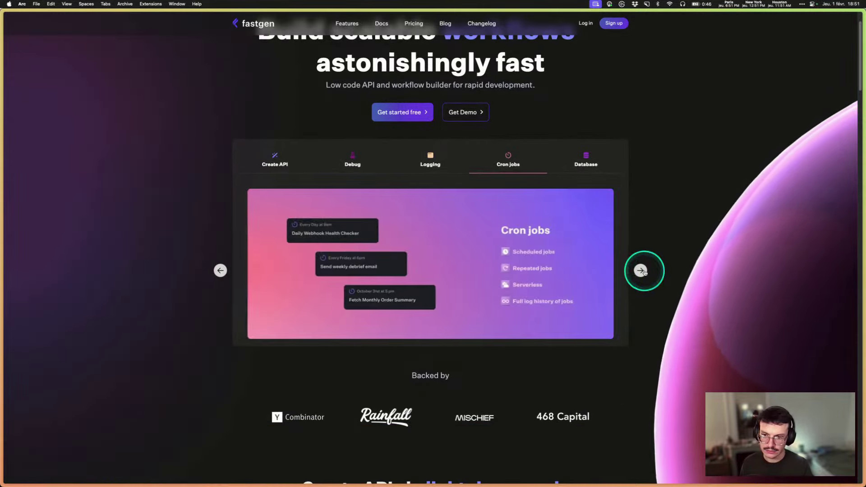
pyautogui.click(641, 271)
pyautogui.scroll(1, 411, 251)
pyautogui.scroll(1, 411, 251)
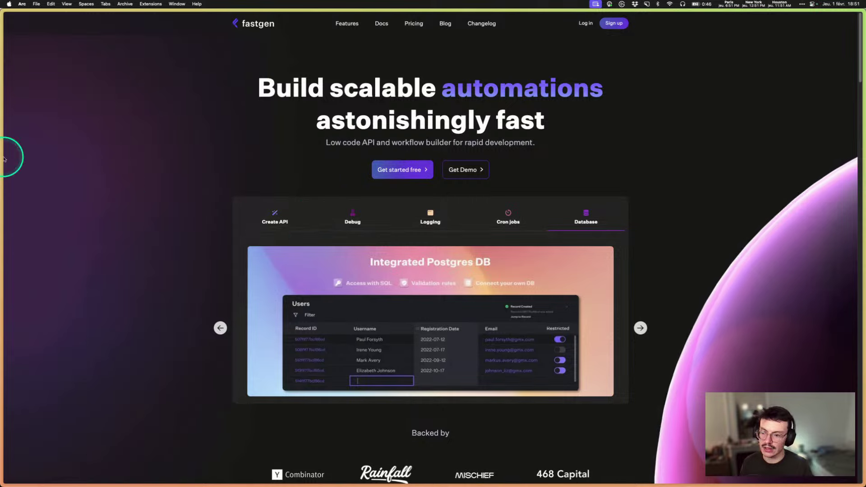
# - Copy the Fastgen page's URL and show the Create API slide in the feature carousel
pyautogui.moveTo(2, 154)
pyautogui.click(65, 32)
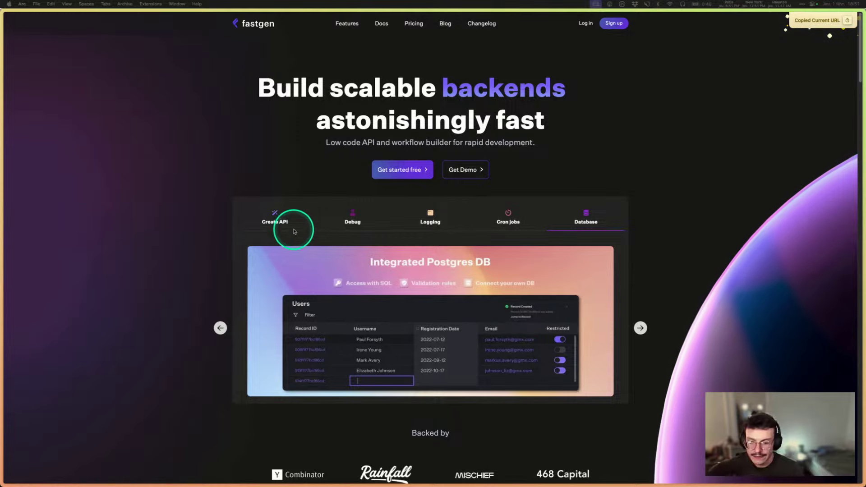
pyautogui.click(280, 222)
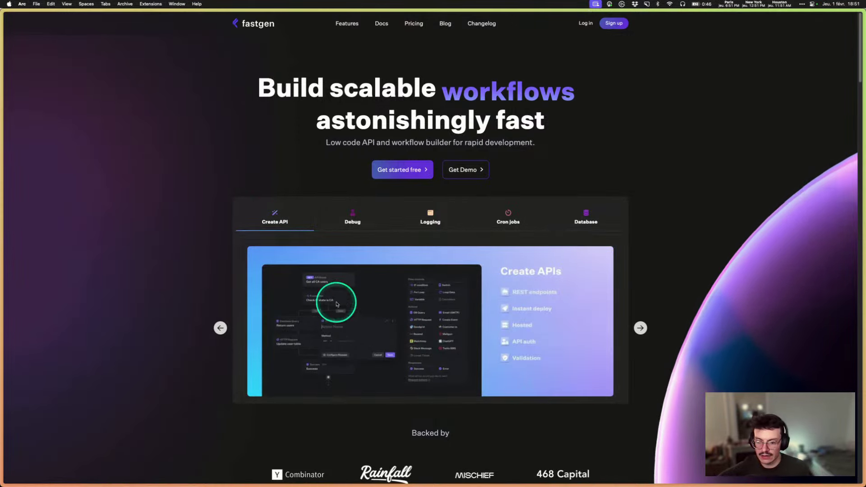